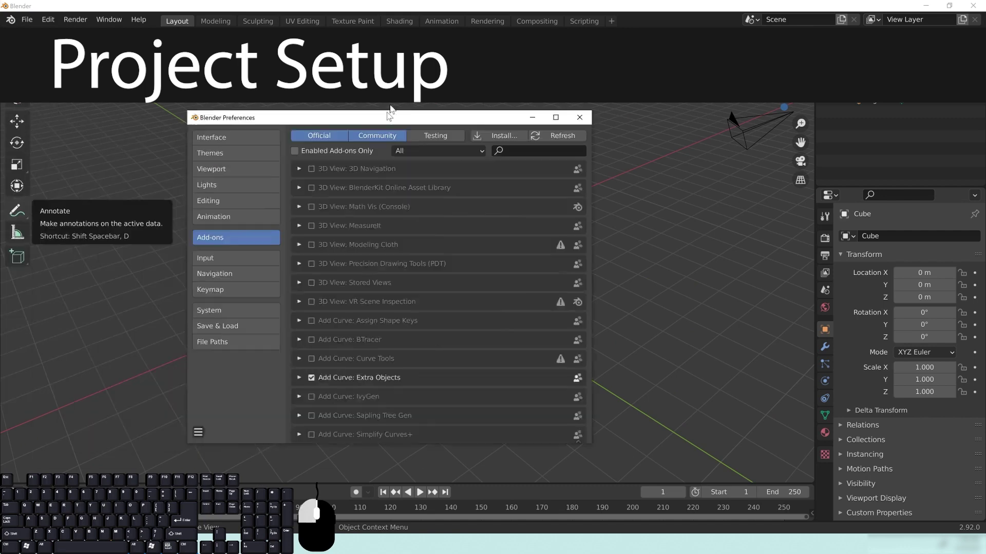
- Search the add-ons in the preferences for "prore" and view the Radeon ProRender entry's details, closing the preferences when done
left_click(226, 283)
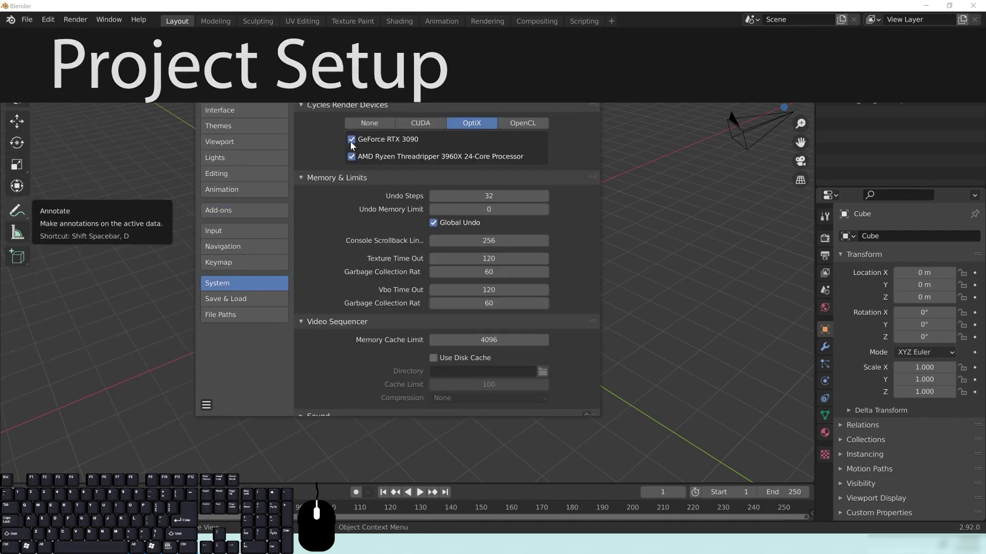
left_click(218, 210)
left_click(520, 123)
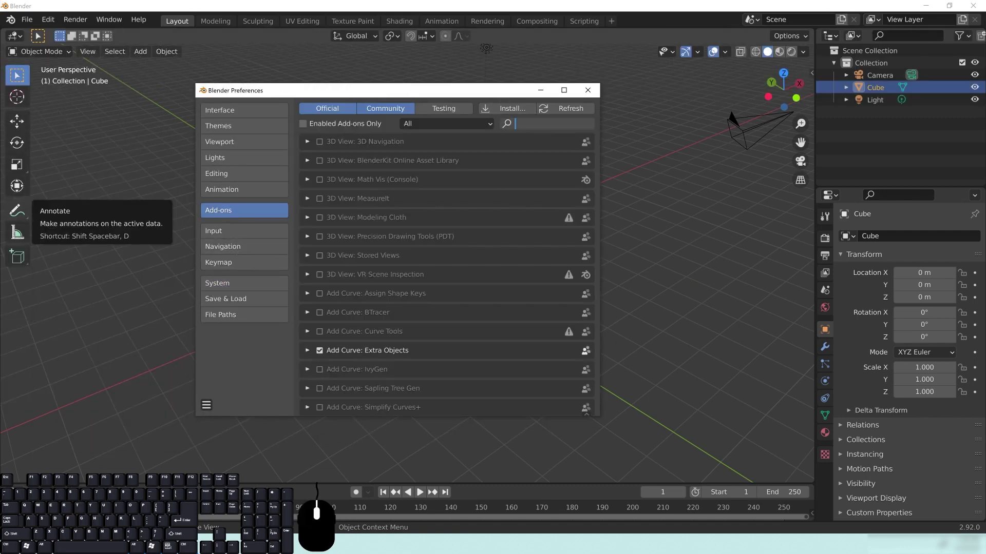
type("prore")
left_click(503, 258)
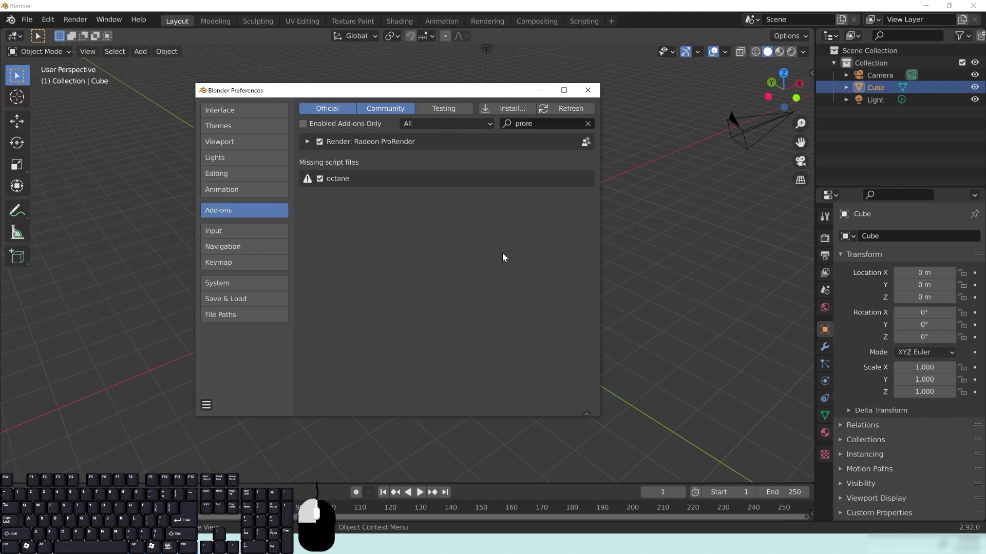
left_click(307, 141)
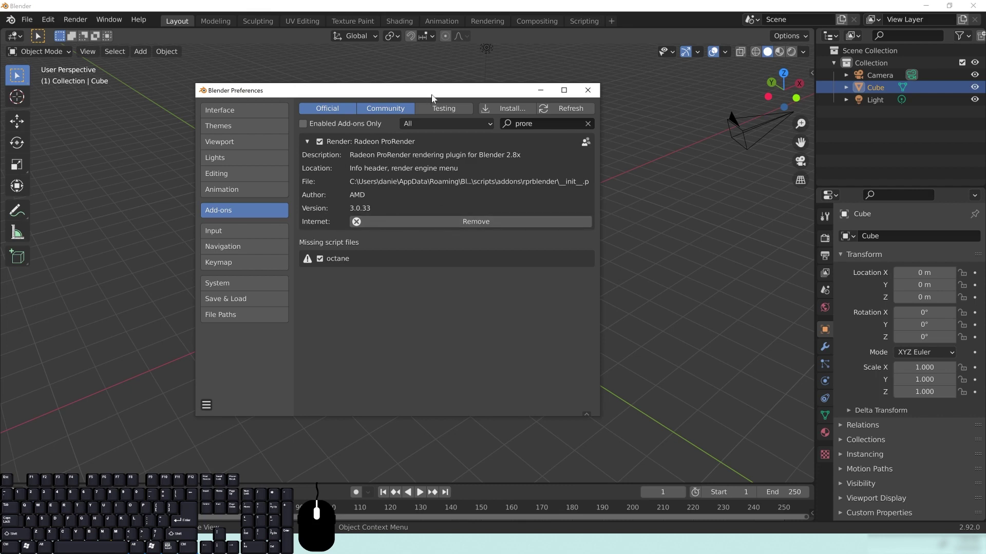
left_click_drag(424, 91, 400, 86)
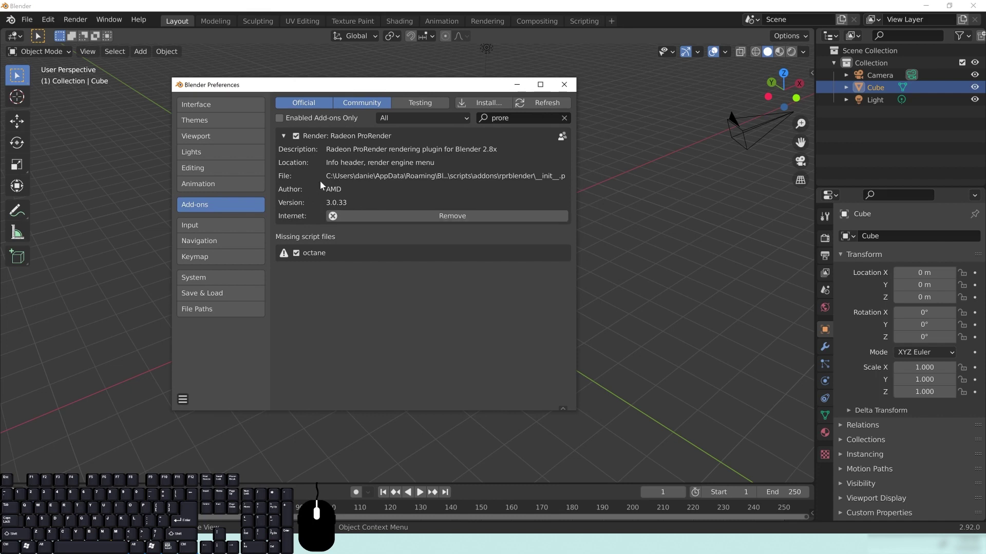
left_click_drag(422, 89, 481, 94)
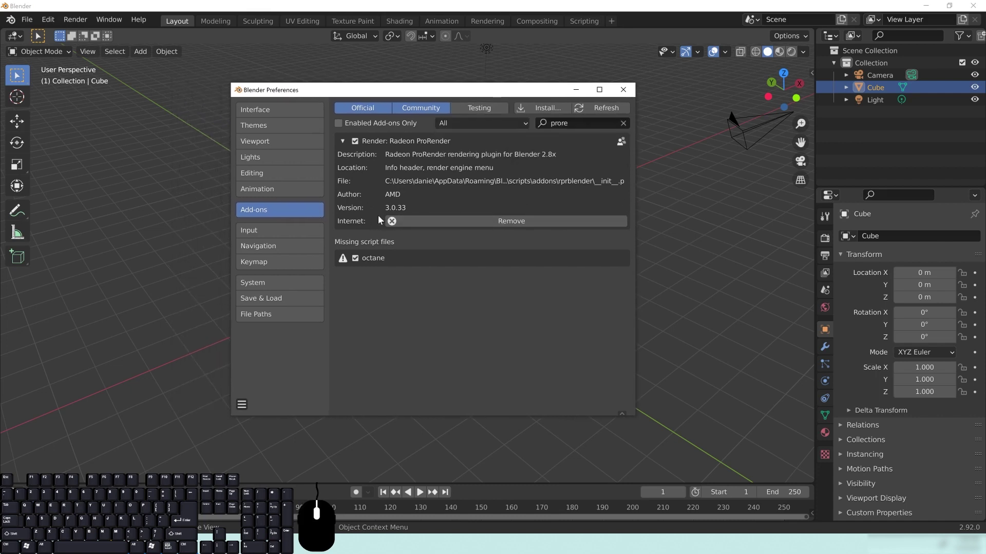
mouse_move(350, 92)
left_mouse_down()
mouse_move(400, 95)
mouse_move(350, 94)
left_mouse_up()
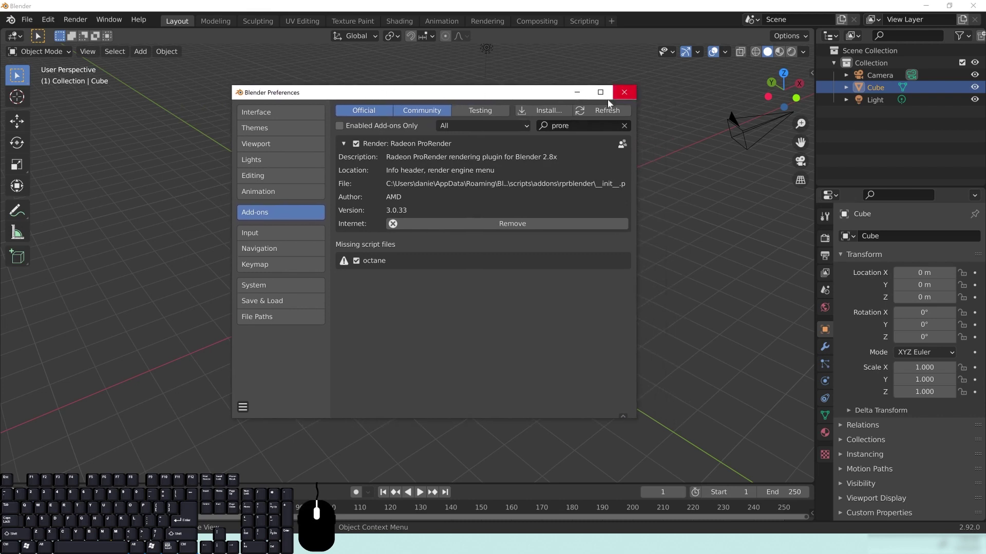
left_click_drag(549, 96, 479, 99)
left_click(573, 93)
- Set the scene's render engine to Radeon ProRender
middle_click_drag(418, 359, 816, 229)
left_click(824, 238)
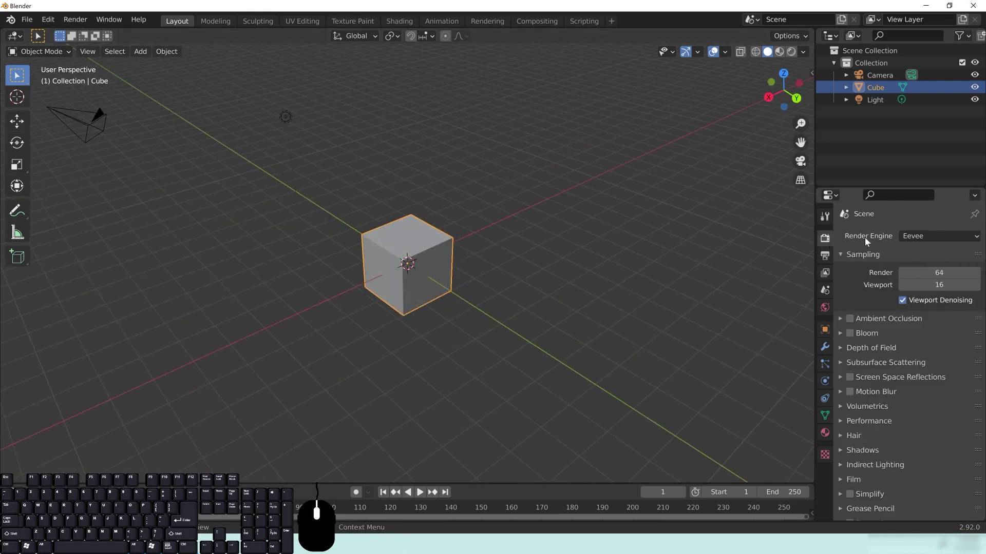
left_click(914, 235)
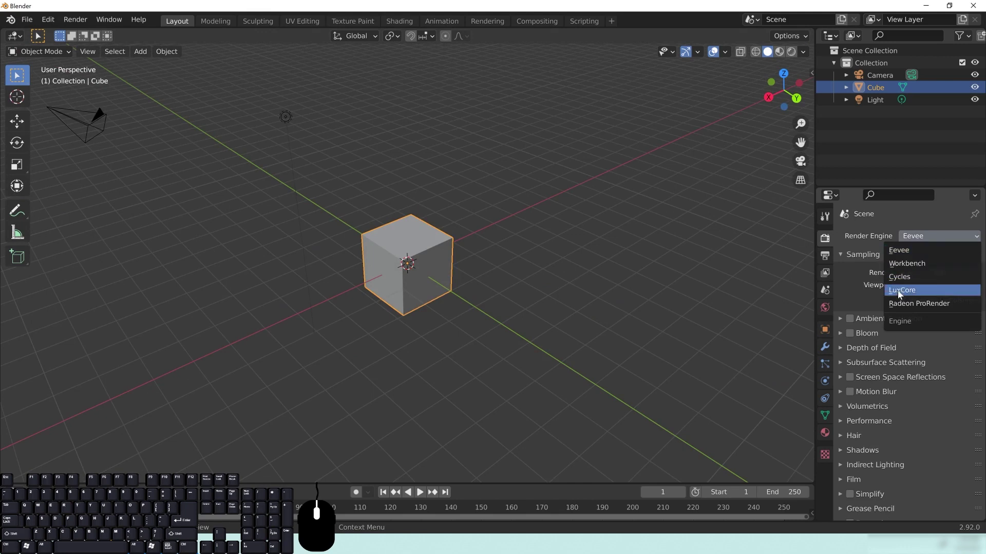
left_click(903, 303)
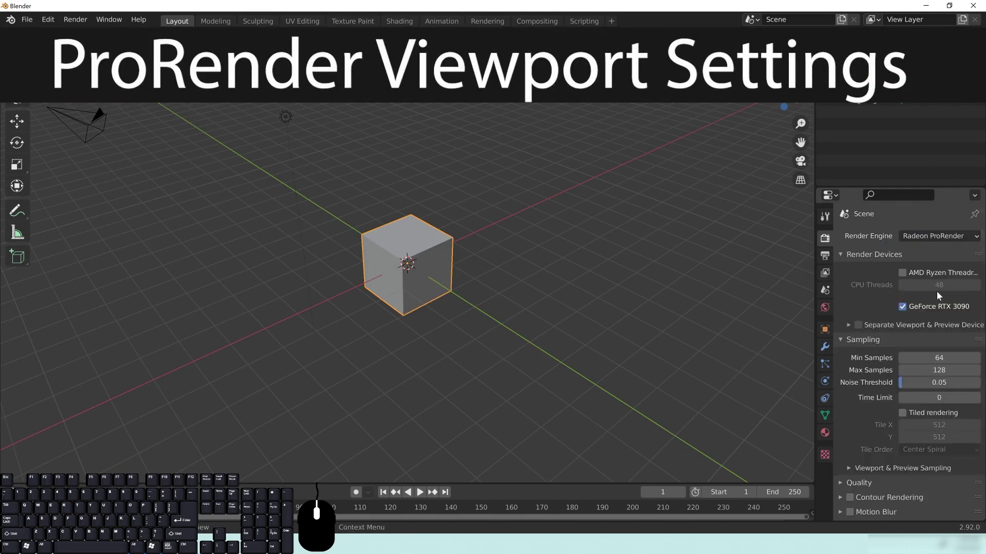
- Set the viewport and preview sampling to 32 minimum samples and 64 maximum samples
left_click(872, 255)
left_click(876, 255)
left_click(881, 254)
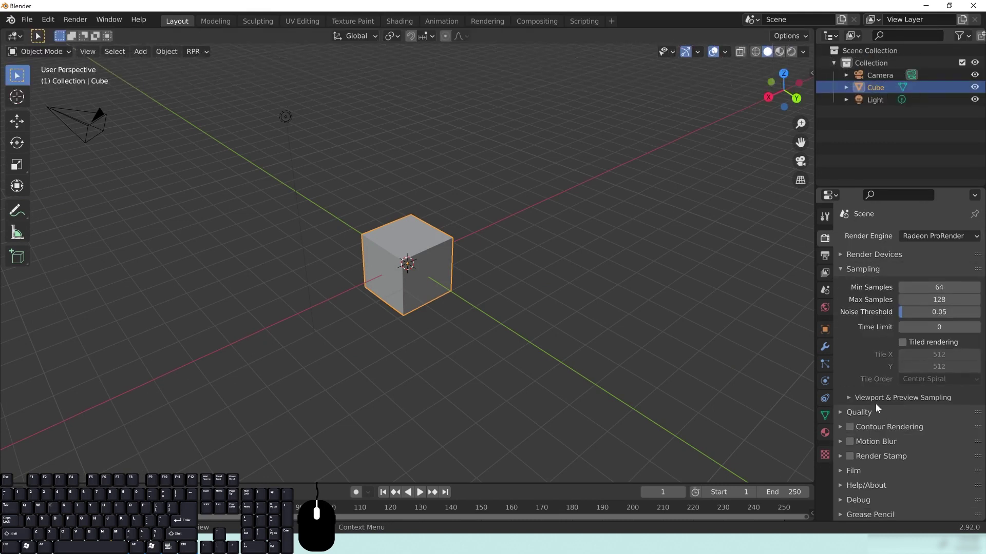
left_click(877, 400)
scroll(889, 411, "down", 2)
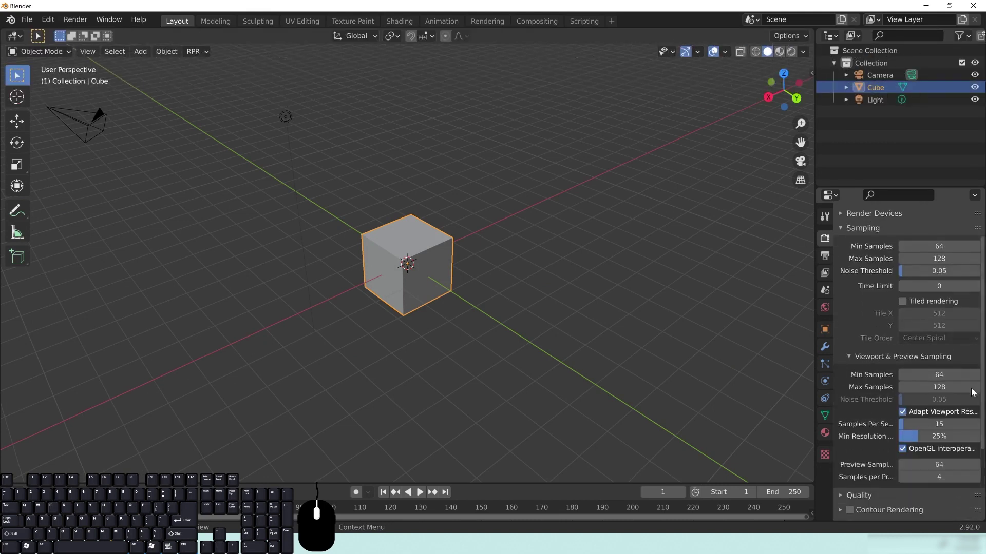
left_click(936, 375)
type("32")
key("Tab")
type("64")
key("Return")
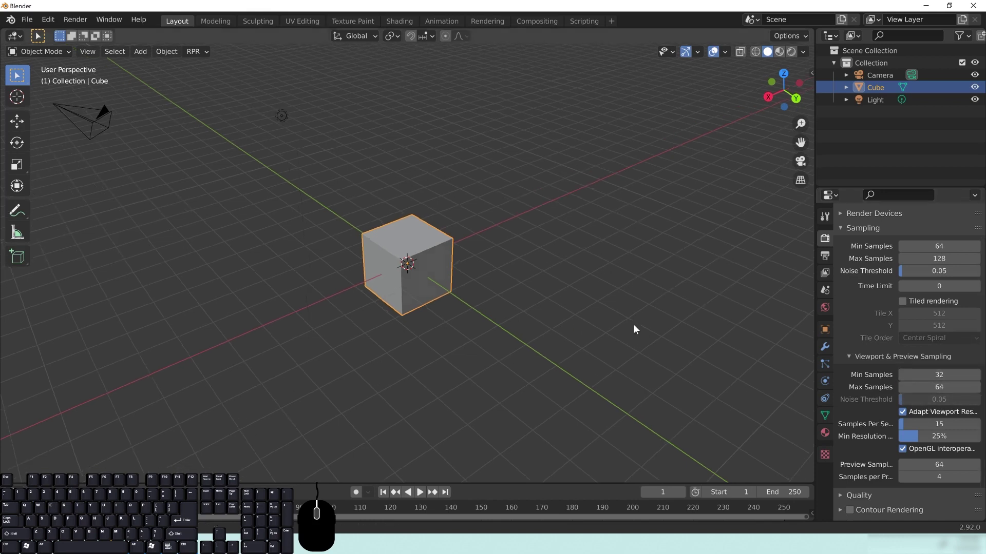
- Apply the Quick Fur effect to the default cube
middle_click_drag(638, 329, 688, 334)
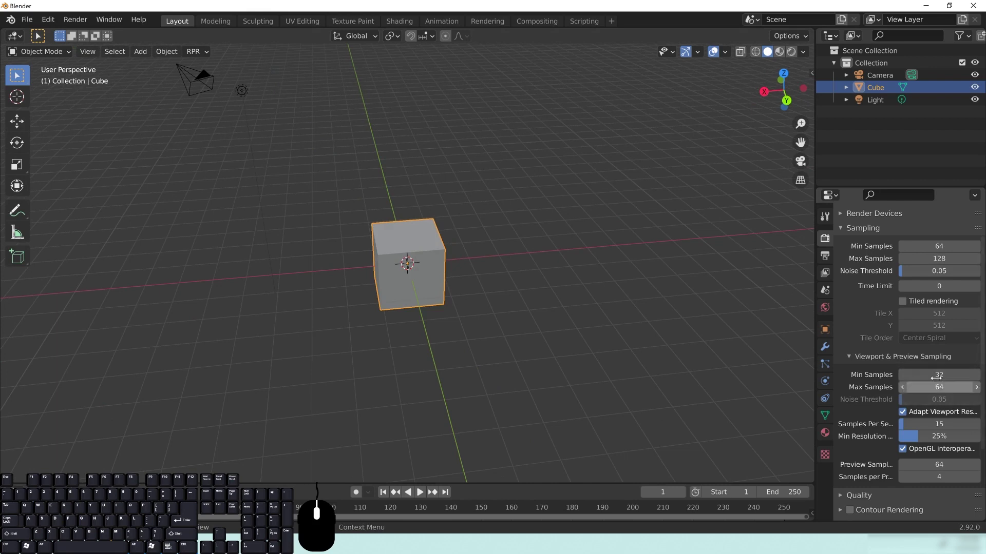
middle_click_drag(589, 396, 439, 233)
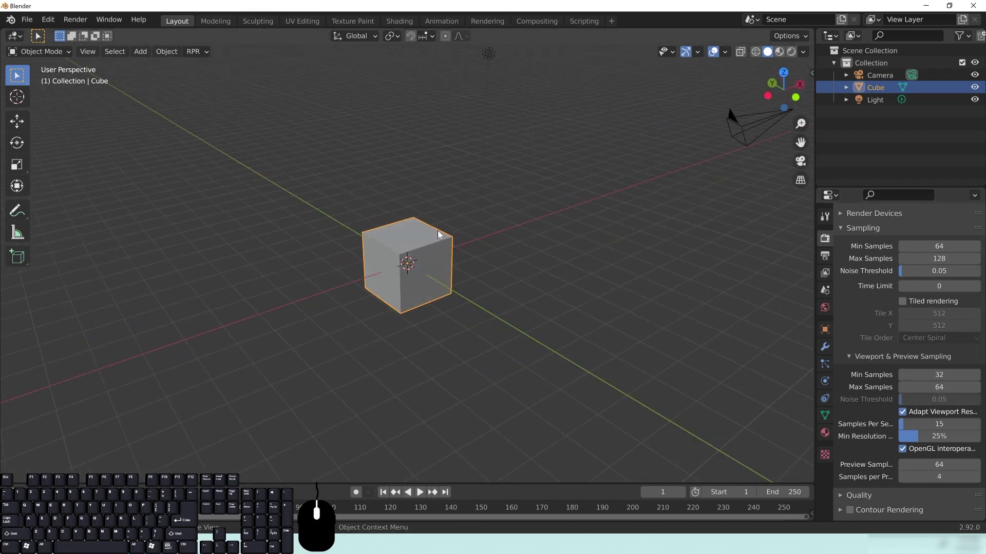
key("F3")
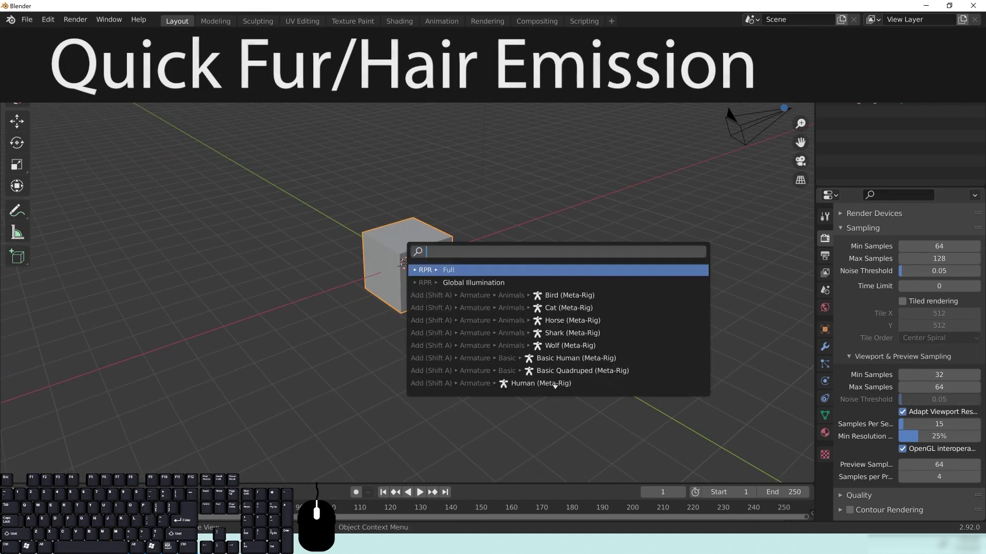
type("quick")
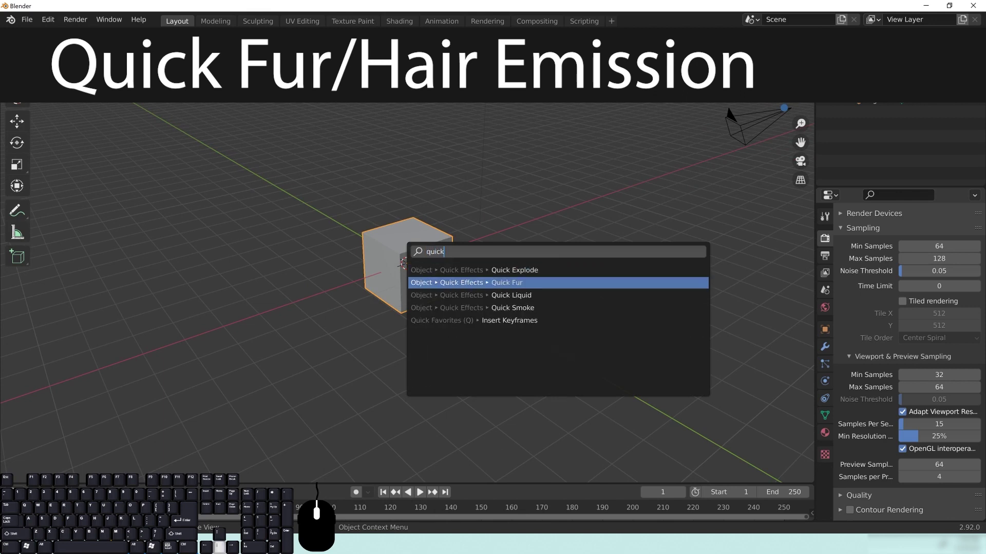
key("Return")
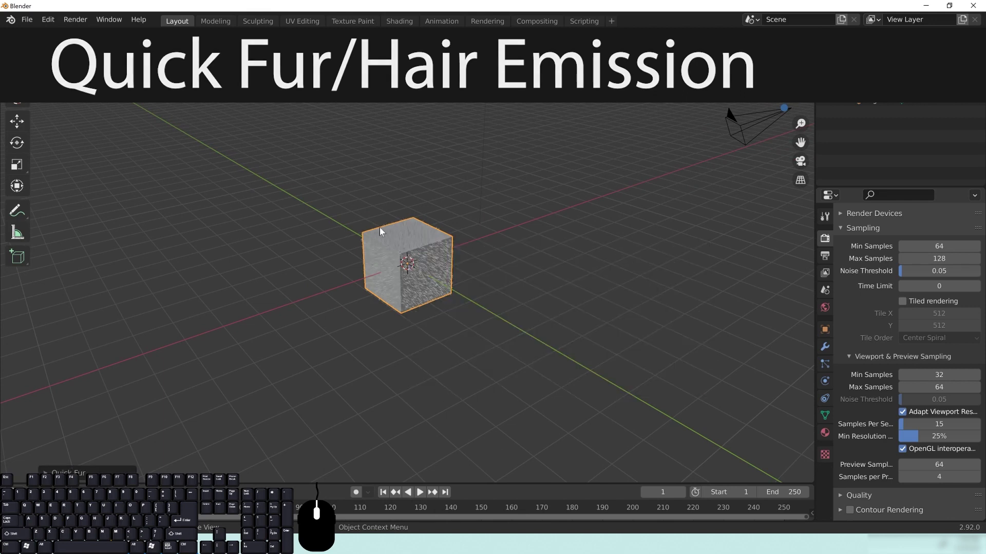
- Examine the fur on the cube's faces up close and from several sides
scroll(464, 301, "up", 3)
middle_click_drag(535, 304, 469, 247)
middle_click_drag(304, 180, 323, 273)
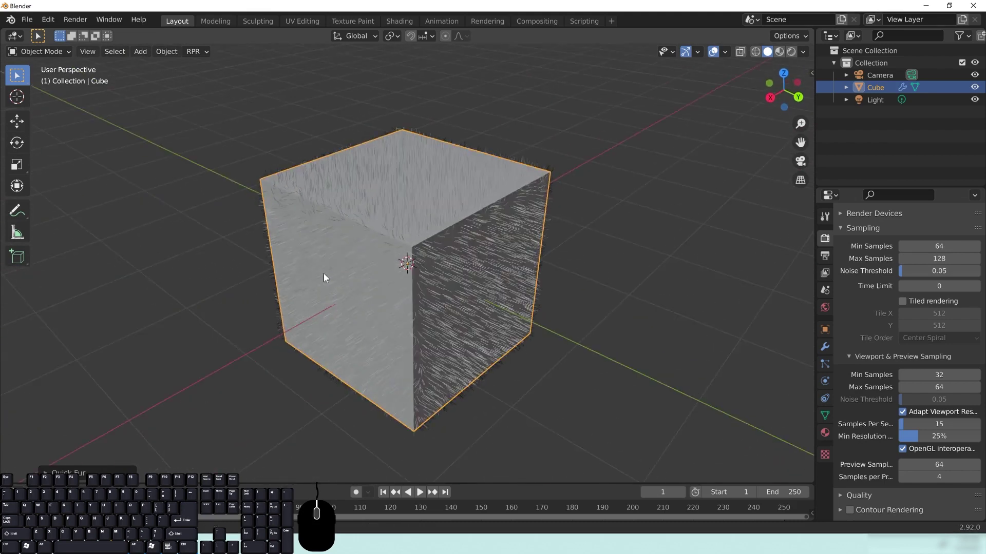
scroll(481, 295, "down", 3)
middle_click_drag(481, 294, 535, 307)
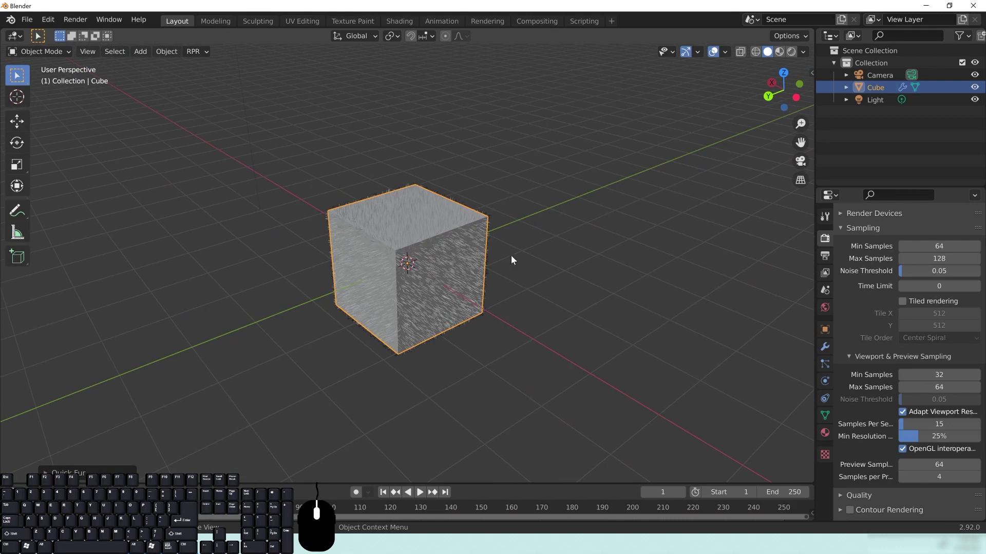
key("F3")
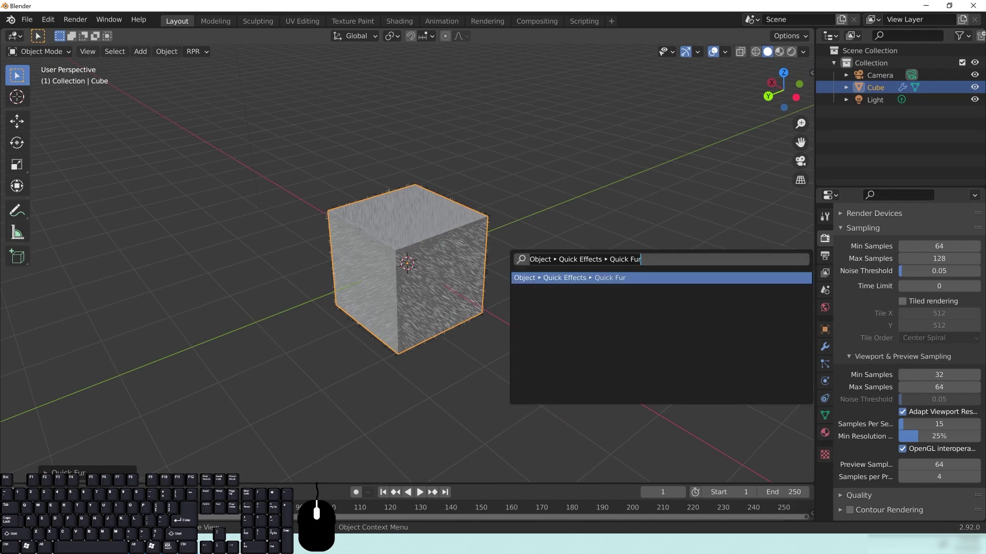
left_click(544, 185)
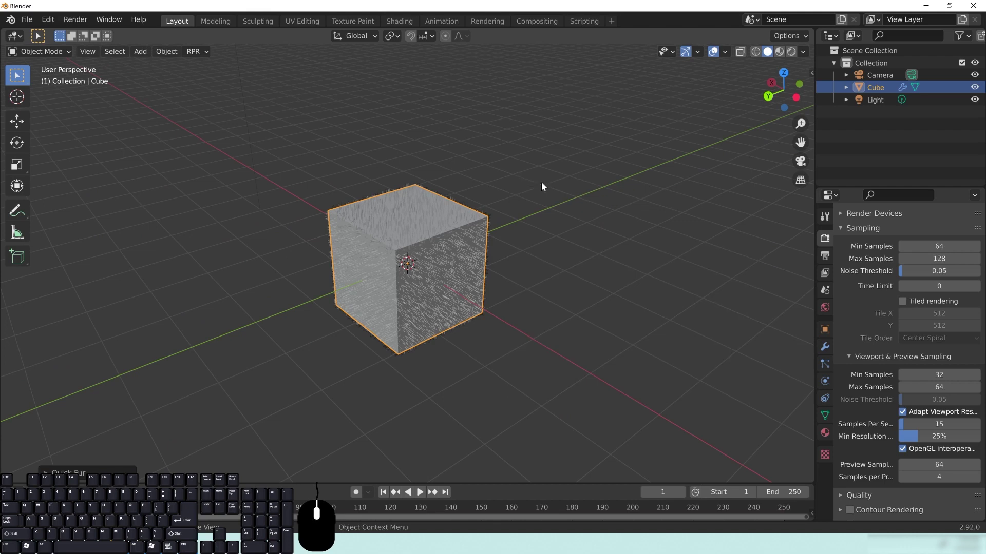
- Set the Hair Length of the cube's hair particle system to 0.75 m
left_click(825, 365)
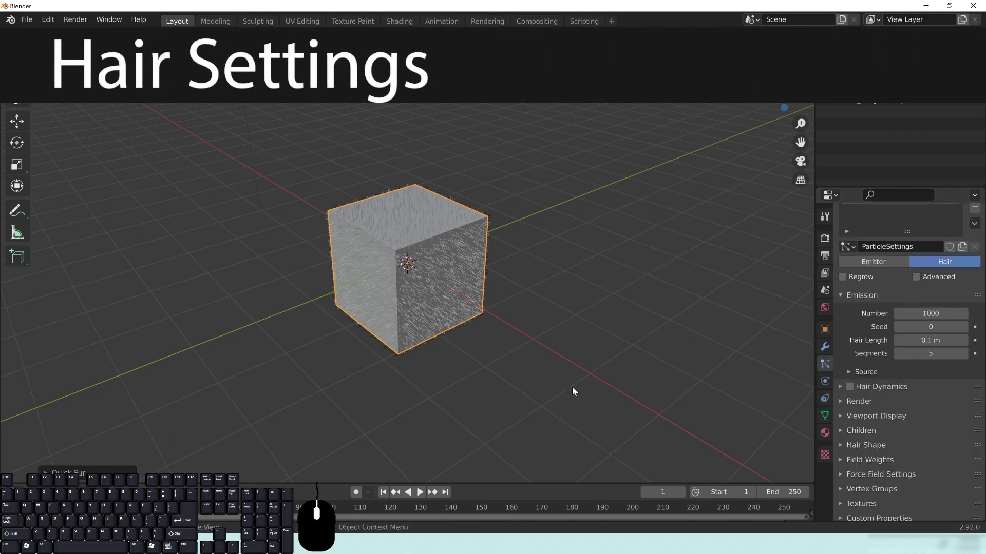
middle_click_drag(337, 263, 430, 296)
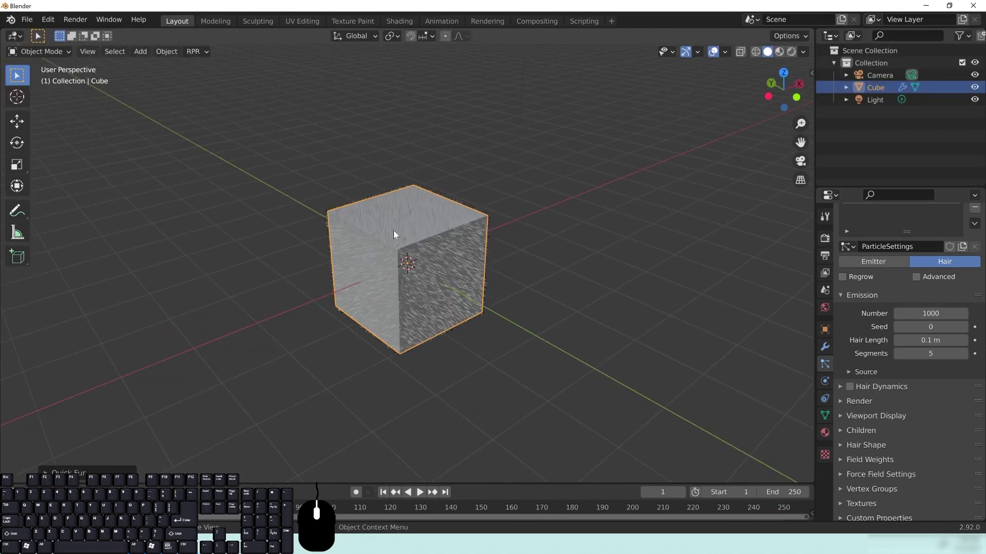
middle_click_drag(377, 277, 395, 275)
middle_click_drag(653, 246, 444, 260)
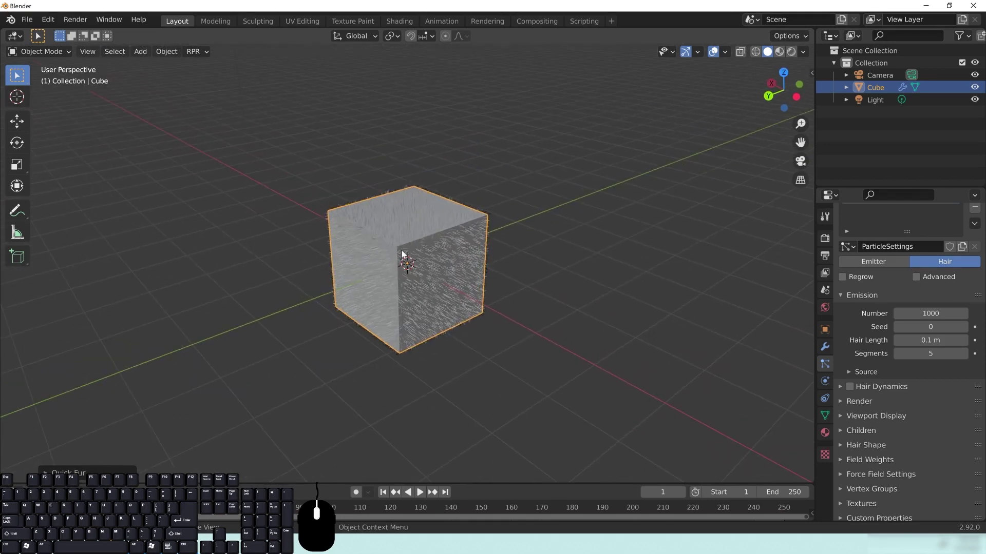
middle_click_drag(390, 230, 431, 241)
scroll(447, 238, "up", 1)
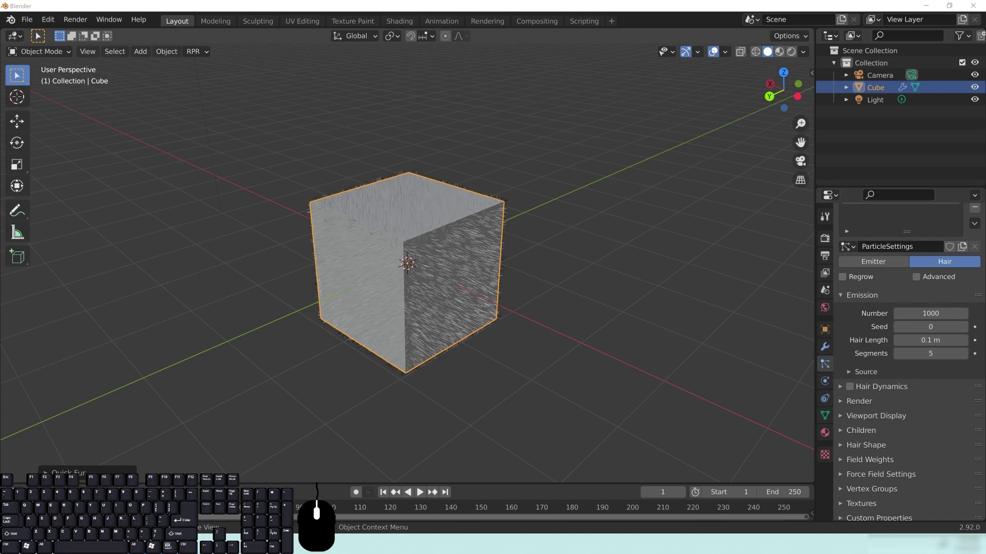
left_click(916, 341)
type(".7")
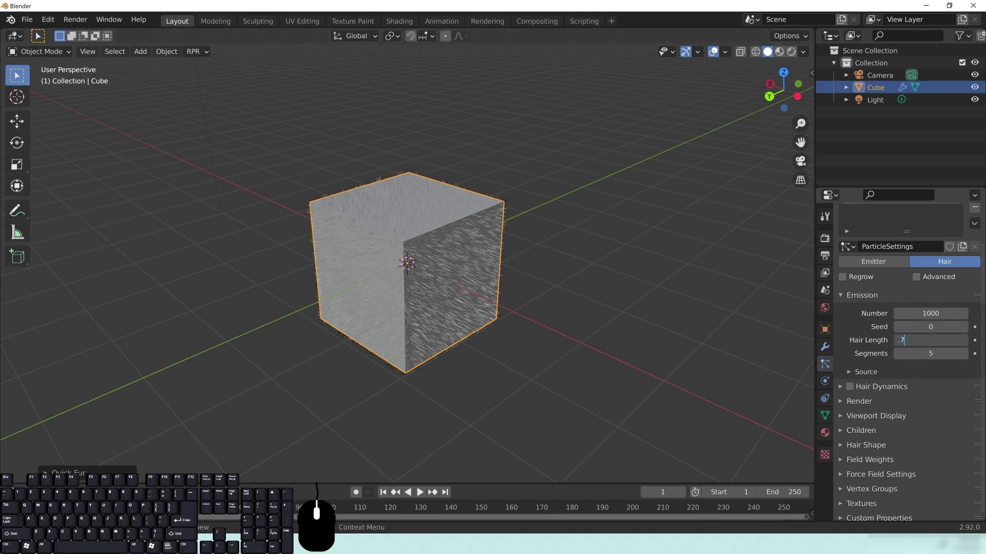
type("5")
key("Return")
- Set the hair emission's Segments to 10 and collapse the Emission settings
middle_click_drag(504, 364, 547, 332)
left_click(919, 354)
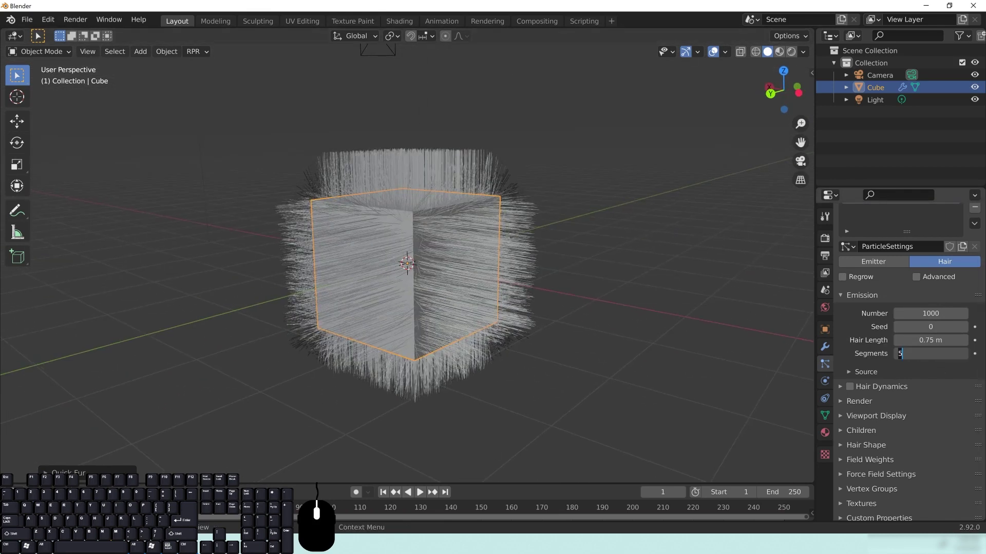
type("10")
key("Return")
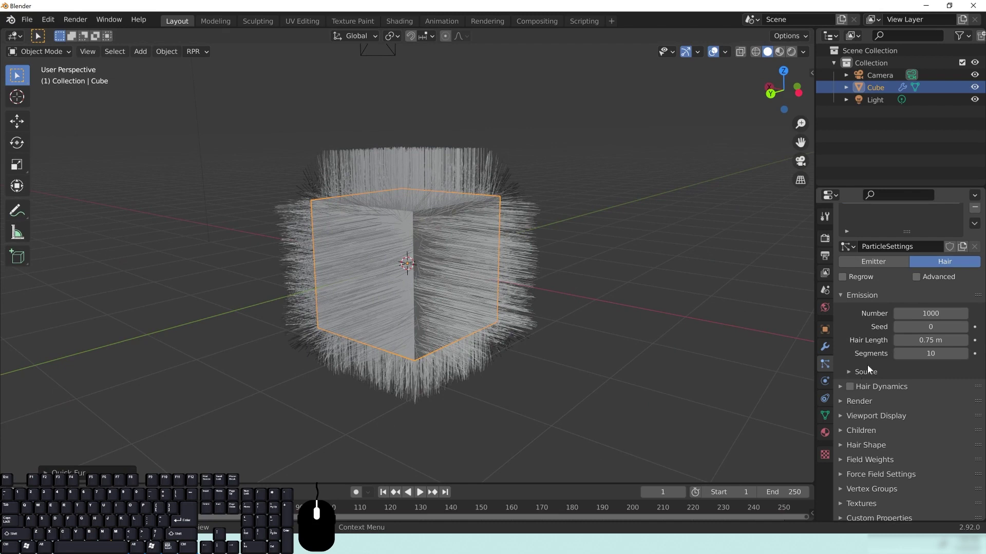
left_click(861, 299)
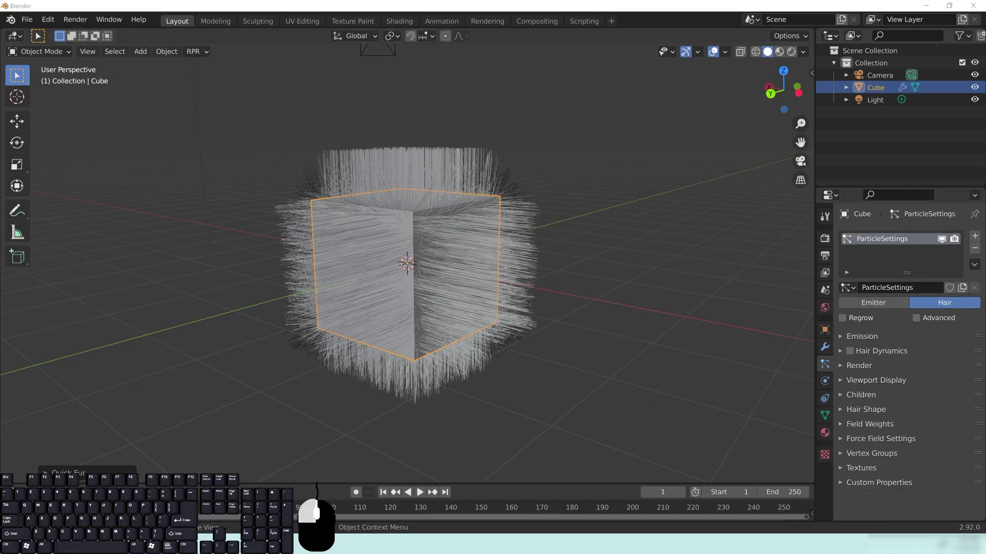
- Examine the Render and Viewport Display settings of the cube's hair particle system
left_click(860, 366)
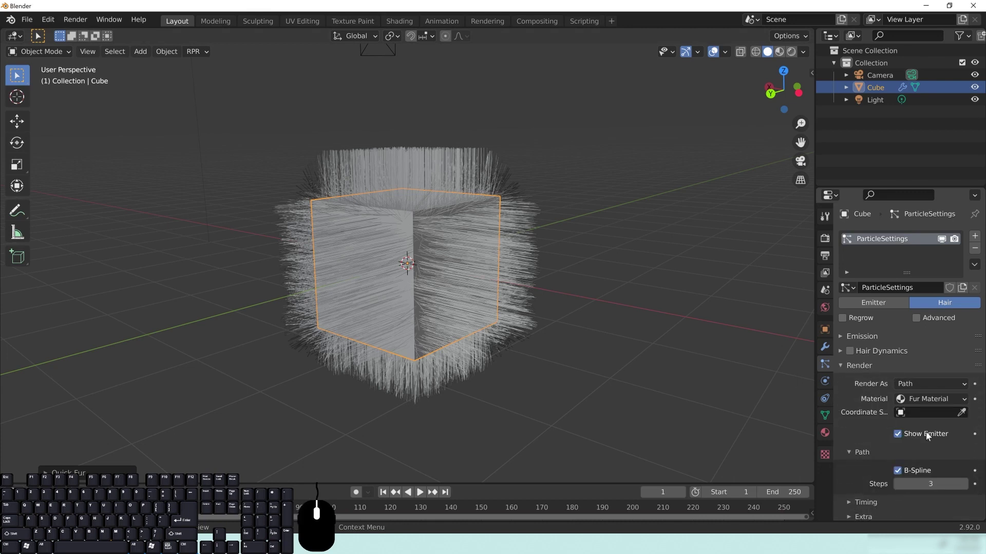
middle_click_drag(598, 313, 451, 325)
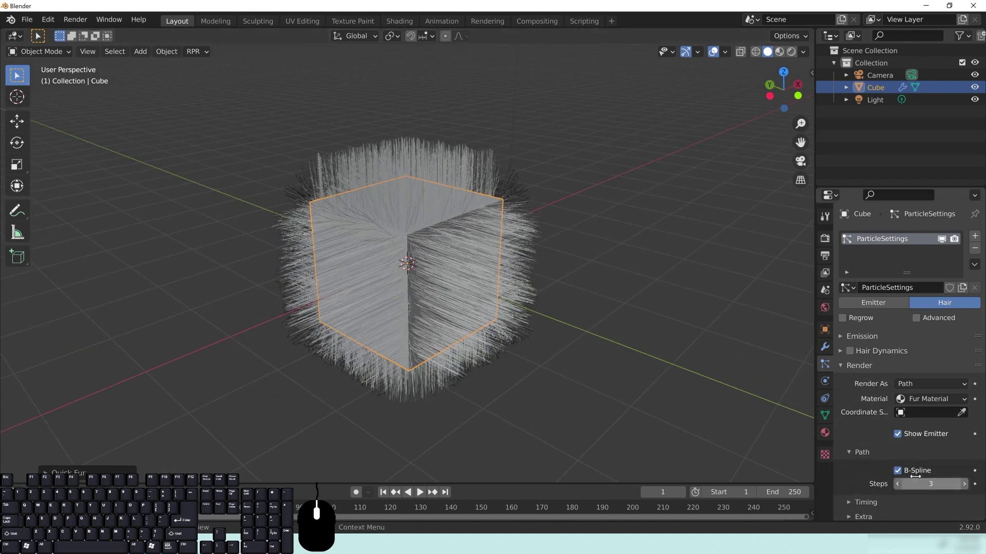
scroll(909, 457, "down", 4)
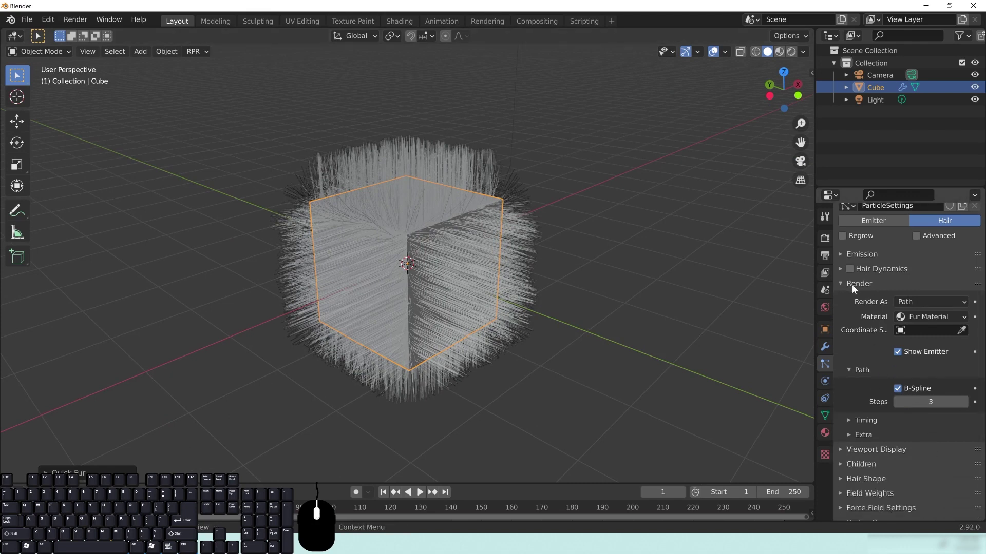
left_click(872, 450)
scroll(904, 462, "down", 1)
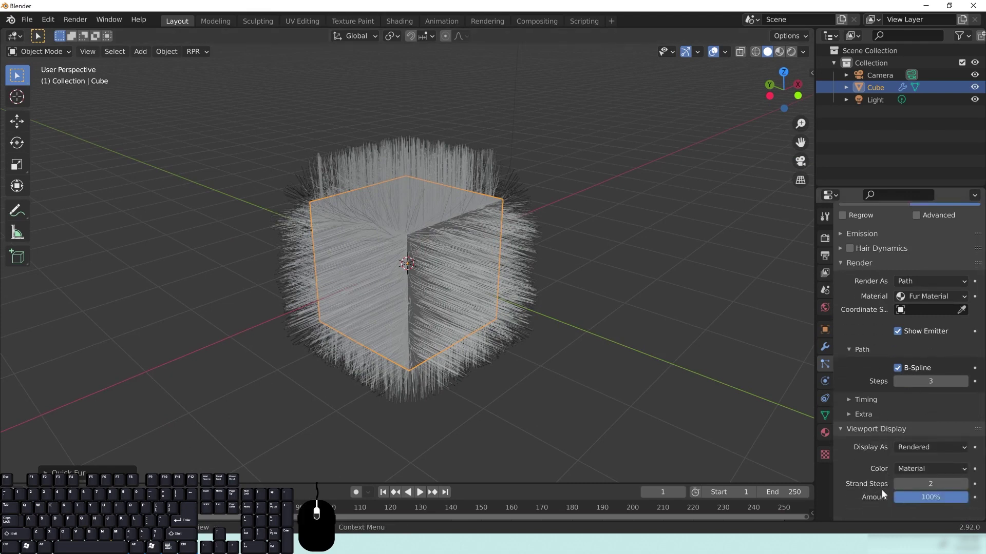
middle_click_drag(455, 244, 325, 144)
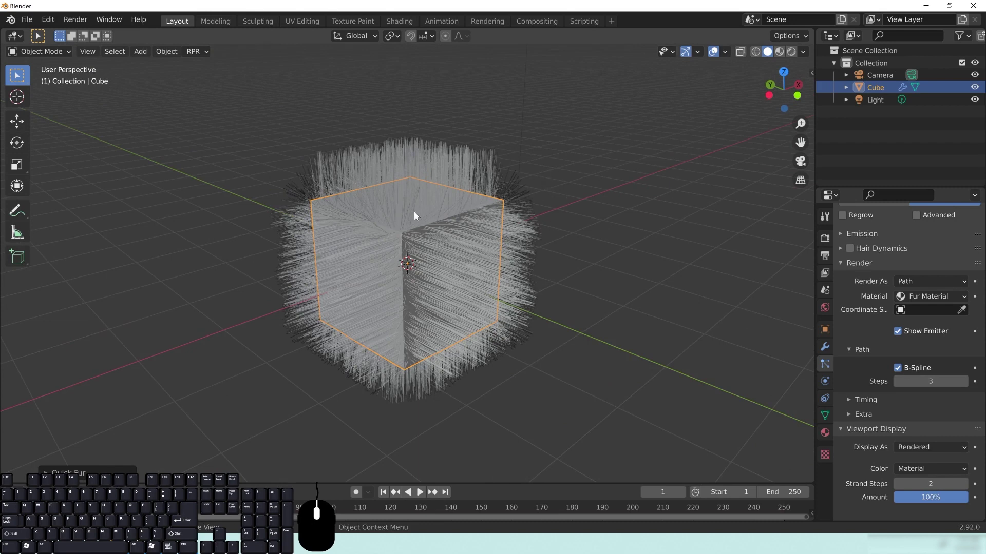
- Set the hair's render path Steps to 6 and its viewport Strand Steps to 5
left_click(927, 382)
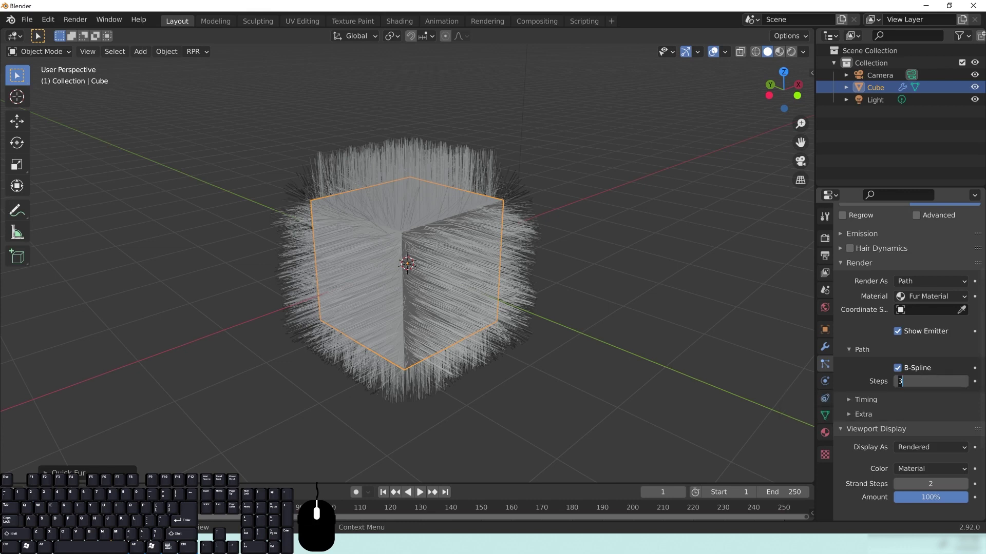
key("Return")
scroll(882, 455, "down", 2)
left_click(953, 443)
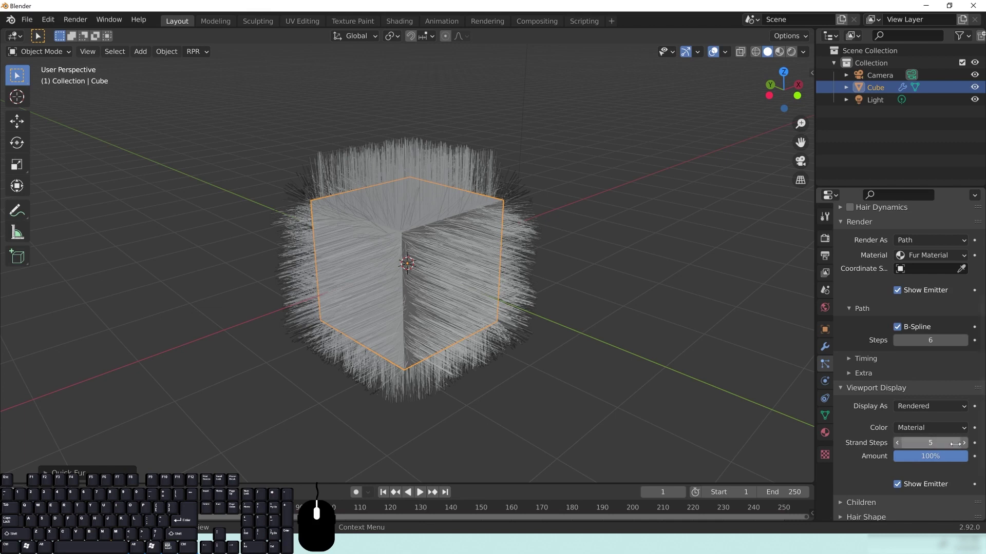
middle_click_drag(442, 155, 406, 265)
middle_click_drag(481, 260, 446, 263)
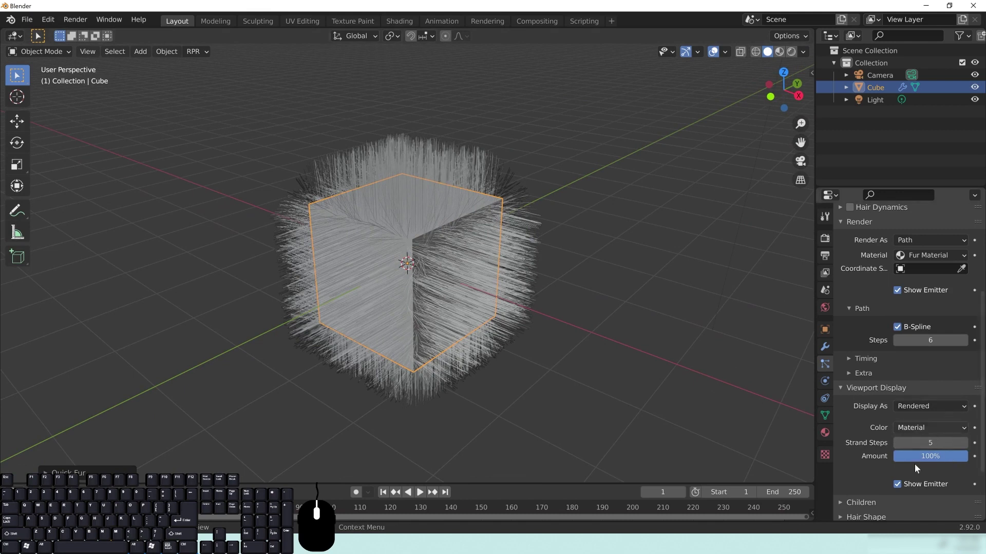
- Collapse the Viewport Display settings and set the Display Amount of the interpolated hair children to 1
left_click(889, 391)
left_click(868, 426)
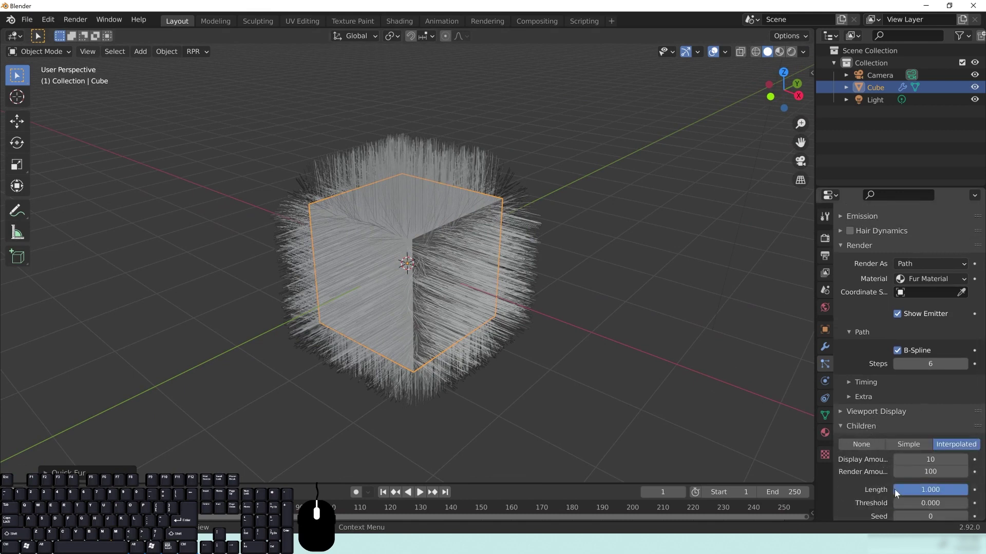
scroll(909, 462, "down", 5)
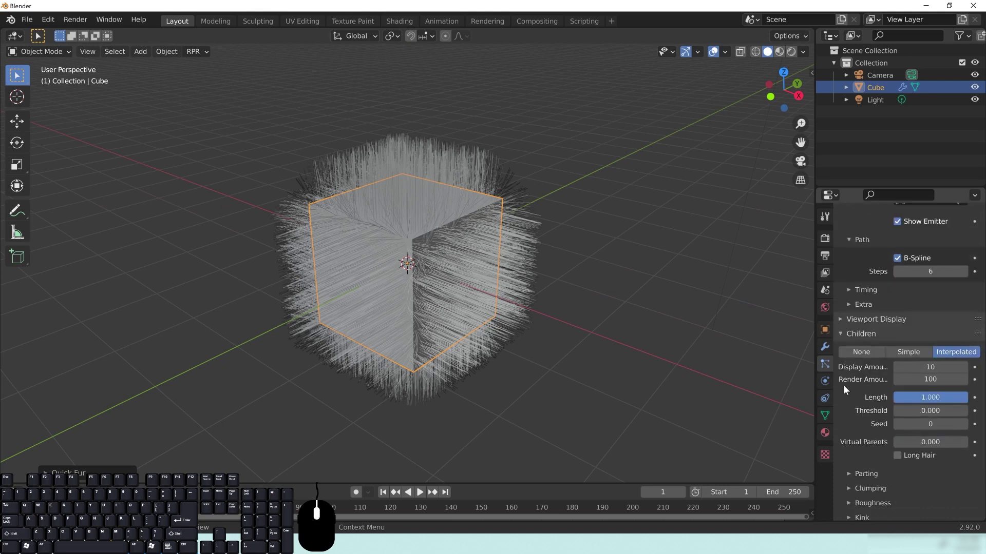
left_click(931, 367)
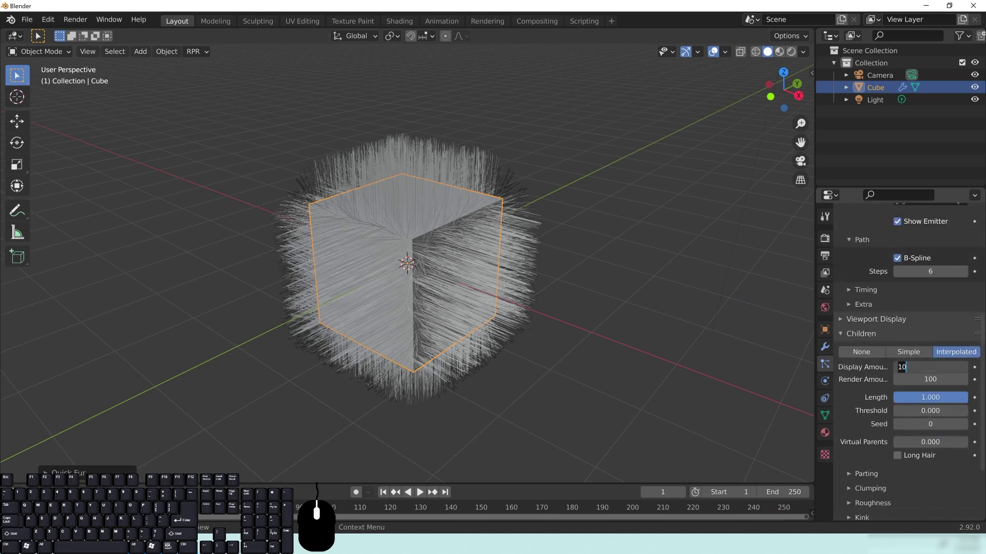
type("1")
key("Return")
middle_click_drag(524, 378, 518, 268)
- Set the Kink Type of the hair children to Curl
scroll(925, 464, "down", 5)
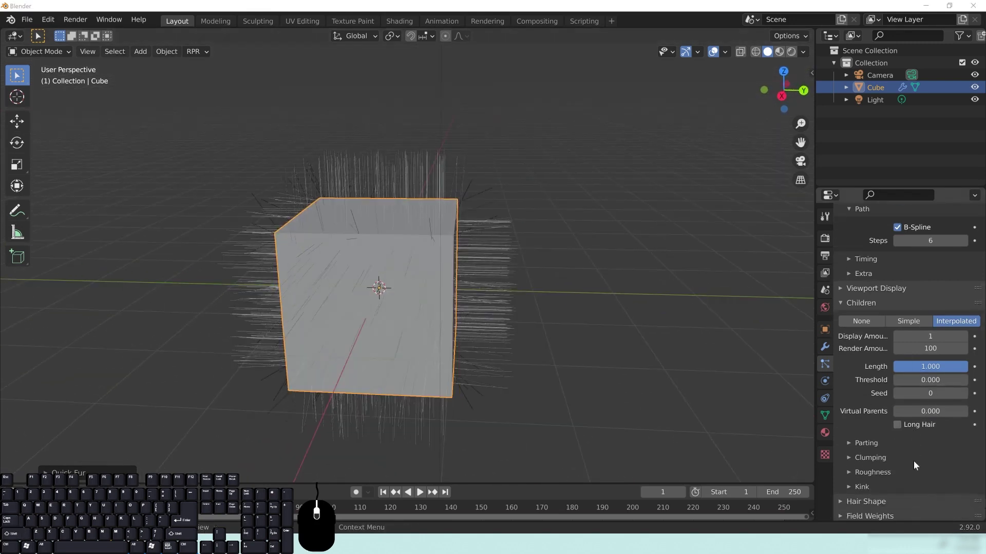
left_click(863, 426)
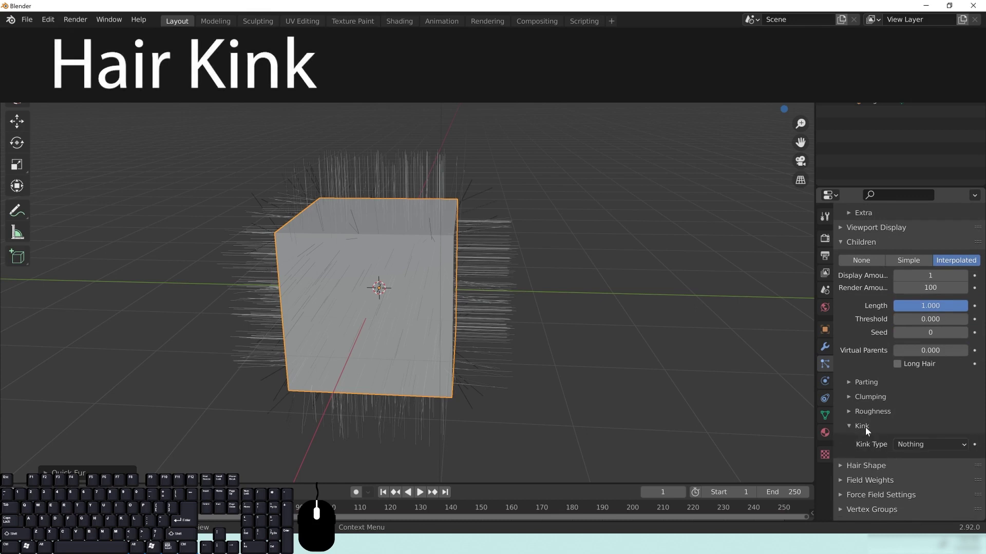
left_click(923, 445)
left_click(917, 417)
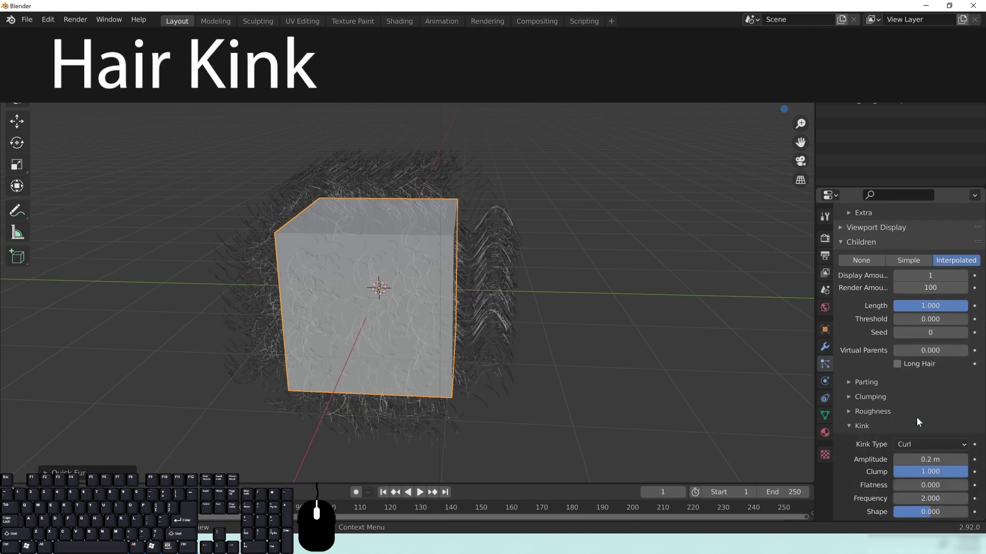
middle_click_drag(491, 266, 437, 245)
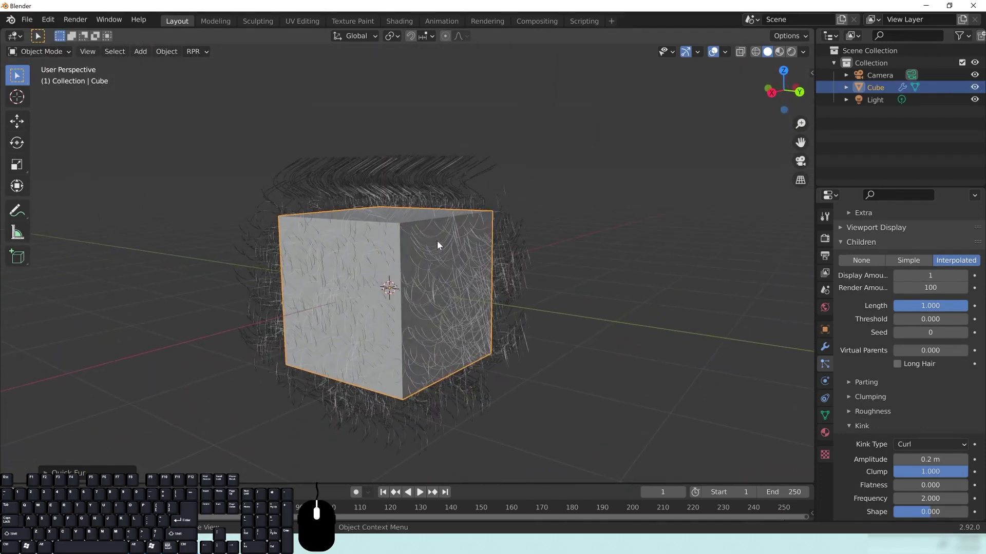
- Set the curl kink's Amplitude to 0.086 m
left_click_drag(930, 459, 902, 459, "shift")
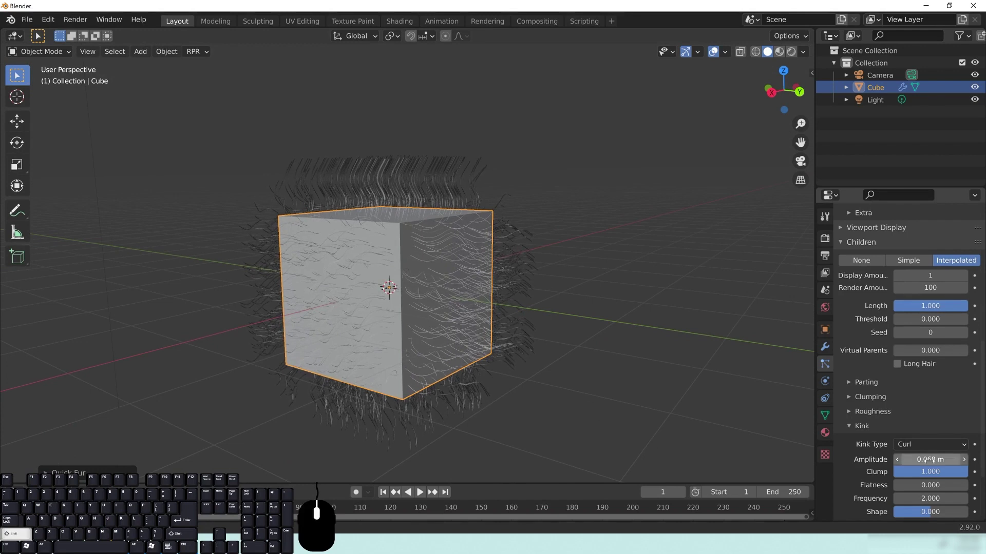
left_click(930, 460)
type("6")
key("Return")
middle_click_drag(436, 255, 488, 267)
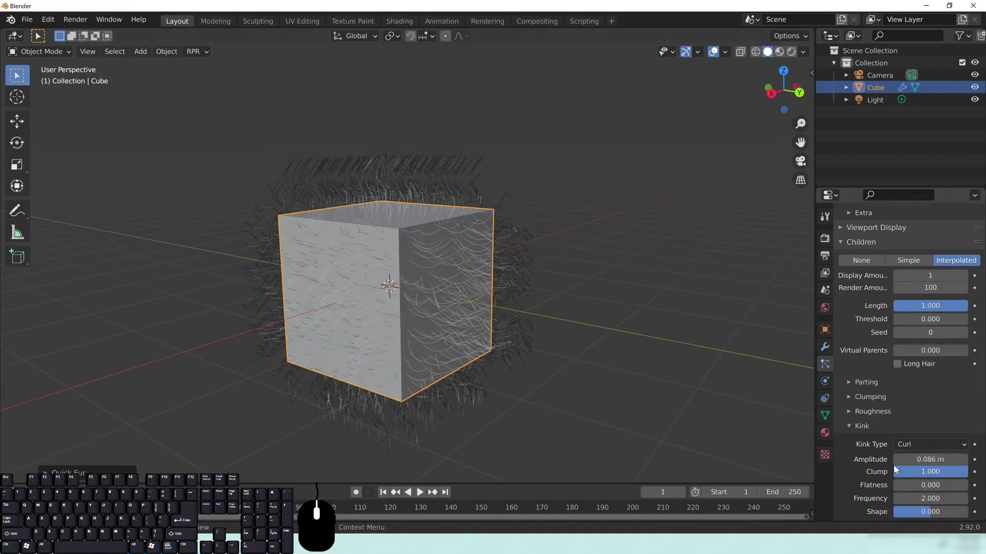
- Set the curl kink's Frequency to 3.1
scroll(931, 463, "down", 2)
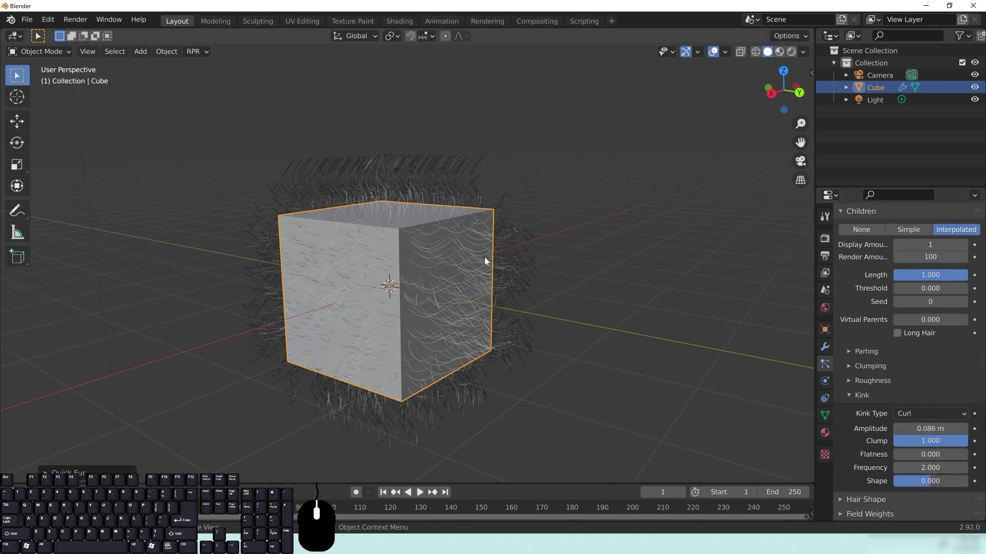
left_click_drag(931, 467, 967, 467)
left_click(930, 468)
type("3.7")
key("BackSpace")
type("1")
key("Return")
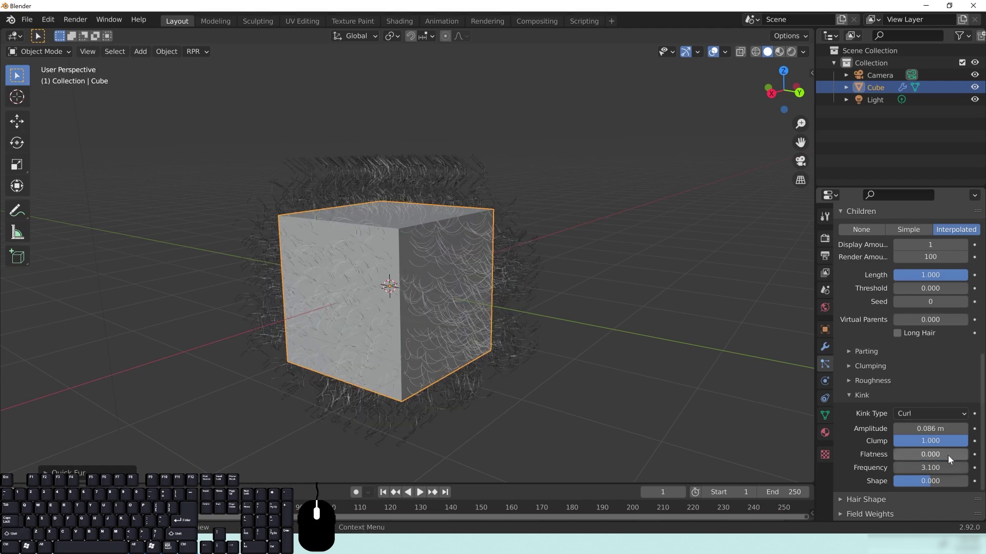
middle_click_drag(341, 341, 342, 297)
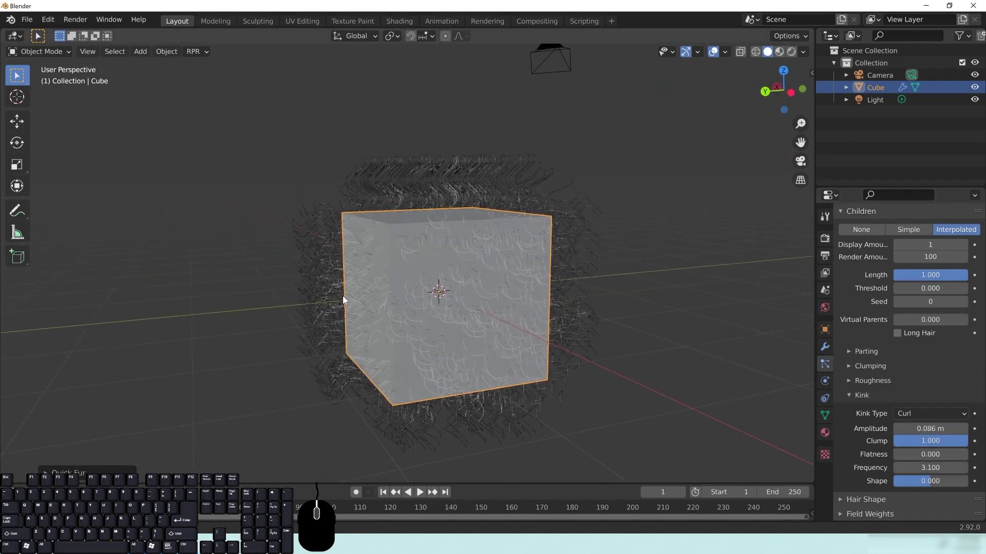
- Collapse the Kink settings and set the Uniform roughness of the hair children to 1.48
left_click(864, 396)
left_click(872, 413)
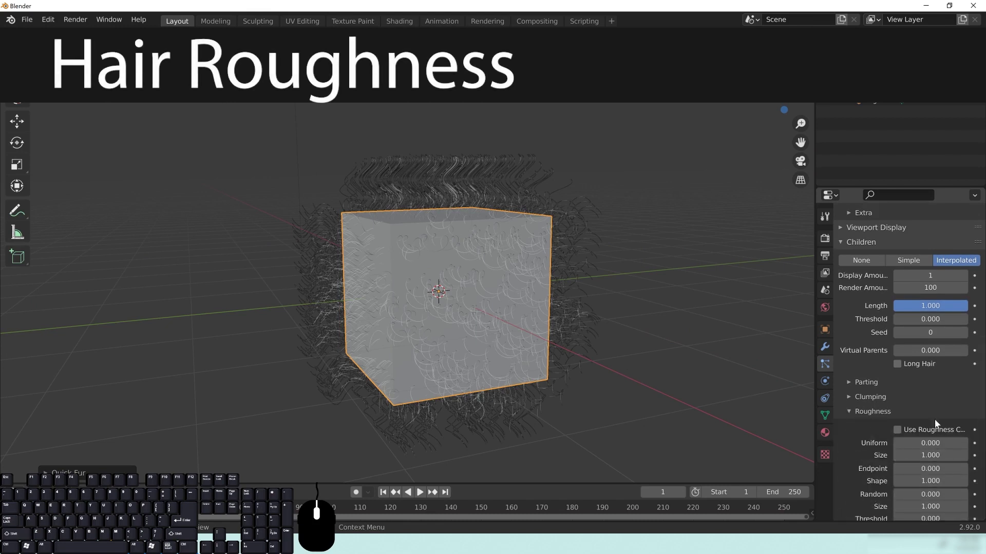
scroll(880, 467, "down", 2)
middle_click_drag(576, 221, 513, 260)
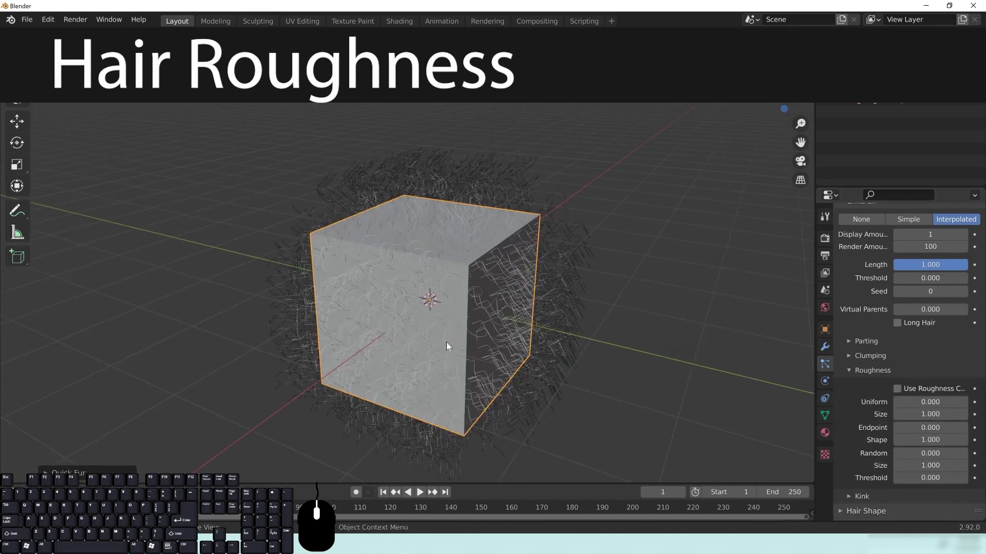
middle_click_drag(538, 319, 307, 255)
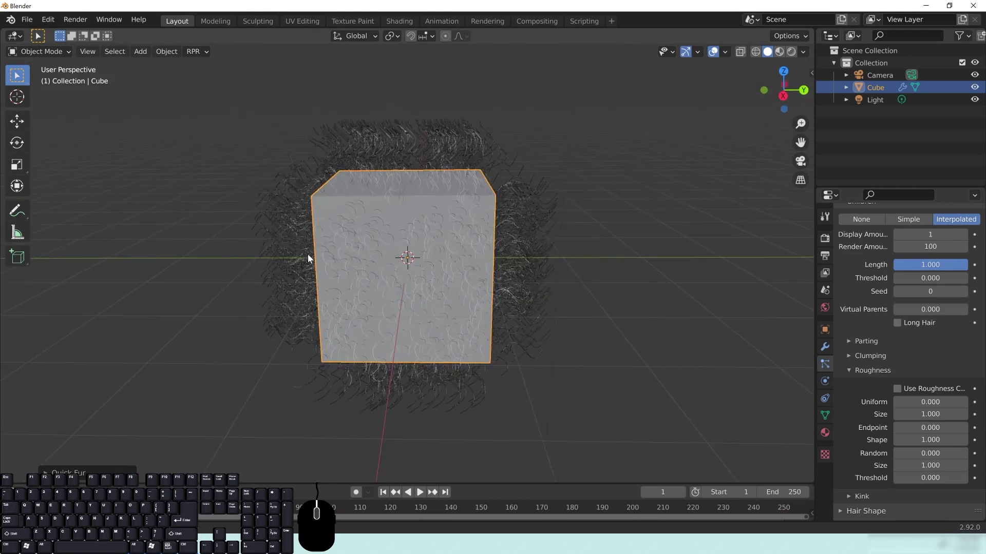
middle_click_drag(303, 90, 347, 197)
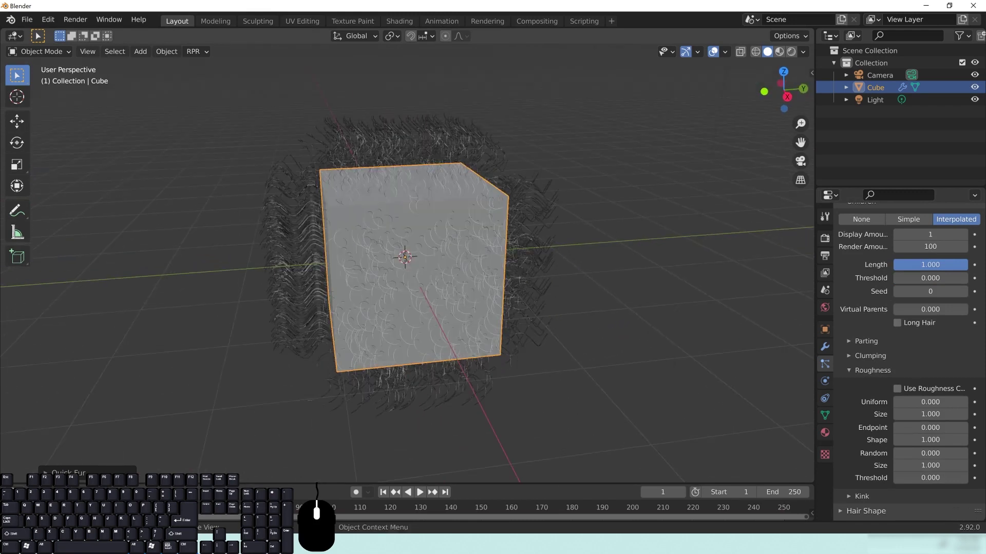
left_click_drag(928, 402, 951, 402)
left_click(931, 402)
type("1.48")
key("Return")
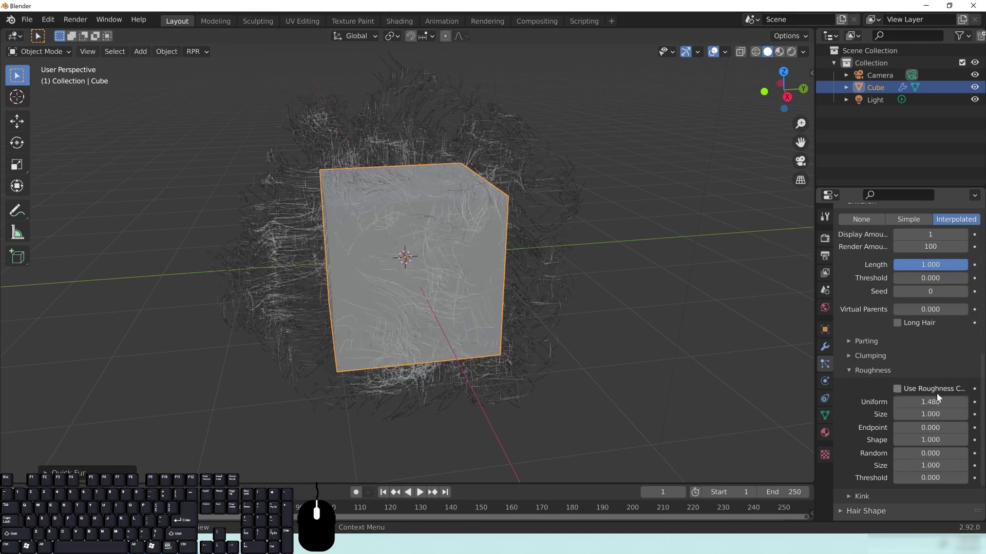
middle_click_drag(462, 187, 554, 226)
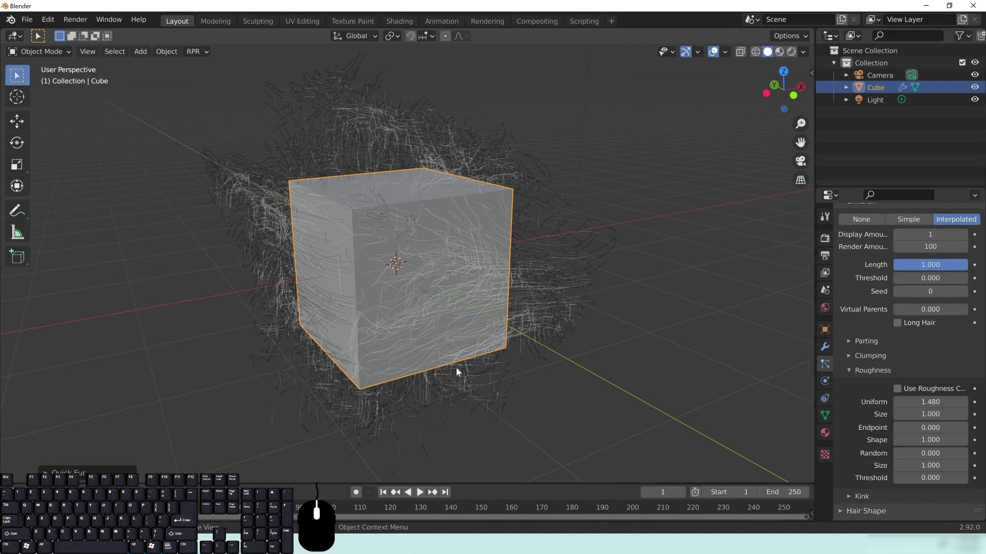
- Try a Size of 2.674 for the uniform roughness of the hair children
left_click_drag(930, 414, 968, 414)
scroll(465, 257, "down", 4)
middle_click_drag(464, 257, 389, 210)
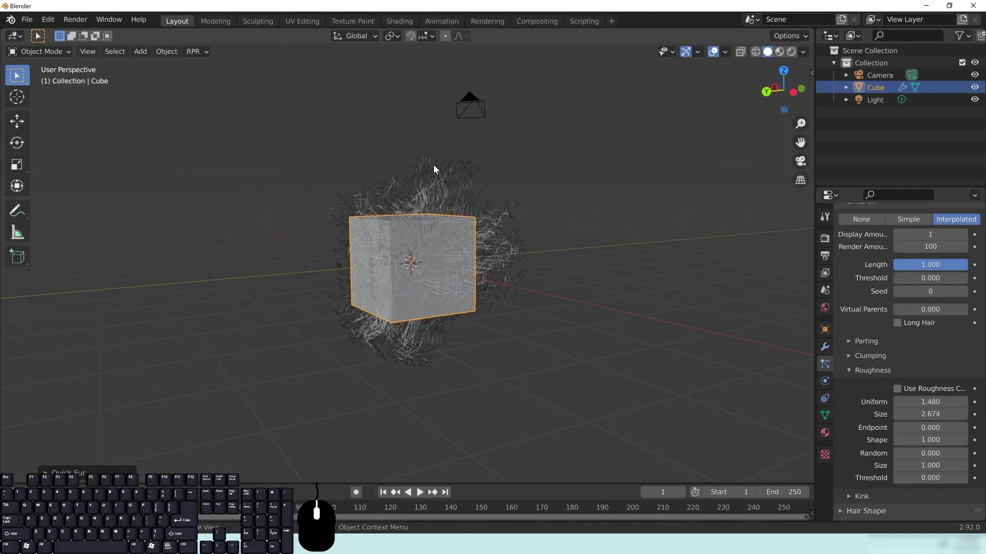
middle_click_drag(348, 195, 381, 198)
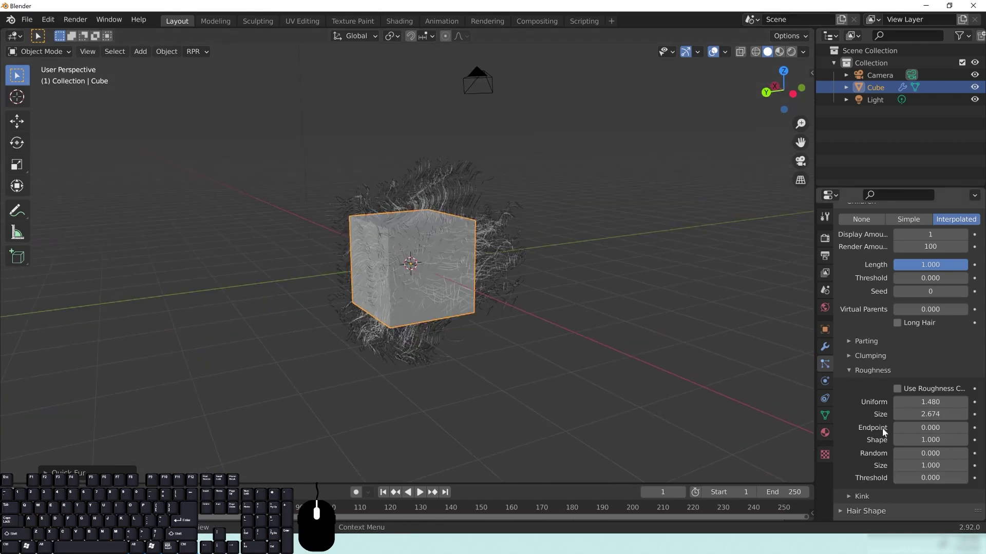
- Set the Size of the uniform roughness to 0.7
left_click_drag(930, 417, 877, 417)
middle_click_drag(510, 217, 373, 245)
scroll(422, 279, "up", 2)
left_click_drag(937, 415, 917, 415)
left_click(936, 415)
type("0.7")
key("Return")
middle_click_drag(641, 272, 455, 252)
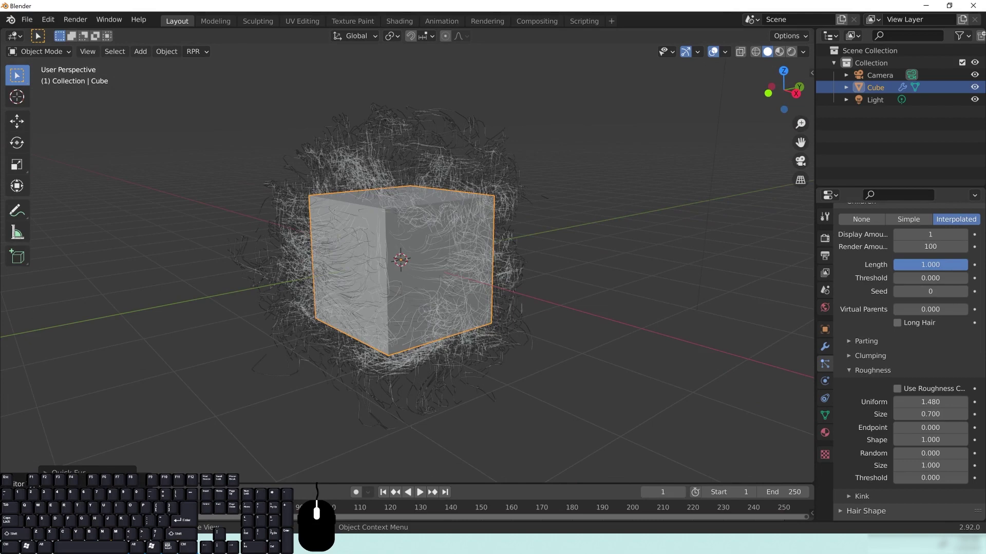
middle_click_drag(426, 263, 529, 250)
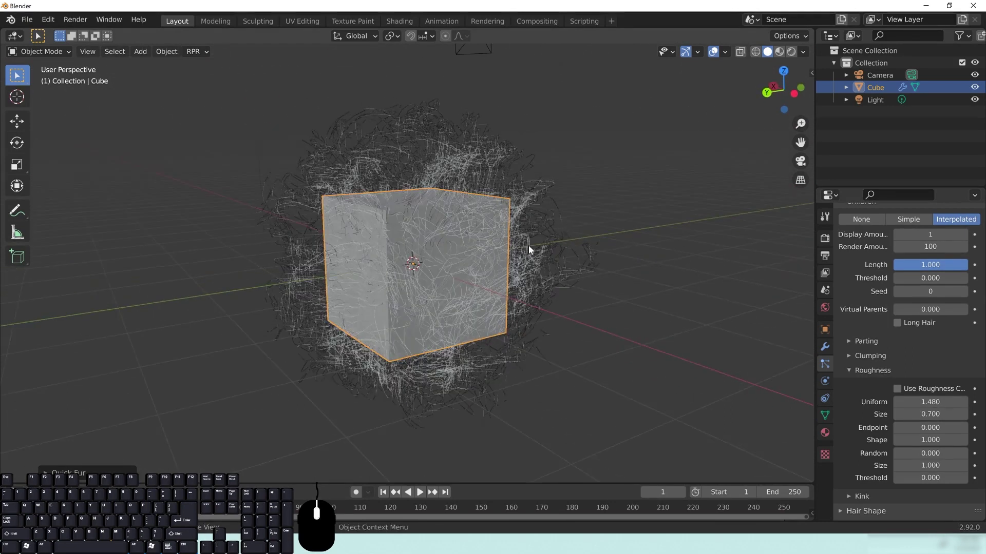
middle_click_drag(428, 155, 277, 191)
- Collapse the Roughness and Children settings of the hair particle system
left_click(858, 372)
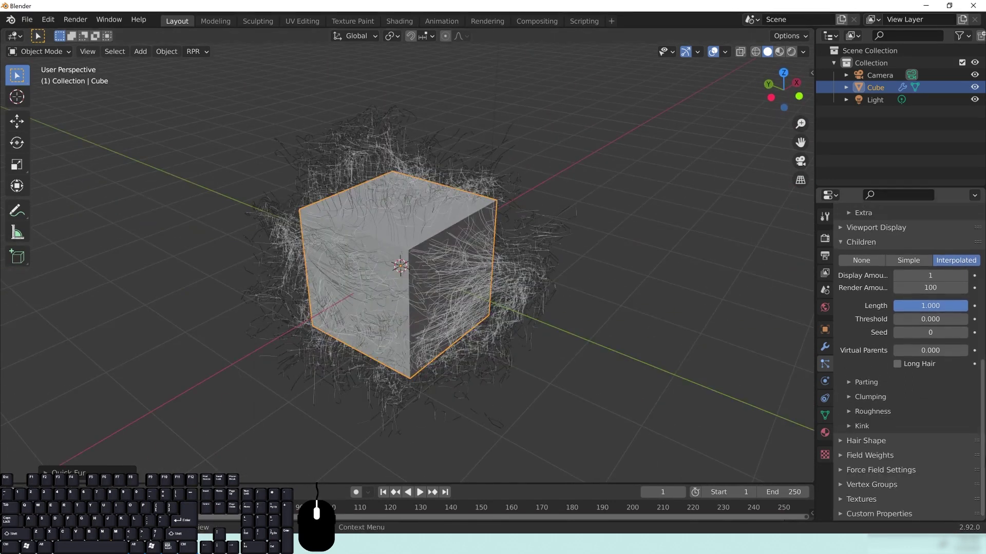
left_click(857, 248)
middle_click_drag(408, 233, 599, 163)
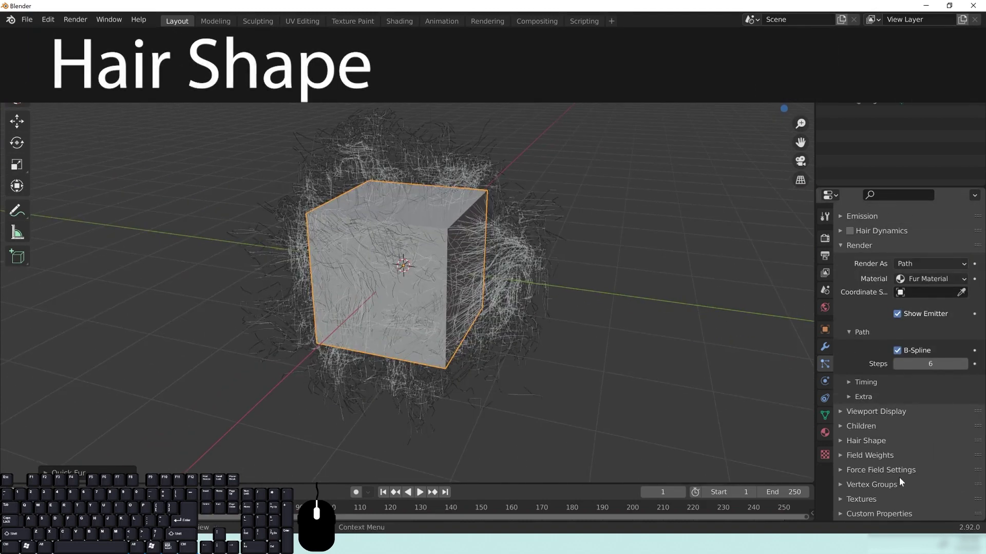
- Examine the Hair Shape settings of the particle system and the fur from several sides
left_click(862, 441)
scroll(897, 449, "down", 3)
scroll(897, 449, "down", 2)
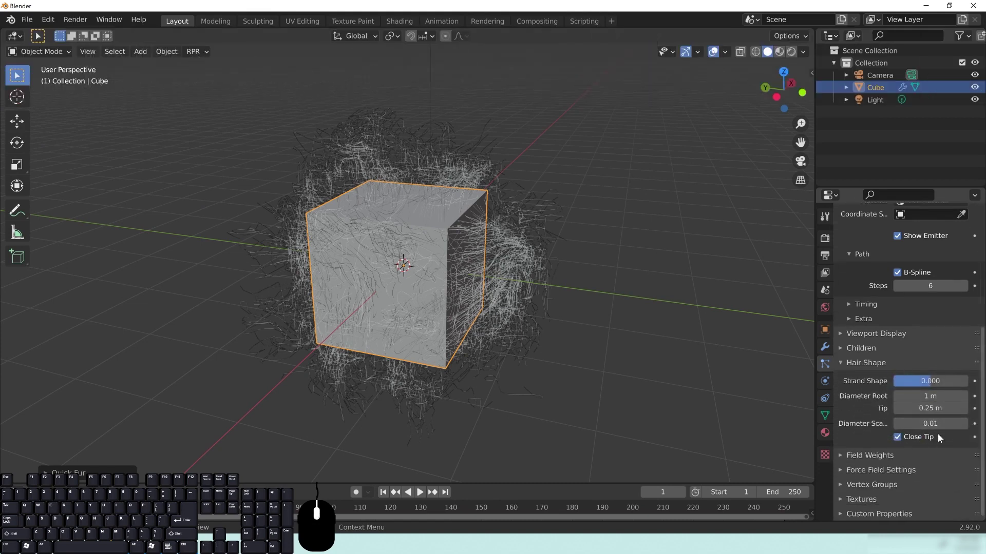
middle_click_drag(501, 369, 306, 116)
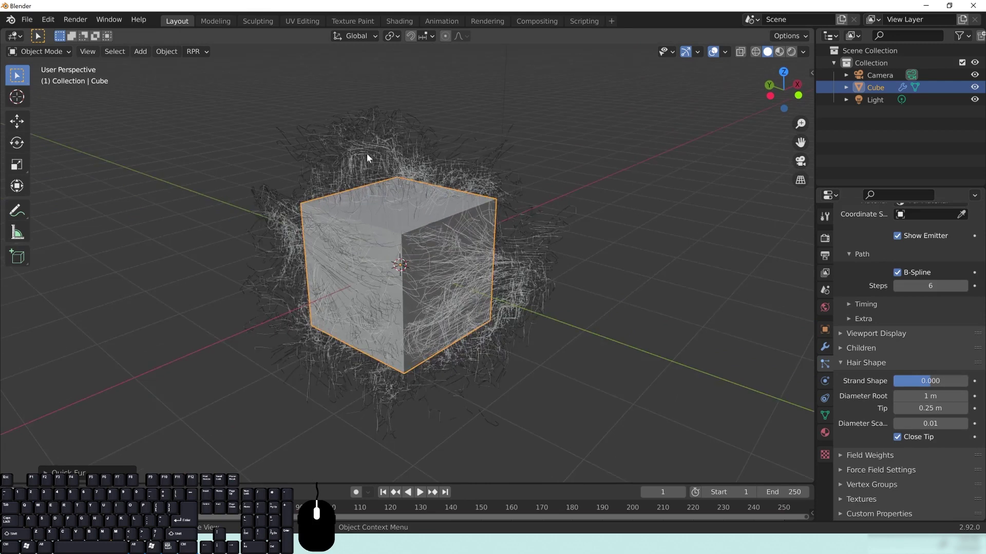
middle_click_drag(380, 168, 365, 135)
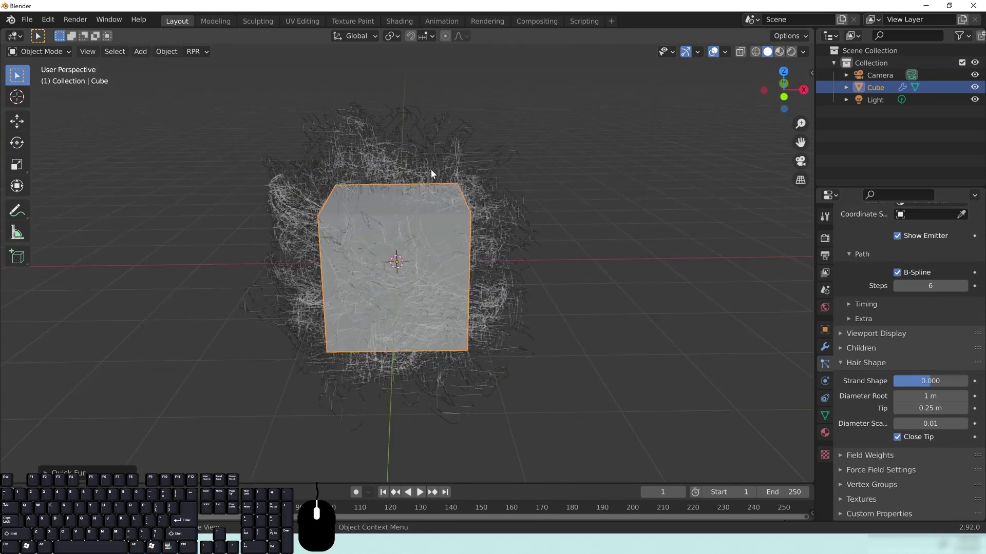
middle_click_drag(496, 214, 452, 195)
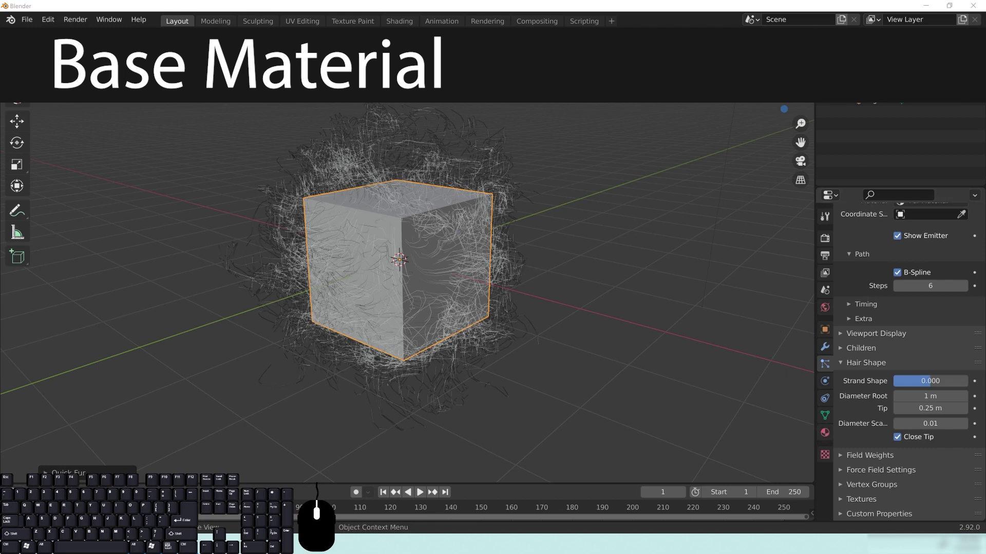
- Split the 3D viewport into two side-by-side areas and turn the right one into a Shader Editor
left_click_drag(812, 32, 410, 43)
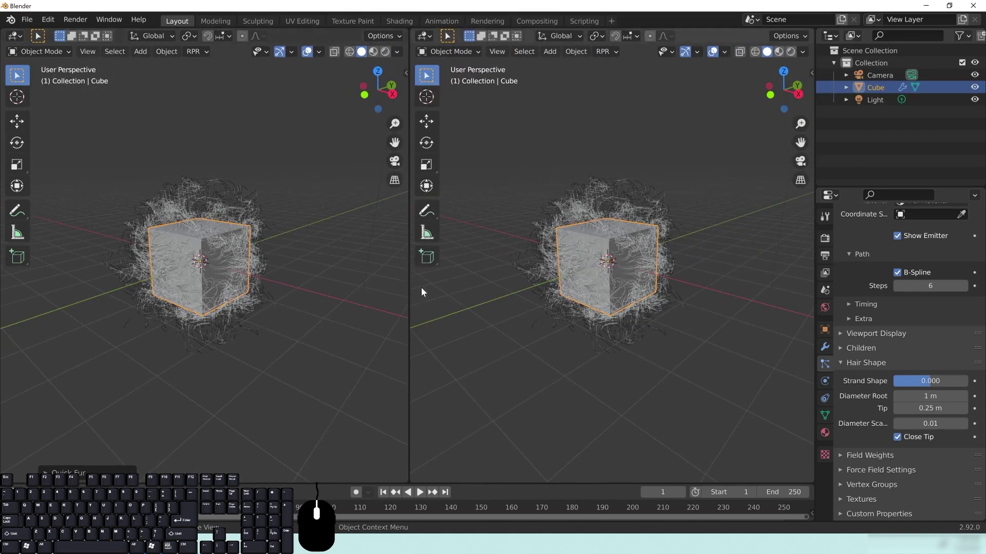
left_click(424, 37)
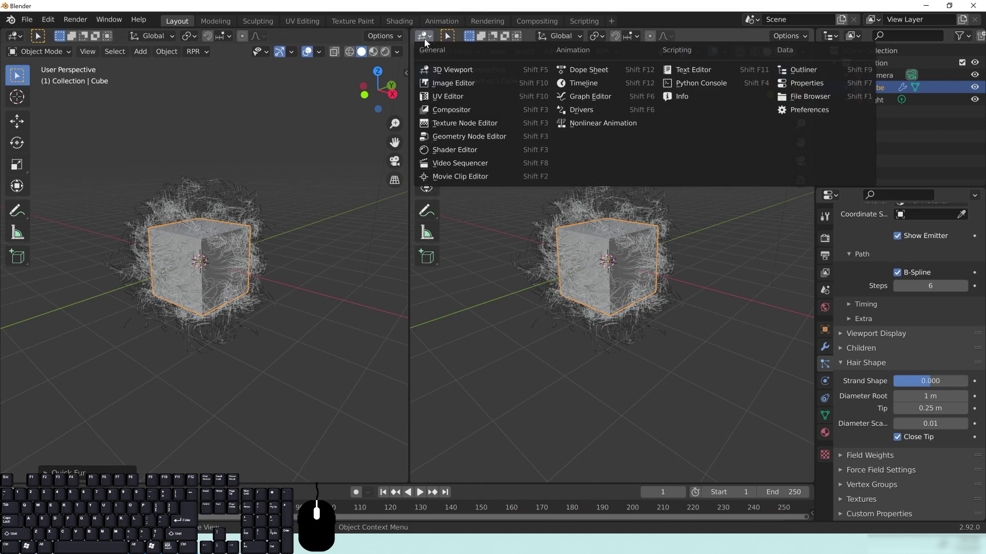
left_click(437, 150)
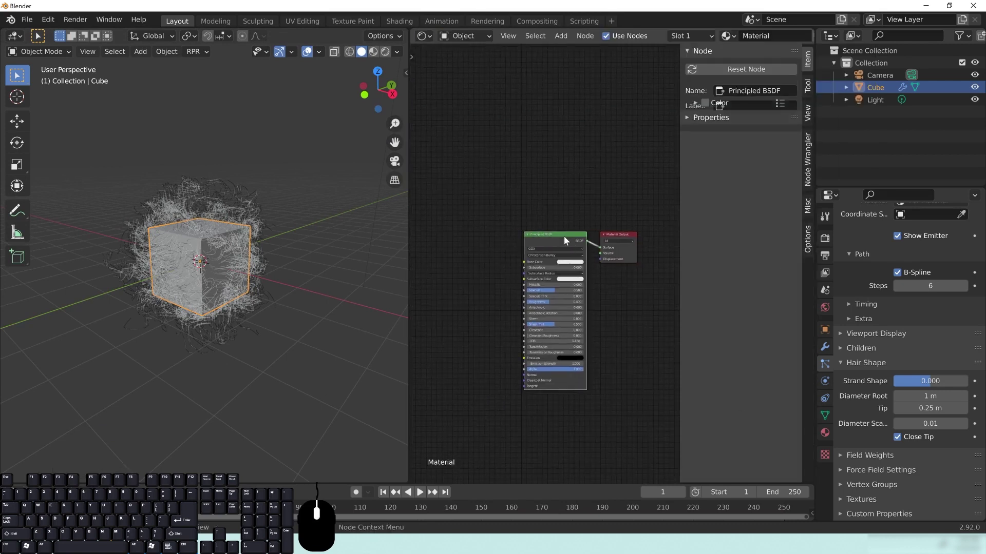
- Replace the material's Principled BSDF node with an RPR Uber shader node placed beside the Material Output
left_click_drag(565, 242, 547, 252)
key("x")
key("shift+a")
mouse_move(495, 344)
mouse_move(491, 295)
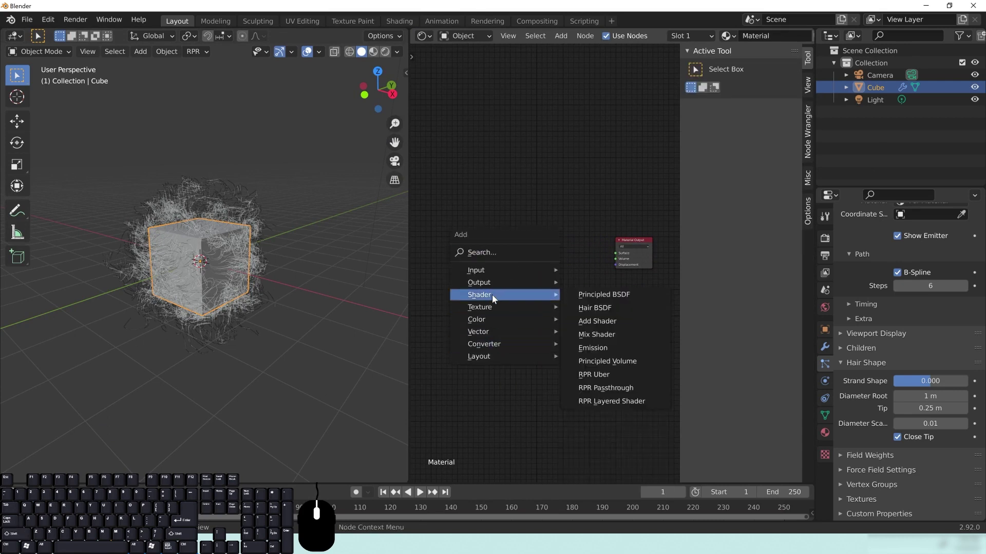
left_click(621, 377)
left_click(519, 205)
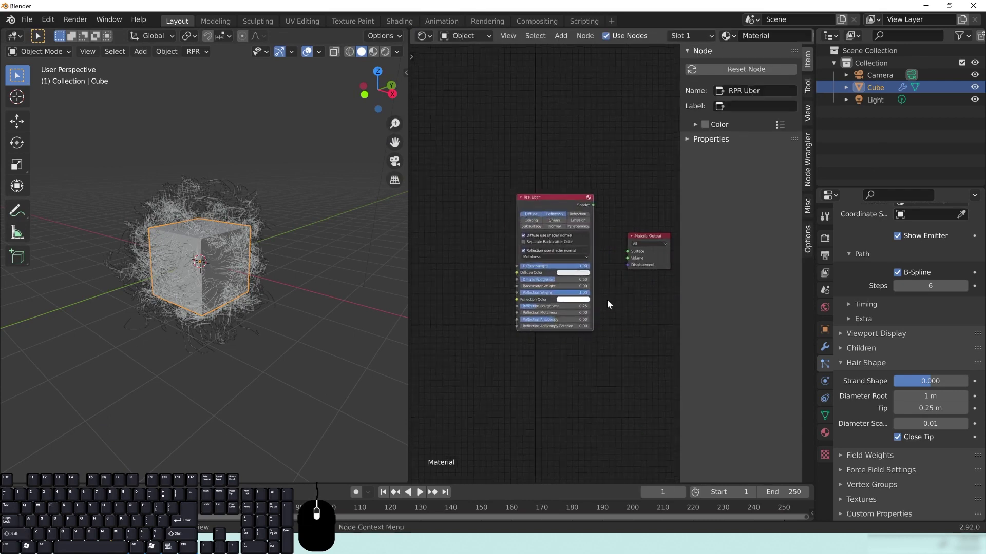
- Connect the RPR Uber node's Shader output to the Surface input of the Material Output and space the nodes apart
scroll(607, 301, "up", 3)
left_click_drag(560, 179, 605, 244)
left_click_drag(525, 170, 505, 186)
middle_click_drag(596, 297, 612, 303)
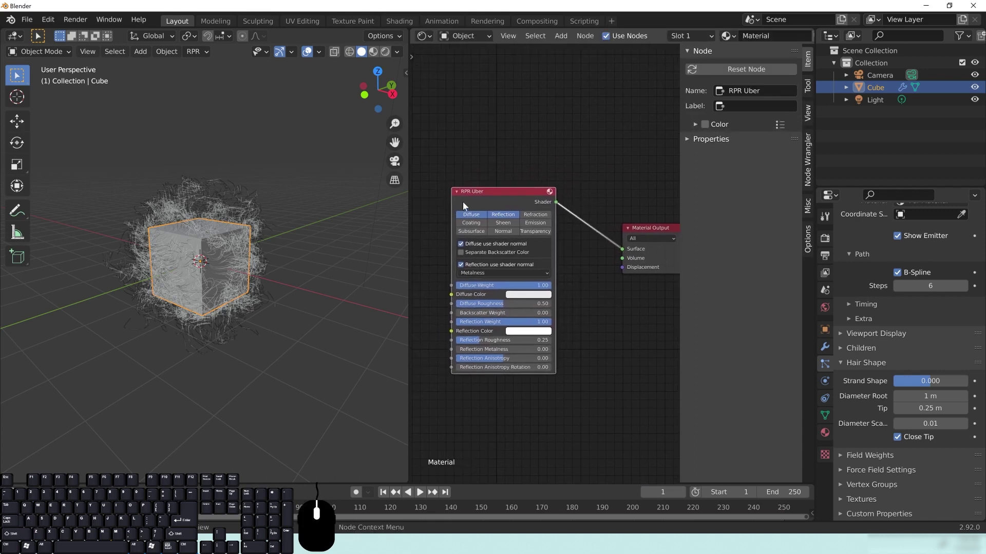
middle_click_drag(500, 164, 524, 218)
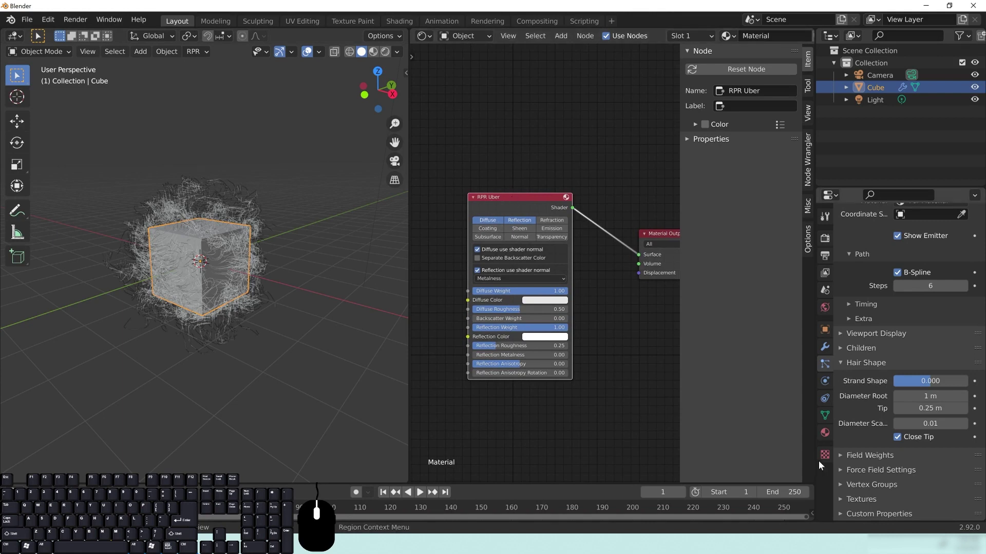
- Rename the cube's first material from its default name to box in the material slots
left_click(825, 433)
scroll(875, 329, "up", 8)
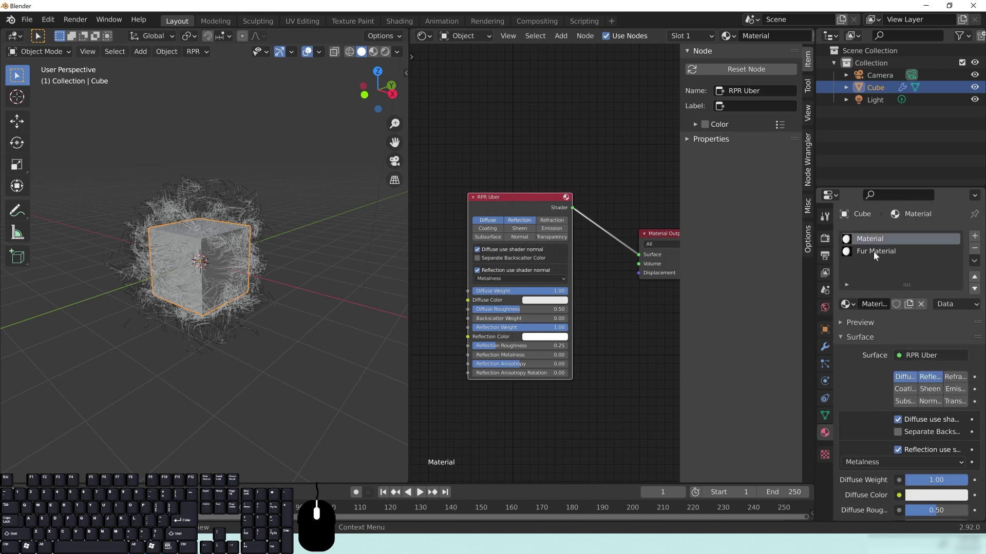
left_click(873, 251)
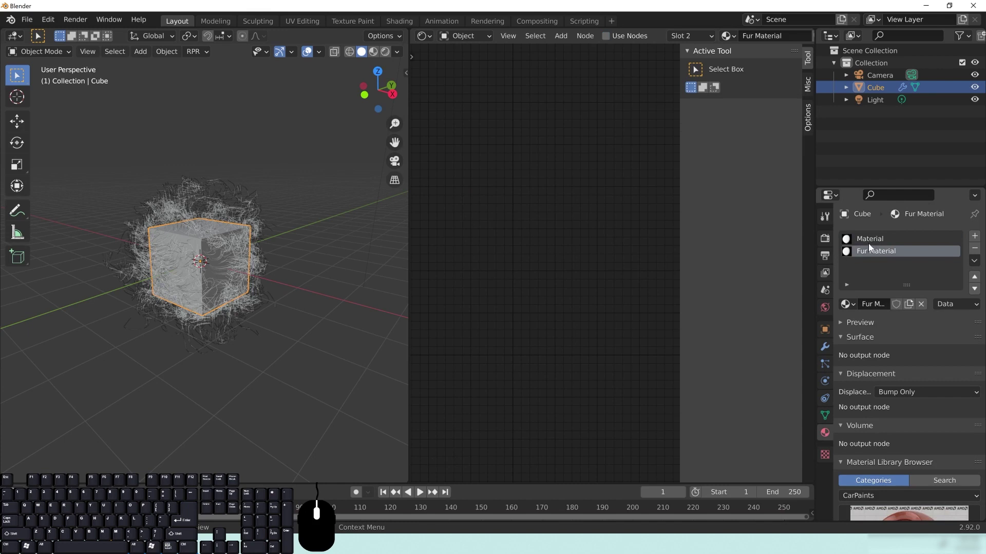
left_click(869, 238)
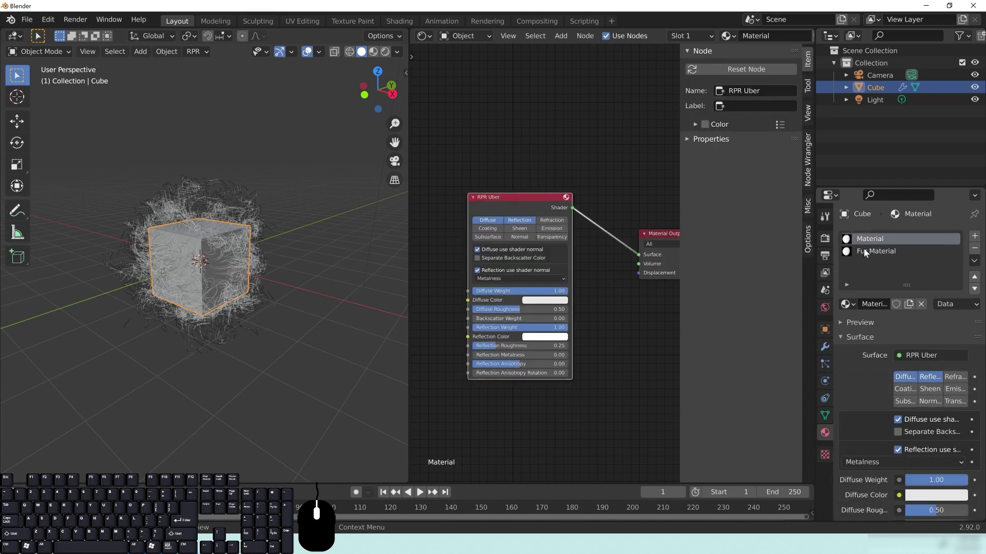
left_click(880, 304)
type("box")
key("Return")
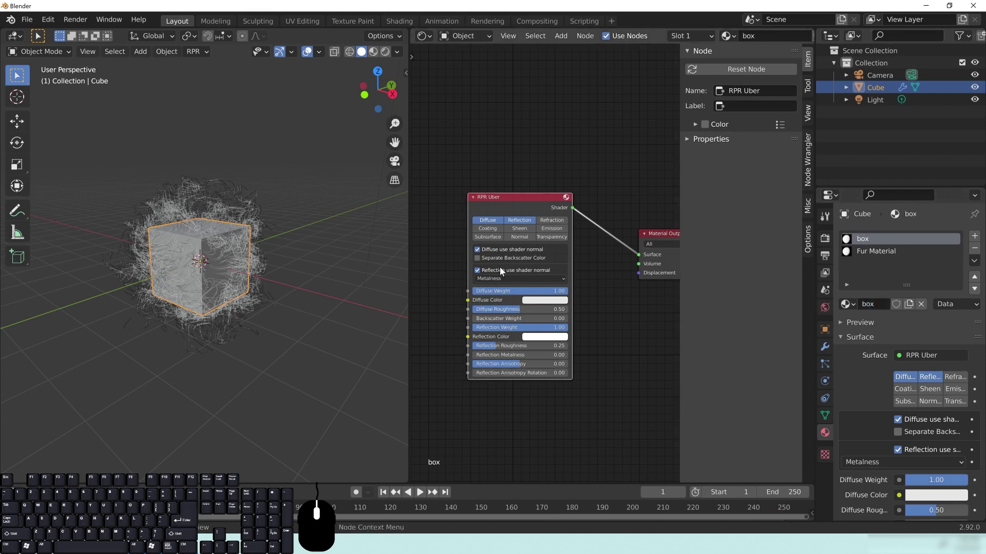
- Enable Subsurface on the RPR Uber node and set its Diffuse Color to orange with hue 0.061, saturation 0.782 and value 0.8
middle_click_drag(598, 350, 599, 349)
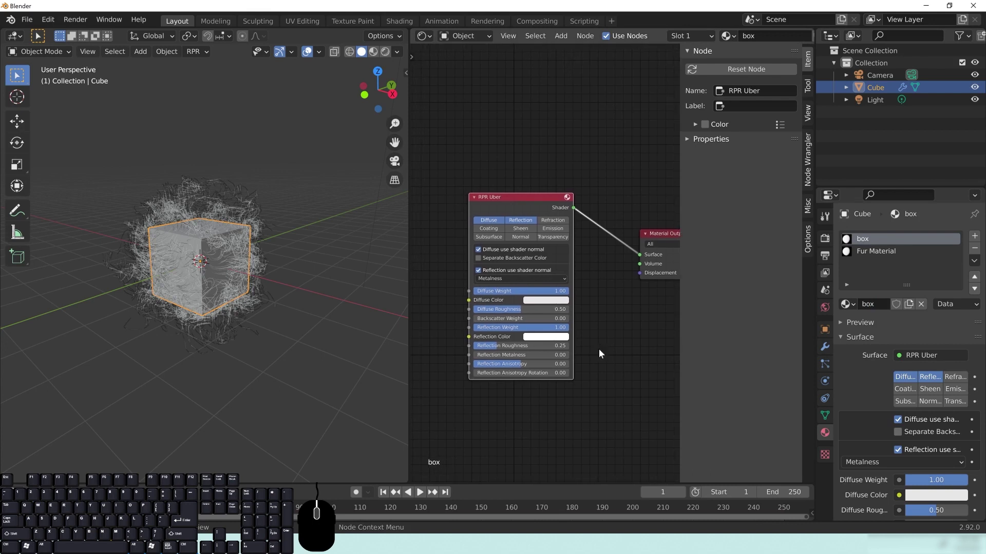
left_click(489, 236)
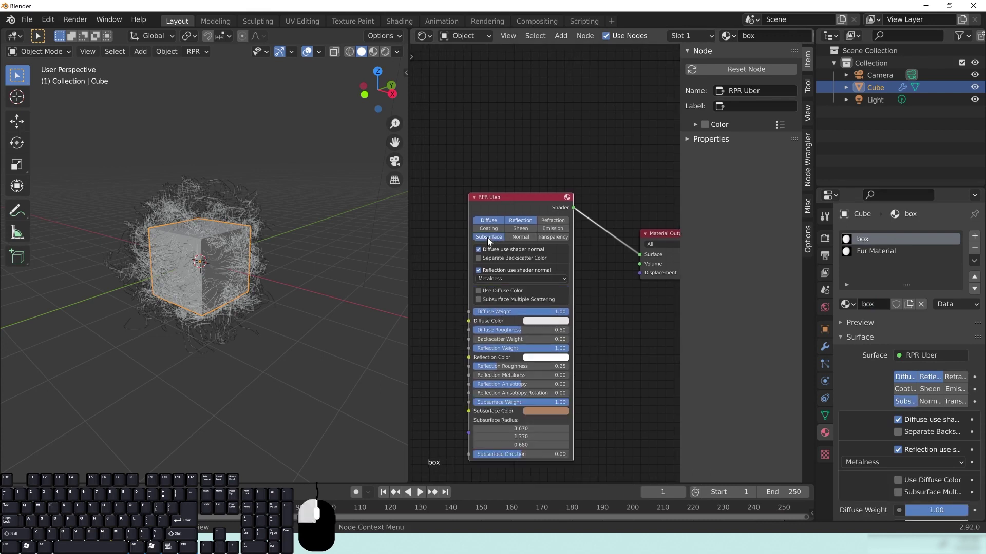
left_click(540, 321)
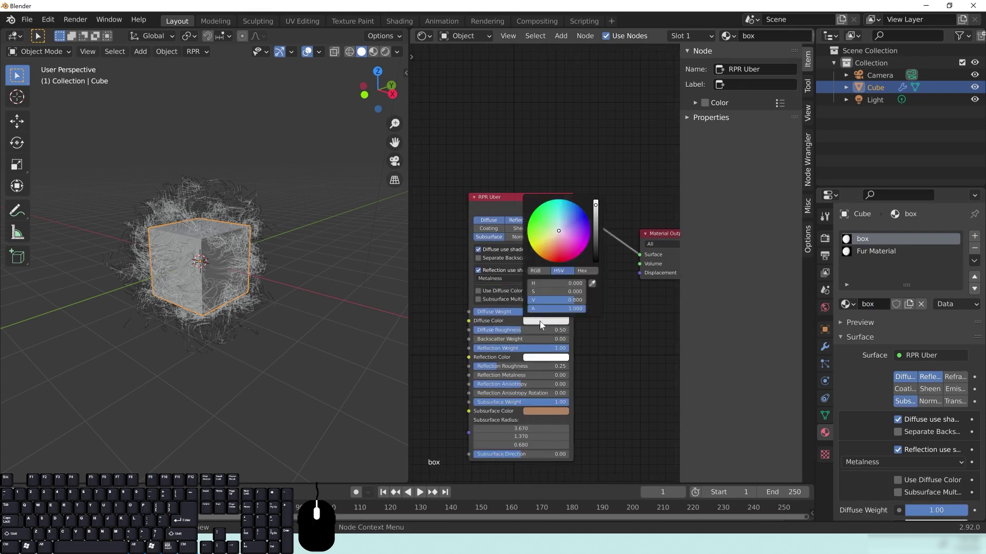
left_click(554, 239)
left_click(551, 242)
left_click(552, 248)
left_click(552, 245)
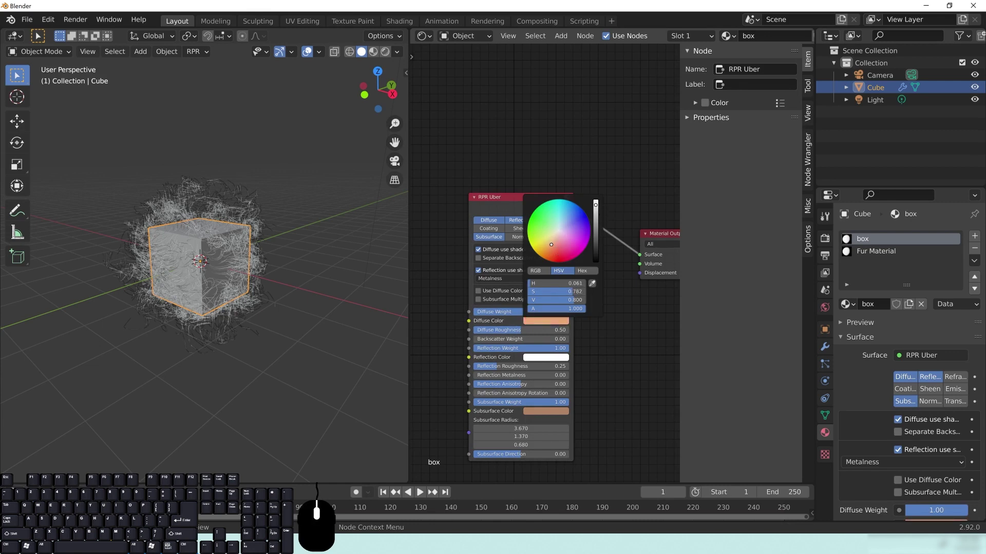
- Set the Subsurface Color to a muted red with hue 0.014, saturation 0.722 and value 0.574, and enable Subsurface Multiple Scattering
middle_click_drag(597, 399, 619, 324)
left_click(572, 338)
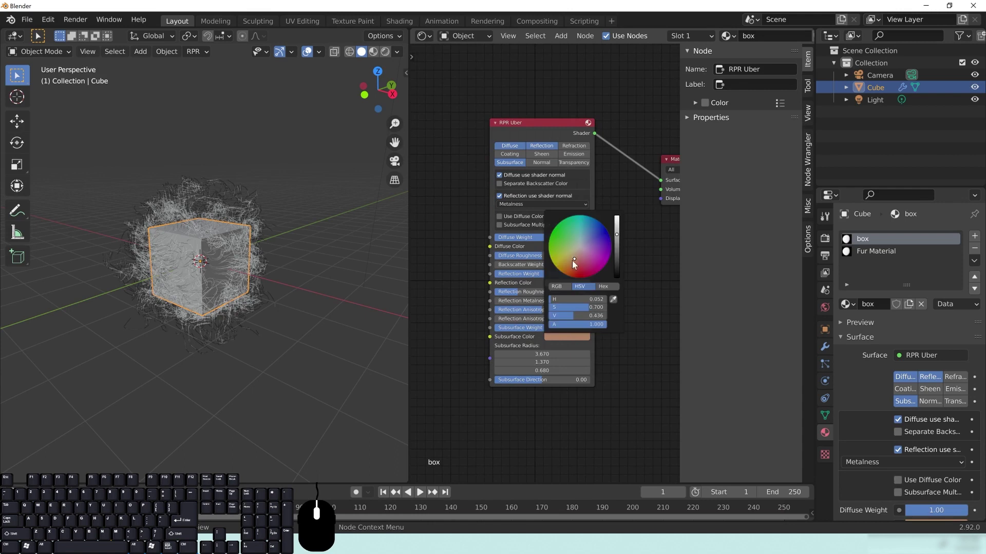
mouse_move(572, 261)
left_mouse_down()
mouse_move(616, 225)
mouse_move(576, 260)
left_mouse_up()
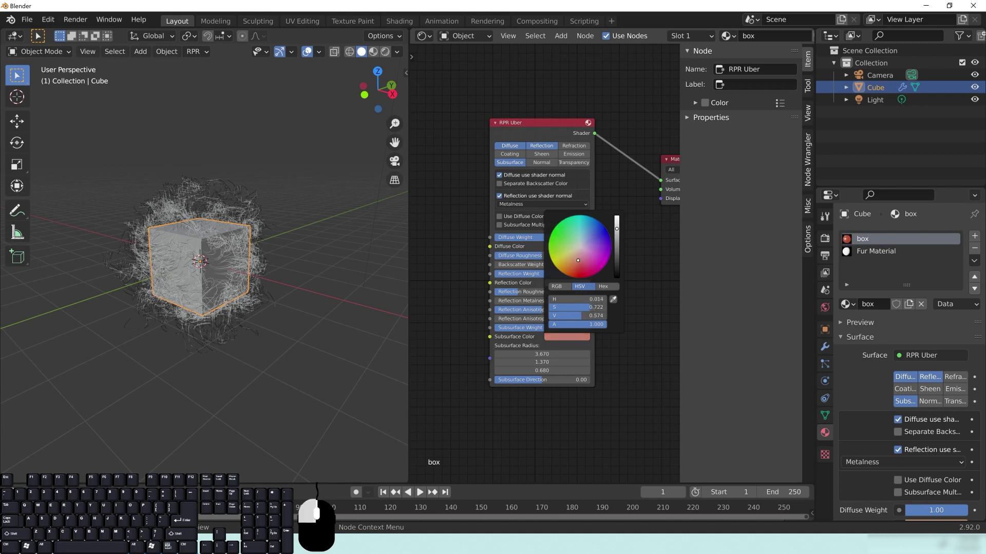
middle_click_drag(624, 286, 608, 295)
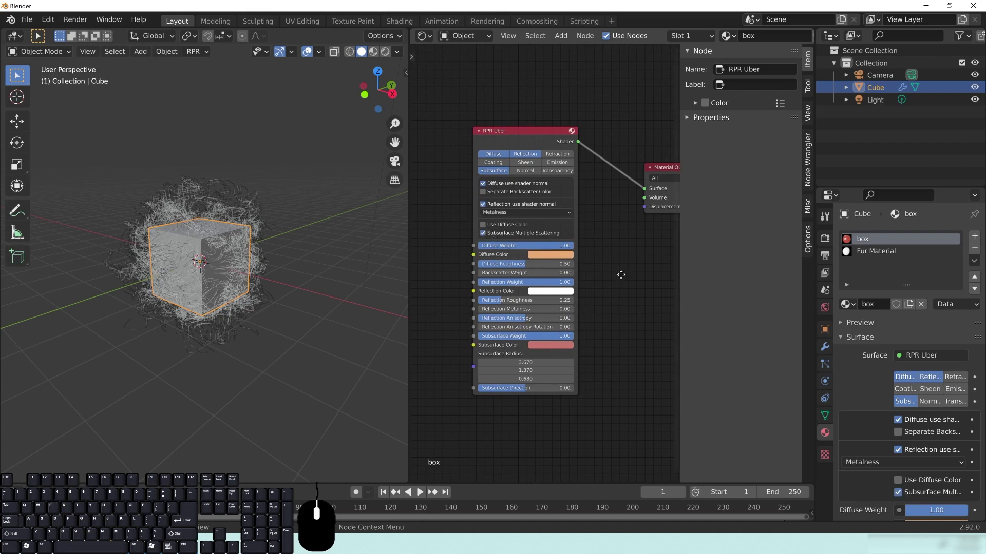
middle_click_drag(618, 278, 614, 287)
left_click_drag(514, 140, 520, 117)
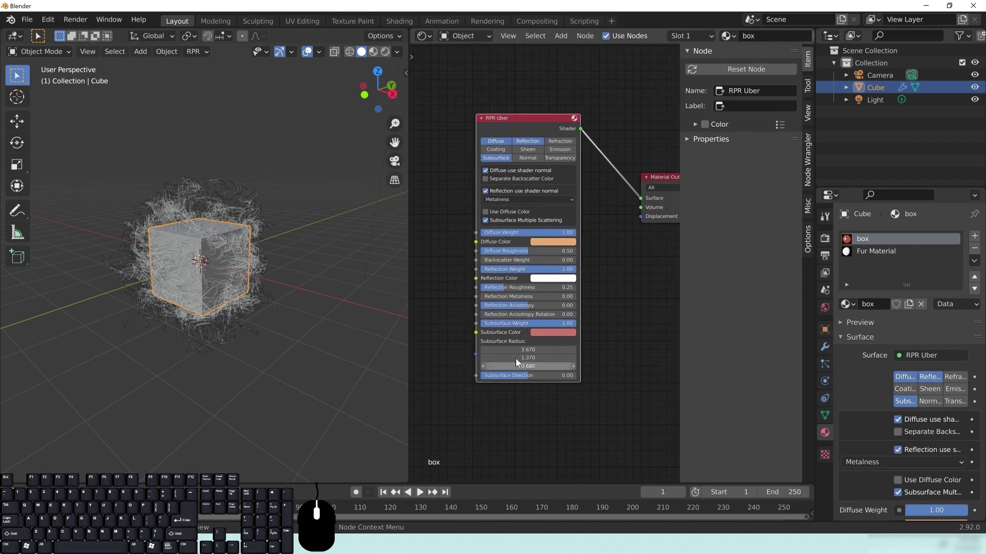
- Enter Edit Mode on the cube to check the material assignment options, and return to Object Mode
middle_click_drag(218, 263, 222, 268)
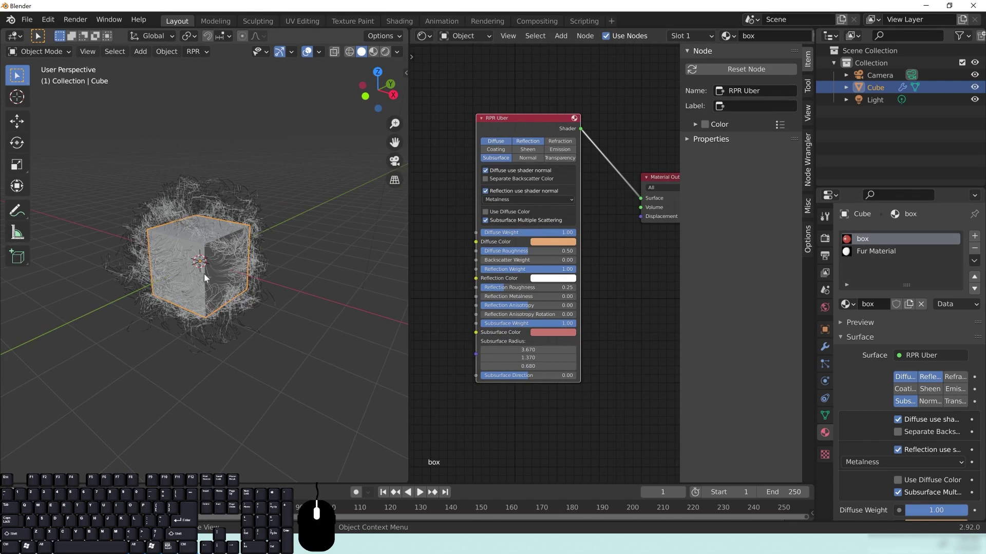
key("Tab")
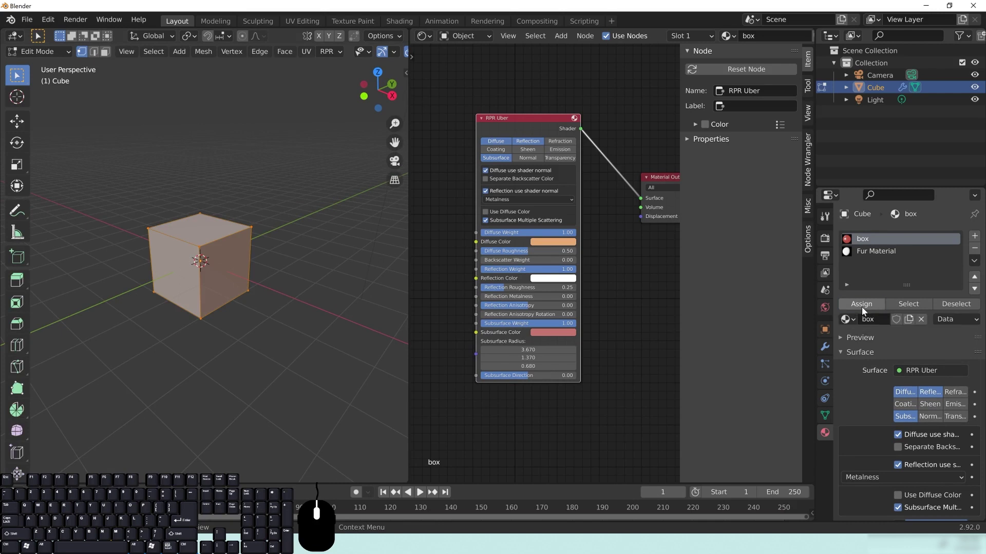
key("Tab")
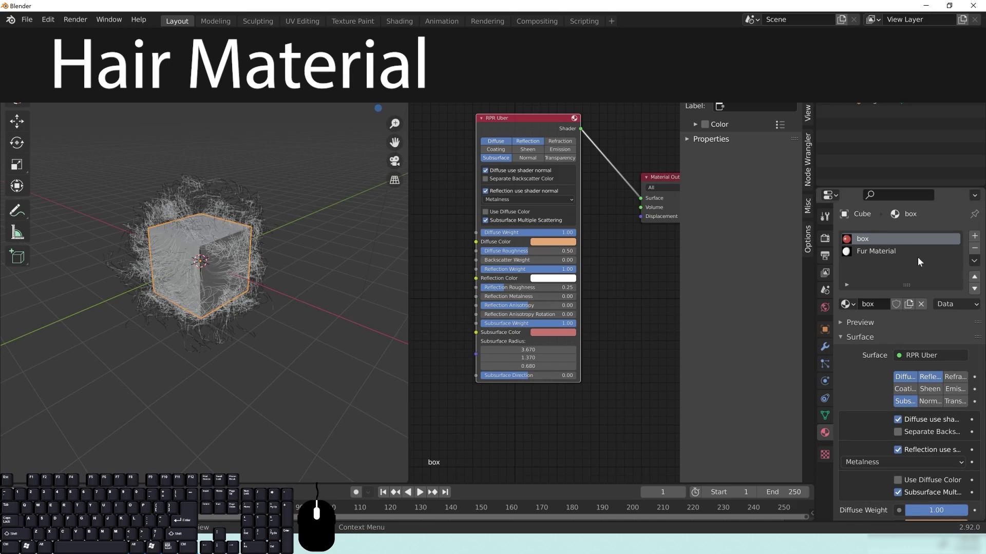
- Remove the Fur Material slot from the cube and add a new slot with a material named hair
left_click(867, 250)
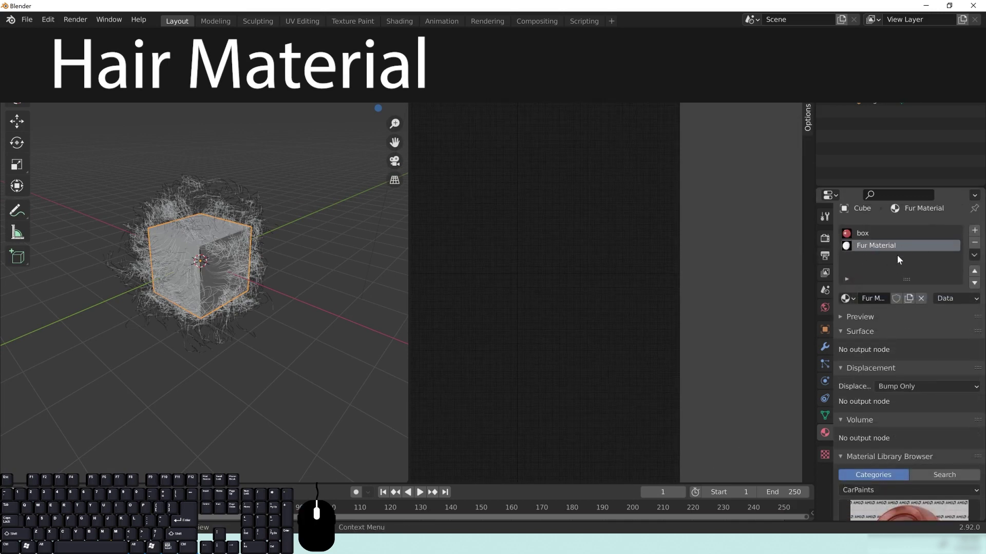
left_click(974, 246)
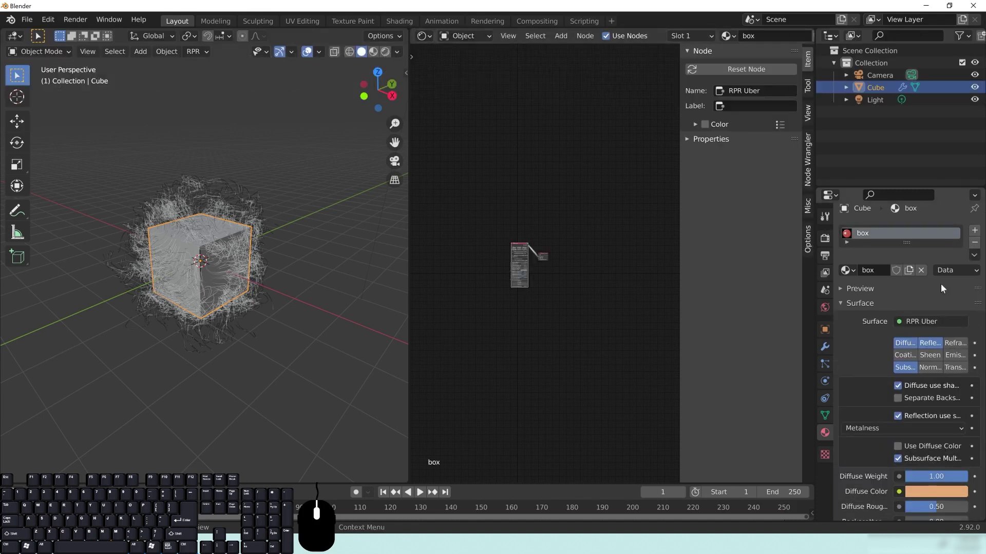
left_click(977, 232)
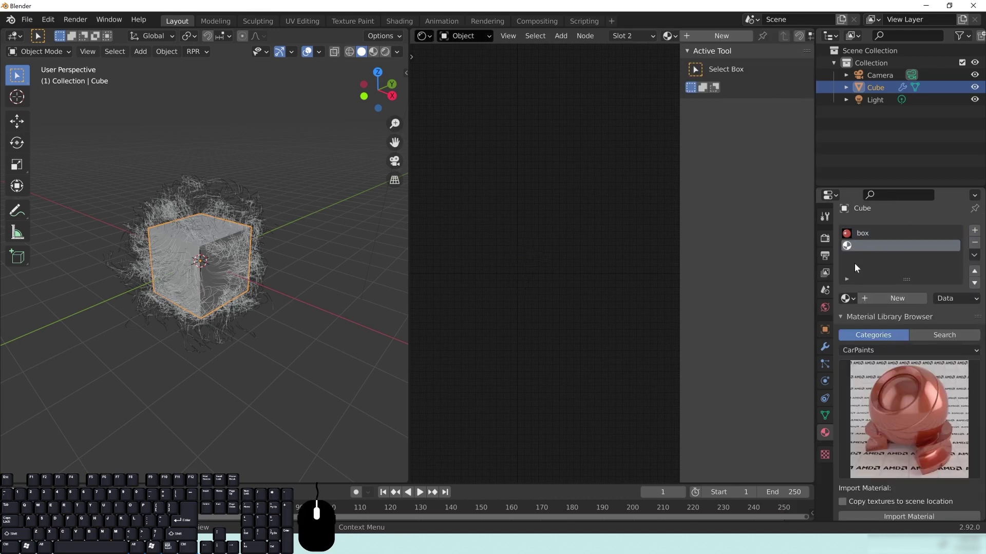
left_click(870, 299)
type("hair")
key("Return")
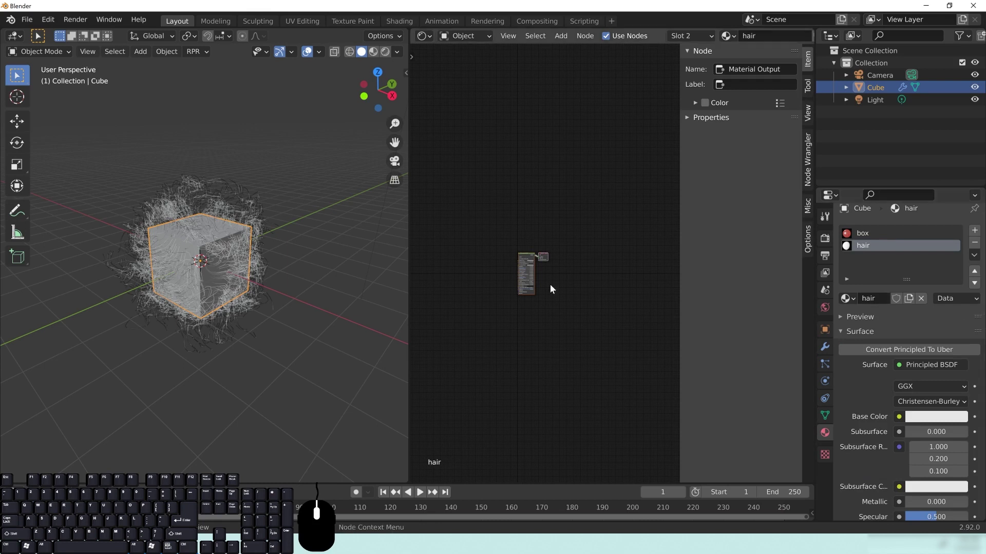
- Select hair as the render material of the cube's particle system
scroll(562, 286, "up", 5)
middle_click_drag(533, 341, 577, 327)
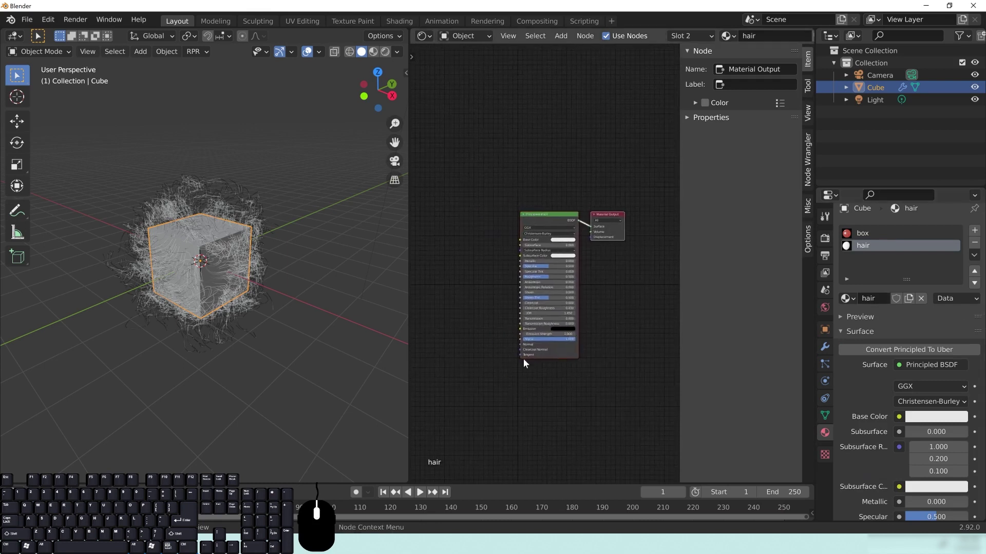
left_click(825, 364)
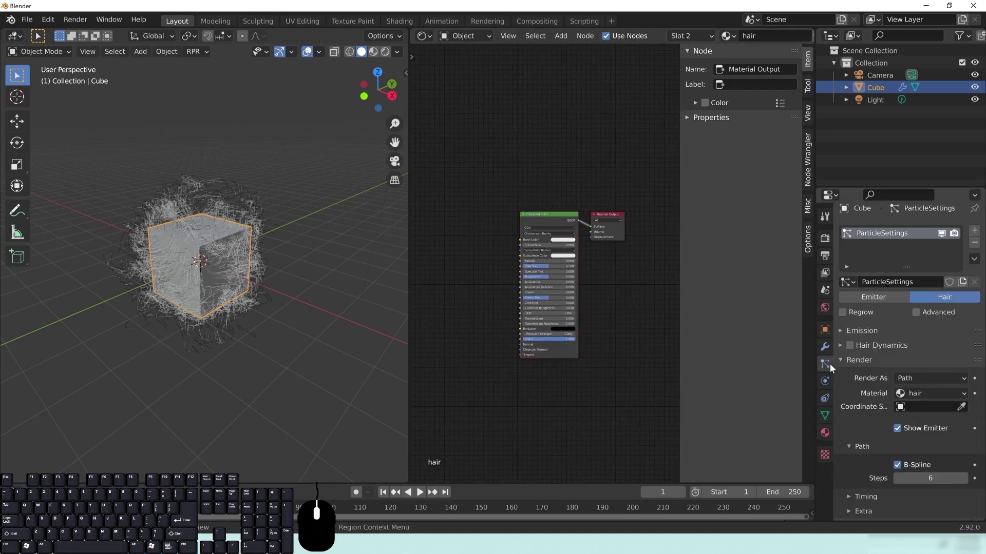
left_click(925, 392)
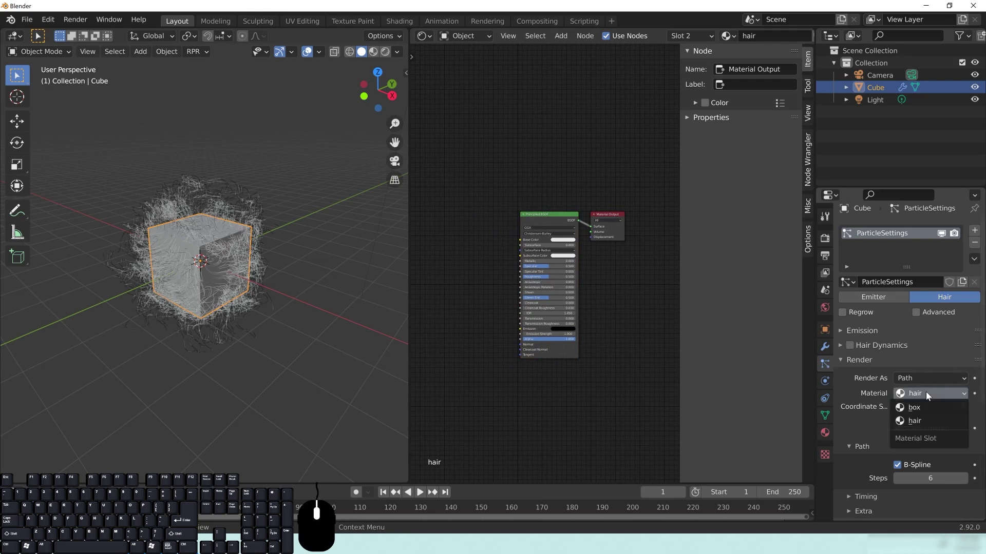
left_click(912, 421)
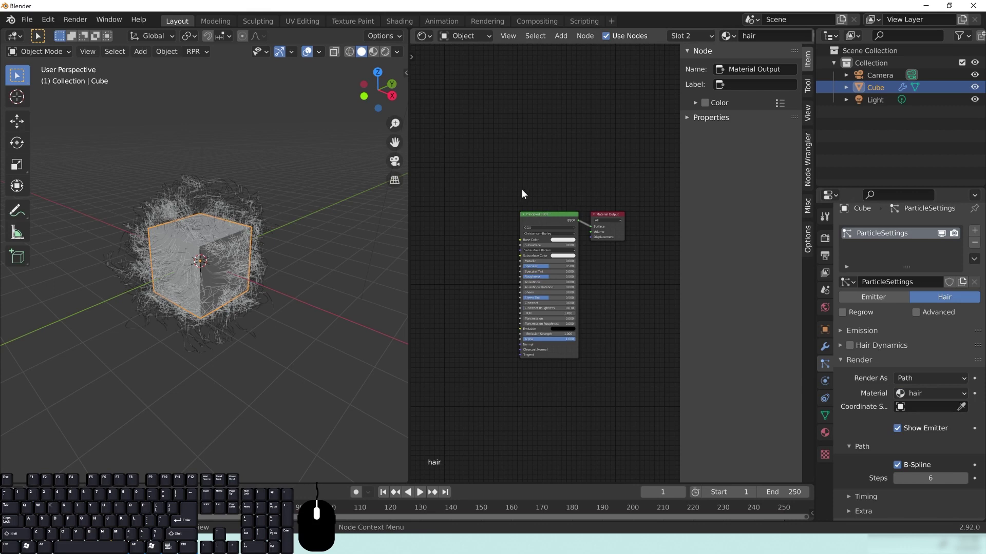
- Deselect the cube and examine its hair up close from another angle
middle_click_drag(587, 270, 569, 281)
scroll(221, 220, "up", 2)
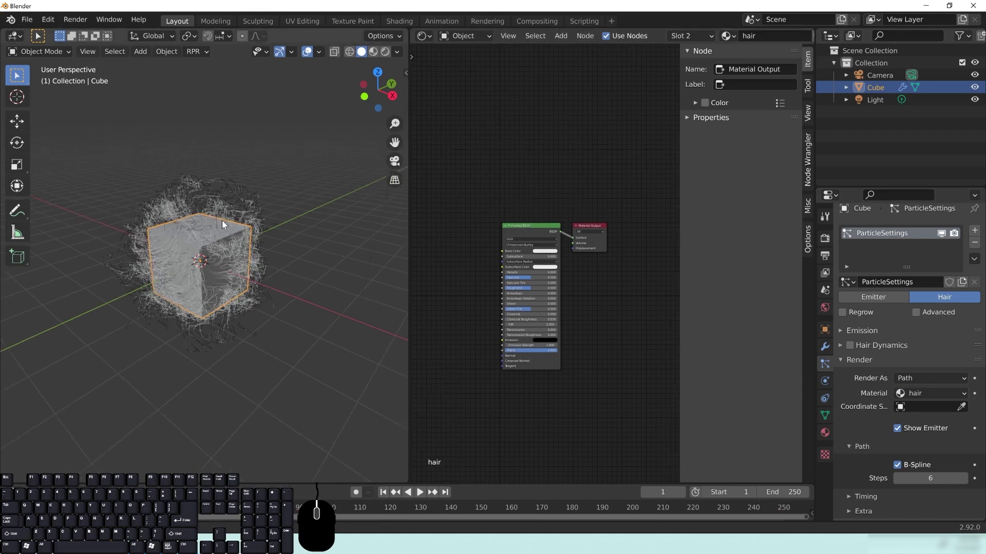
key("alt+a")
scroll(232, 248, "up", 2)
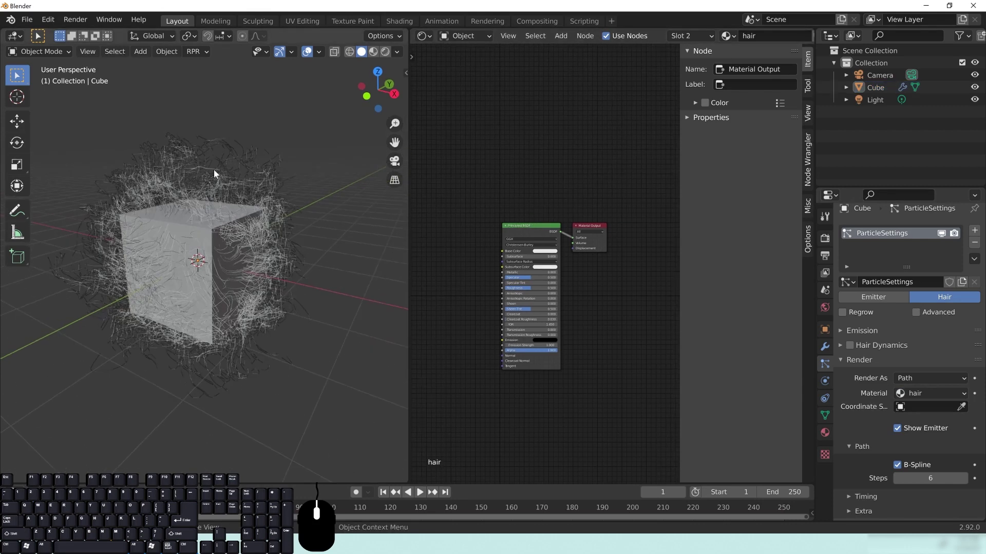
middle_click_drag(286, 247, 190, 239)
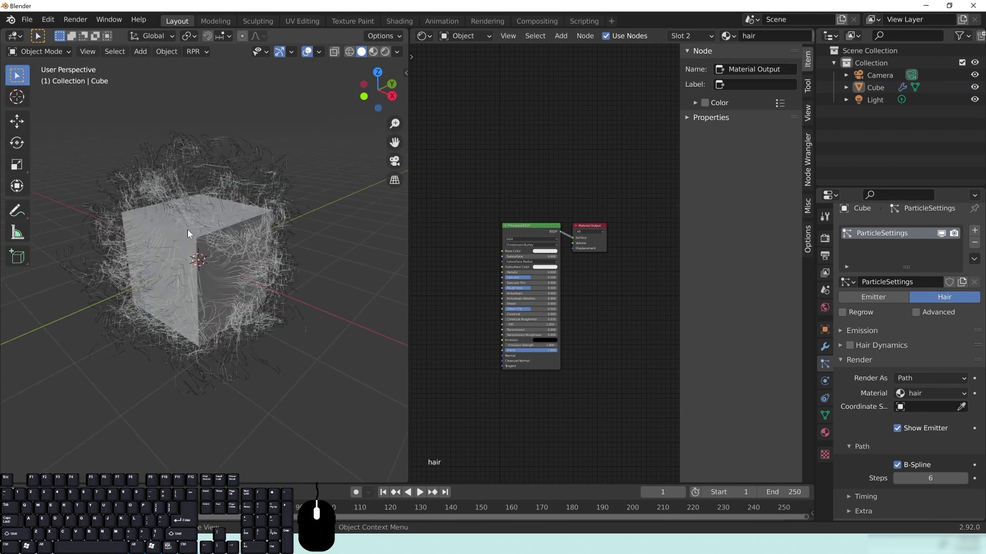
- Replace the hair material's Principled BSDF node with a Hair BSDF node
left_click(531, 228)
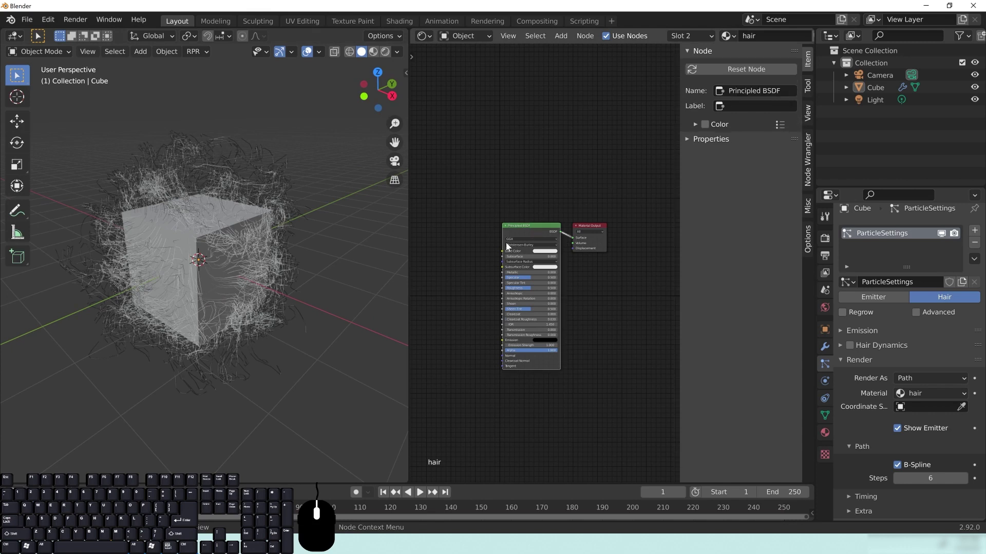
key("Delete")
key("shift+a")
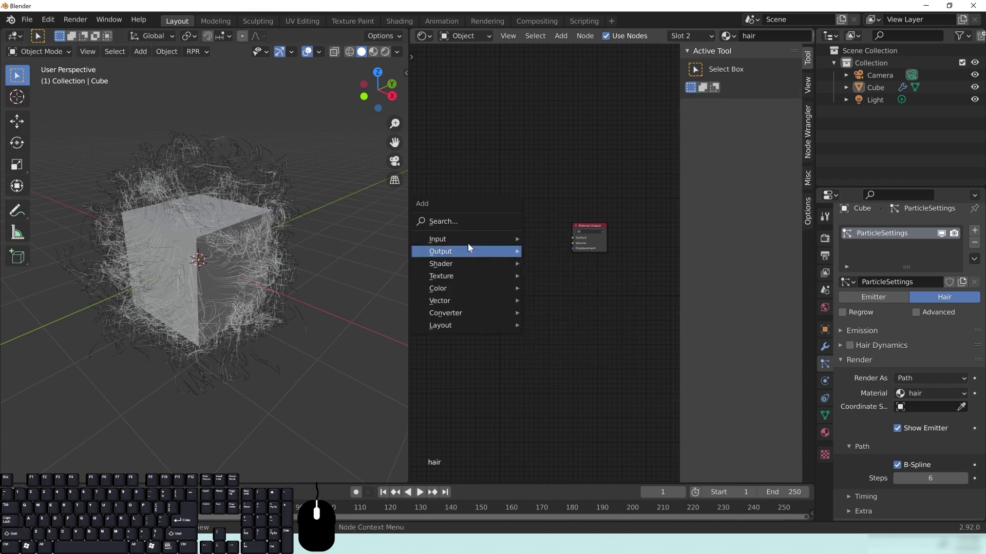
mouse_move(461, 263)
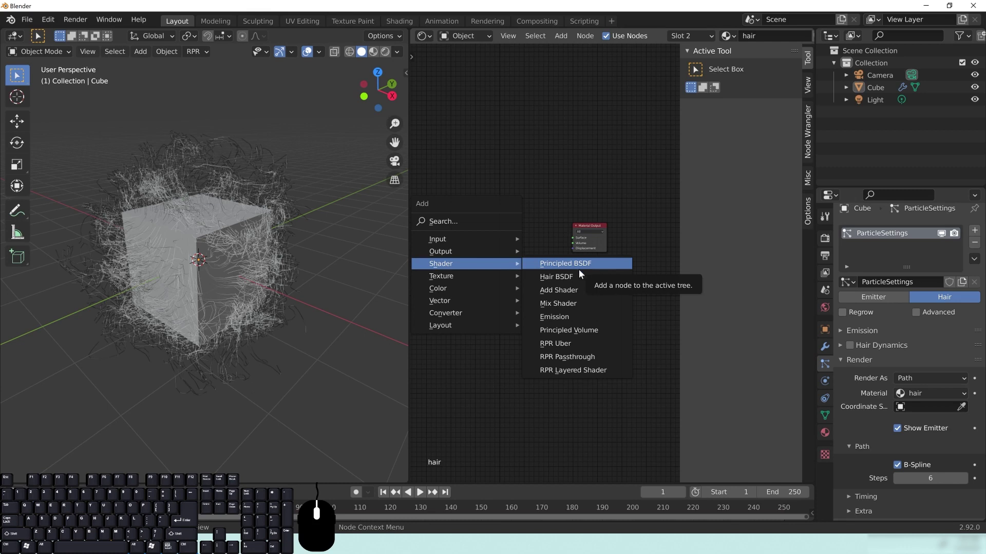
left_click(550, 277)
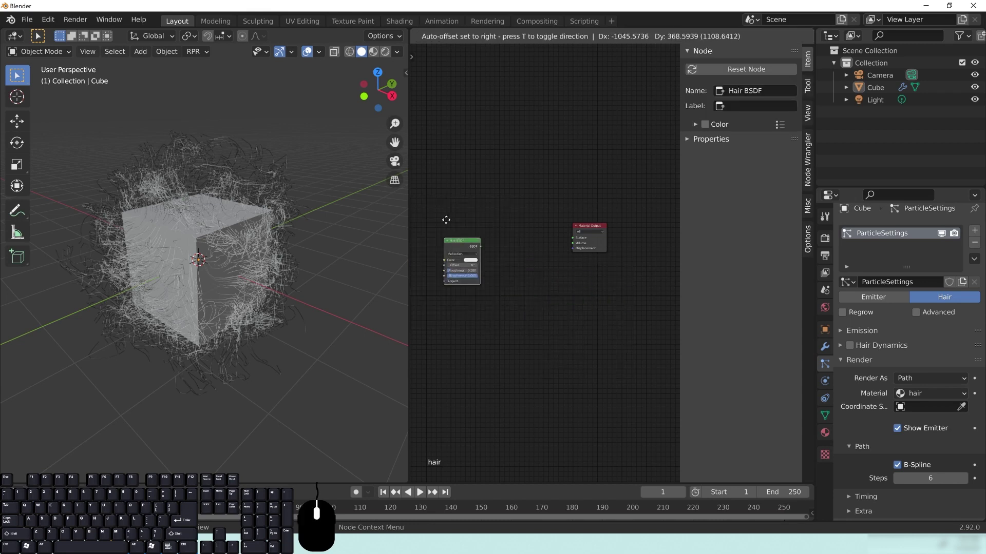
scroll(589, 352, "up", 5)
middle_click_drag(611, 352, 554, 345)
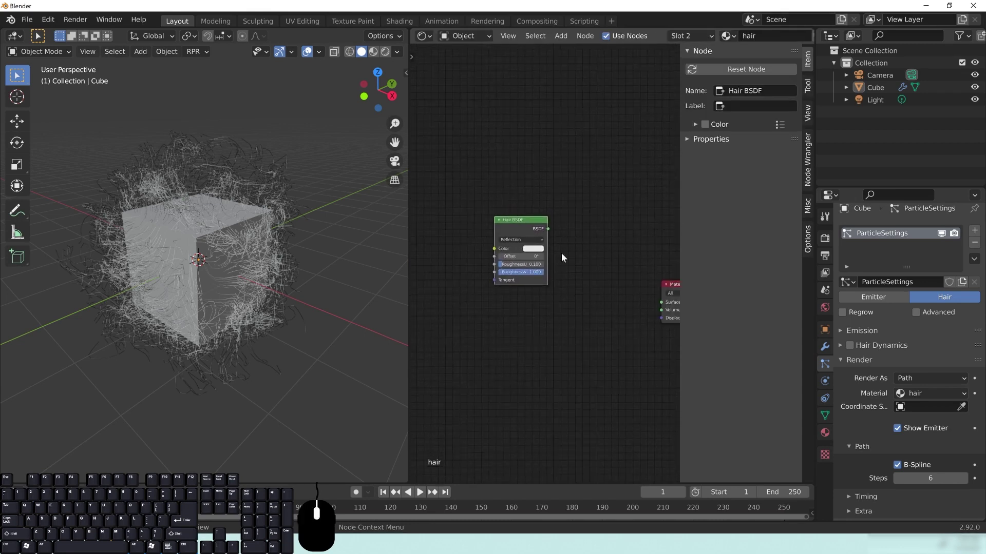
- Choose Reflection as the Hair BSDF node's component and connect its BSDF output to the Material Output's Surface input
left_click(522, 240)
left_click(514, 247)
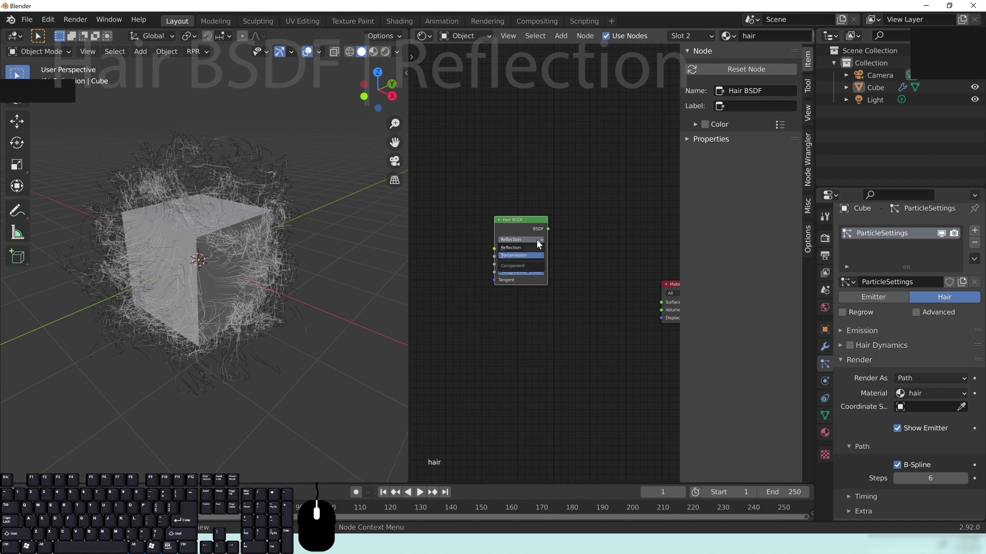
scroll(580, 295, "up", 2)
middle_click_drag(621, 273, 586, 290)
left_click(470, 243)
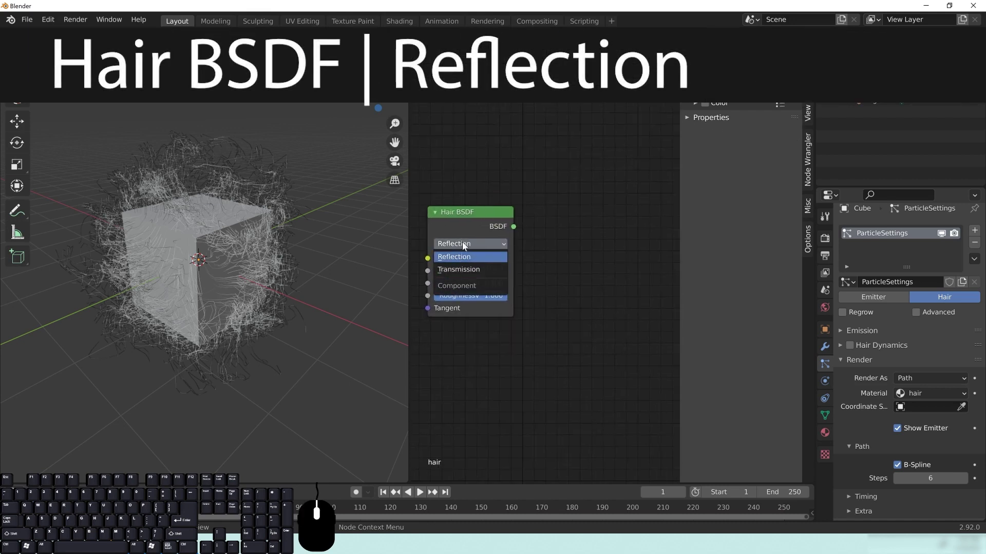
scroll(561, 319, "down", 4)
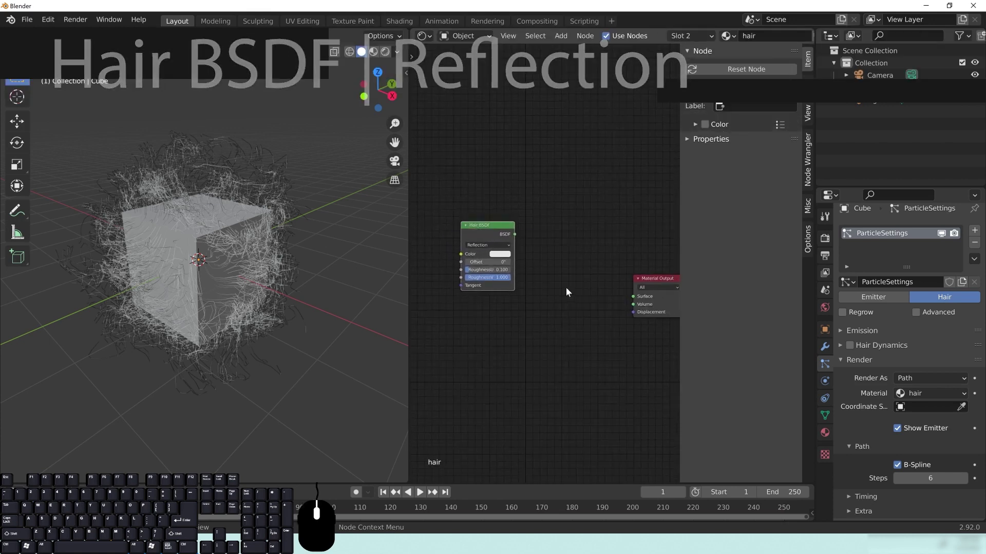
left_click_drag(492, 220, 611, 282)
middle_click_drag(354, 382, 219, 199)
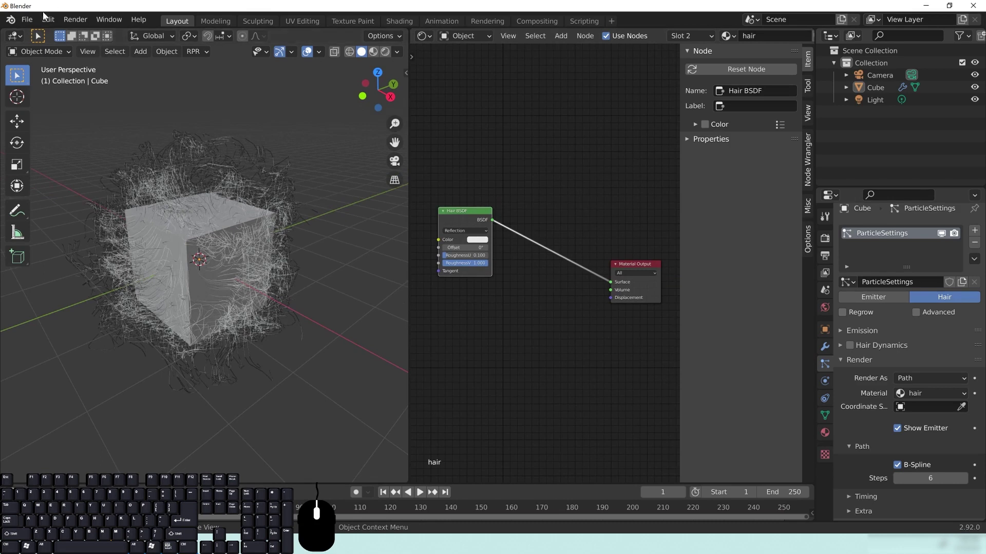
- Save the project as hair_tutorial_1.blend in the prorender_hair folder
left_click(28, 20)
left_click(26, 21)
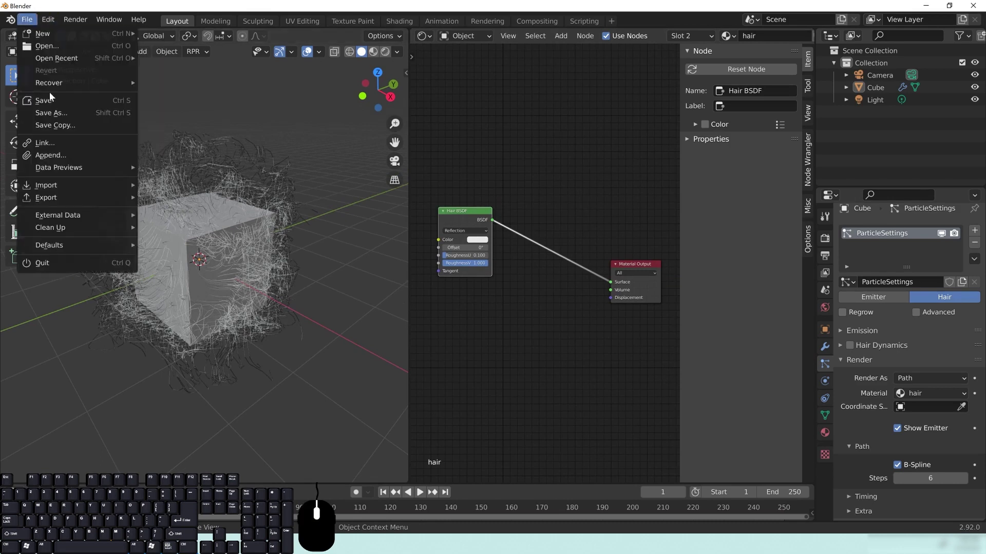
key("ctrl+shift+s")
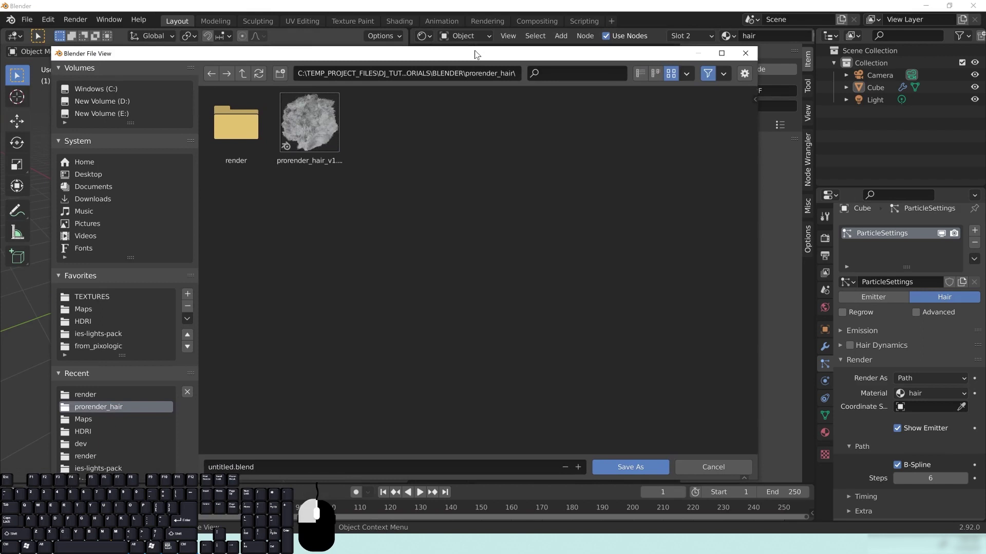
type("hair_tutorial_1")
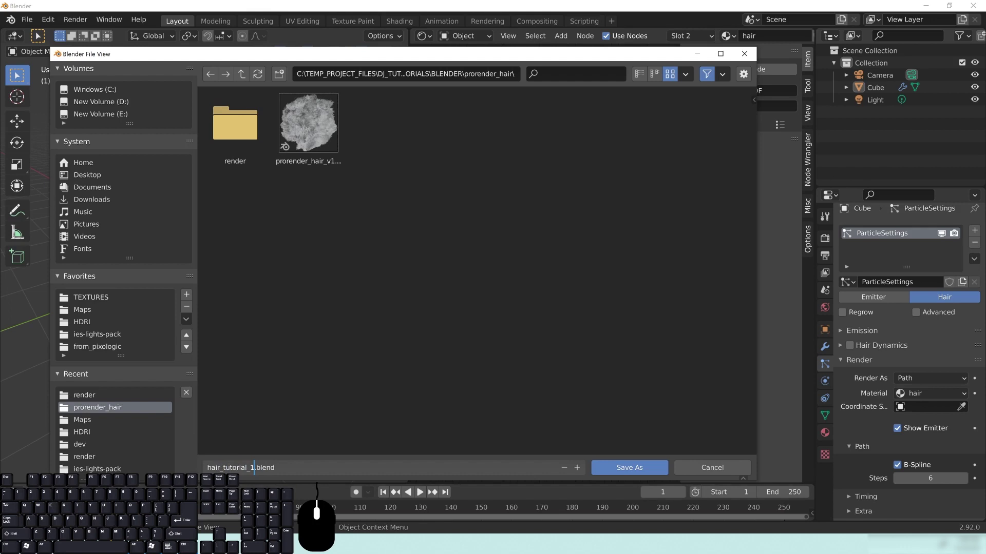
key("Return")
- Switch the 3D viewport to Rendered shading and view the hairy cube from several angles
key("z")
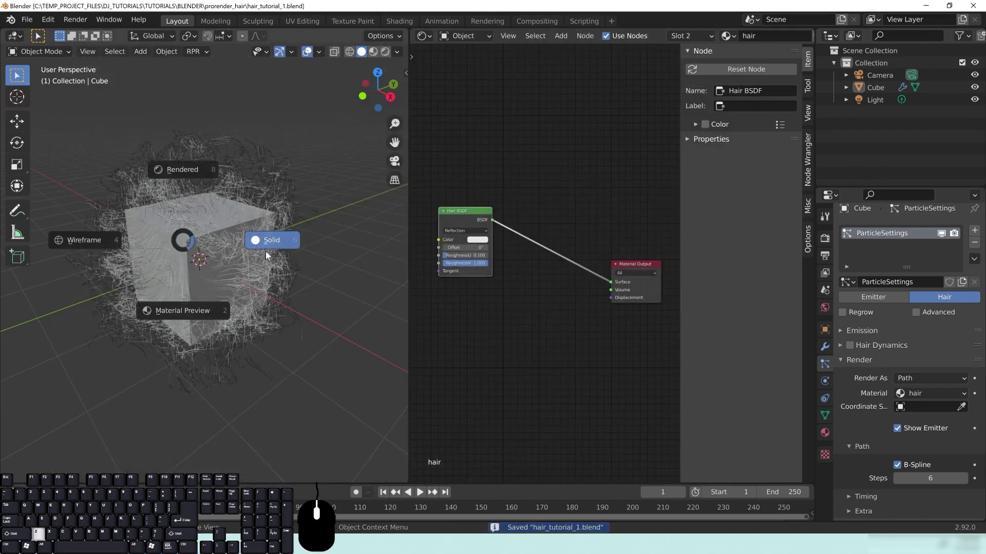
key("8")
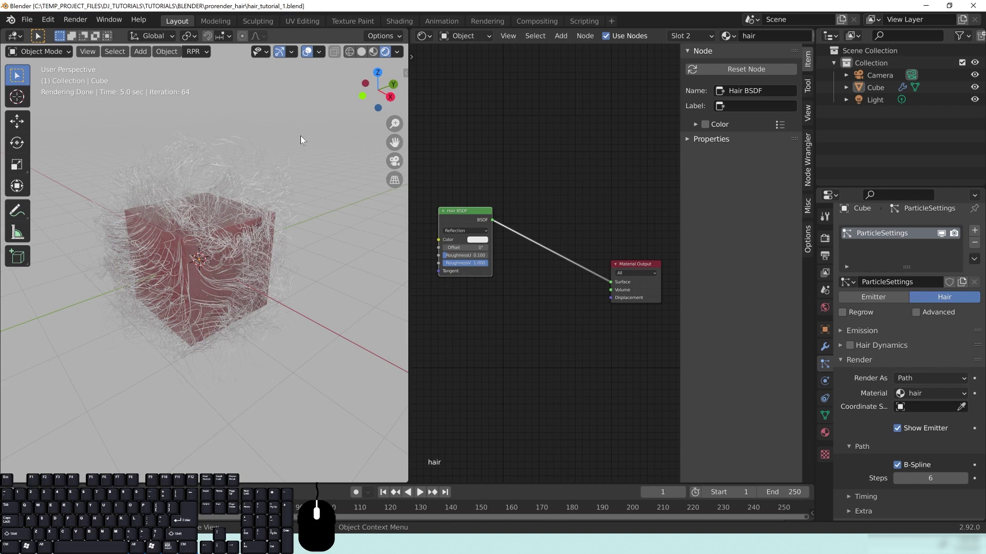
middle_click_drag(196, 268, 169, 149)
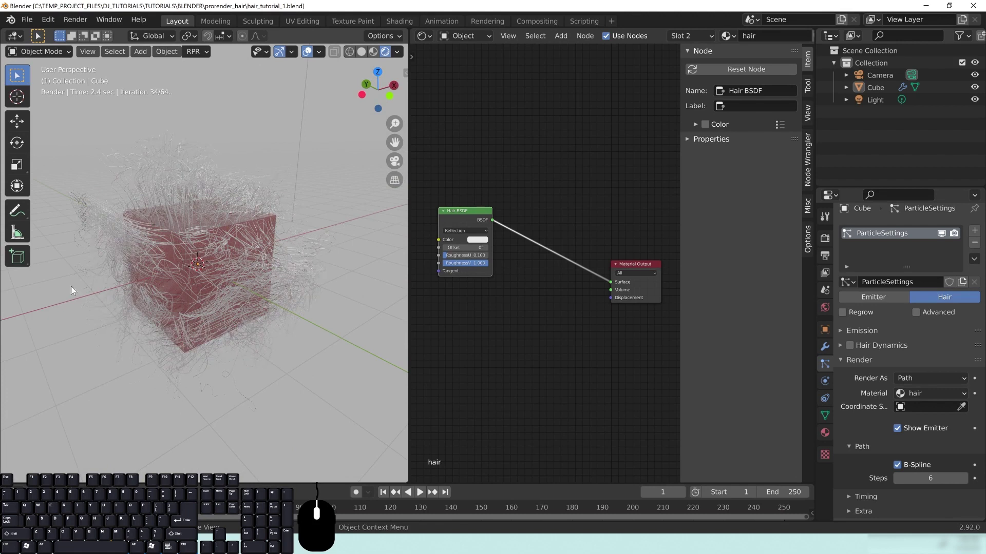
middle_click_drag(222, 352, 203, 321)
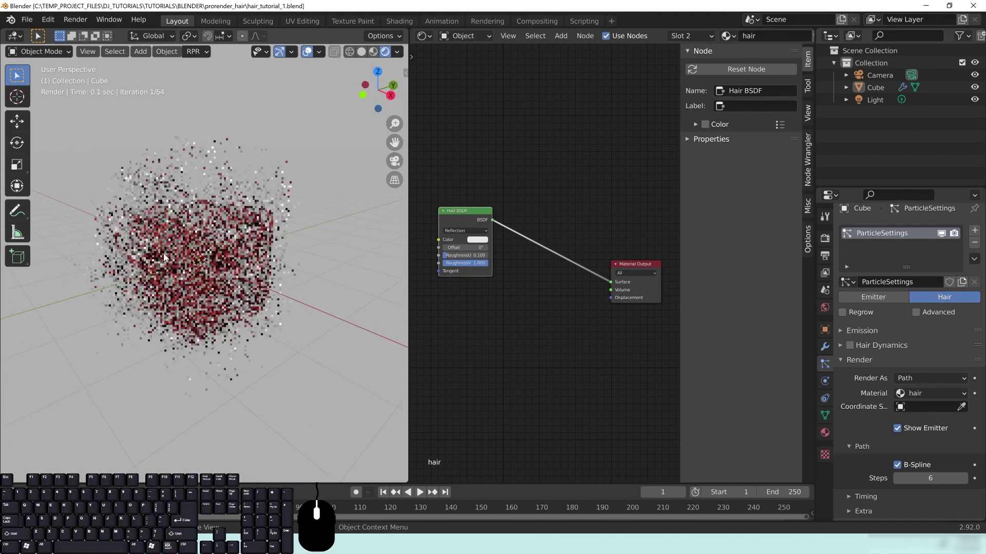
middle_click_drag(216, 229, 227, 291)
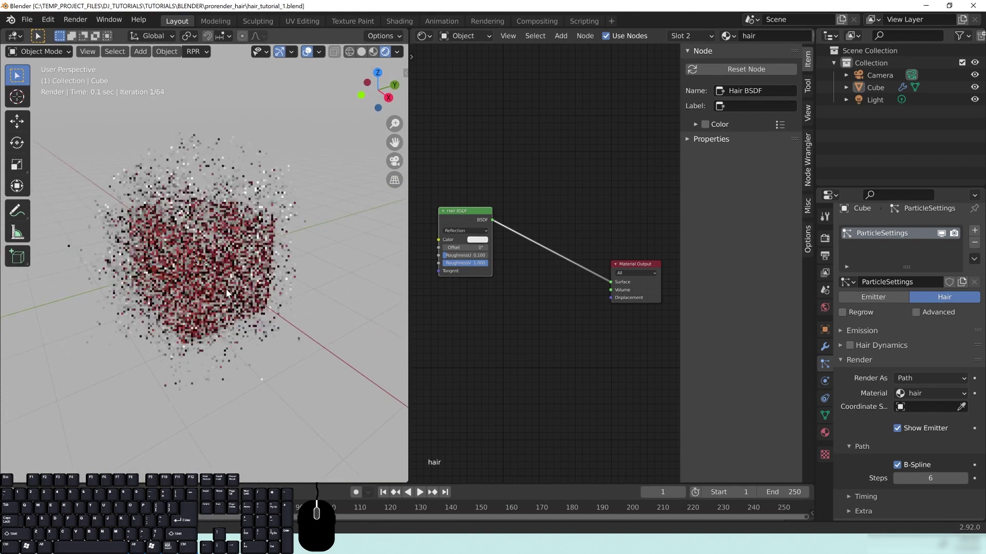
middle_click_drag(198, 215, 210, 222)
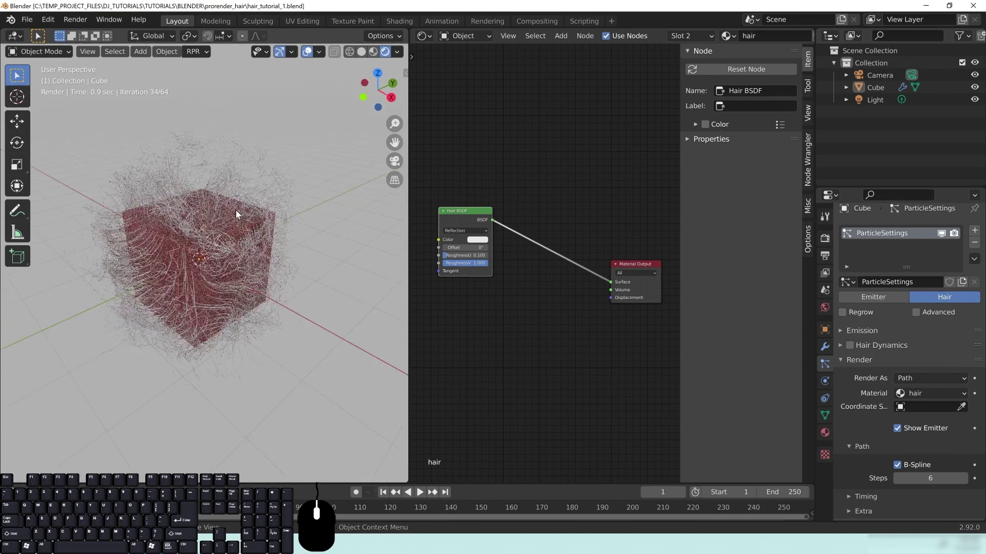
- Set the Hair BSDF node's color to orange and check it on the rendered cube
middle_click_drag(453, 235, 485, 235)
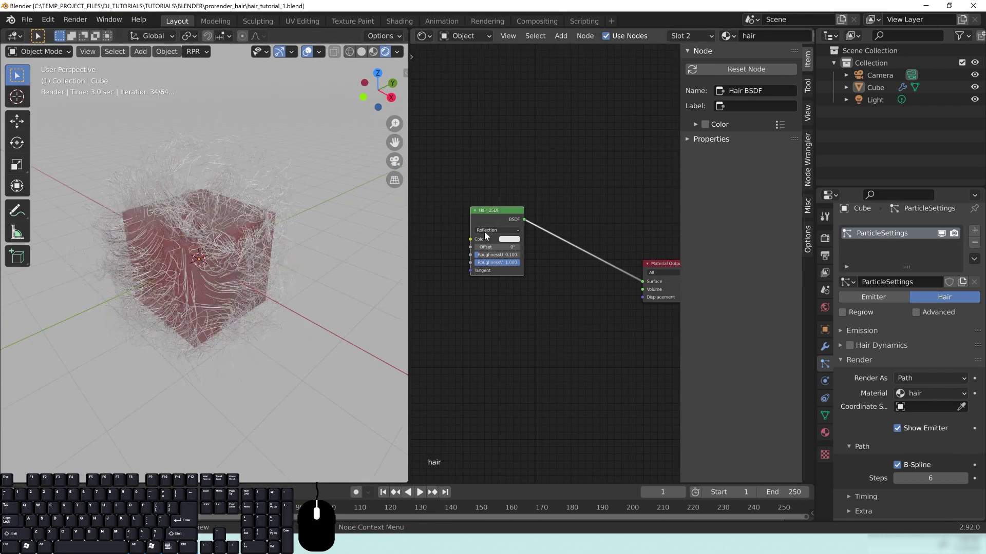
left_click(508, 240)
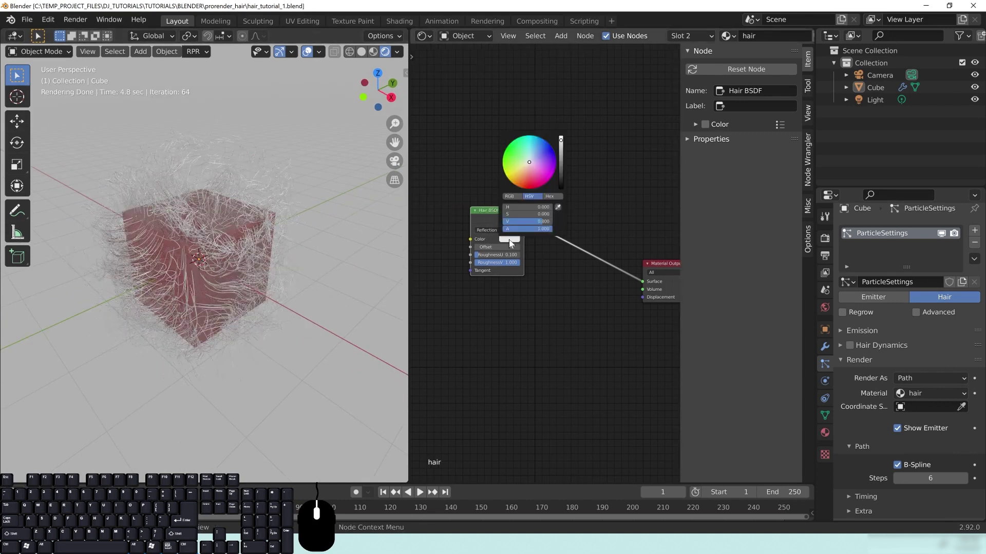
left_click(525, 184)
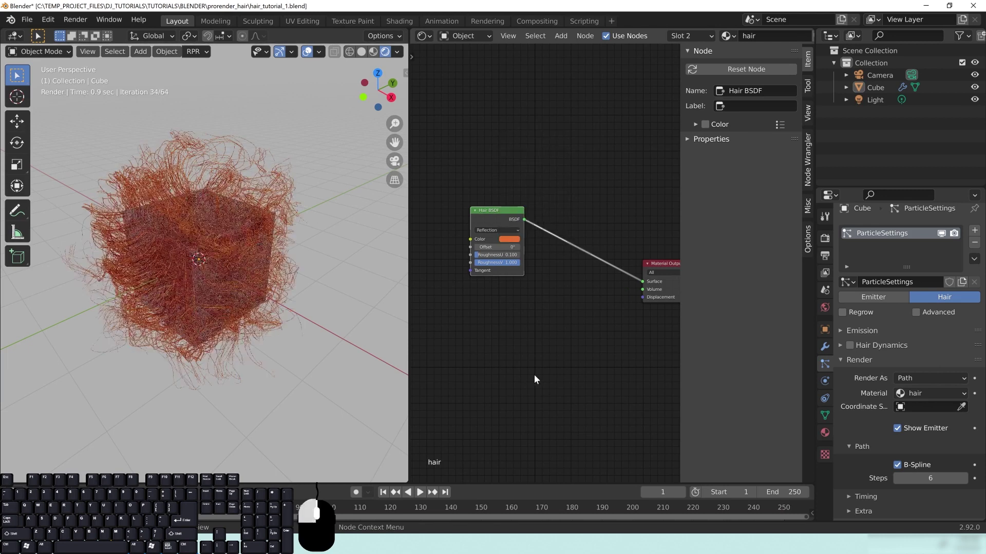
middle_click_drag(204, 302, 224, 277)
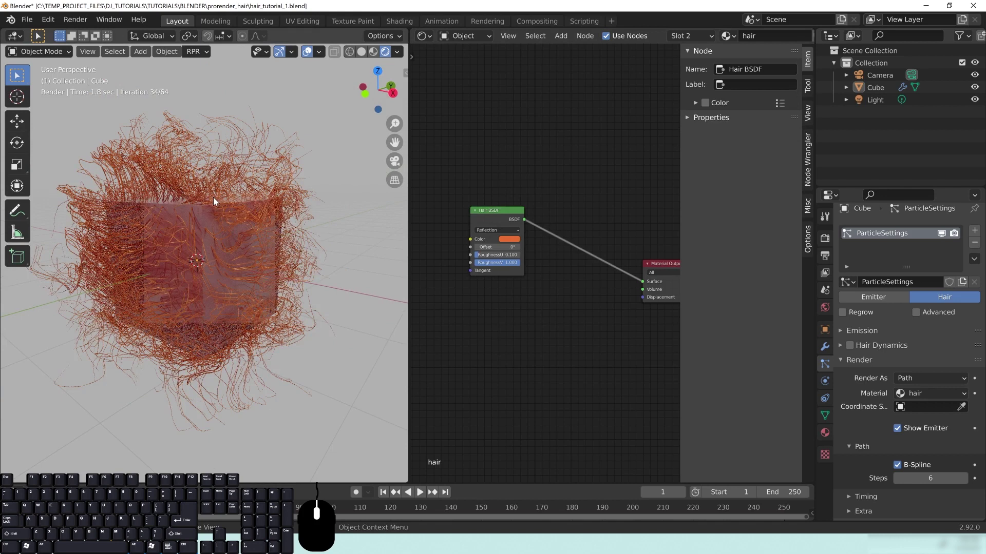
- Change the Hair BSDF node's color to a dark reddish brown by picking a new hue and lowering its brightness
scroll(515, 324, "up", 3)
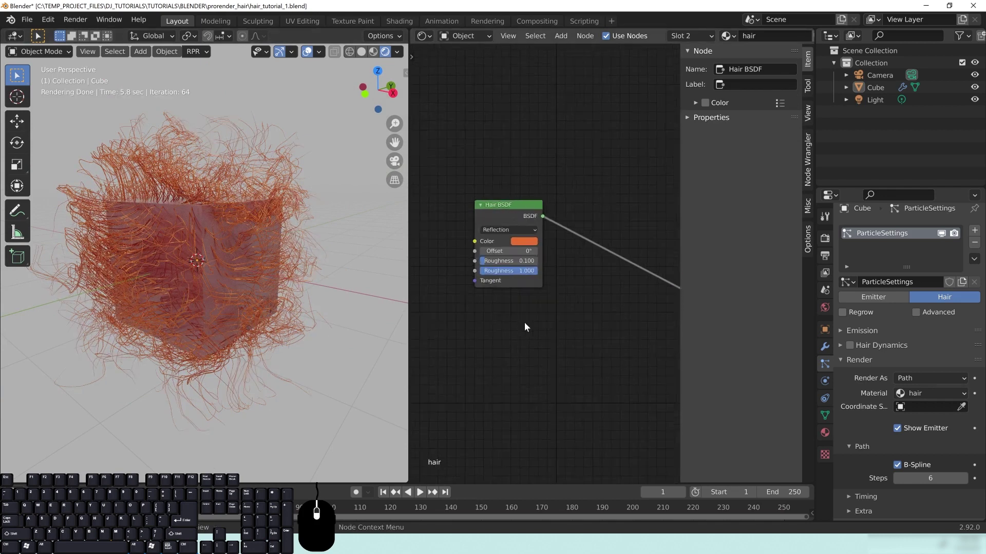
middle_click_drag(510, 328, 526, 339)
left_click(547, 251)
left_click(562, 155)
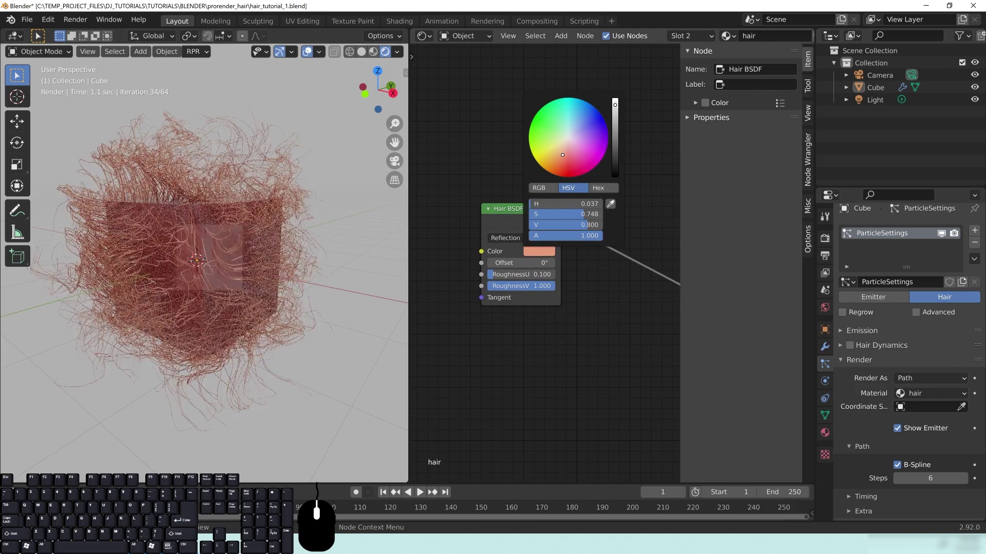
left_click(616, 154)
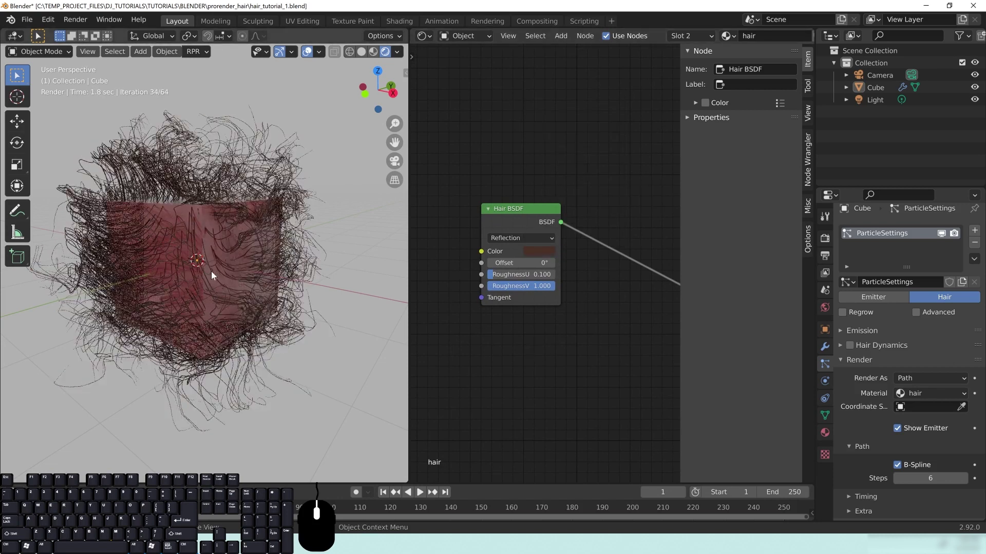
- Try a RoughnessV of 0.1 on the Hair BSDF node, view the hair, and return the value to 1
left_click(521, 286)
type(".1")
key("Return")
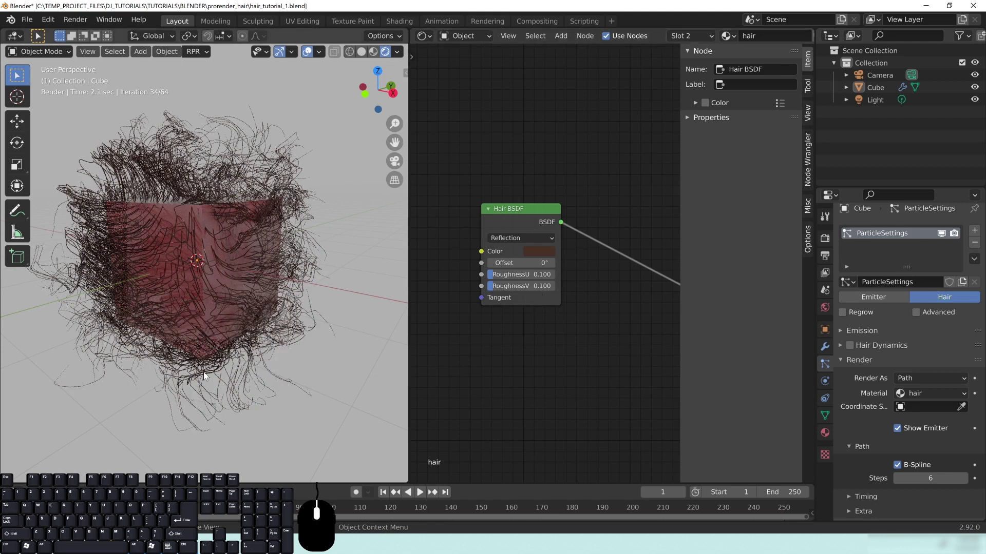
middle_click_drag(254, 221, 345, 253)
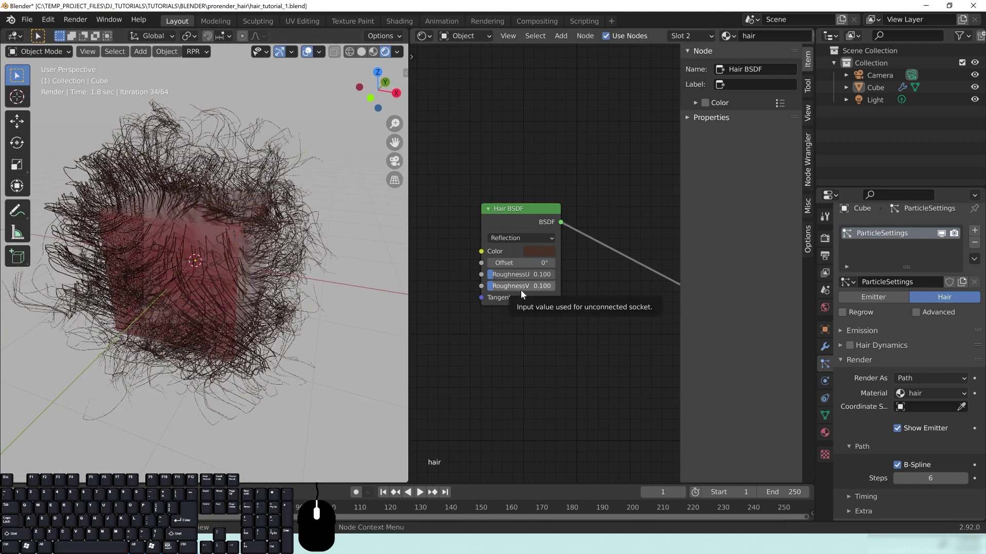
middle_click_drag(199, 233, 252, 334)
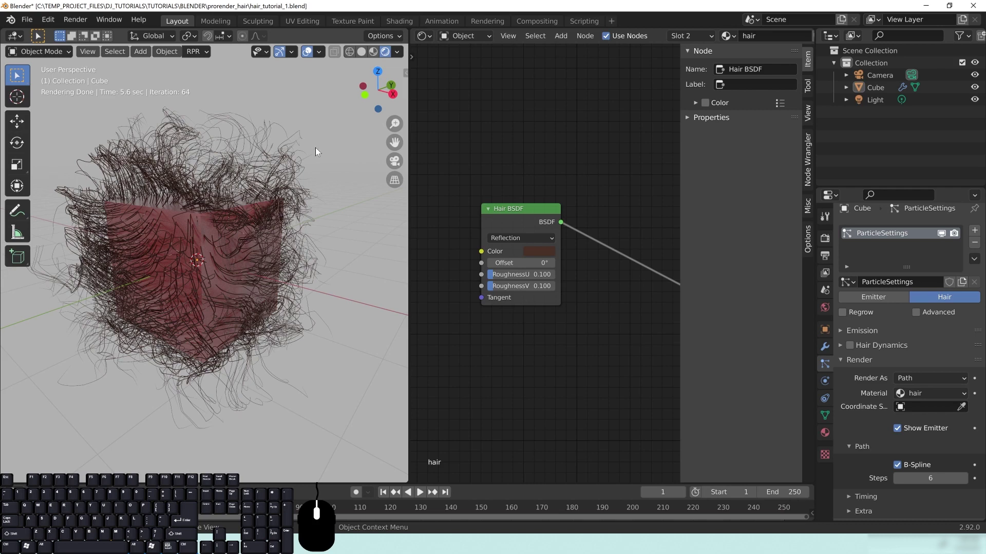
double_click(524, 286)
type("1")
key("Return")
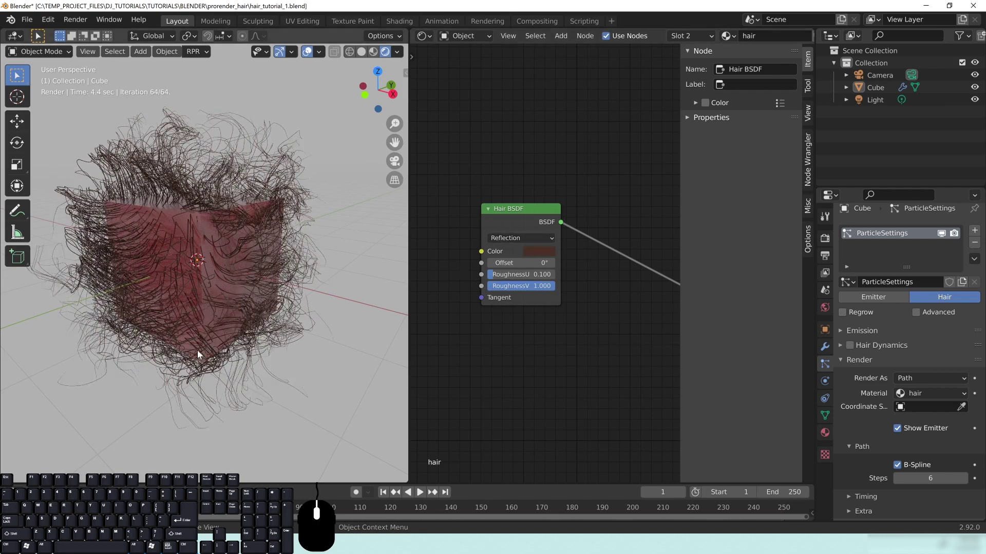
- Examine the brown hair's shading and strand thickness on the rendered cube from several angles and up close
middle_click_drag(649, 396, 583, 335)
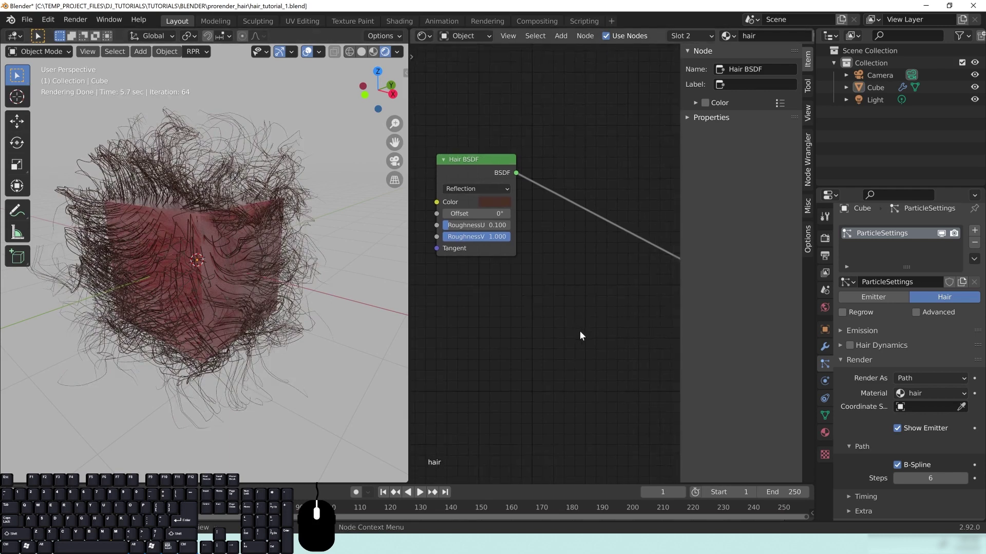
scroll(591, 323, "down", 2)
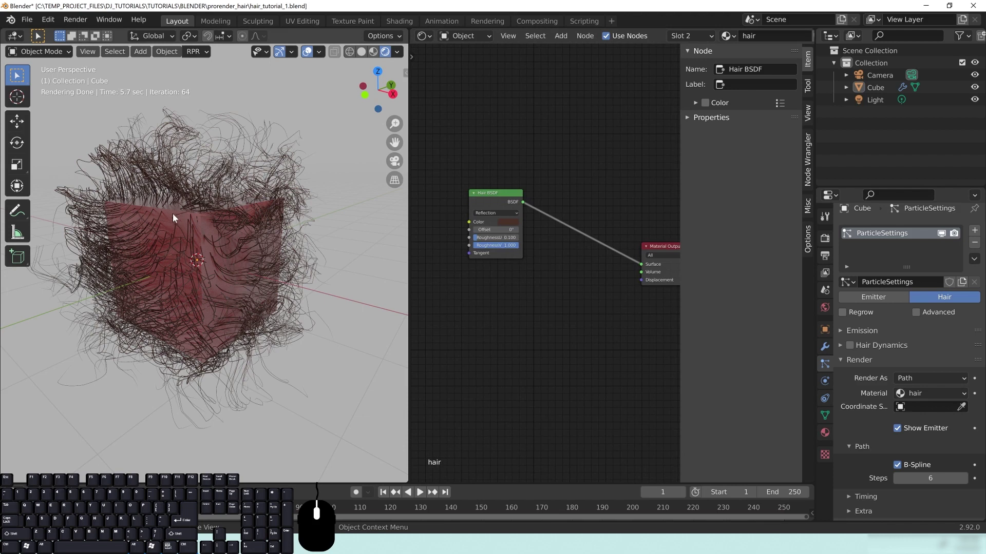
middle_click_drag(171, 205, 173, 180)
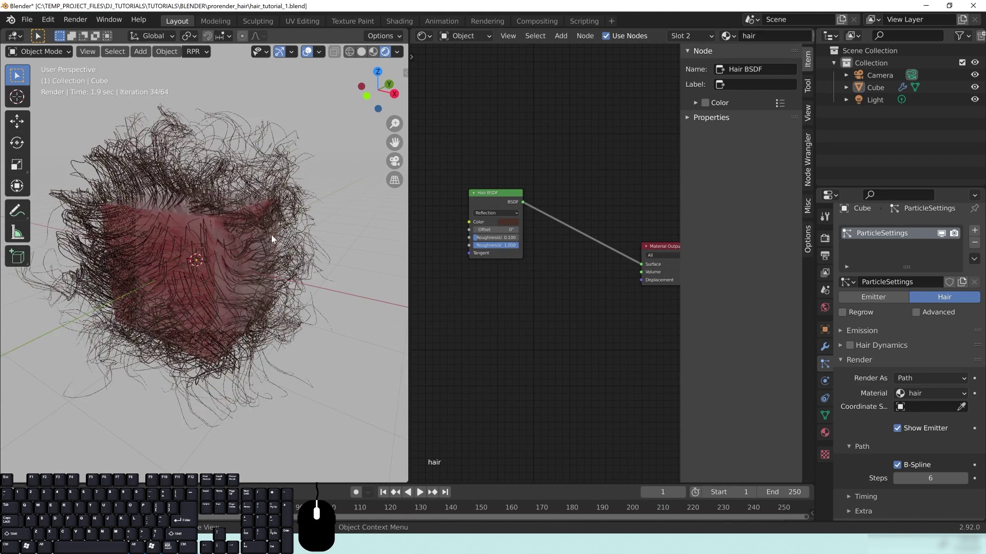
middle_click_drag(321, 209, 236, 282)
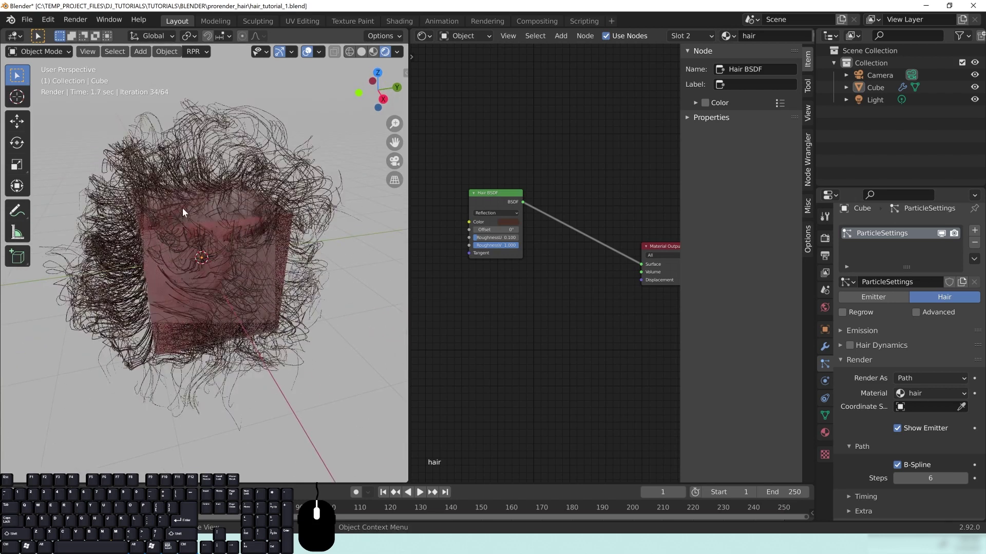
middle_click_drag(214, 264, 177, 165)
middle_click_drag(530, 328, 579, 293)
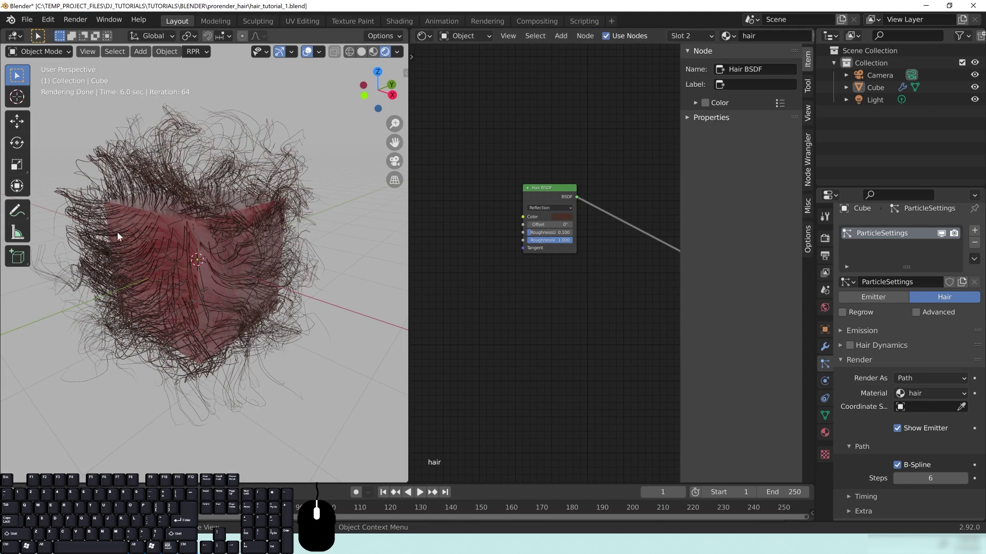
middle_click_drag(226, 281, 98, 288)
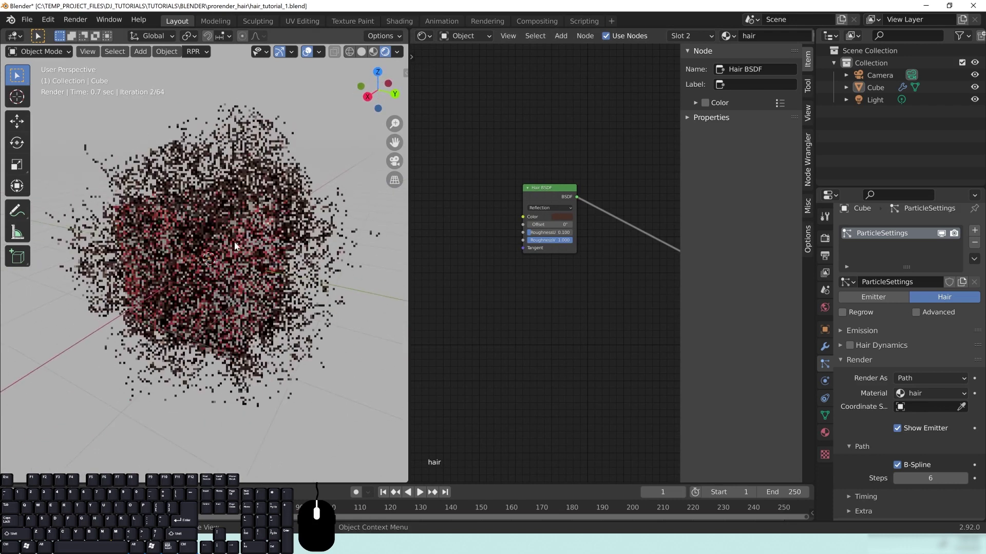
scroll(235, 241, "up", 3)
middle_click_drag(299, 186, 272, 254, "shift")
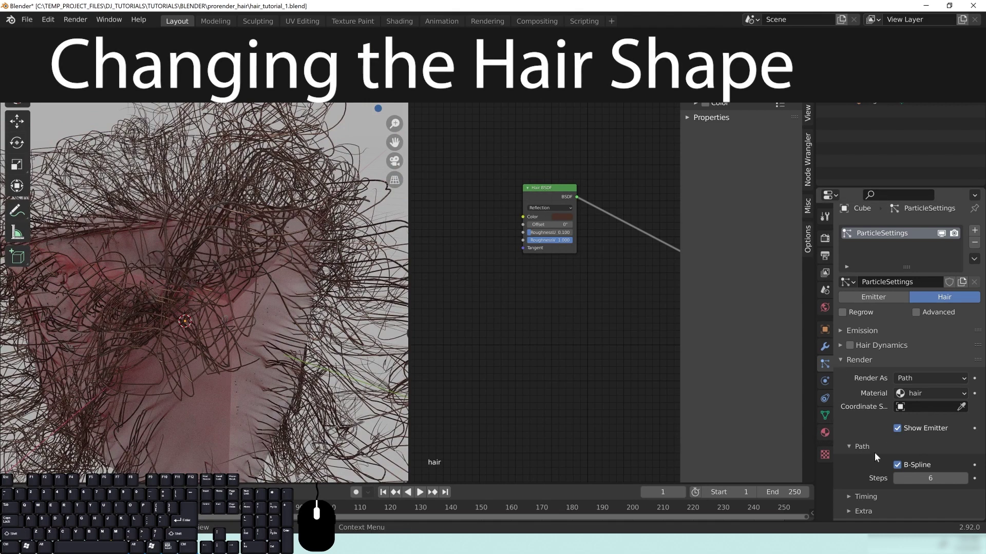
- Halve the Diameter Scale in the particle system's Hair Shape settings to 0.005
scroll(873, 452, "down", 6)
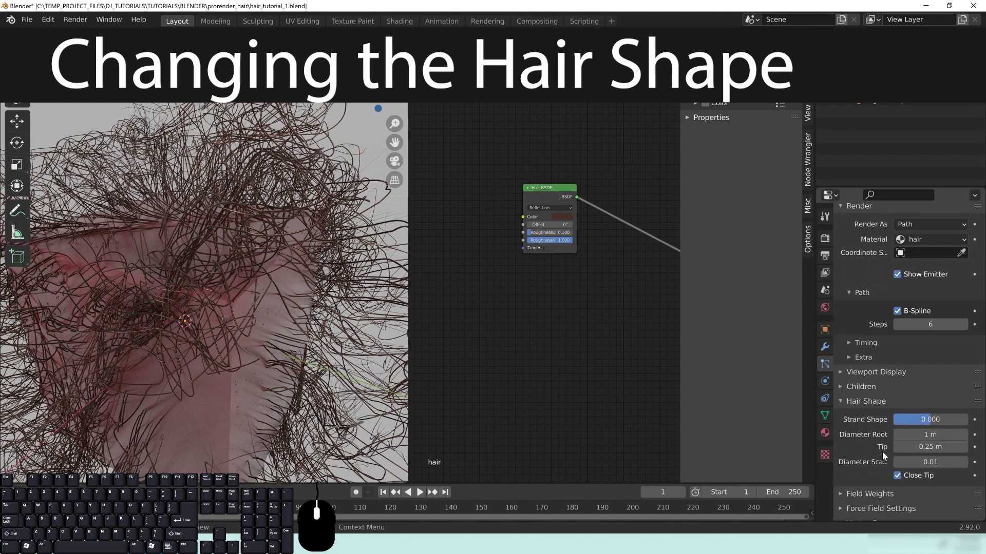
scroll(879, 411, "down", 1)
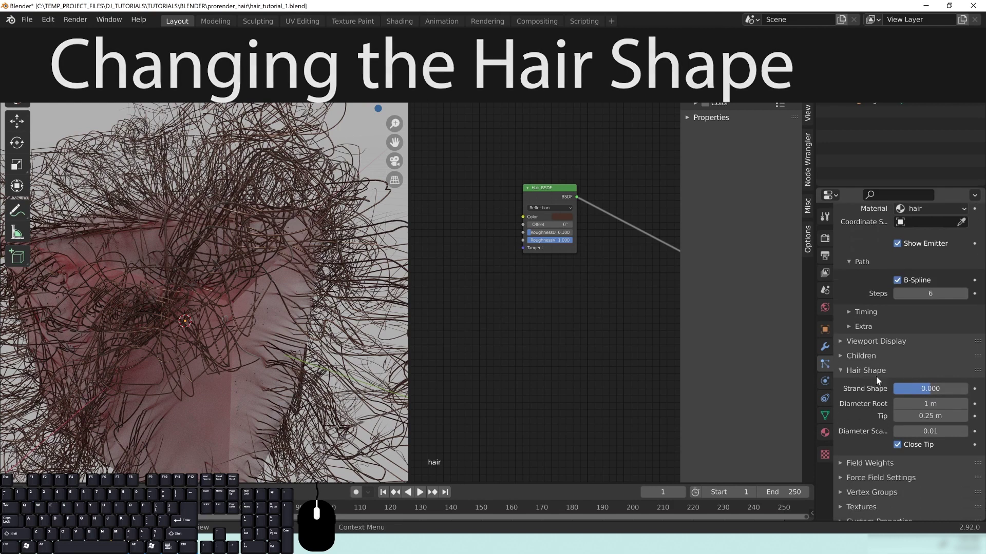
scroll(882, 367, "down", 1)
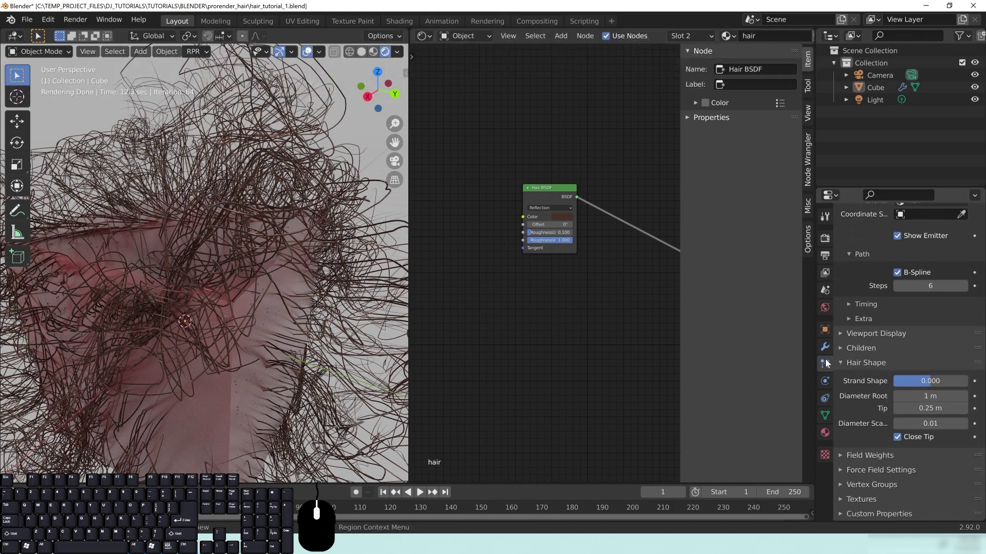
left_click(930, 424)
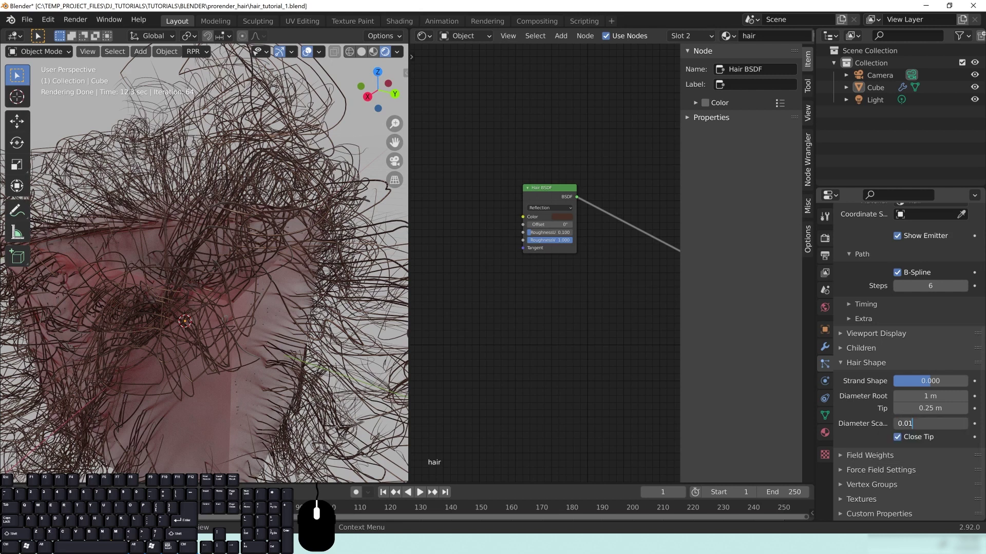
key("shift+Left")
type("/2")
key("Return")
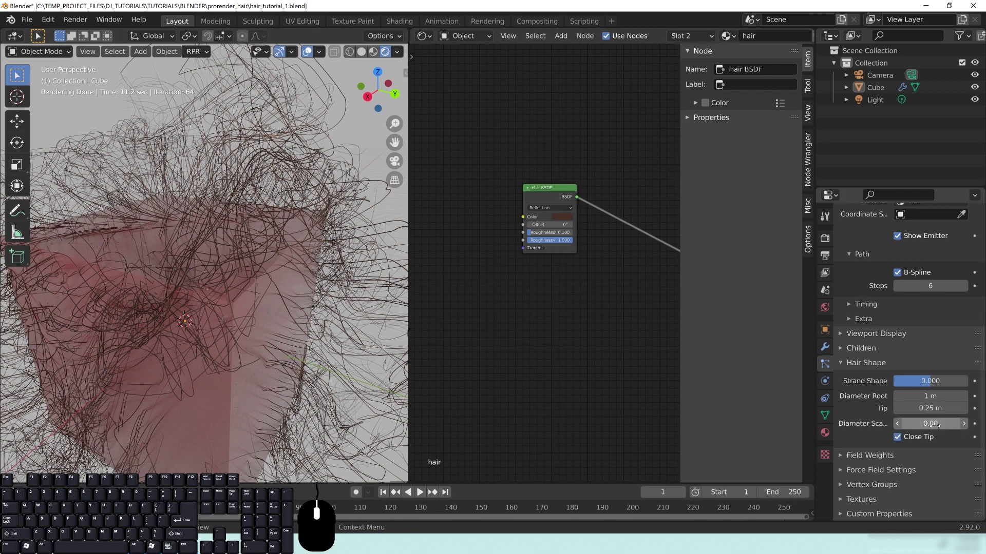
- Try a hair tip diameter of 0.5 m and check the strands on the whole cube
double_click(924, 409)
key("BackSpace")
key("BackSpace")
key("BackSpace")
key("BackSpace")
key("BackSpace")
key("BackSpace")
type("0.5")
key("Return")
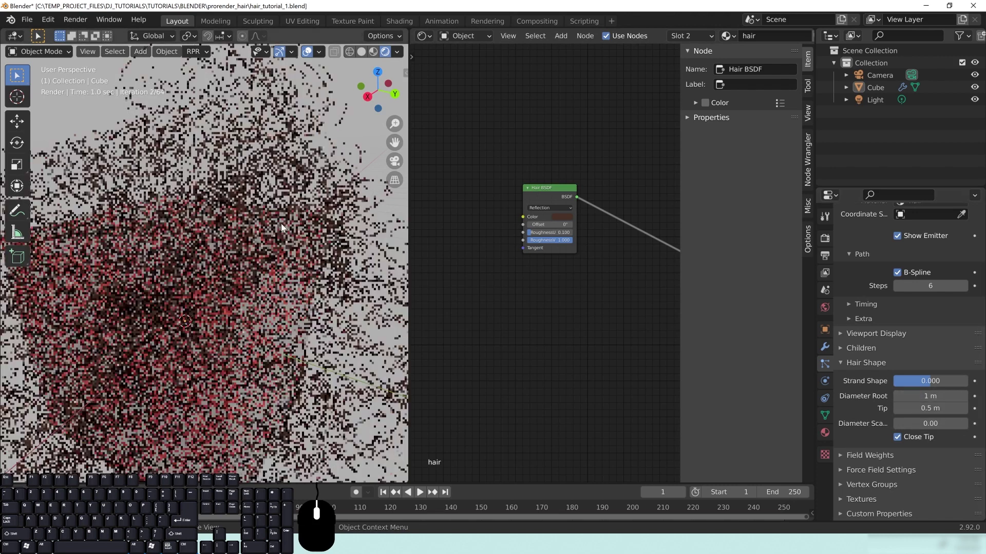
scroll(255, 232, "down", 2)
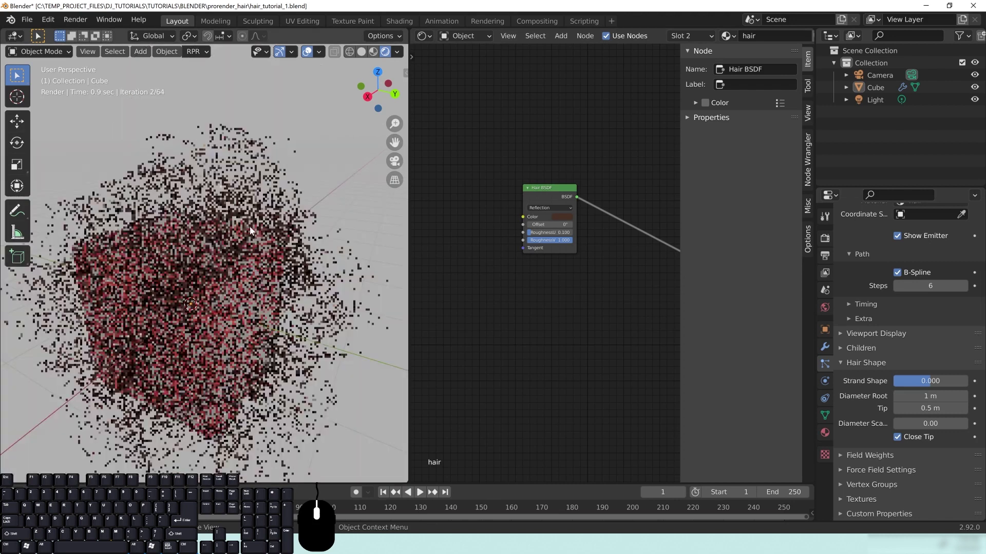
- Try a hair tip diameter of 1 m, matching the root diameter
double_click(924, 408)
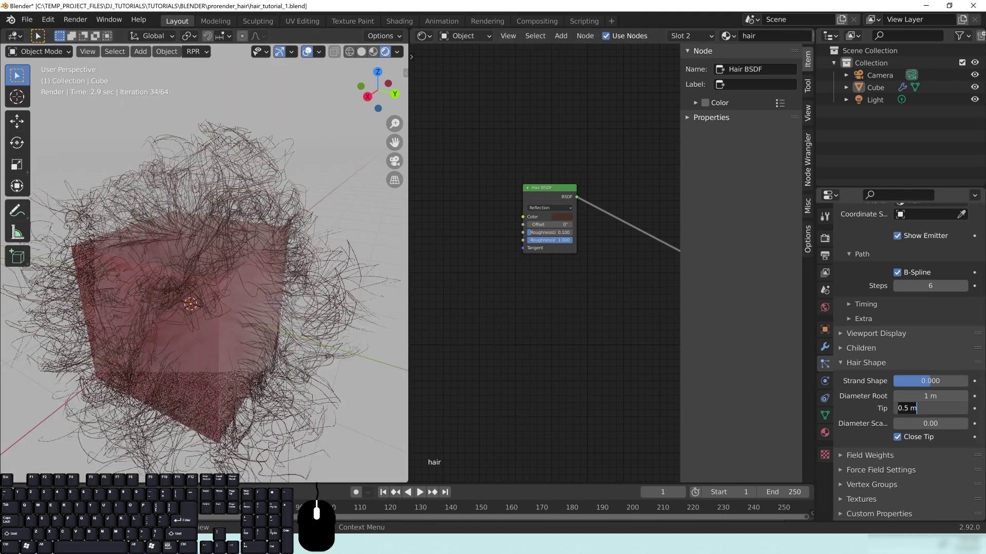
key("ctrl+a")
type("1")
key("Return")
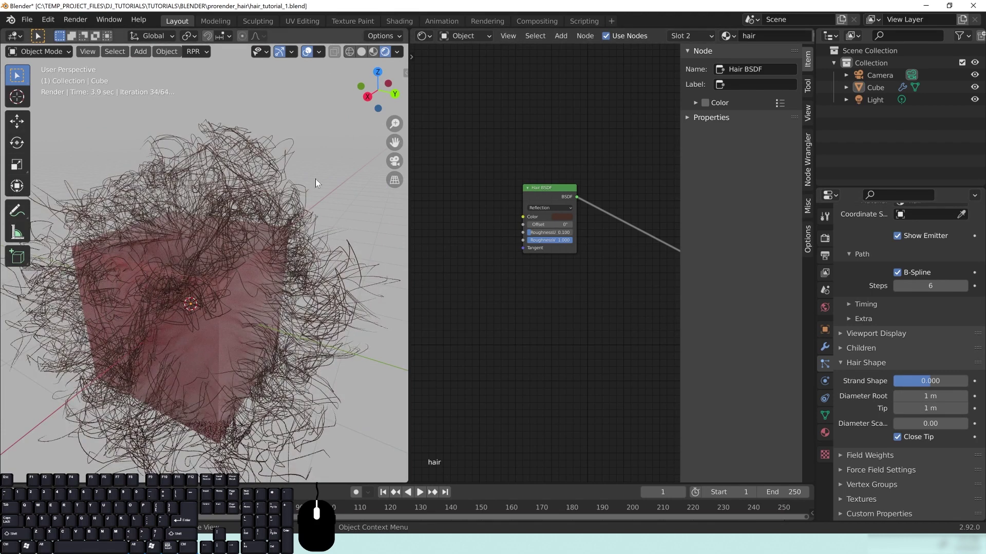
middle_click_drag(174, 326, 214, 267, "shift")
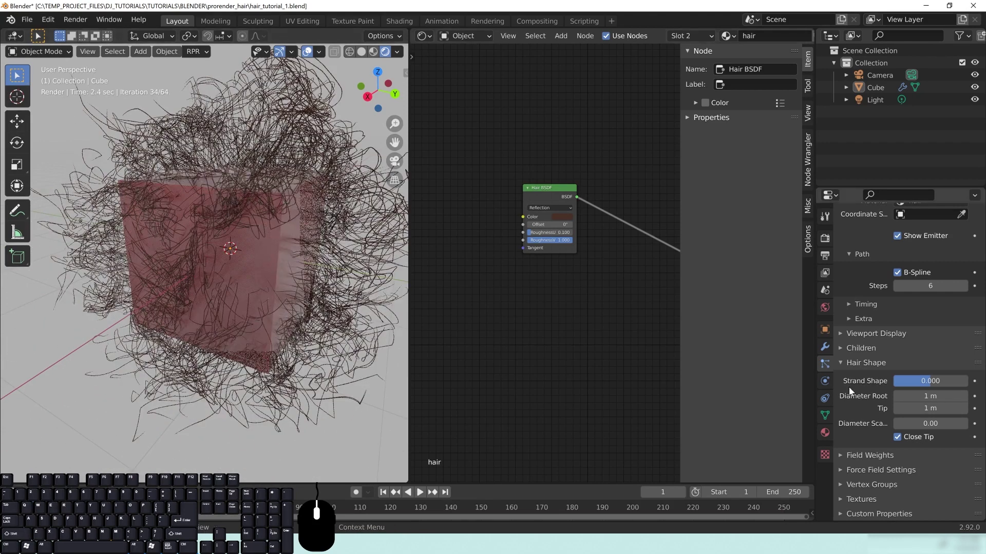
- Try a hair tip diameter of 0 m and examine the tapered strands up close
left_click(923, 408)
type("0")
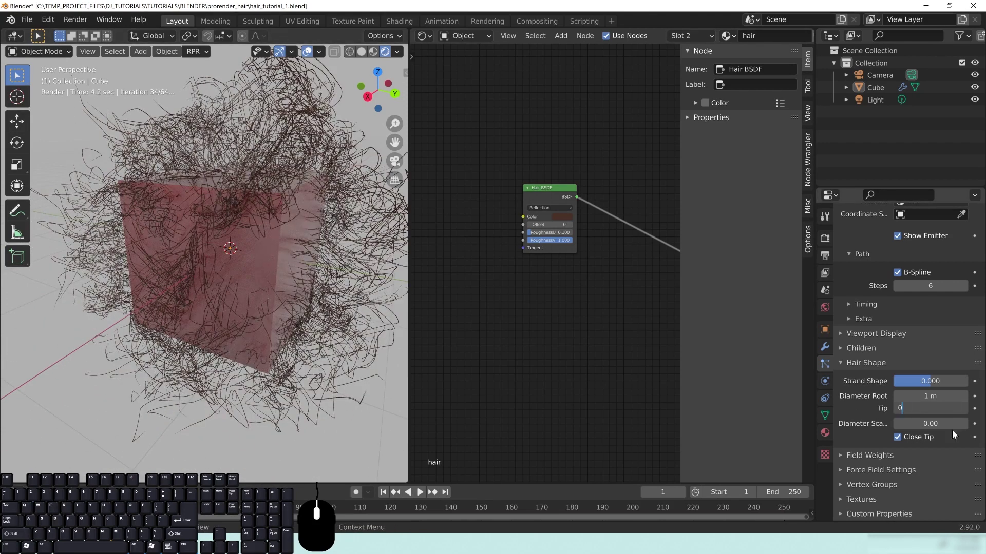
left_click(951, 430)
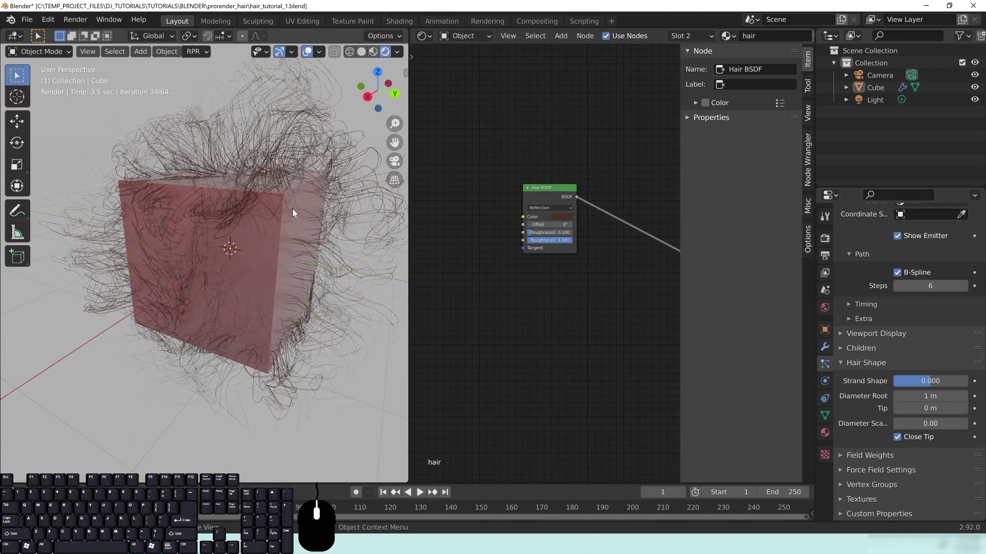
middle_click_drag(313, 160, 262, 273, "shift")
scroll(251, 246, "up", 3)
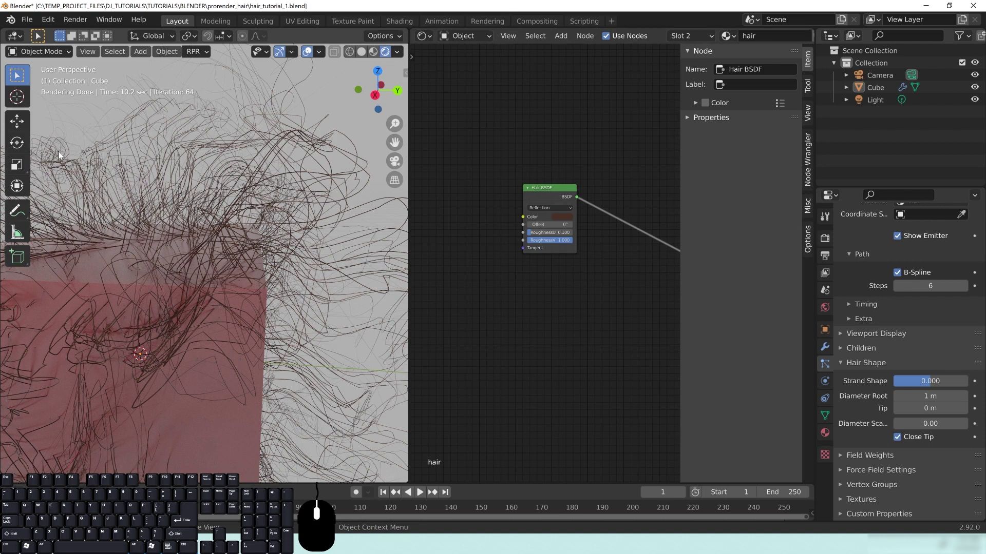
- Set the hair's tip diameter to 0.05 m
left_click(926, 409)
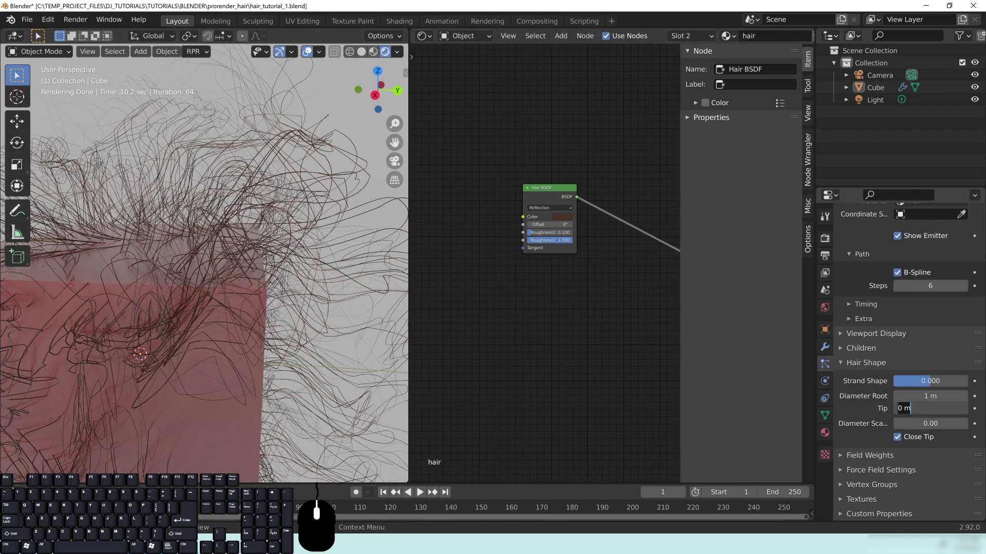
key("shift+Left")
key("Return")
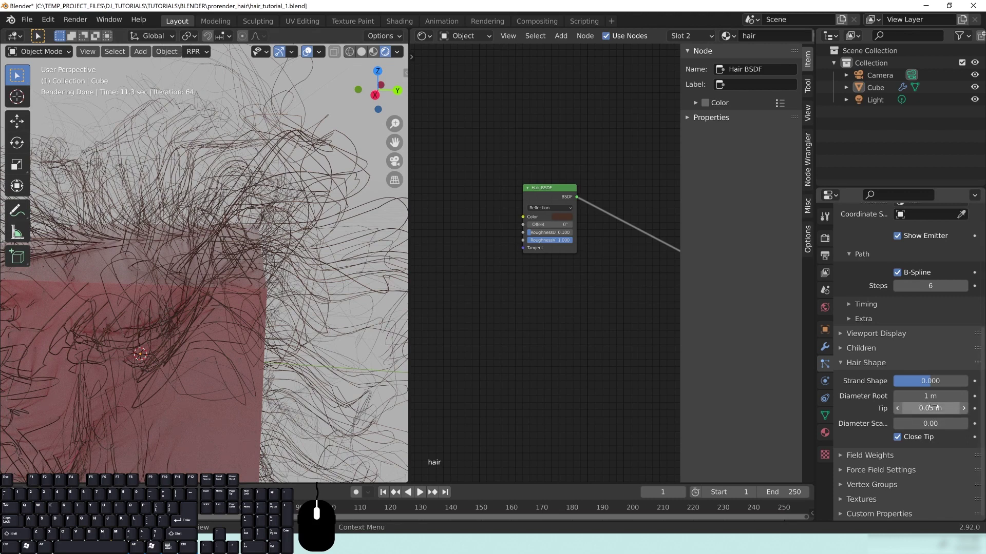
- Try a hair Diameter Scale of 0.25 and check the strand thickness on the whole cube
left_click(932, 424)
key("shift")
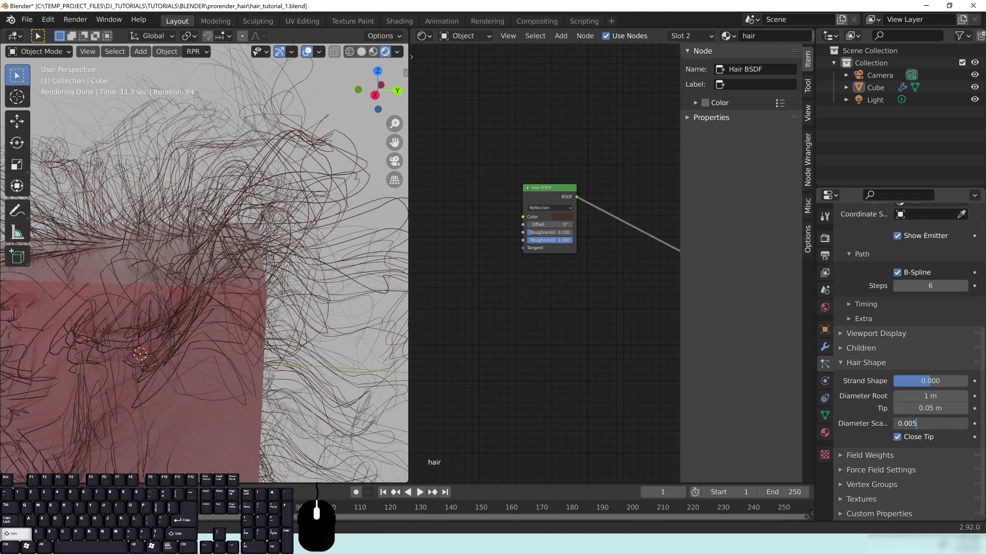
type("0.25")
key("Return")
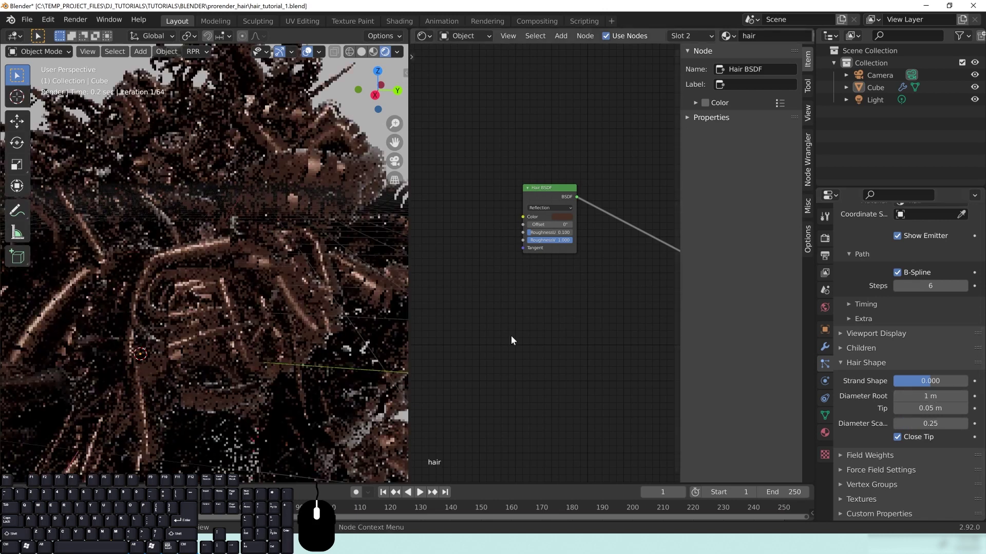
scroll(183, 329, "down", 4)
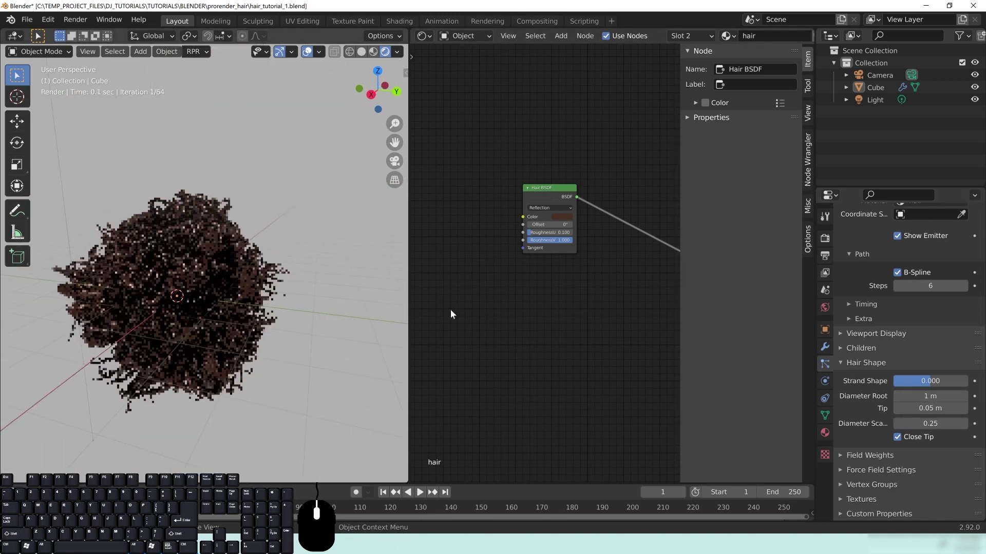
- Set the hair's Diameter Scale to 0.05 and inspect the rendered strands from all around the cube
left_click(919, 424)
type(".0")
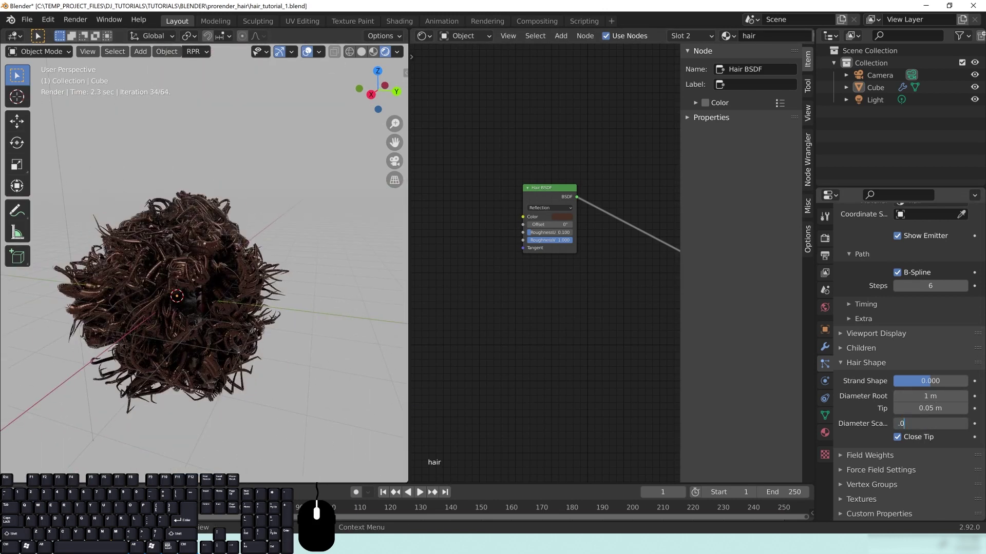
type("5")
key("Return")
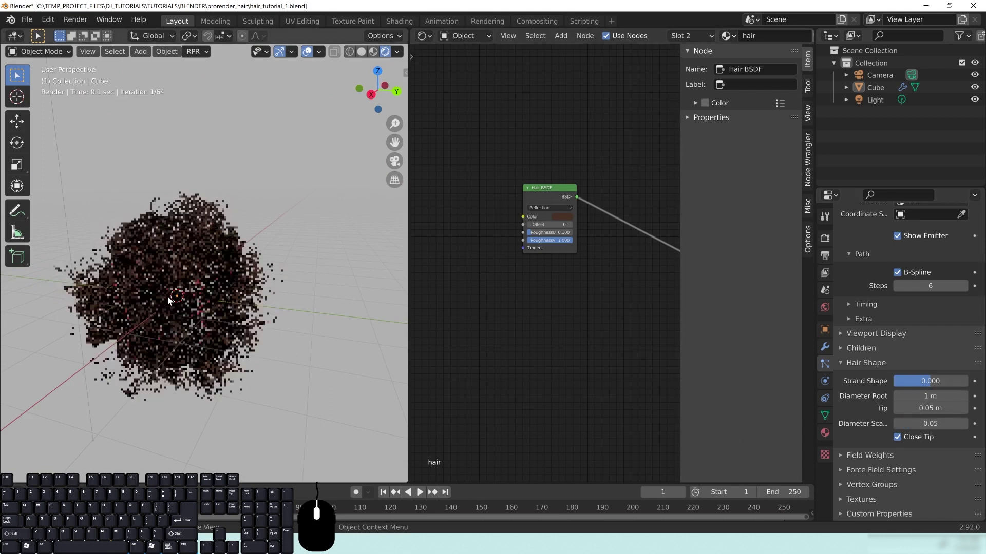
scroll(254, 335, "up", 3)
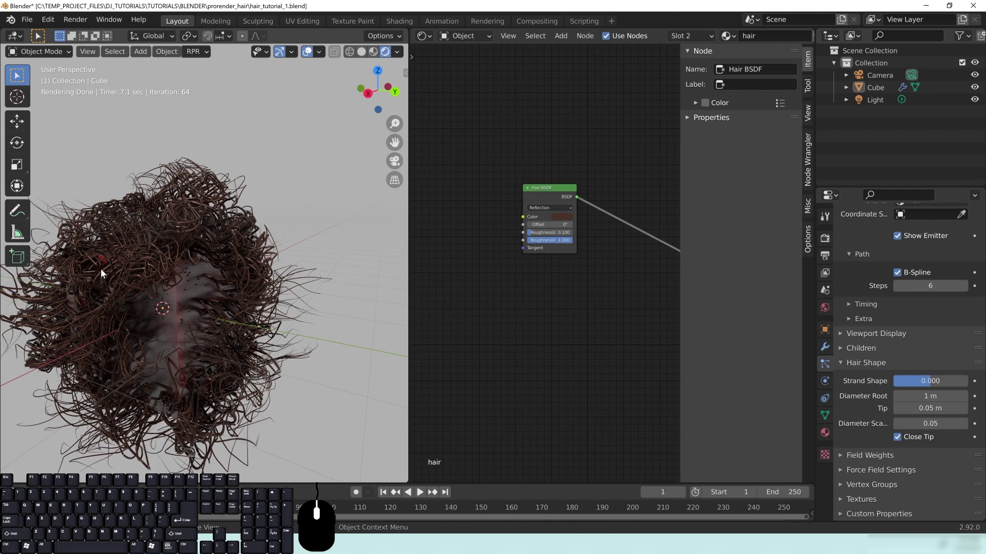
middle_click_drag(510, 277, 557, 311)
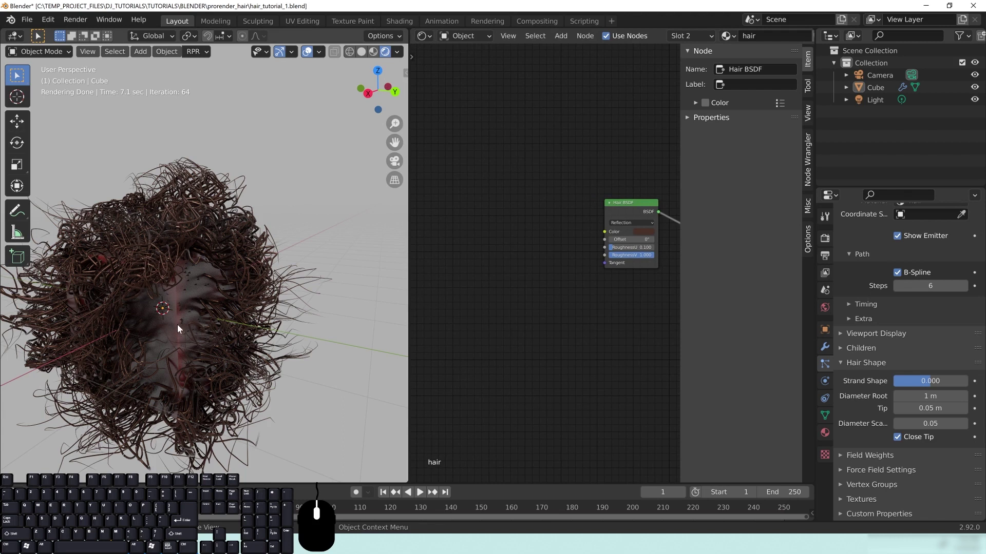
middle_click_drag(152, 319, 243, 276)
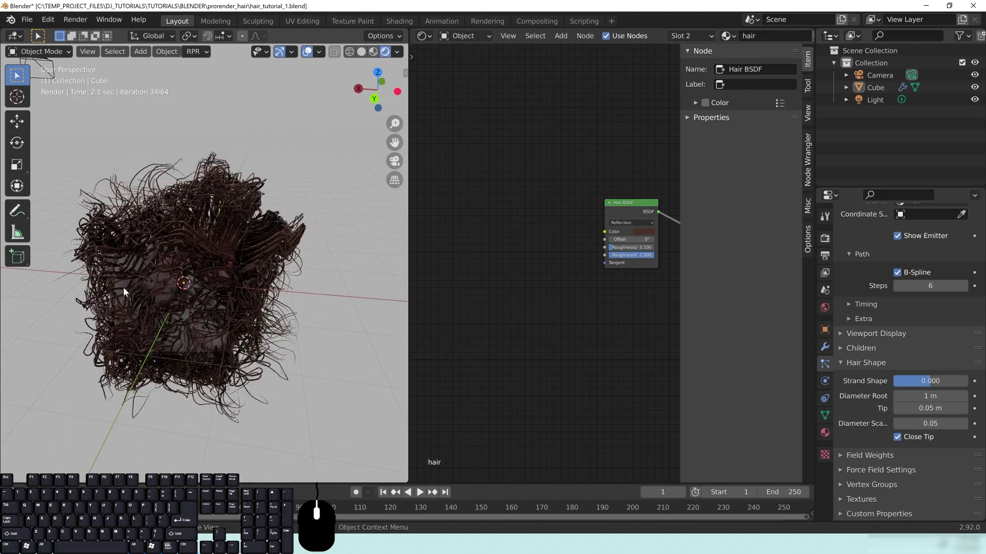
middle_click_drag(109, 297, 273, 279)
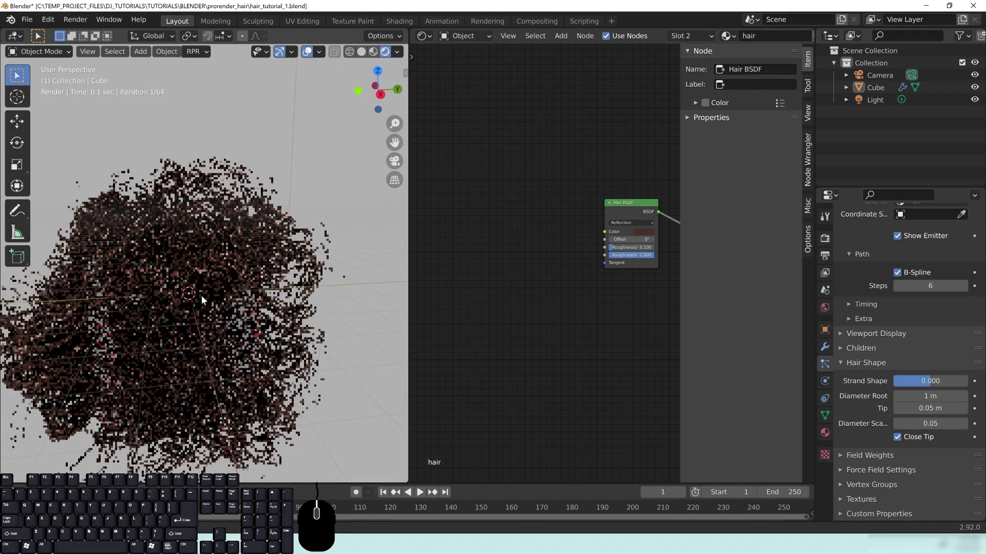
middle_click_drag(200, 295, 222, 304)
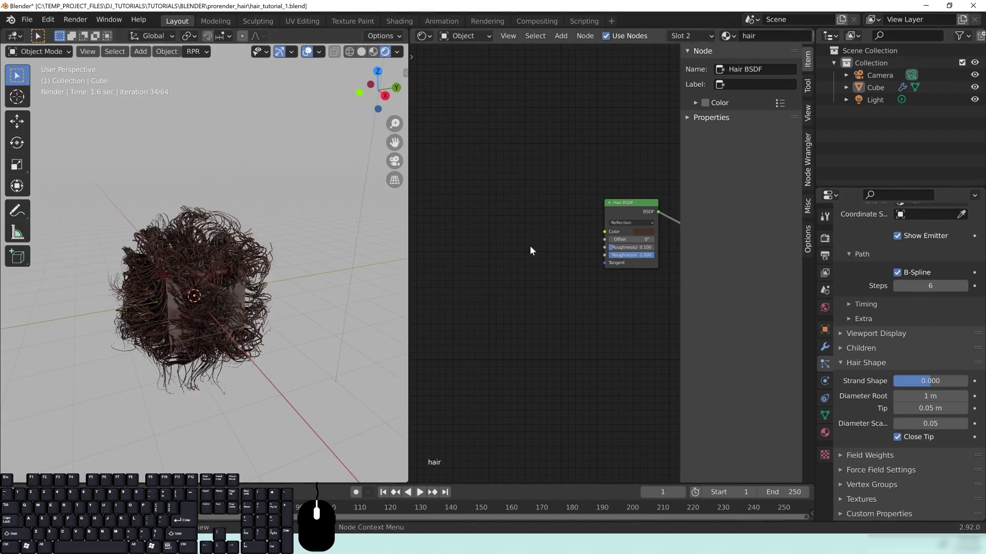
- Add an Image Texture node to the hair material, placing it in front of the Hair BSDF node
key("shift+a")
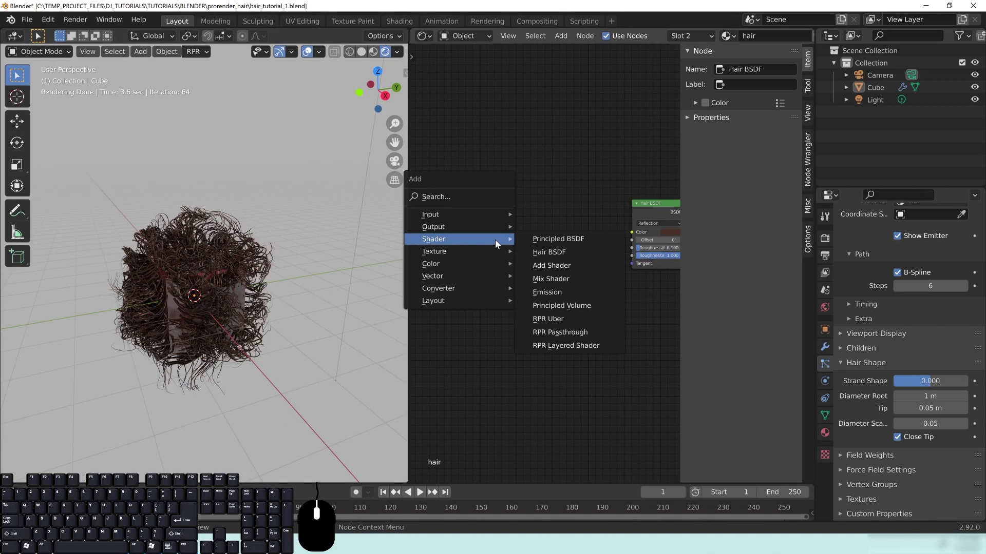
mouse_move(472, 213)
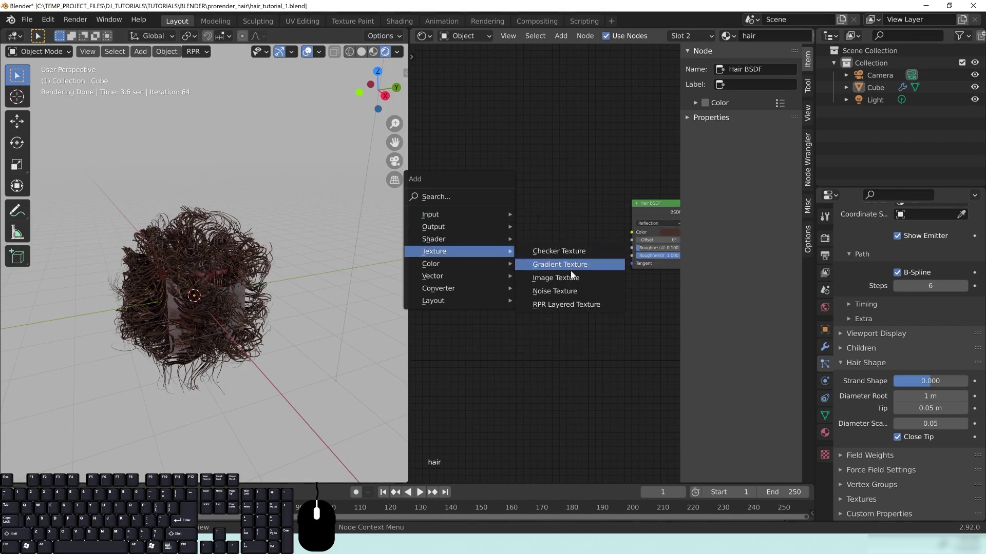
left_click(569, 255)
left_click(454, 198)
- Save the file and switch the 3D view from rendered to solid shading
key("ctrl+s")
key("z")
left_click(288, 245)
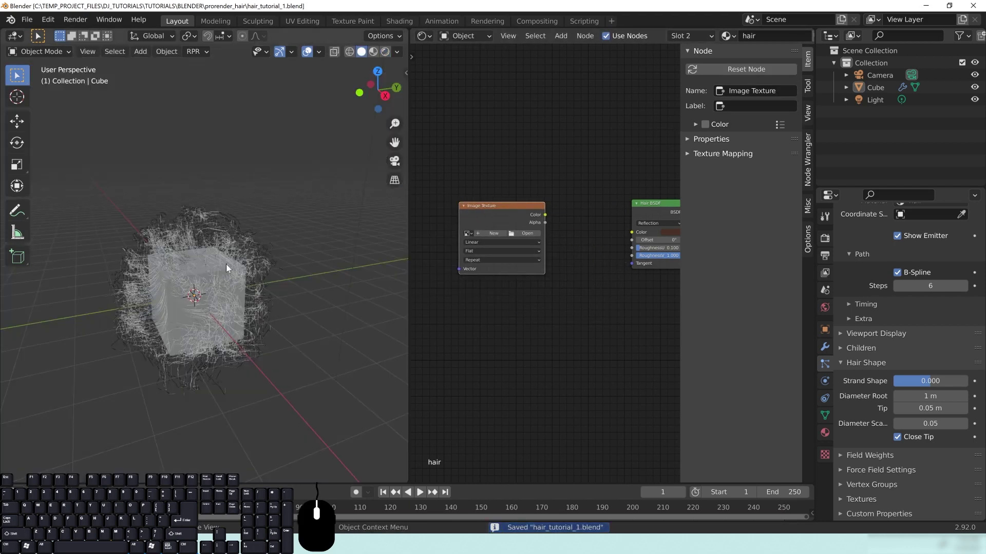
- Load bronze_corroded0001.png from the Radeon ProRender material library's Maps folder into the Image Texture node
middle_click_drag(678, 255, 654, 258)
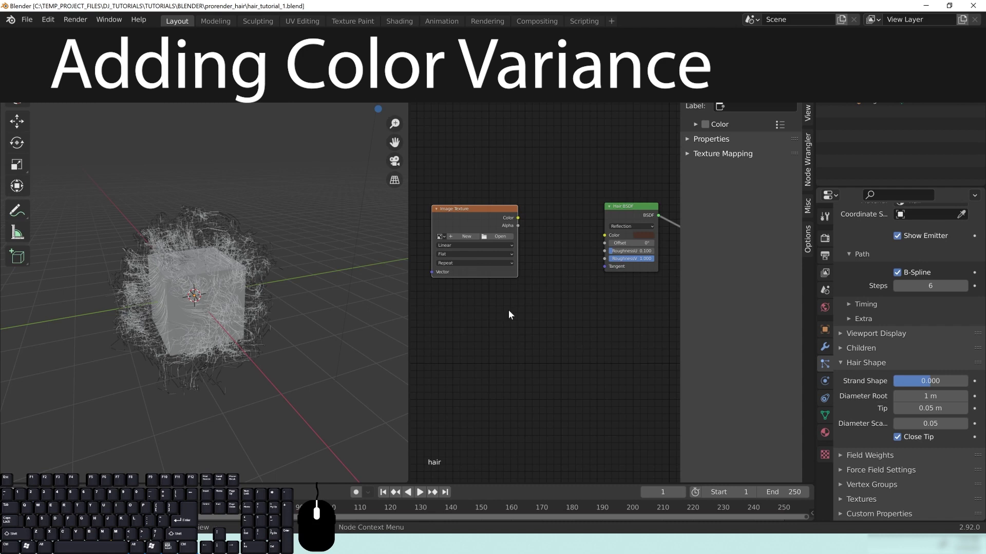
middle_click_drag(508, 310, 526, 316)
left_click(517, 243)
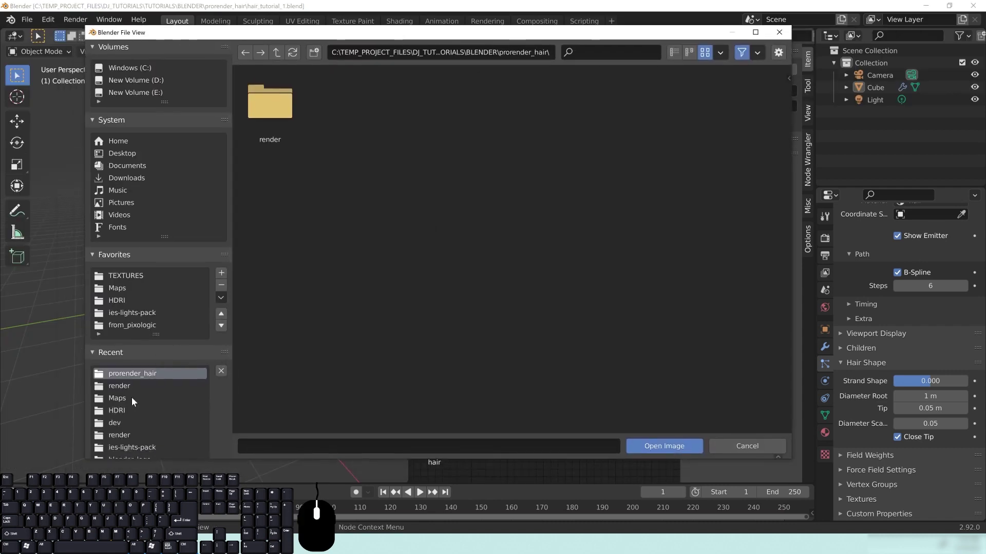
left_click(132, 398)
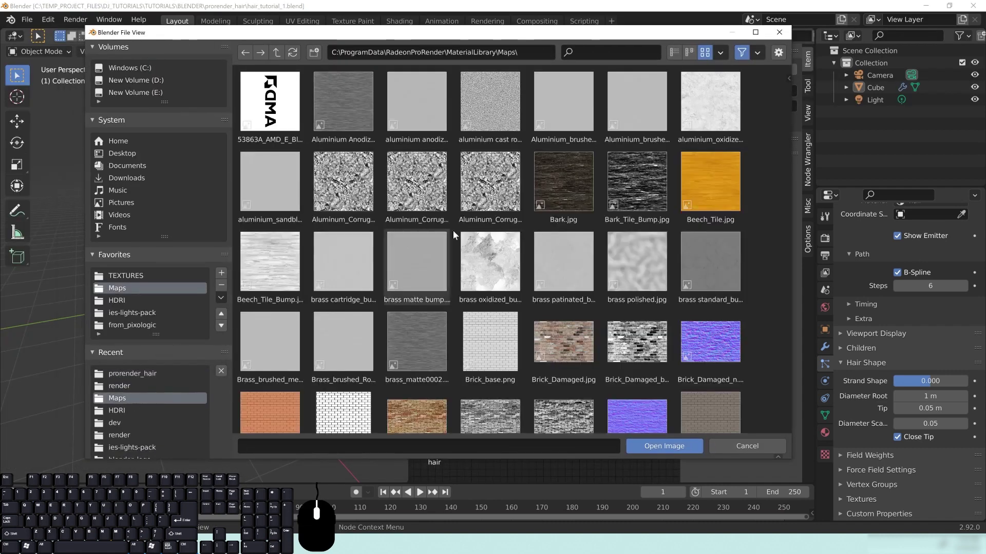
scroll(441, 256, "down", 8)
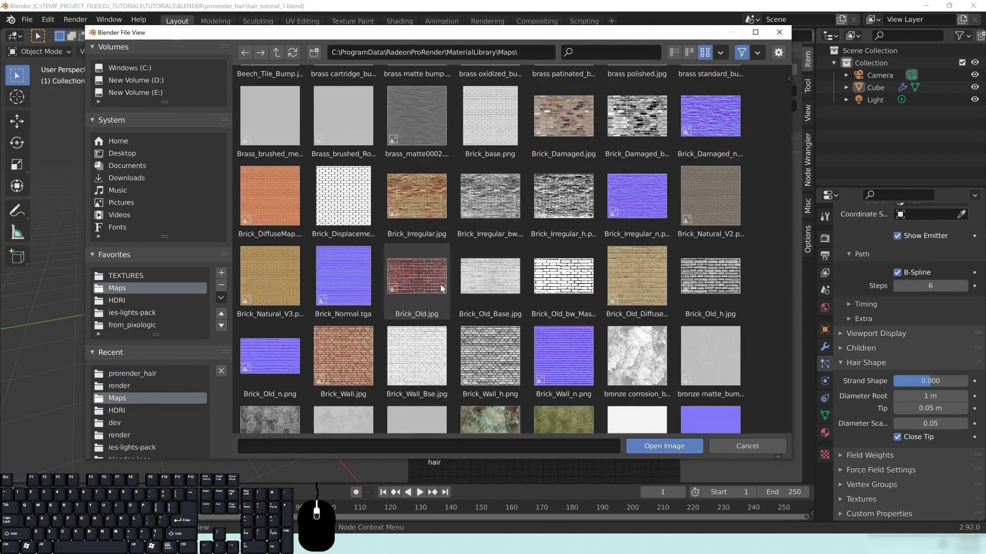
scroll(362, 262, "down", 4)
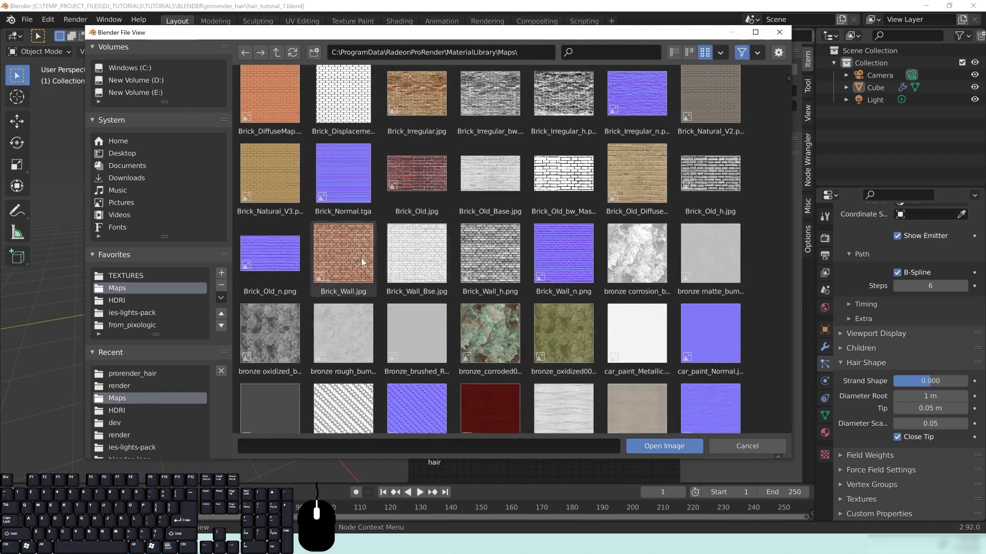
scroll(541, 346, "down", 2)
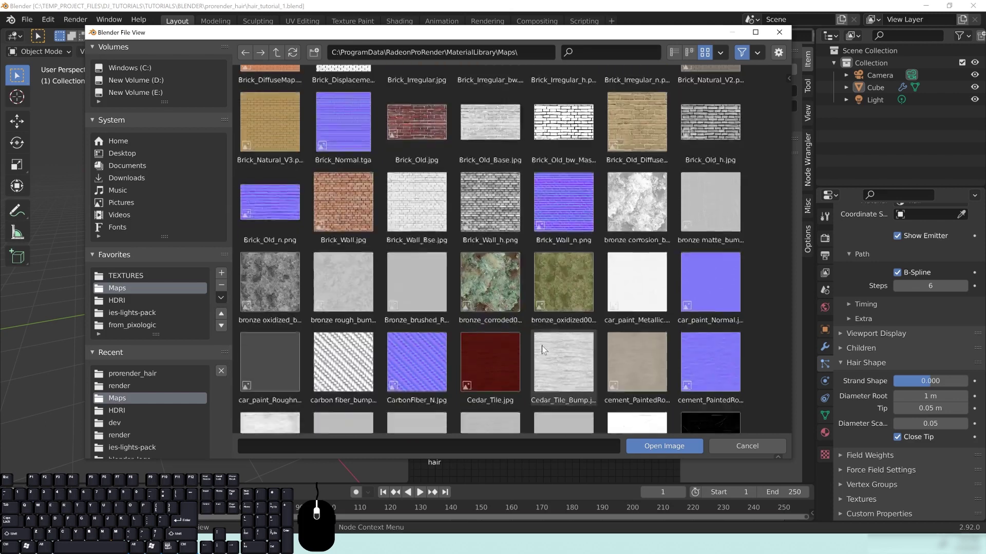
scroll(501, 267, "down", 2)
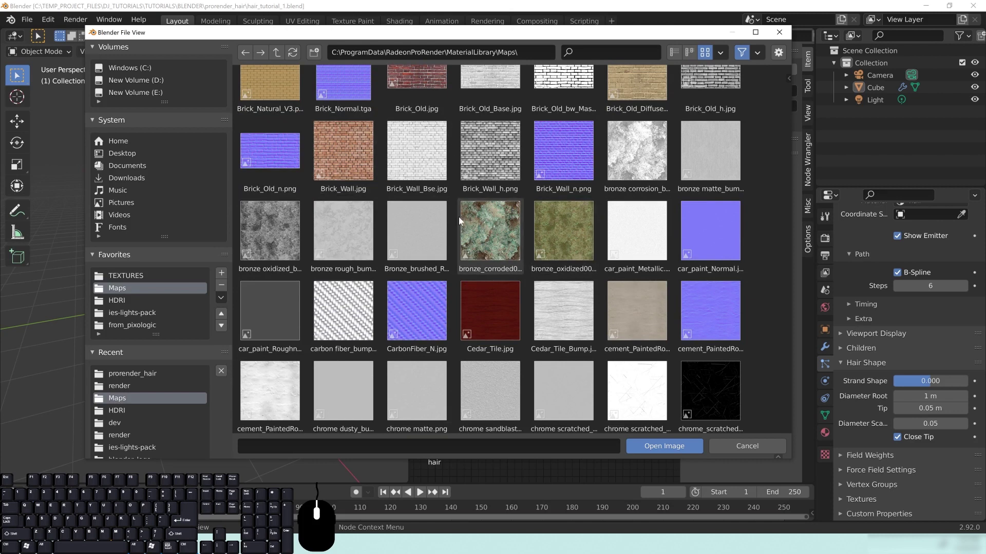
left_click(825, 434)
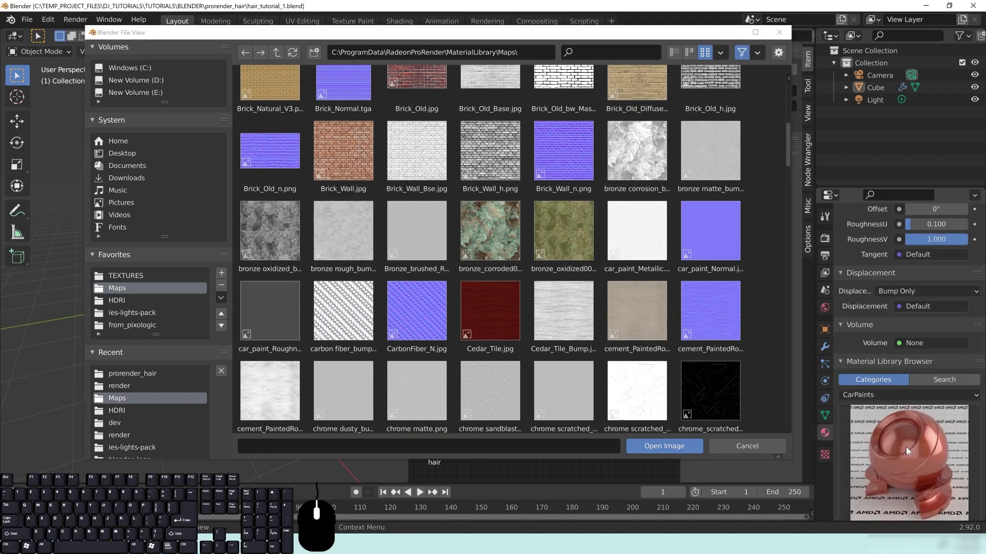
left_click(501, 271)
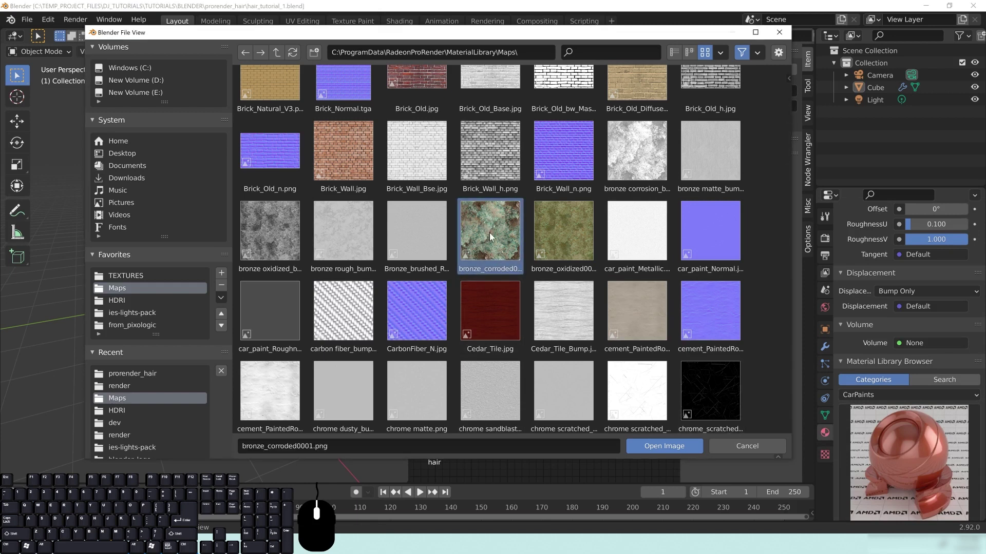
left_click(680, 446)
- Connect the Image Texture node's Color output to the Hair BSDF node's Color input
left_click(586, 302)
middle_click_drag(584, 239, 548, 209)
scroll(503, 191, "down", 3)
left_click_drag(510, 188, 577, 202)
middle_click_drag(607, 272, 539, 280)
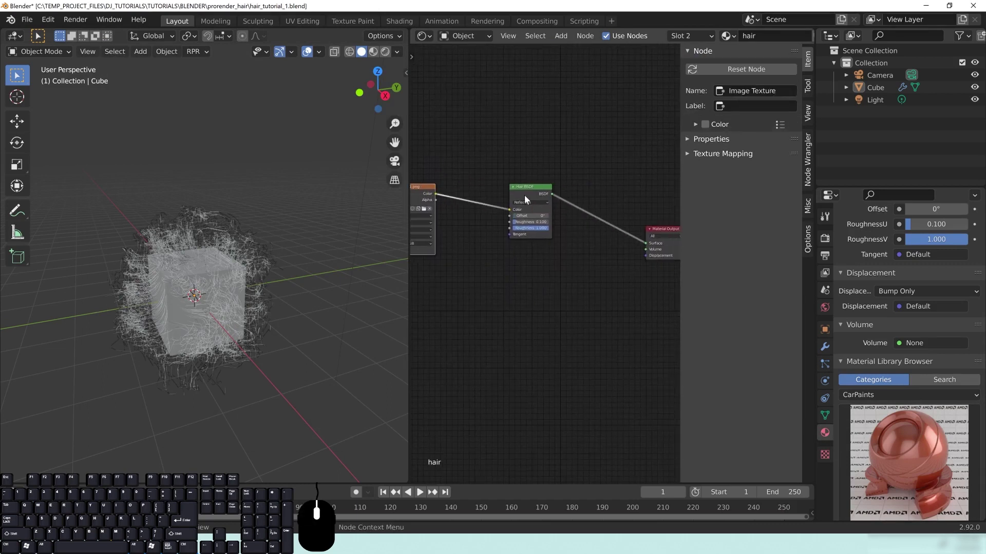
- Switch the 3D view to rendered shading to check the image-based hair color on the cube up close
scroll(226, 294, "up", 3)
middle_click_drag(222, 295, 243, 300)
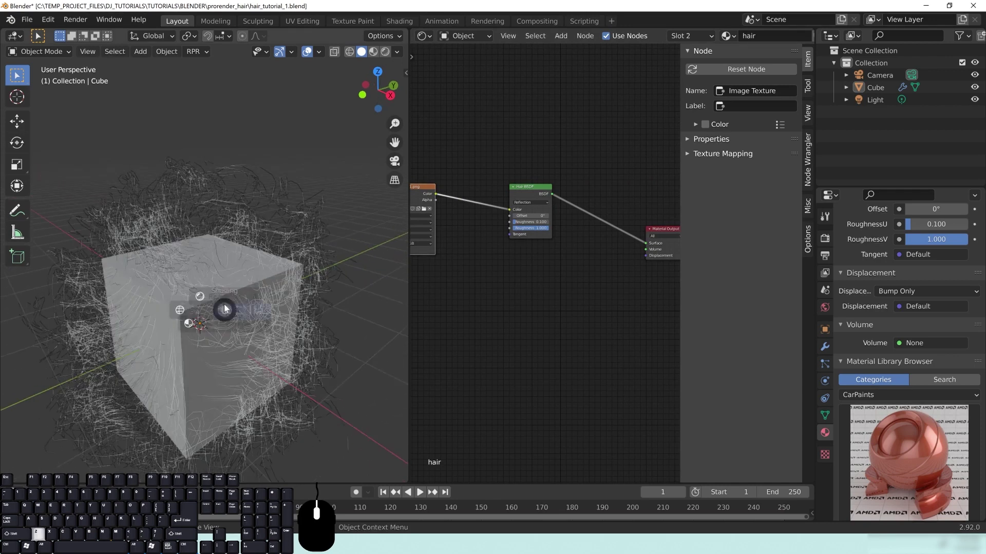
key("z")
left_click(226, 238)
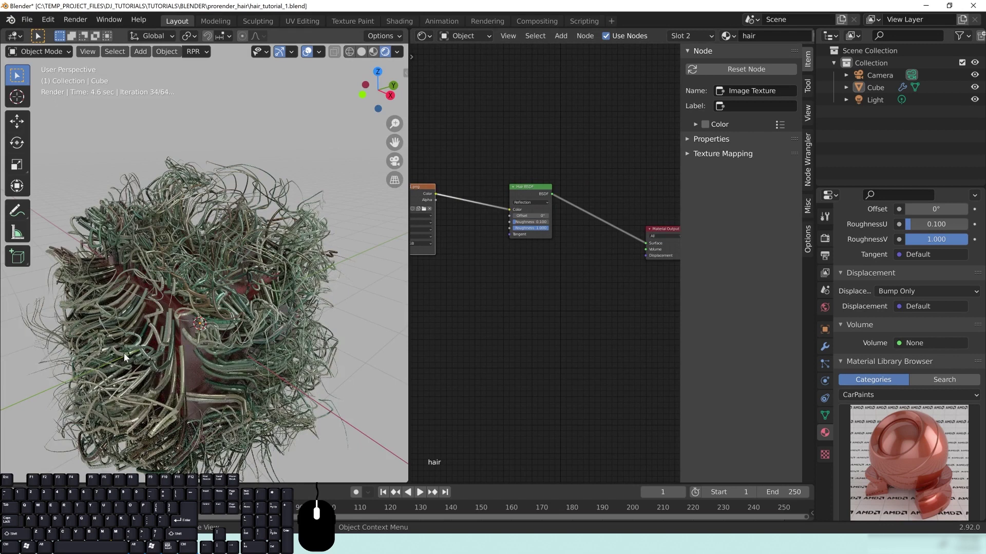
- Insert a ColorRamp node on the link between the Image Texture and the Hair BSDF
middle_click_drag(532, 324, 667, 312)
left_click_drag(563, 175, 470, 177)
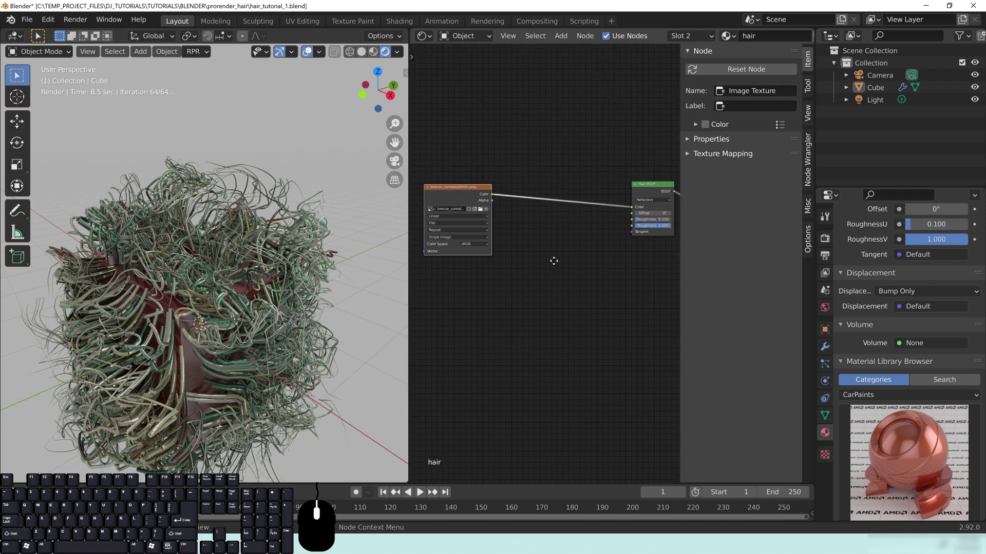
key("shift+a")
mouse_move(555, 250)
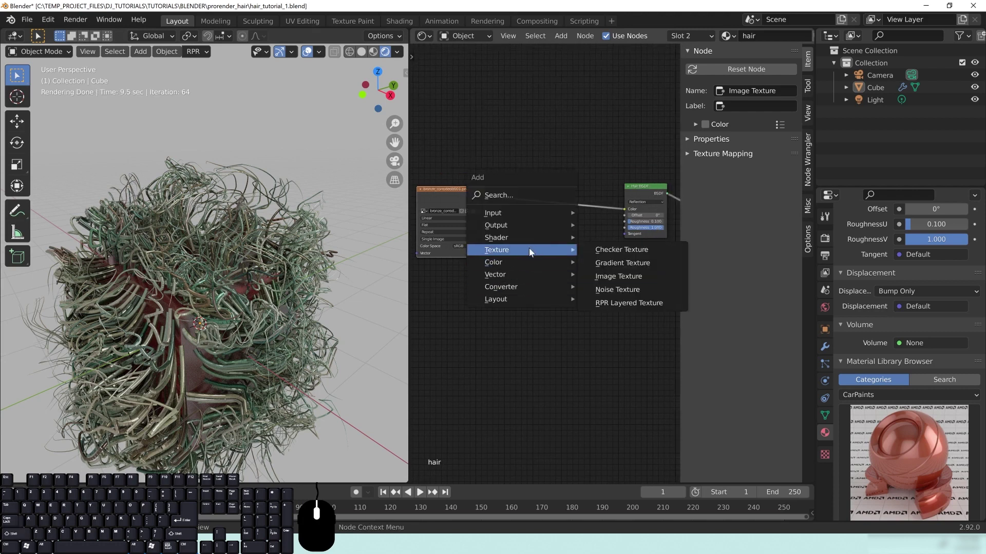
mouse_move(514, 288)
left_click(648, 301)
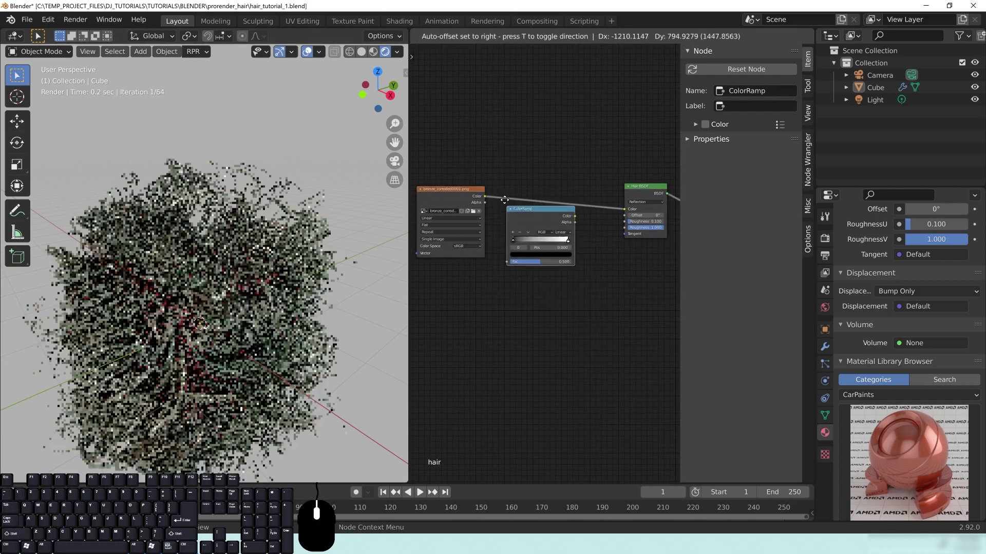
left_click(515, 184)
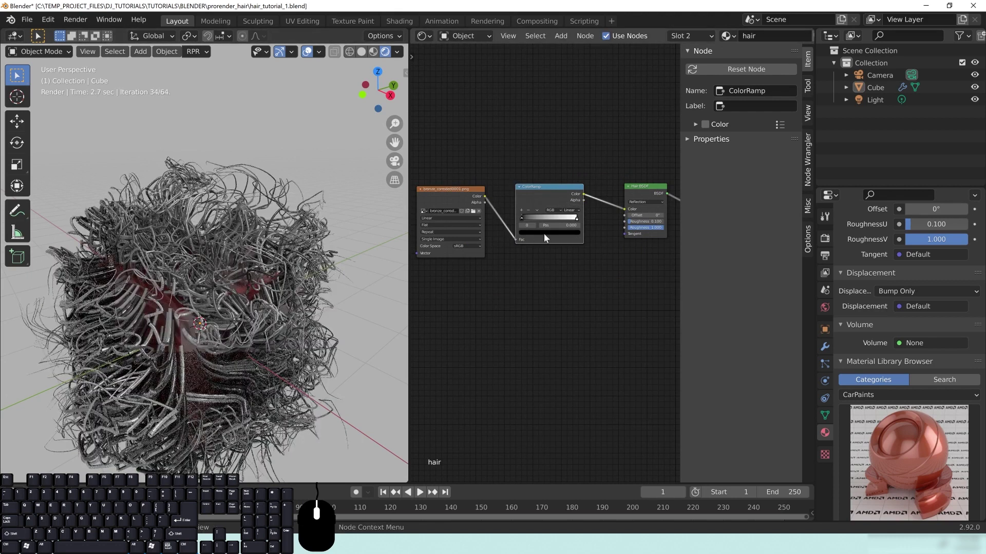
- Change the ColorRamp's first color stop from black to a dark reddish brown
left_click(545, 232)
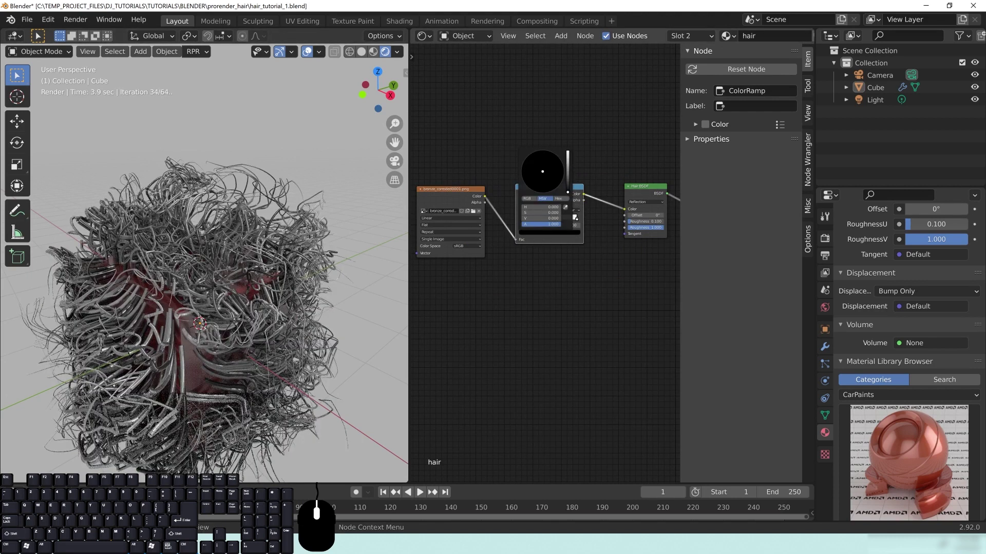
left_click_drag(567, 193, 568, 155)
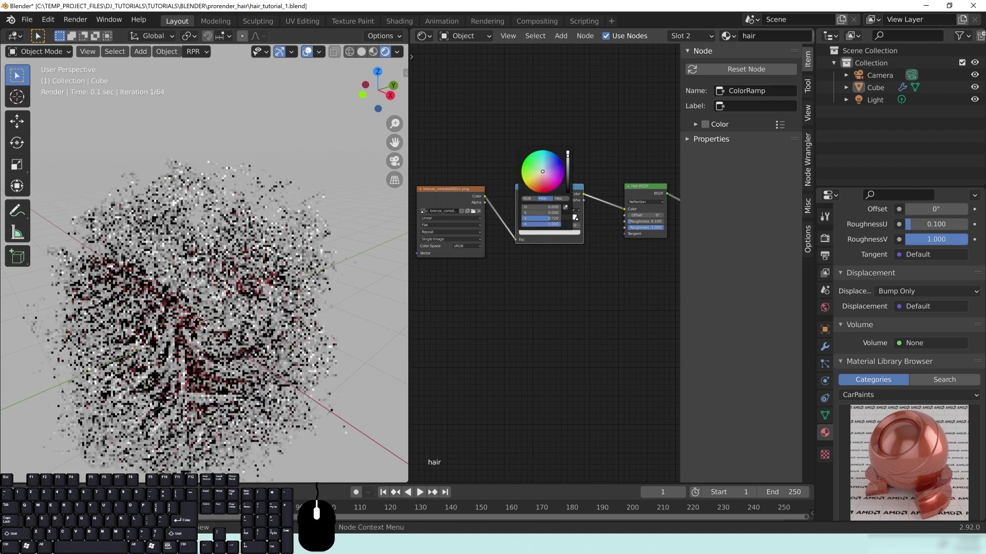
left_click(537, 183)
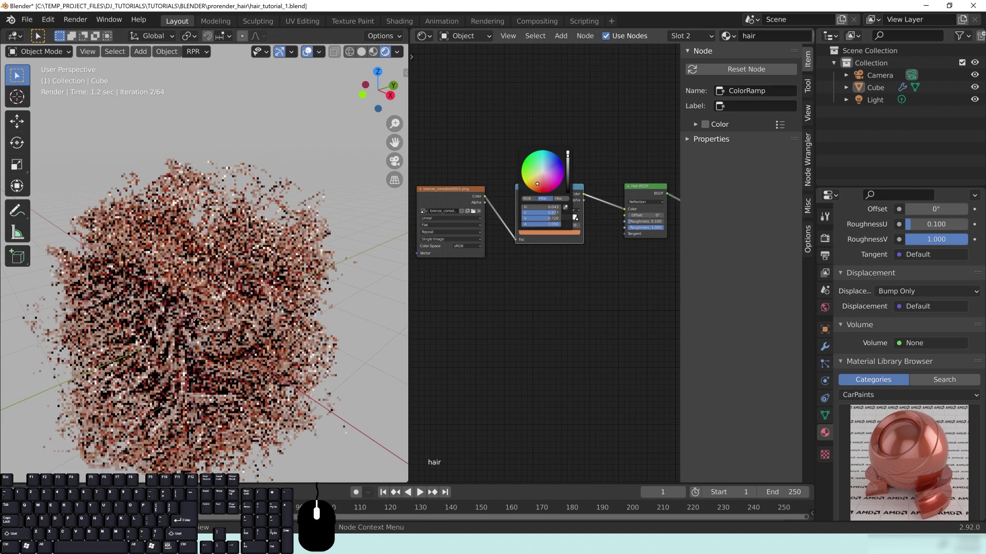
left_click(568, 183)
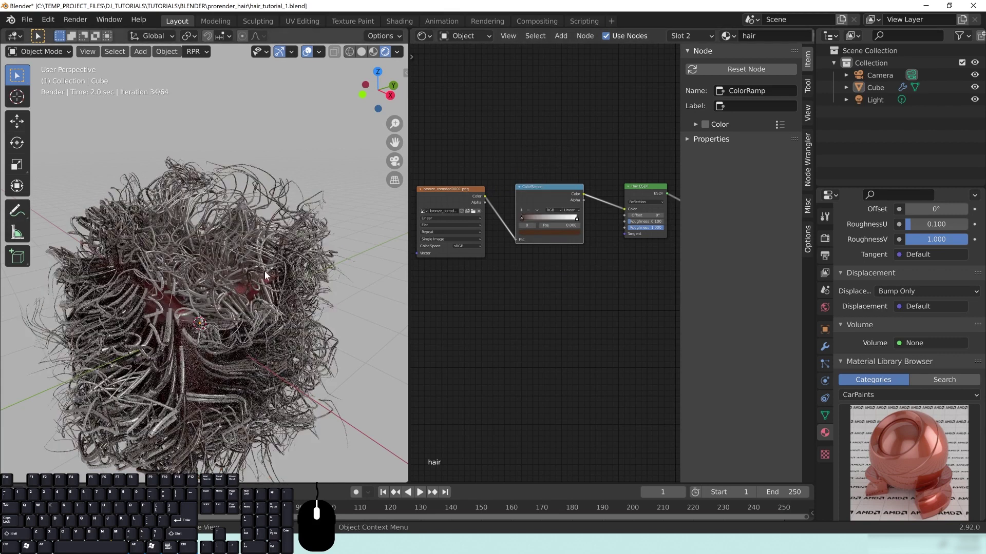
- Return the 3D view to solid shading and set the ColorRamp's interpolation to Ease
left_click(365, 51)
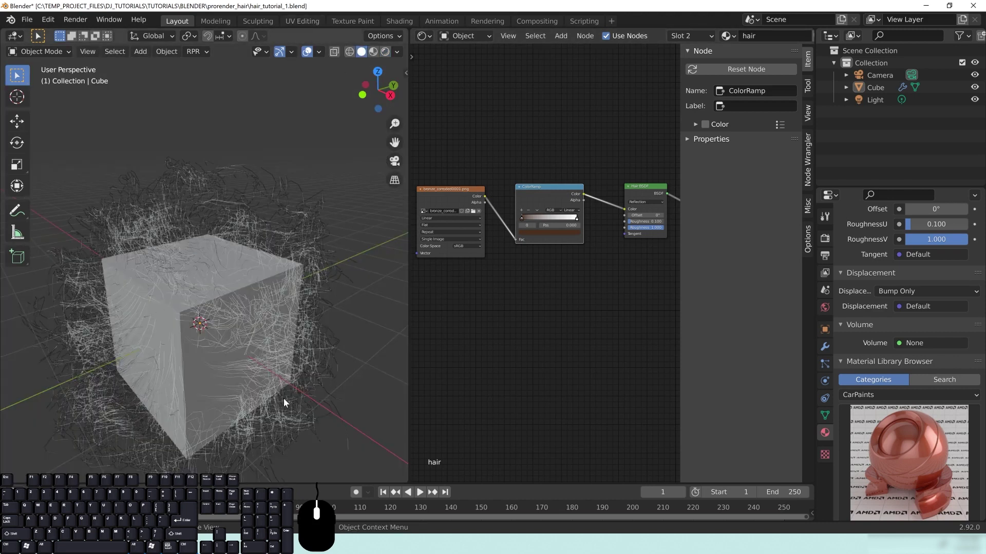
middle_click_drag(72, 280, 200, 326)
middle_click_drag(616, 288, 611, 291)
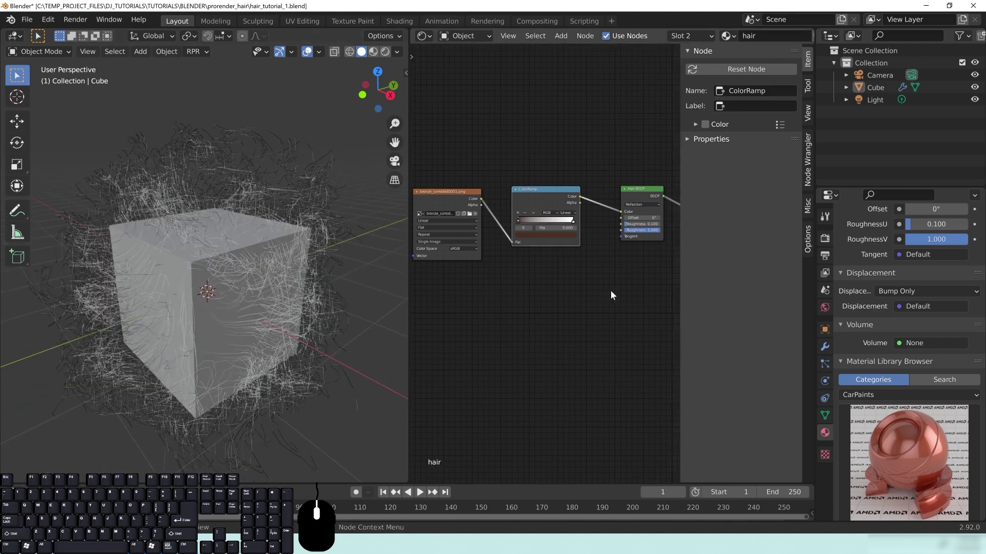
scroll(613, 286, "up", 3)
left_click(571, 216)
left_click(567, 225)
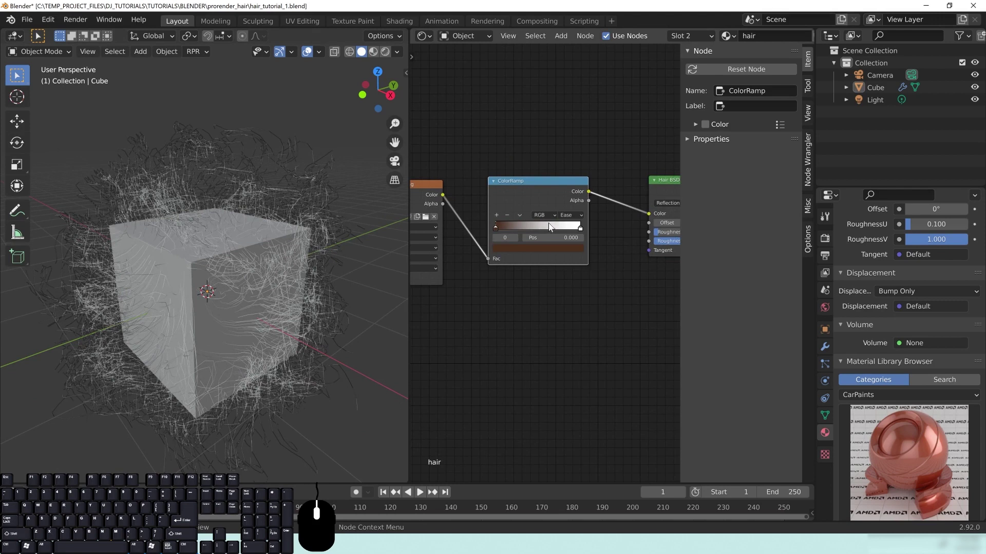
- Change the ColorRamp's white end stop to a light coral red
left_click(580, 229)
left_click(559, 257)
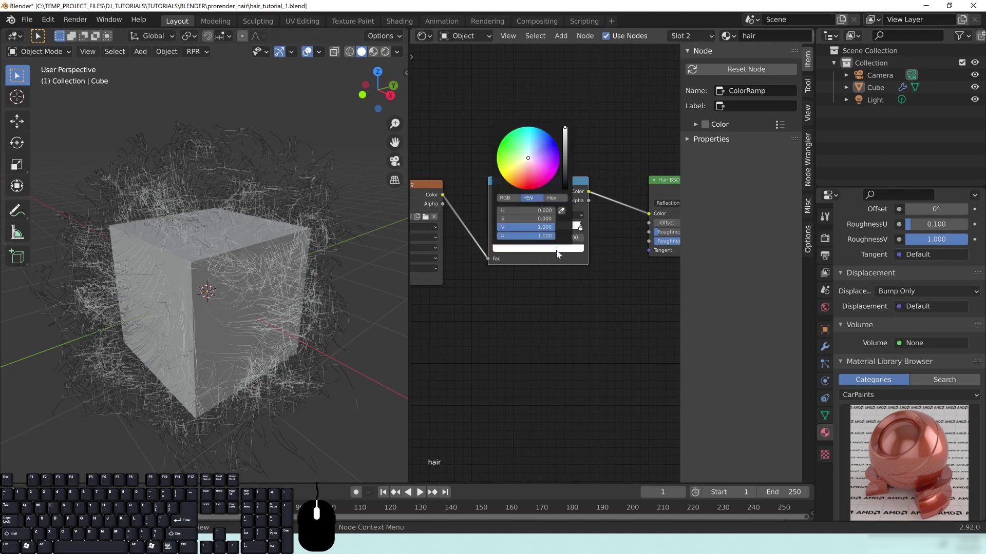
left_click_drag(522, 172, 527, 176)
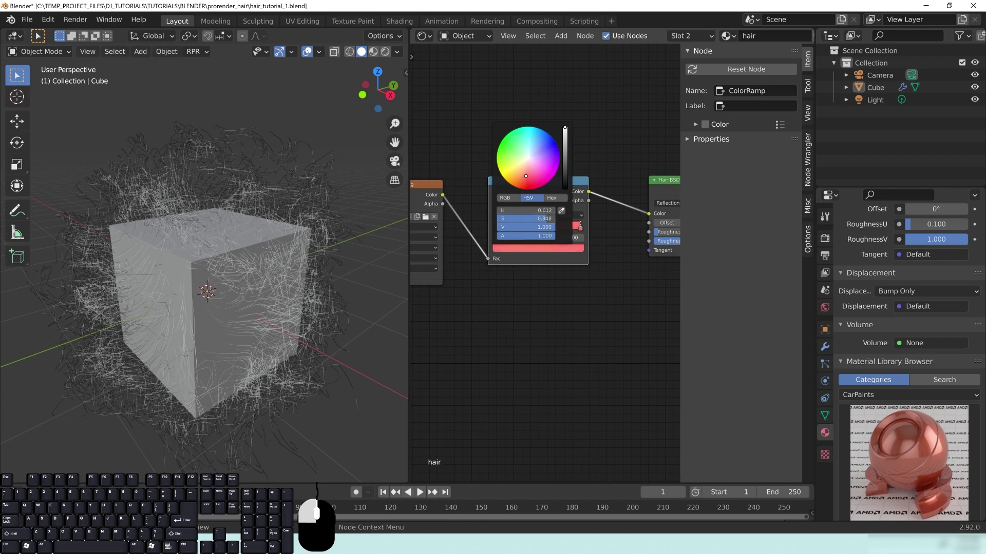
left_click(605, 356)
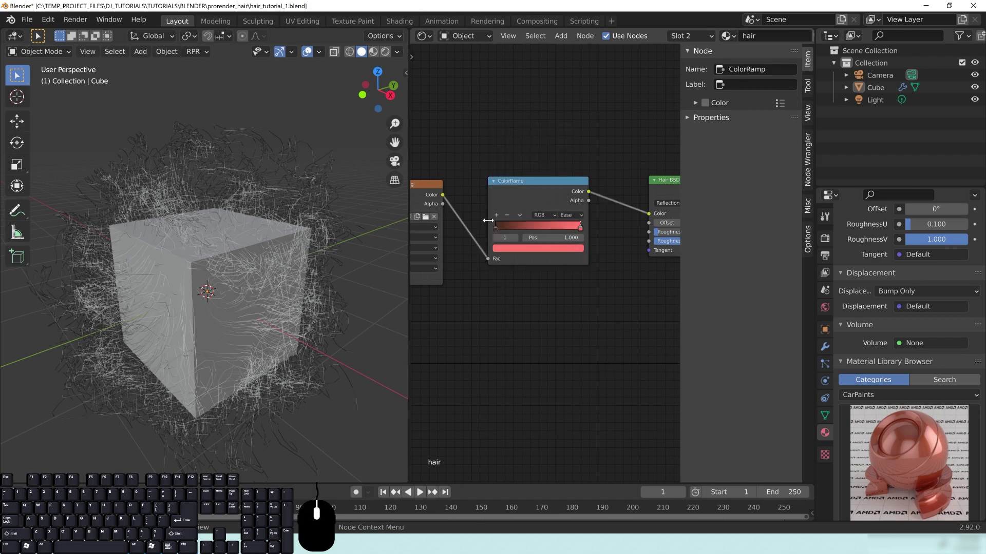
- Select the ColorRamp's dark brown stop and render the 3D view to check the new hair colors
mouse_move(495, 228)
left_mouse_down()
mouse_move(531, 229)
mouse_move(466, 233)
left_mouse_up()
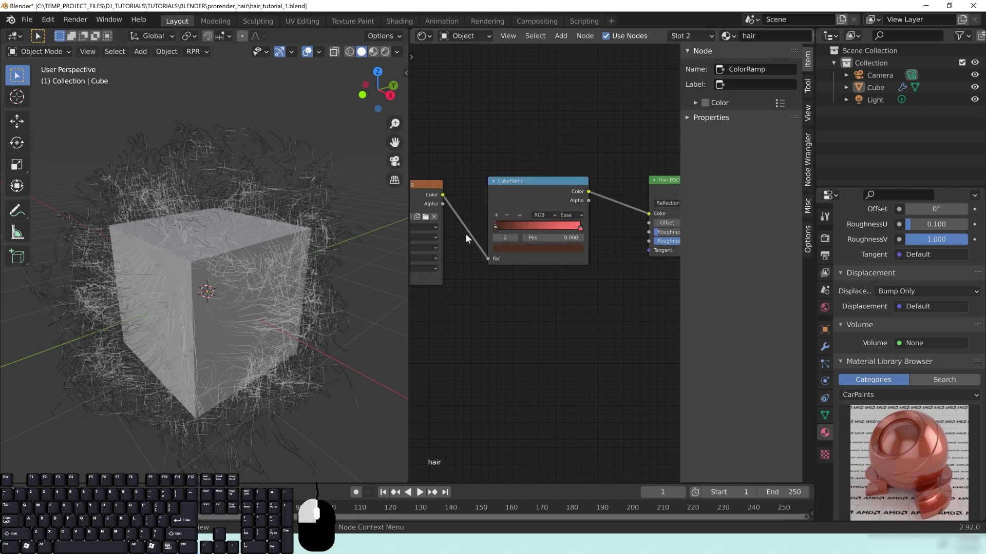
key("z")
left_click(202, 229)
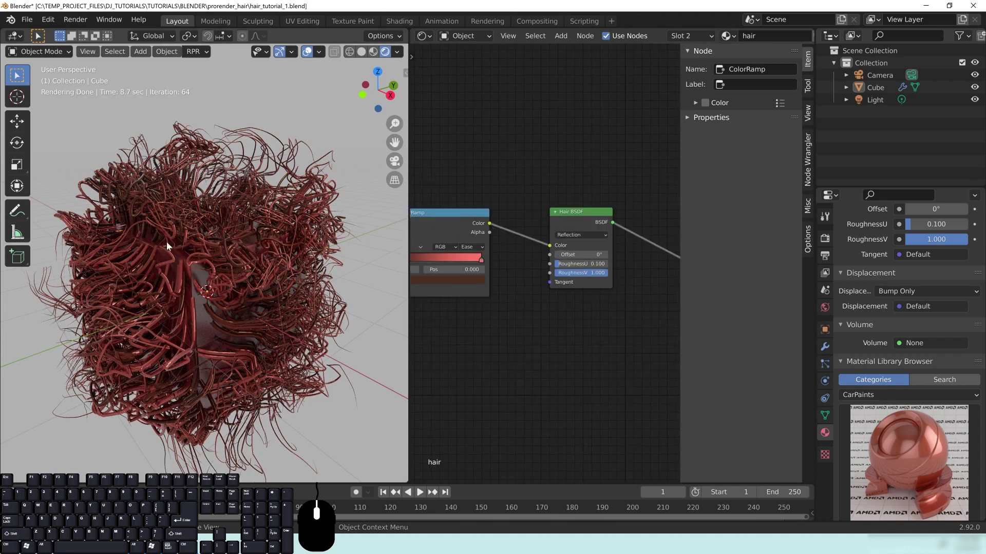
- Try a RoughnessV of 0.1 and a RoughnessU of 1.0 on the Hair BSDF
type("0.1")
key("Return")
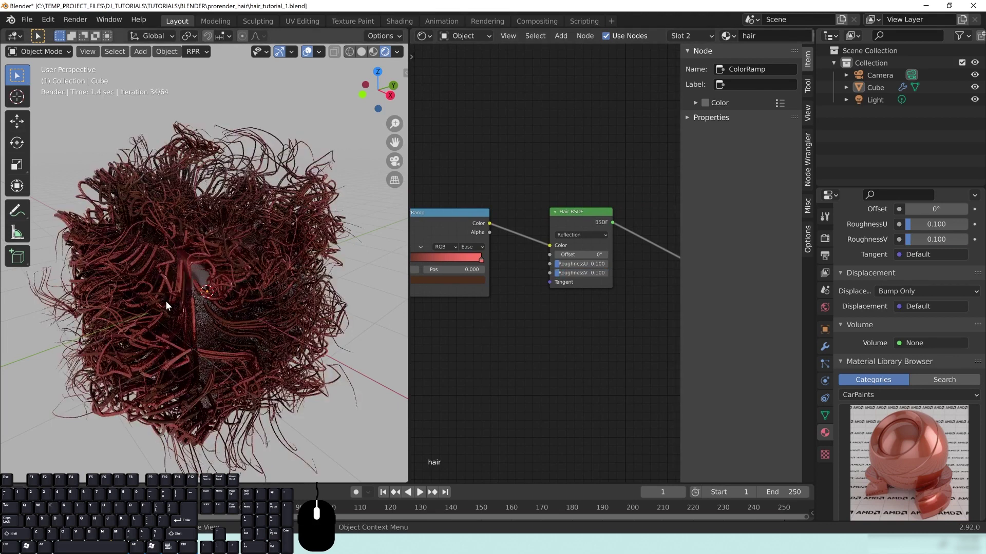
double_click(582, 264)
type("1.0")
key("Return")
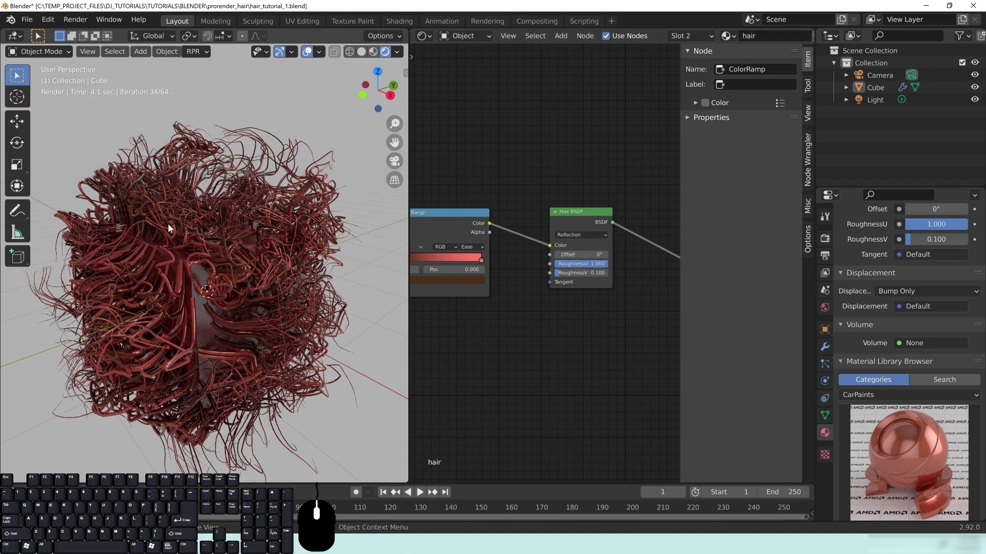
- Set the Hair BSDF's RoughnessV to 1.0 and RoughnessU to 0.25
type("1.0")
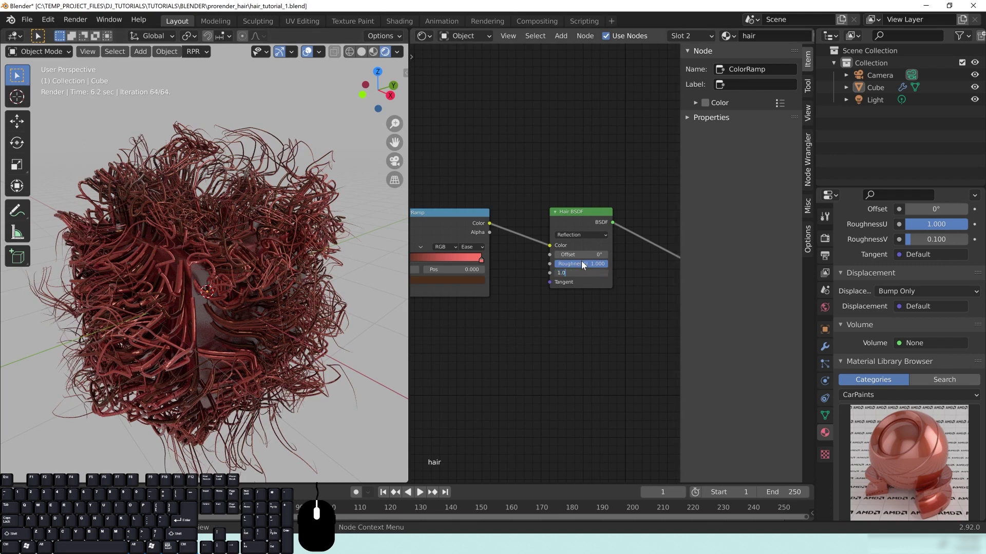
key("Return")
type(".25")
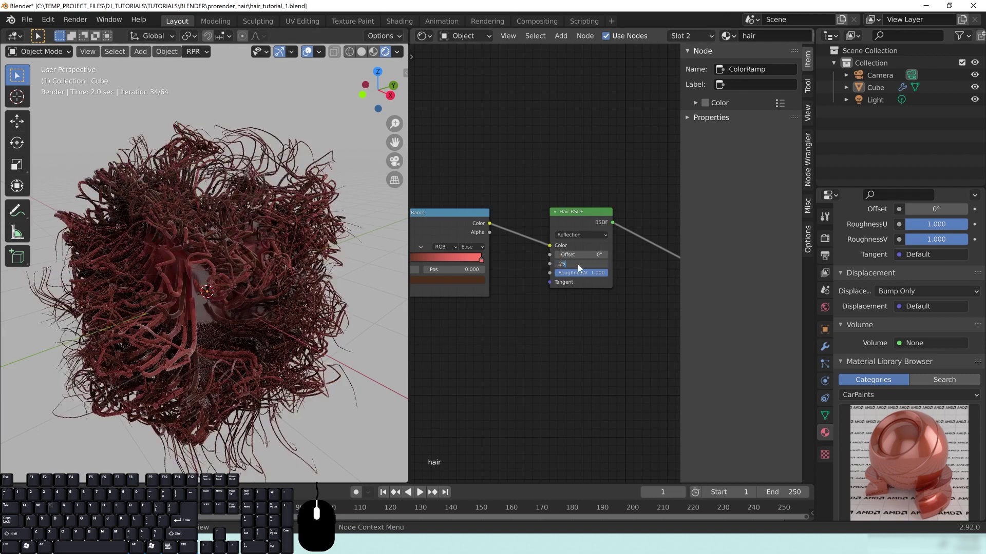
key("Return")
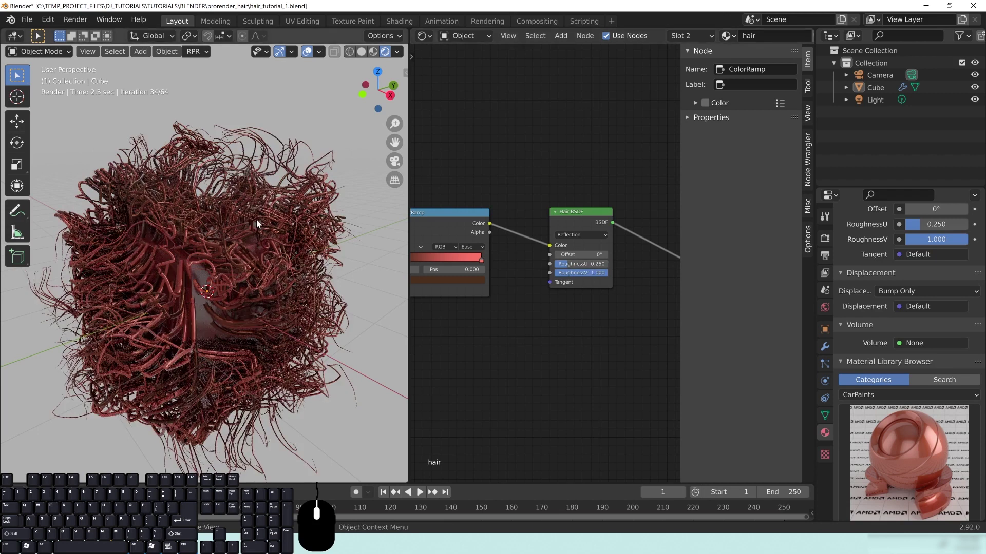
- Move the Hair BSDF node slightly closer to the ColorRamp and a little higher
left_click_drag(580, 211, 500, 213)
left_click(526, 352)
middle_click_drag(412, 309, 451, 299)
mouse_move(556, 200)
left_mouse_down()
mouse_move(546, 199)
mouse_move(555, 197)
left_mouse_up()
middle_click_drag(515, 336, 518, 335)
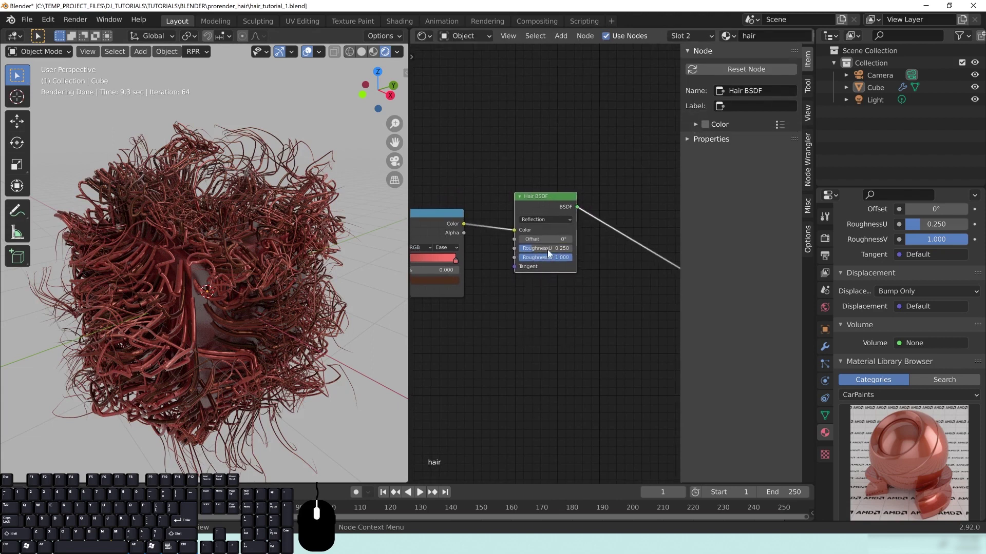
middle_click_drag(519, 339, 532, 334)
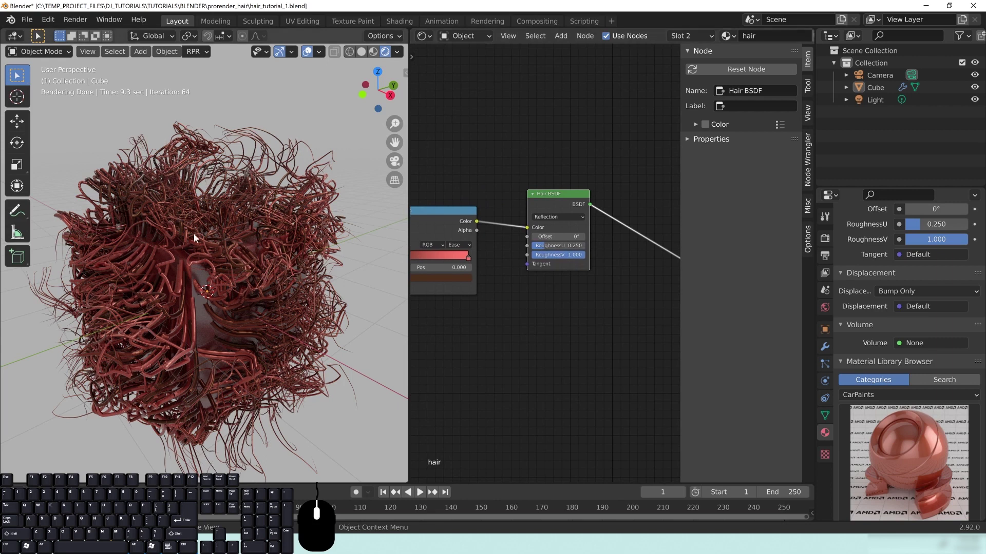
middle_click_drag(541, 368, 572, 325)
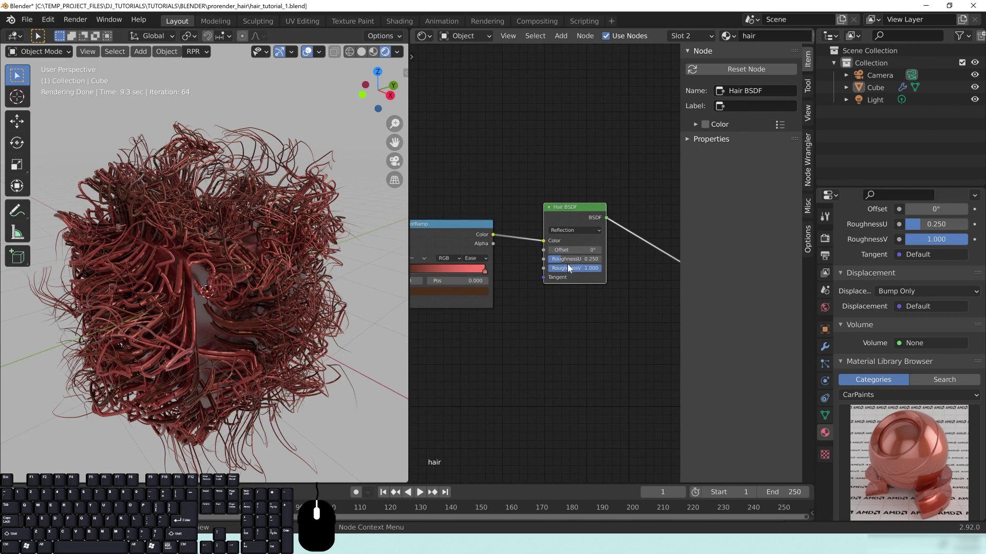
middle_click_drag(624, 388, 389, 271)
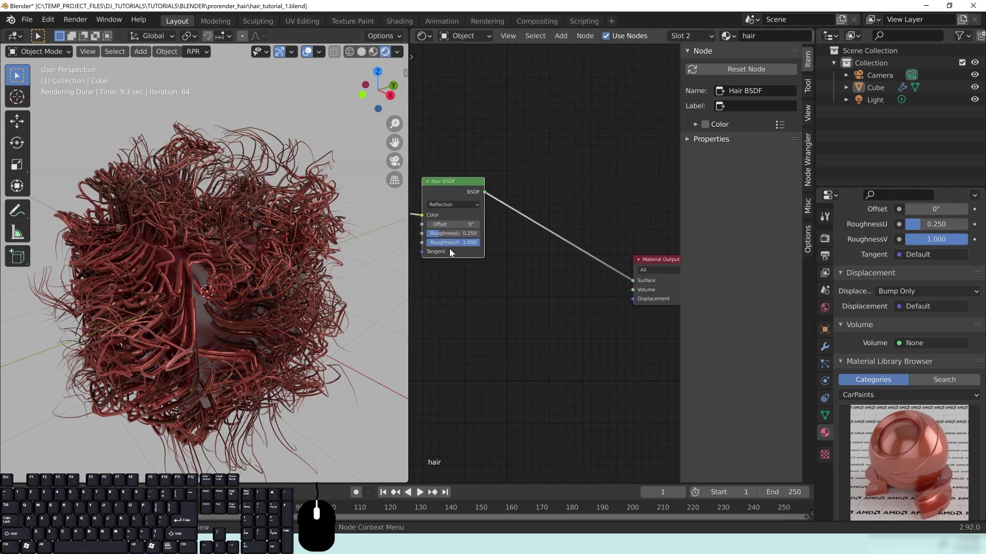
middle_click_drag(596, 333, 640, 320)
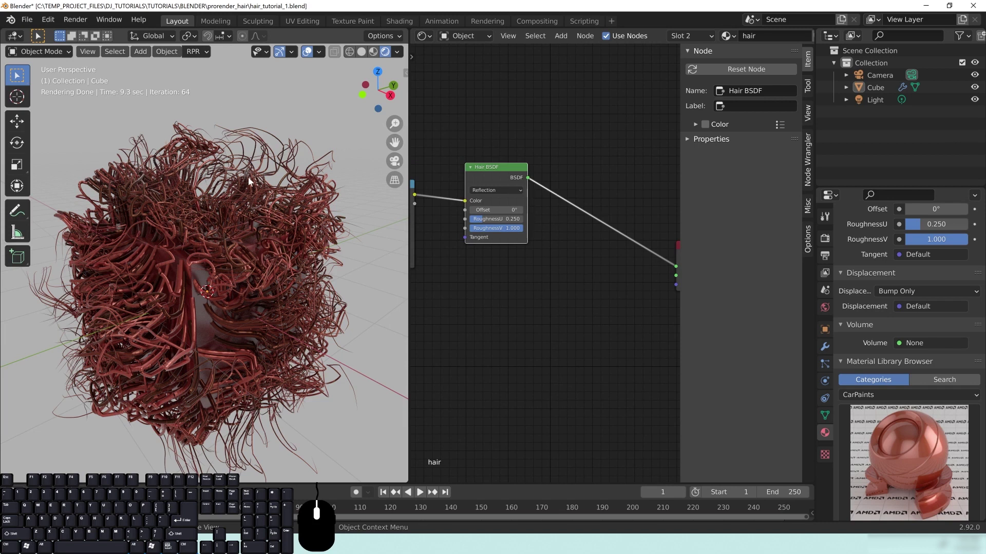
middle_click_drag(518, 249, 526, 250)
left_click_drag(512, 219, 488, 219)
middle_click_drag(618, 346, 585, 329)
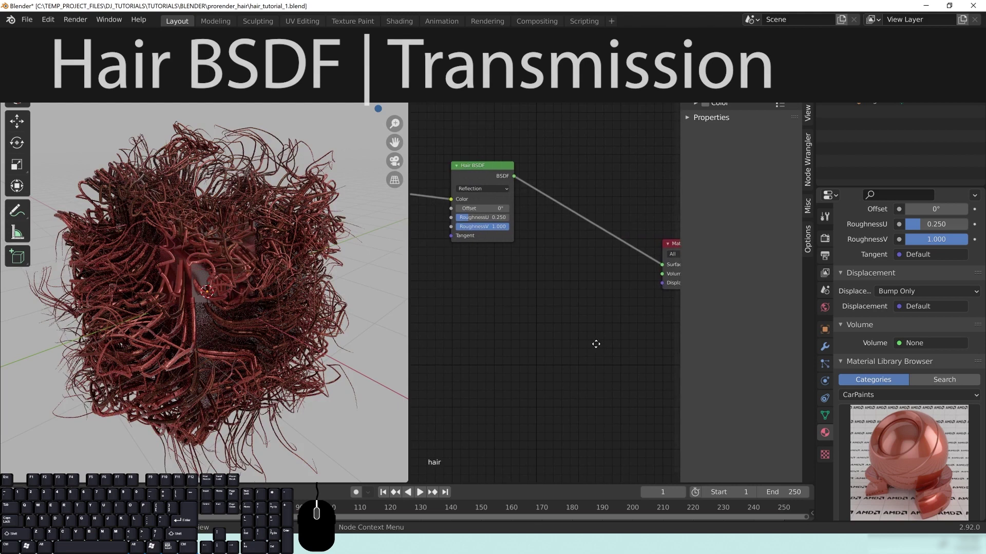
- Insert an Add Shader node into the link between the Hair BSDF and the Material Output
scroll(586, 330, "down", 3)
left_click(525, 318)
middle_click_drag(510, 279, 555, 274)
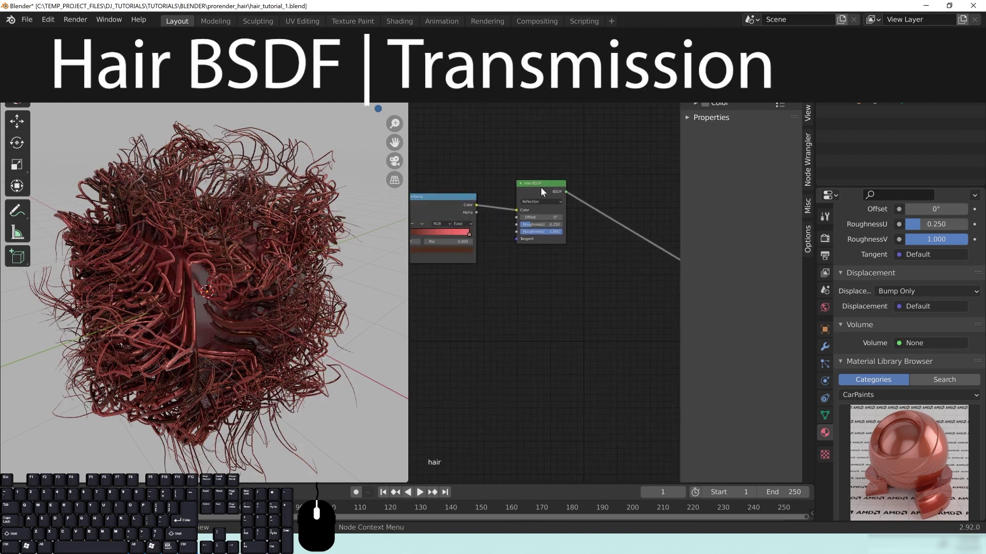
middle_click_drag(609, 314, 603, 321)
key("shift+a")
mouse_move(544, 240)
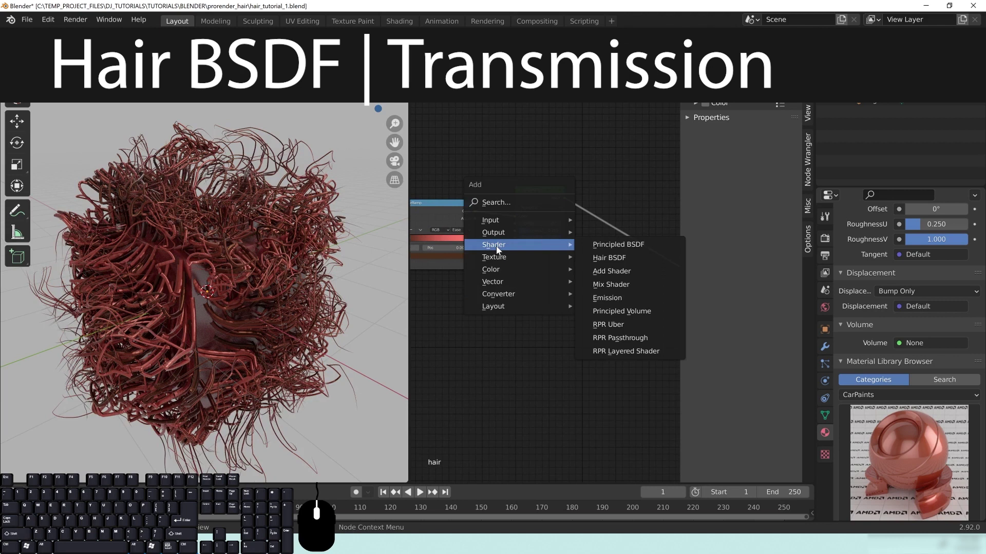
left_click(622, 271)
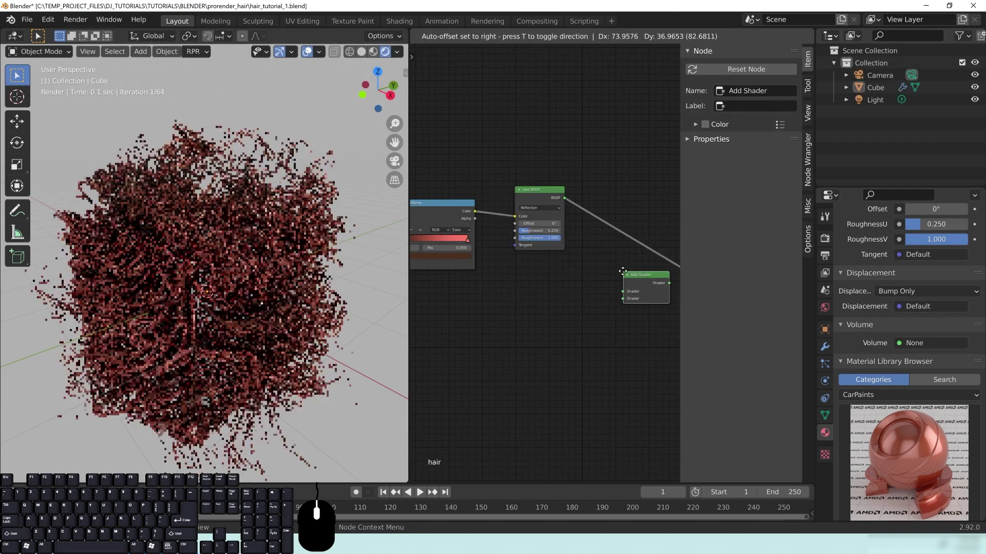
left_click(630, 249)
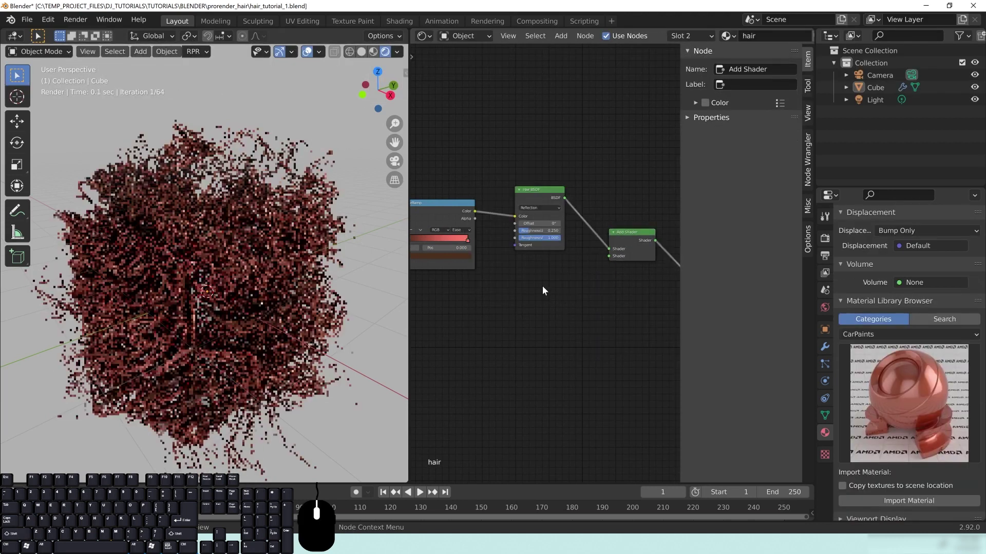
- Place a second Hair BSDF node below the first one and switch the 3D view to solid shading
key("shift+a")
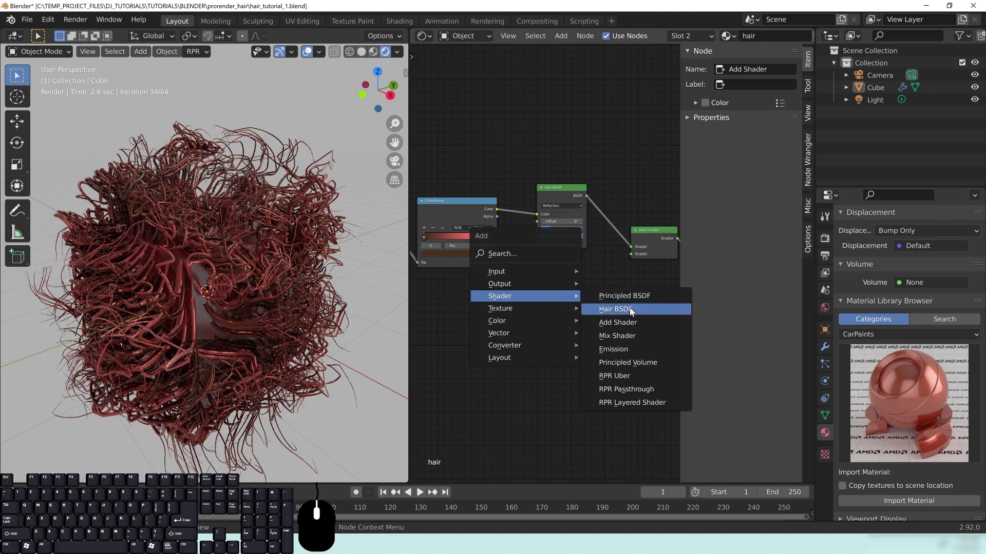
left_click(592, 303)
left_click(541, 271)
key("z")
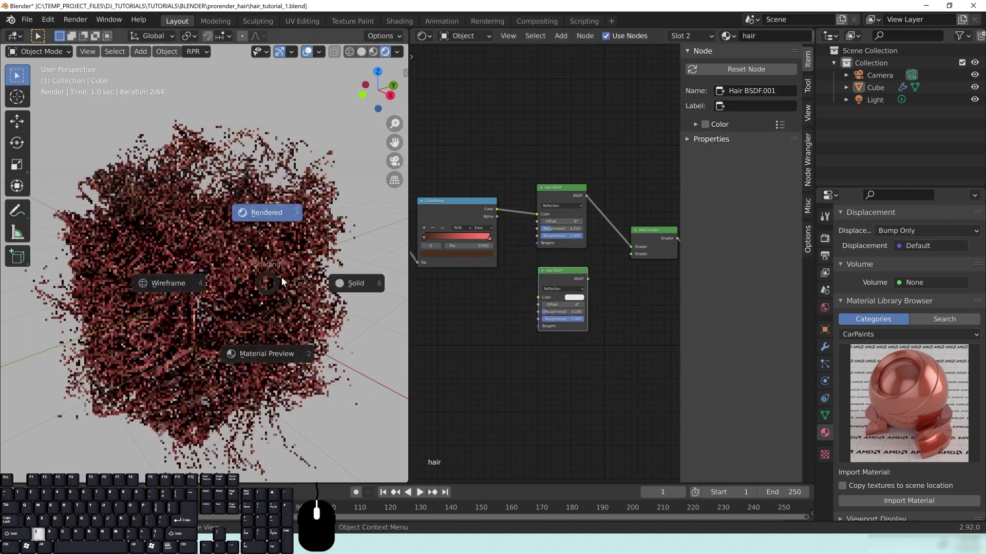
left_click(344, 280)
- Set the second Hair BSDF to Transmission and connect its BSDF output to the Add Shader's second input
scroll(551, 349, "down", 3, "ctrl")
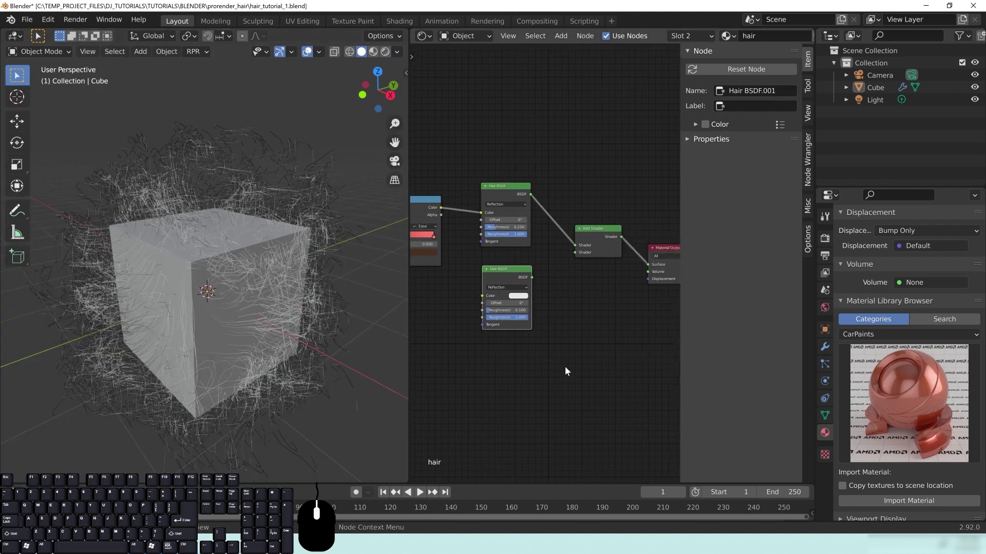
scroll(565, 367, "up", 2)
left_click(526, 291)
left_click(511, 308)
scroll(543, 399, "down", 1, "ctrl")
left_click_drag(571, 275, 625, 244)
scroll(532, 328, "down", 3, "ctrl")
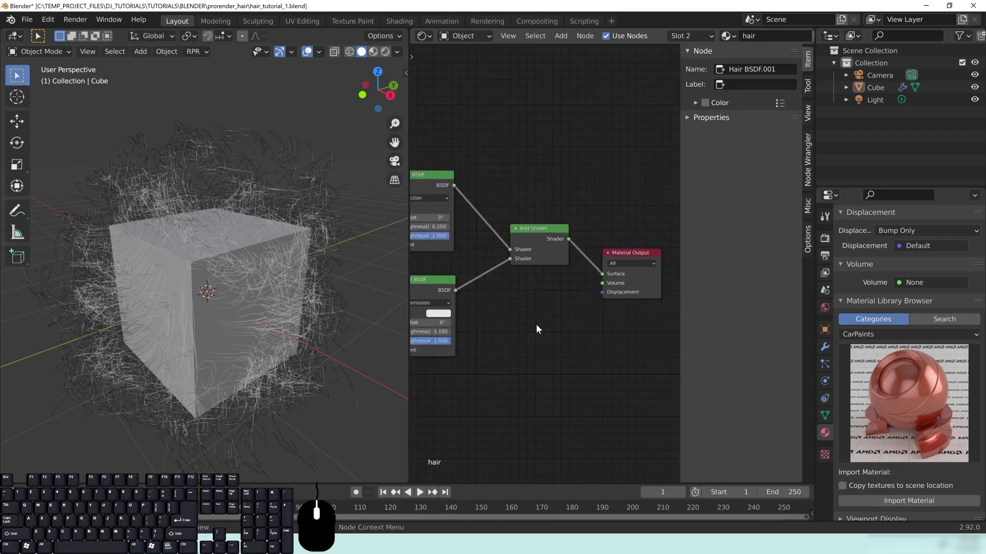
scroll(536, 324, "up", 1, "ctrl")
scroll(520, 353, "up", 1, "ctrl")
- Render the 3D view and move the ColorRamp's color link from the reflection Hair BSDF to the transmission Hair BSDF
key("z")
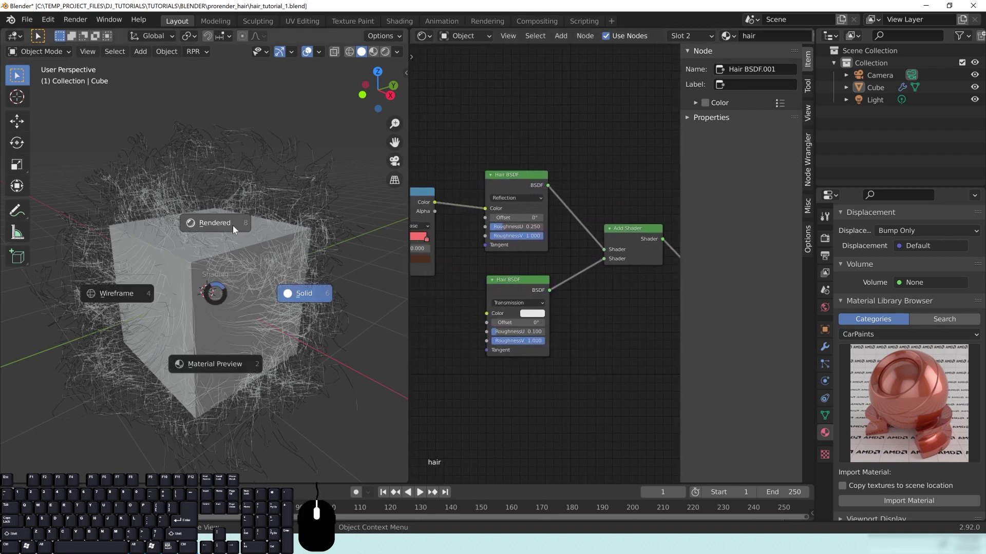
left_click(232, 226)
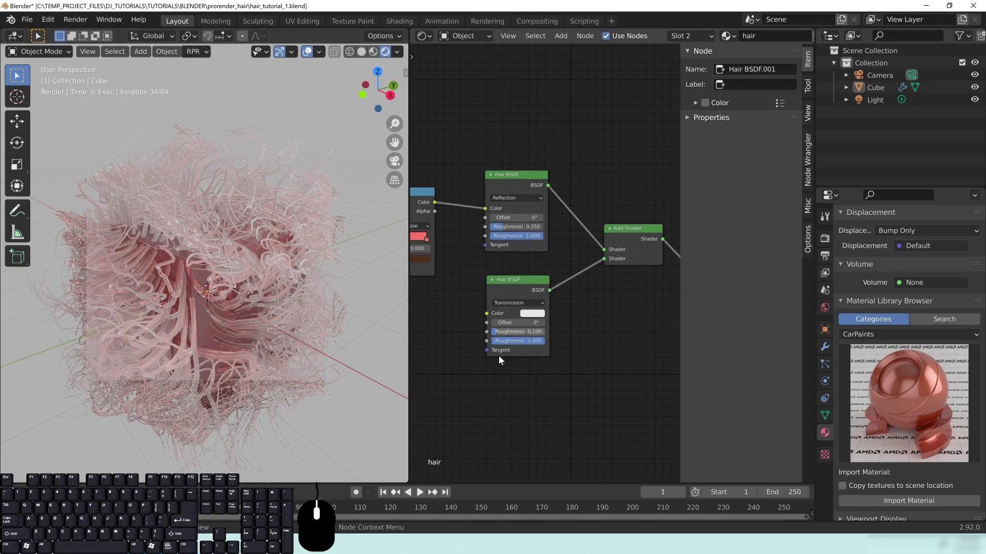
middle_click_drag(506, 331, 531, 333)
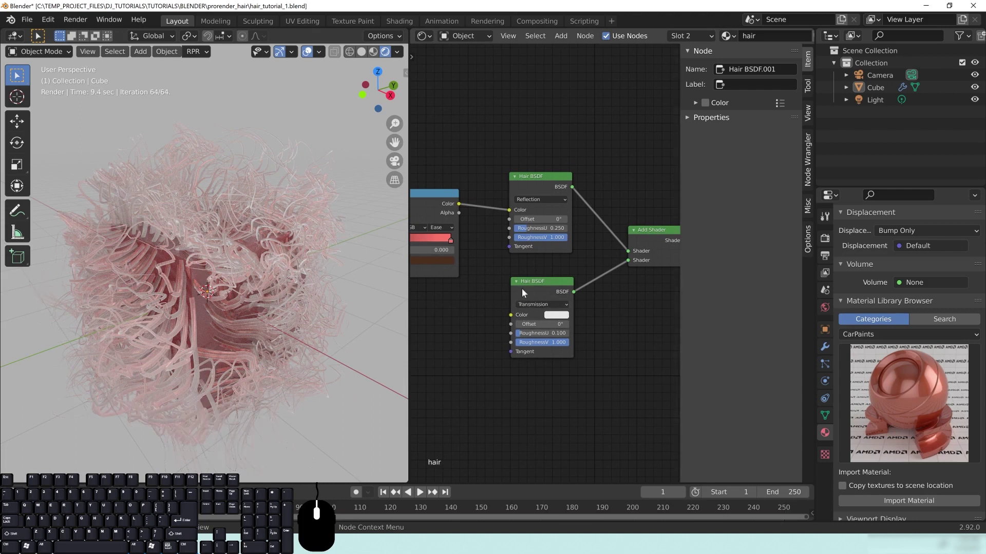
middle_click_drag(587, 231, 556, 255)
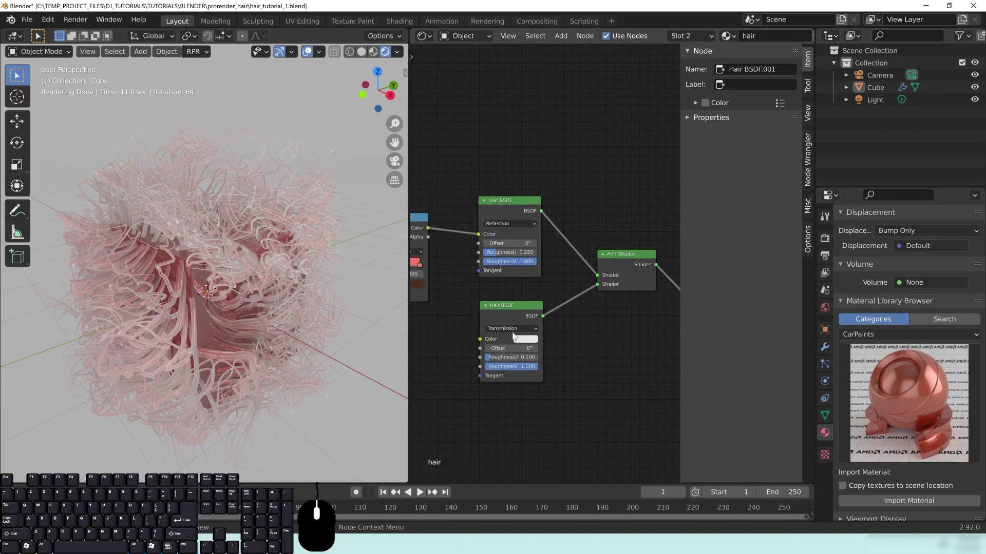
middle_click_drag(456, 328, 539, 323)
left_click_drag(562, 229, 564, 334)
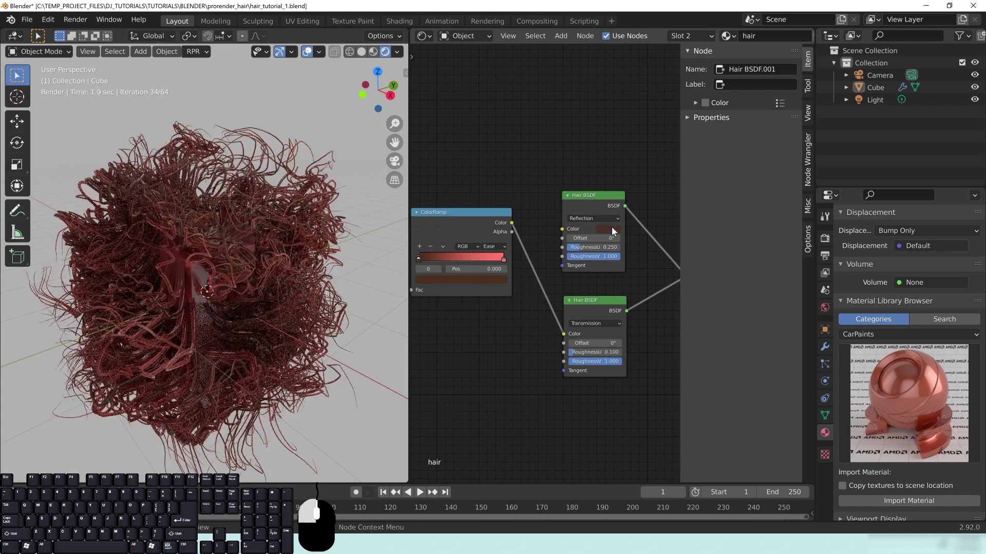
- Try a light, nearly neutral grey as the reflection Hair BSDF's color
left_click(610, 229)
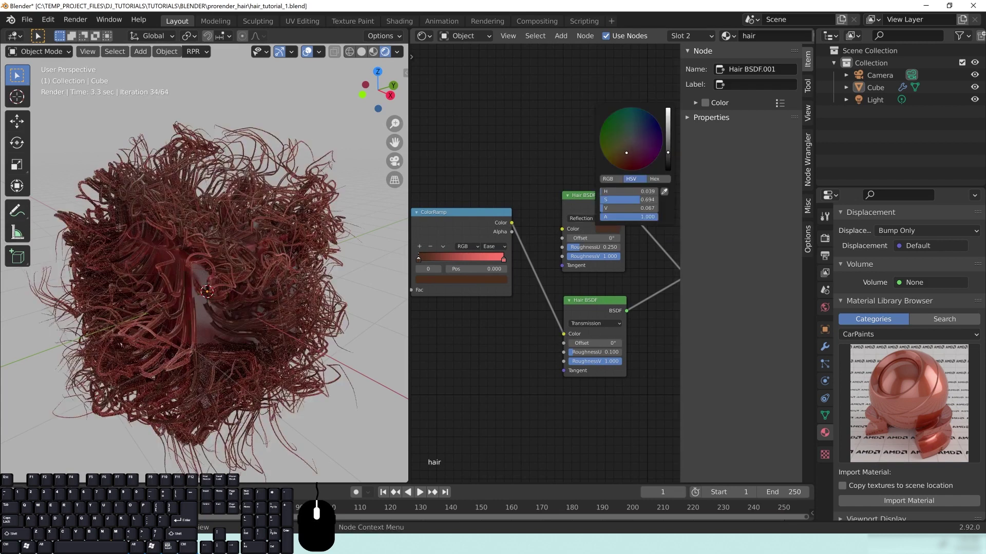
left_click_drag(626, 153, 630, 140)
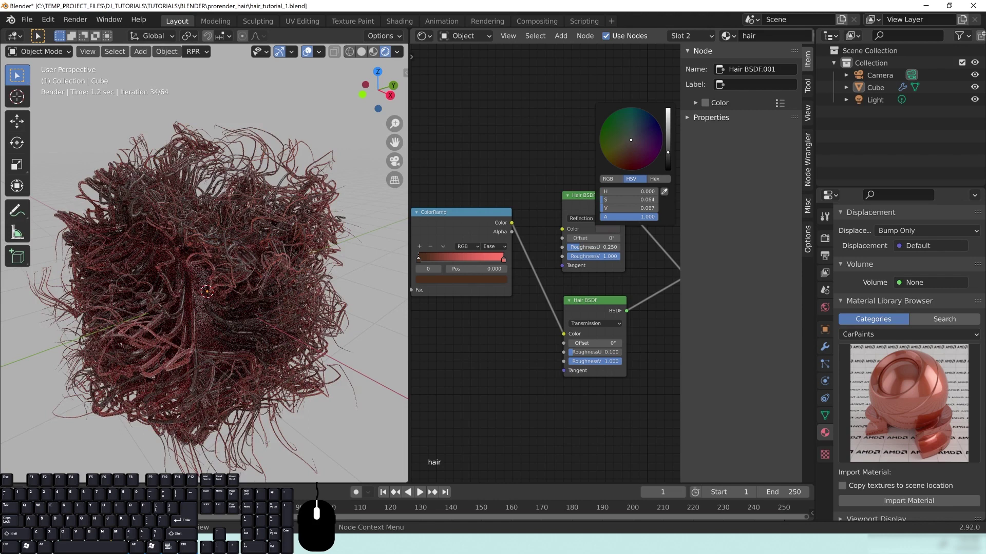
left_click_drag(668, 153, 669, 115)
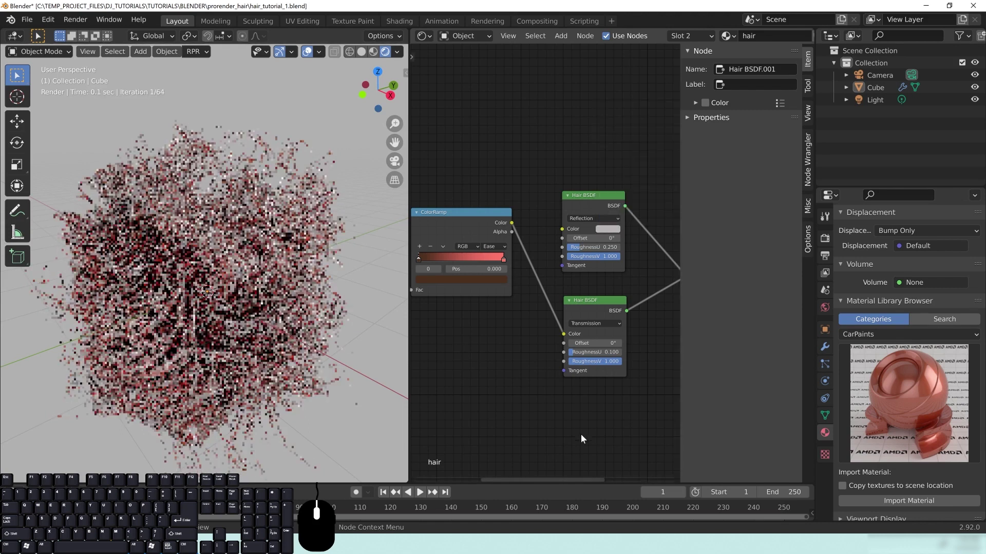
middle_click_drag(583, 440, 550, 447)
middle_click_drag(626, 312, 606, 328)
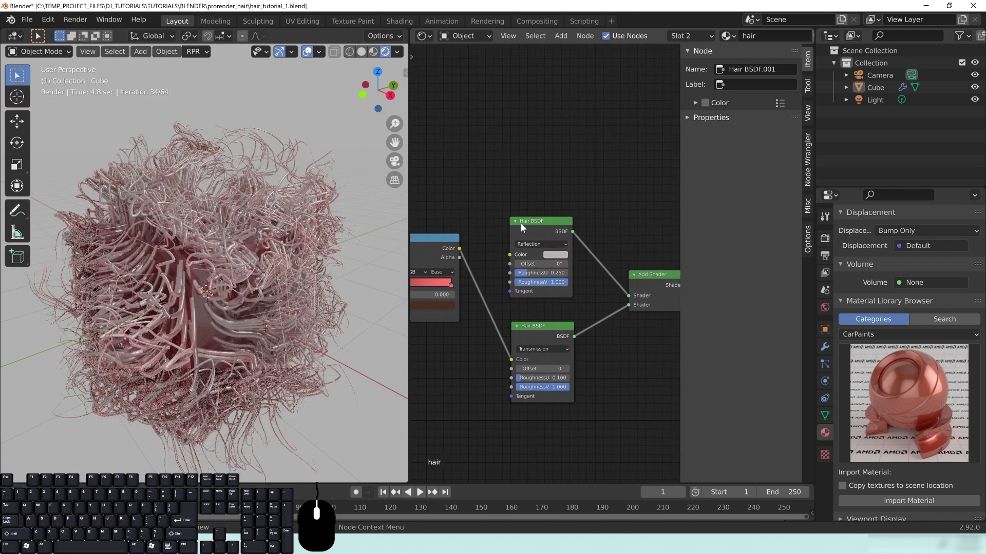
- Move the ColorRamp and Image Texture nodes down to line up with the transmission Hair BSDF
middle_click_drag(452, 393, 552, 336)
scroll(554, 359, "down", 3)
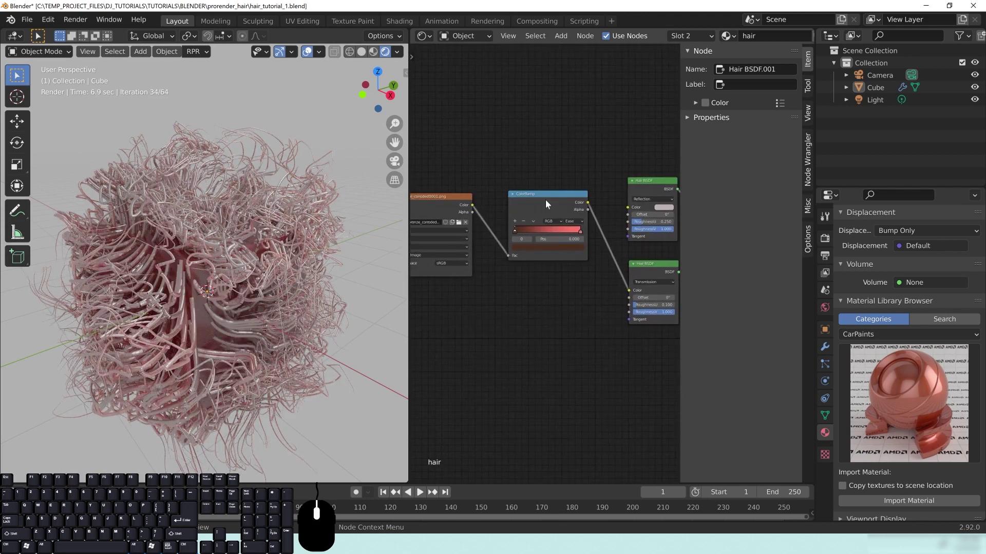
left_click_drag(545, 199, 542, 278)
middle_click_drag(429, 275, 525, 271)
left_click_drag(530, 202, 523, 271)
middle_click_drag(662, 333, 512, 403)
- Set the reflection Hair BSDF's color to a salmon tone with H 0.035, S 0.670 and V 0.487
scroll(552, 273, "up", 5)
left_click(552, 273)
left_click(574, 177)
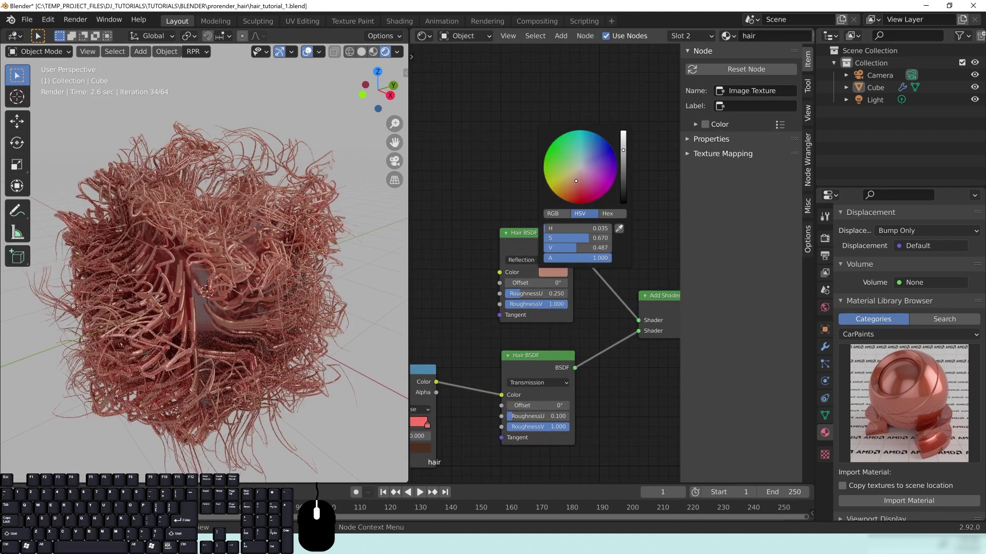
- Change the ColorRamp's end stop at position 1.000 to a more saturated orange-red
scroll(496, 308, "up", 1)
middle_click_drag(495, 328, 635, 254)
left_click(536, 392)
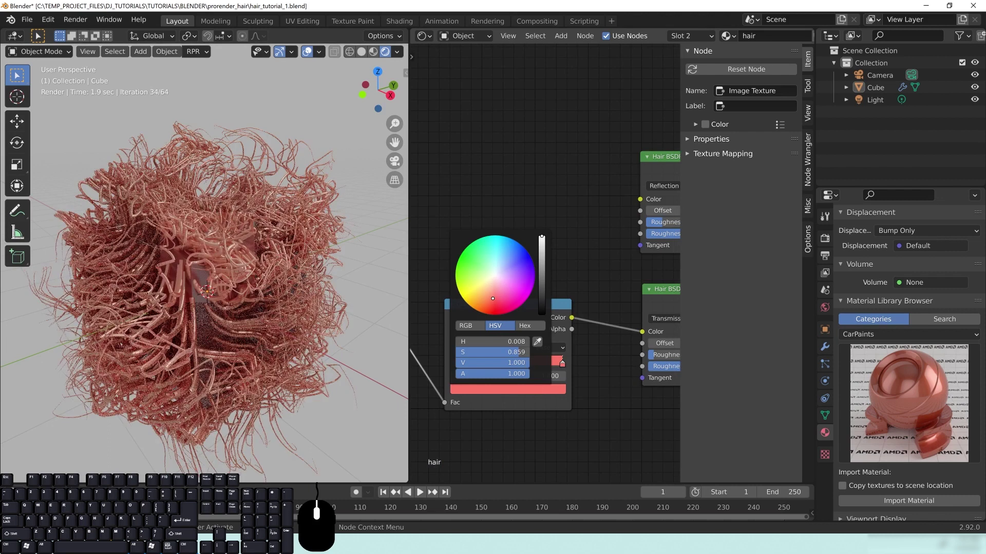
left_click_drag(493, 299, 490, 305)
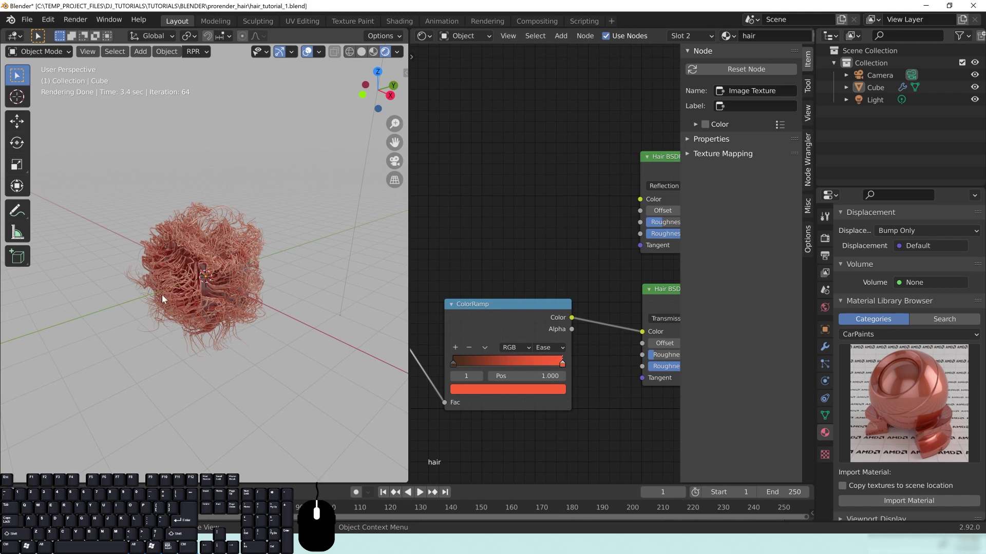
- Return the 3D view to solid shading and save the Blender file
mouse_move(206, 264)
middle_mouse_down()
mouse_move(248, 265)
mouse_move(224, 266)
middle_mouse_up()
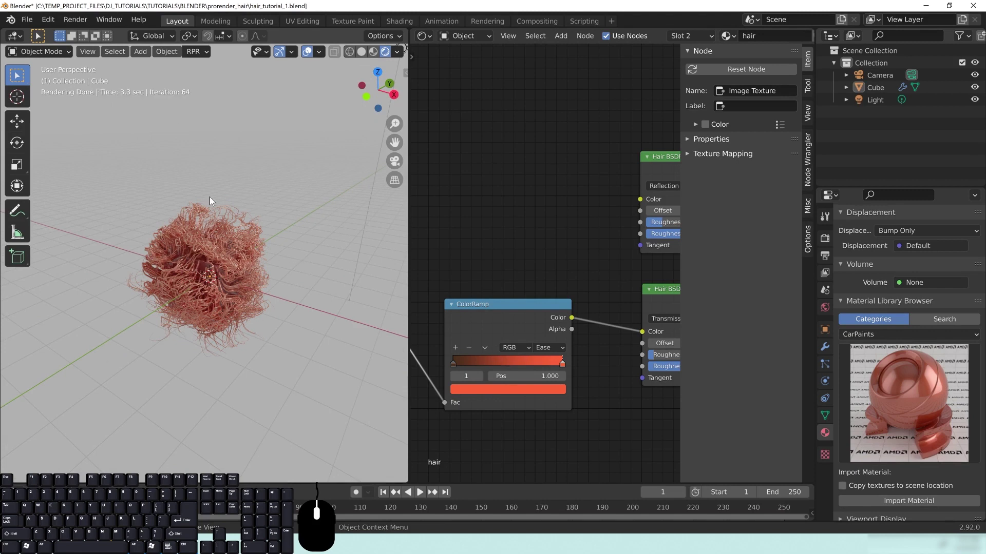
key("z")
left_click(291, 289)
key("ctrl+s")
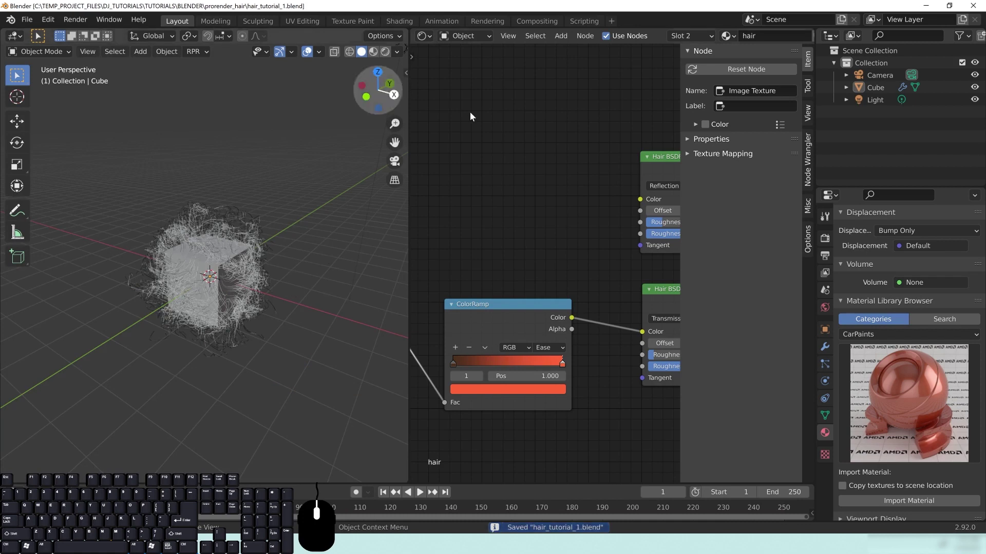
- Load studio_small_01_4k.hdr from the HDRI folder as the world's IBL environment light image
left_click(825, 308)
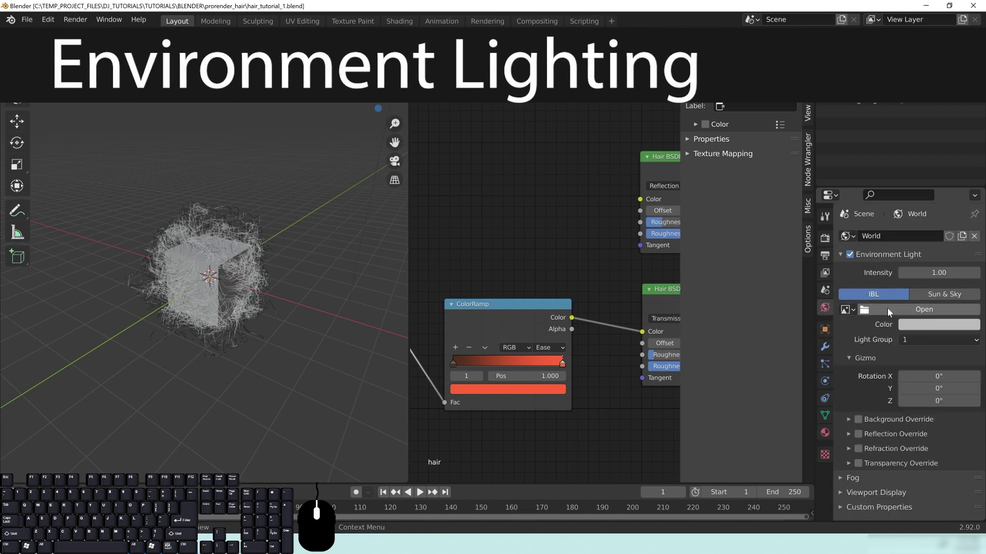
left_click(889, 310)
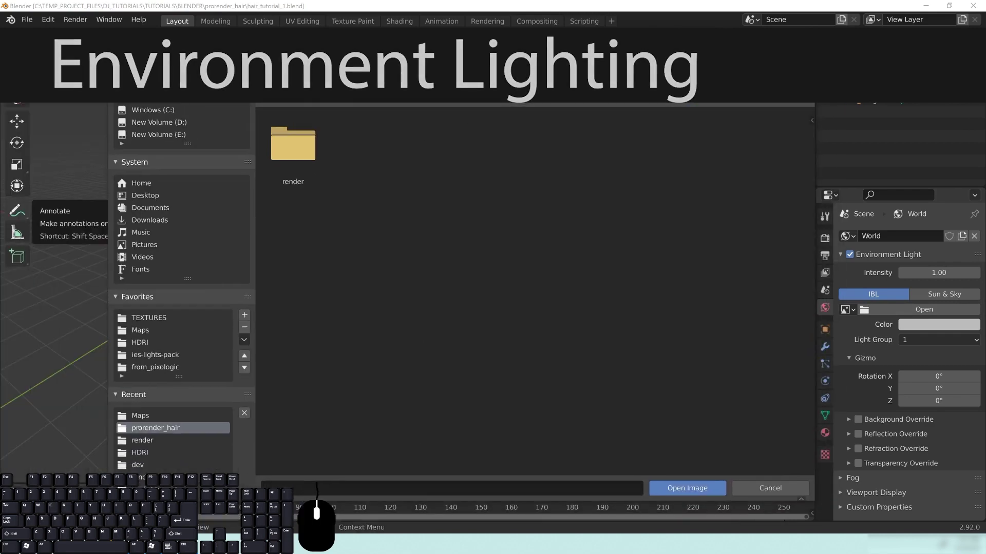
left_click(140, 343)
left_click_drag(489, 77, 449, 43)
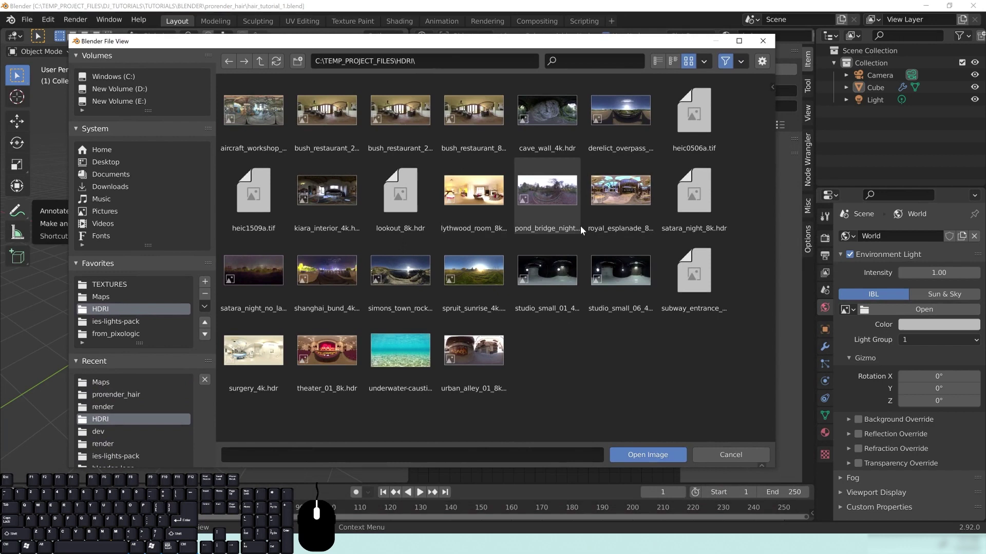
left_click(547, 269)
left_click(636, 456)
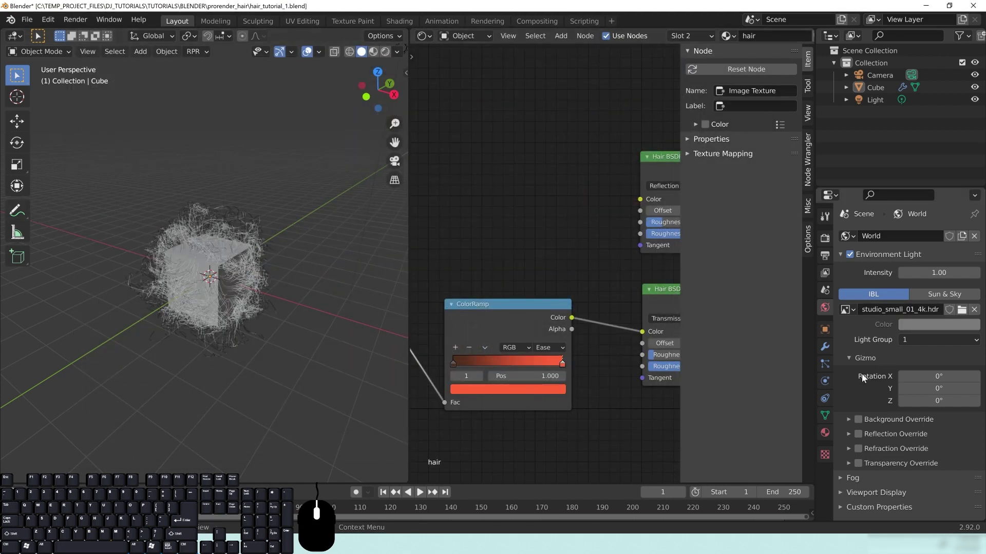
- Switch the 3D view to rendered shading and examine the fur closely under the new environment lighting
key("z")
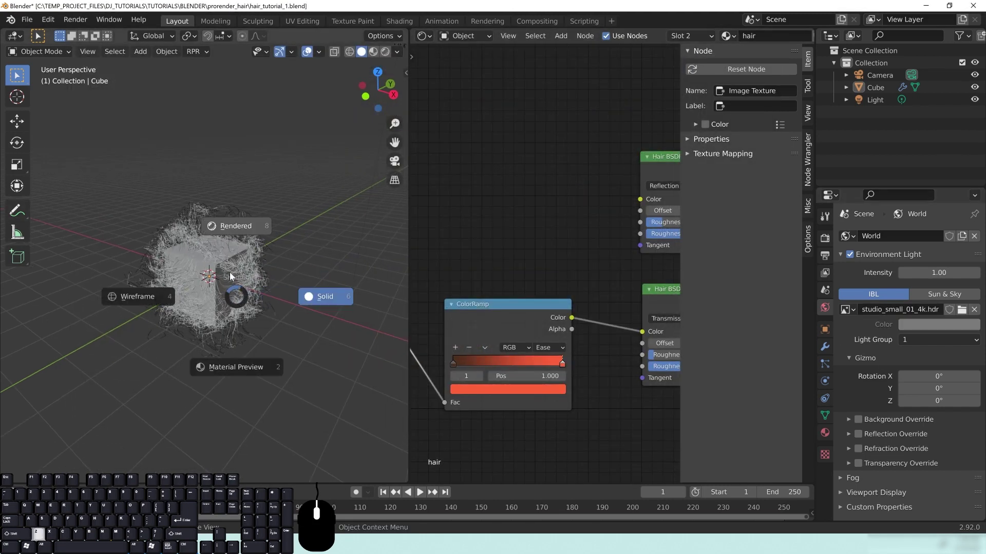
left_click(233, 230)
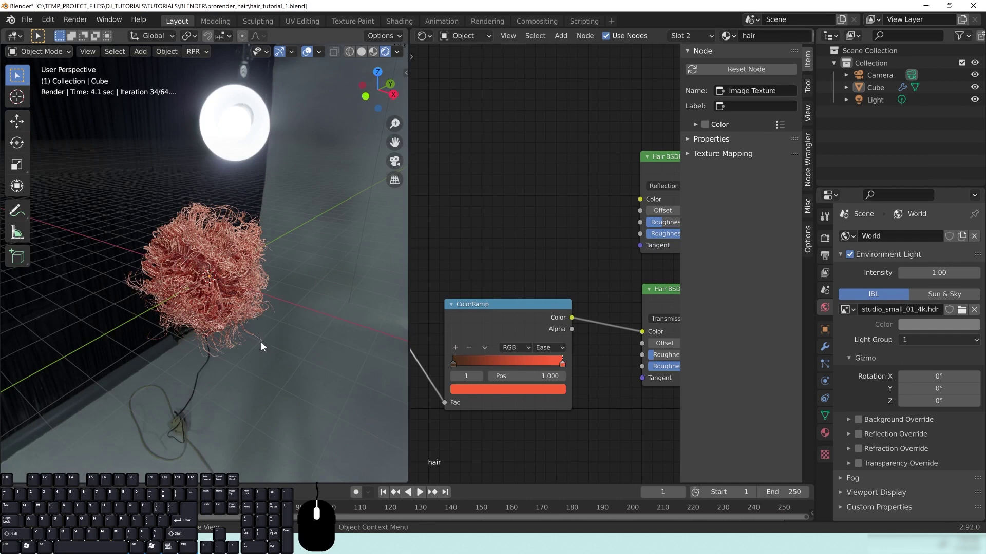
scroll(265, 341, "up", 2)
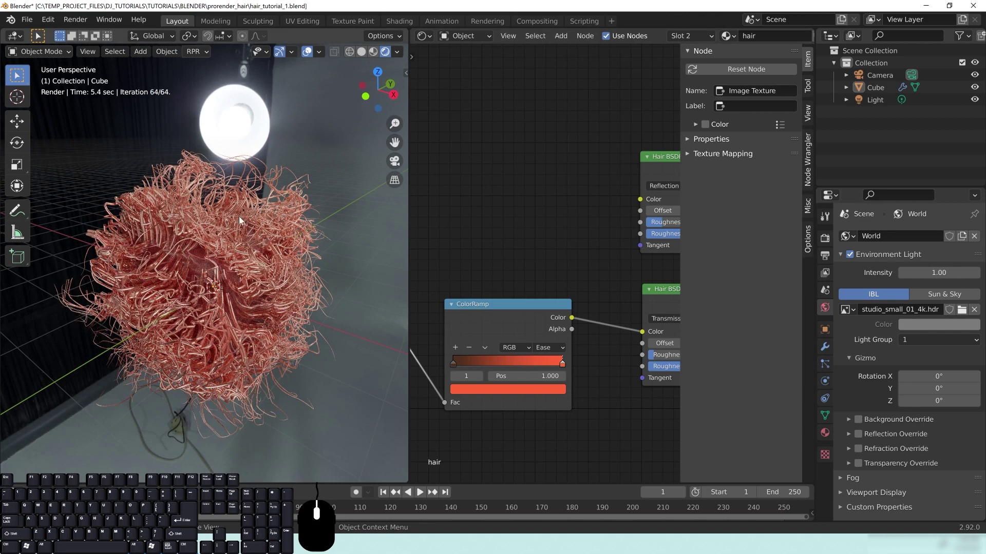
- Set the cube hair particle system's Hair Shape diameter scale to 0.01
left_click(825, 364)
scroll(877, 461, "down", 5)
left_click(888, 449)
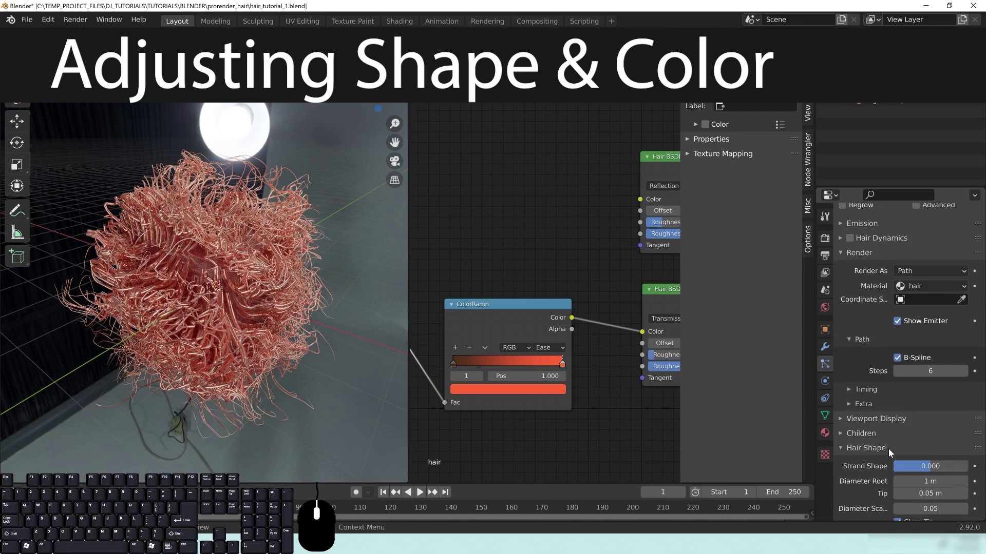
scroll(866, 474, "down", 3)
left_click(930, 424)
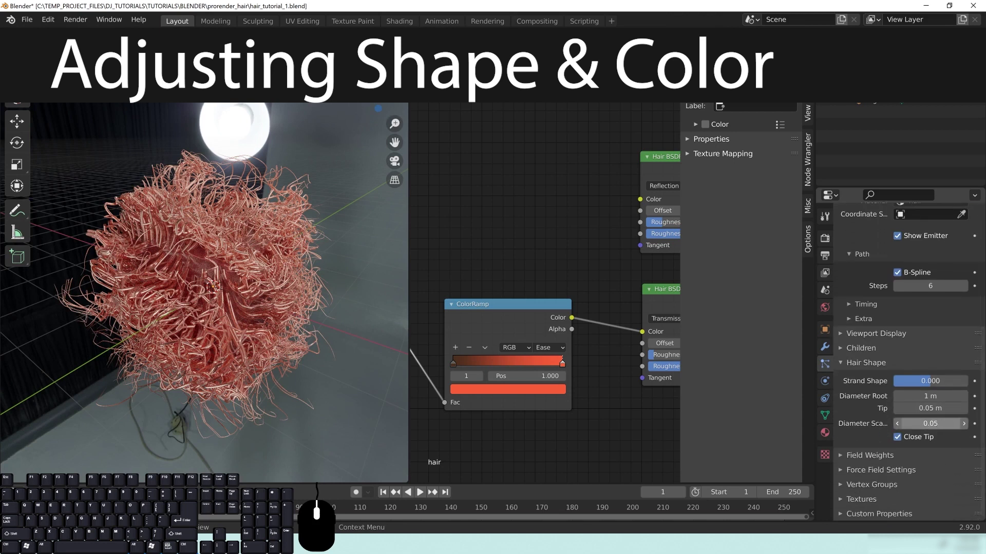
key("BackSpace")
type("1")
key("Return")
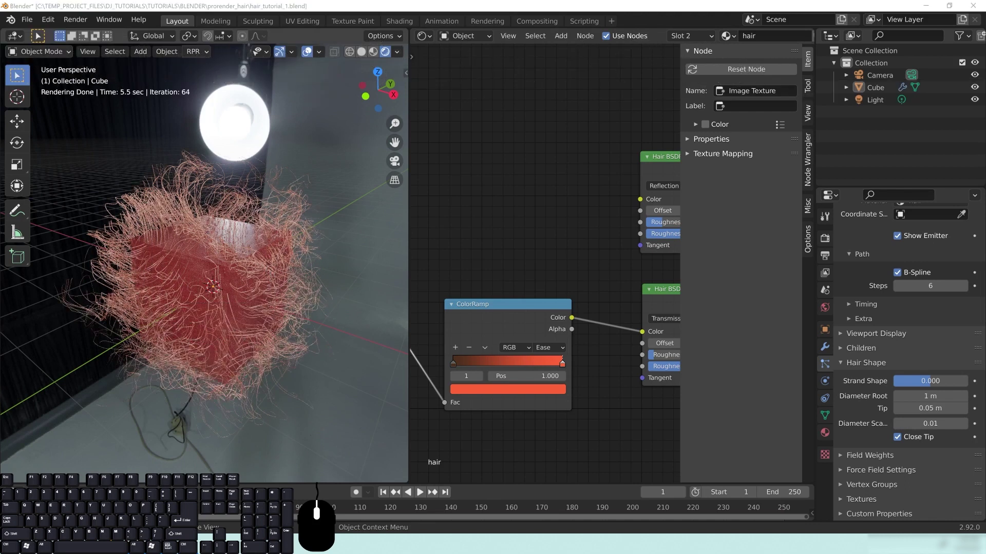
- Set RoughnessU to 0.25 on the Transmission Hair BSDF node
middle_click_drag(678, 350, 582, 347)
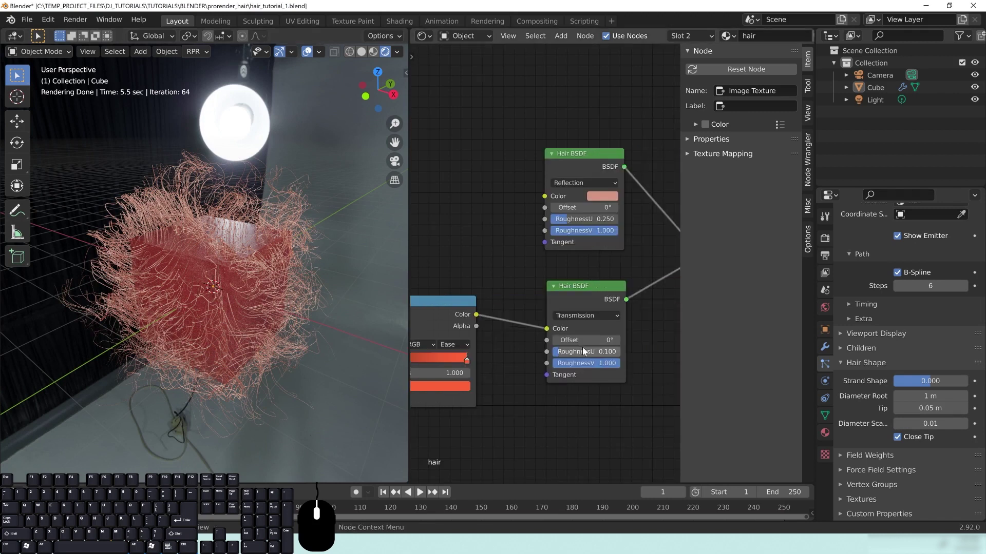
left_click(578, 353)
type("0.25")
key("Return")
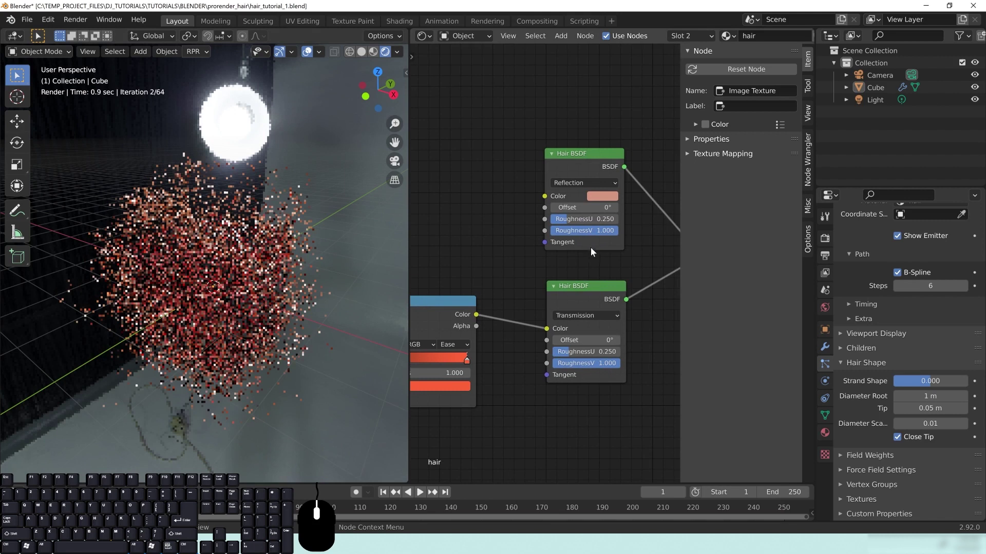
- Change the Reflection Hair BSDF's color to a more saturated, darker orange-brown
middle_click_drag(580, 252, 537, 279)
left_click(559, 224)
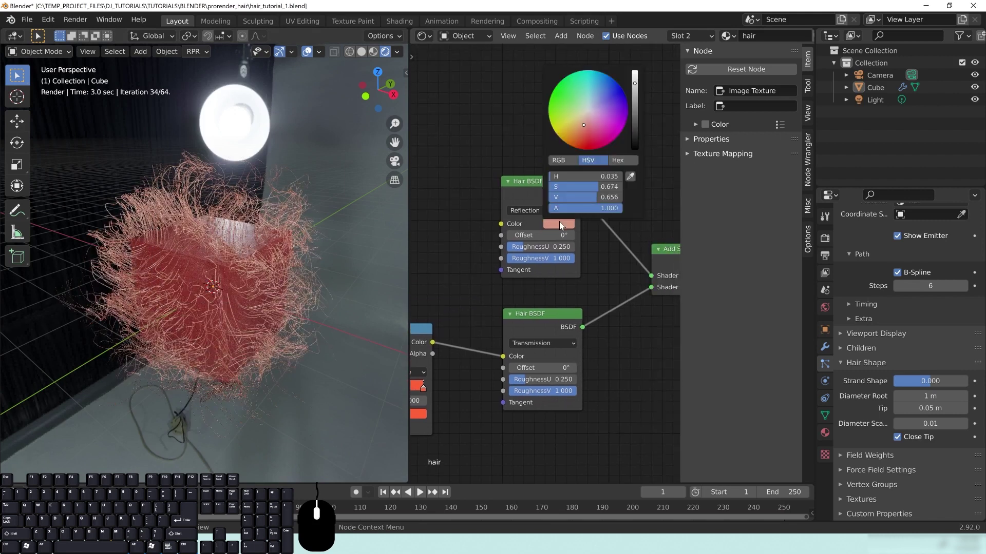
left_click(580, 132)
left_click(582, 132)
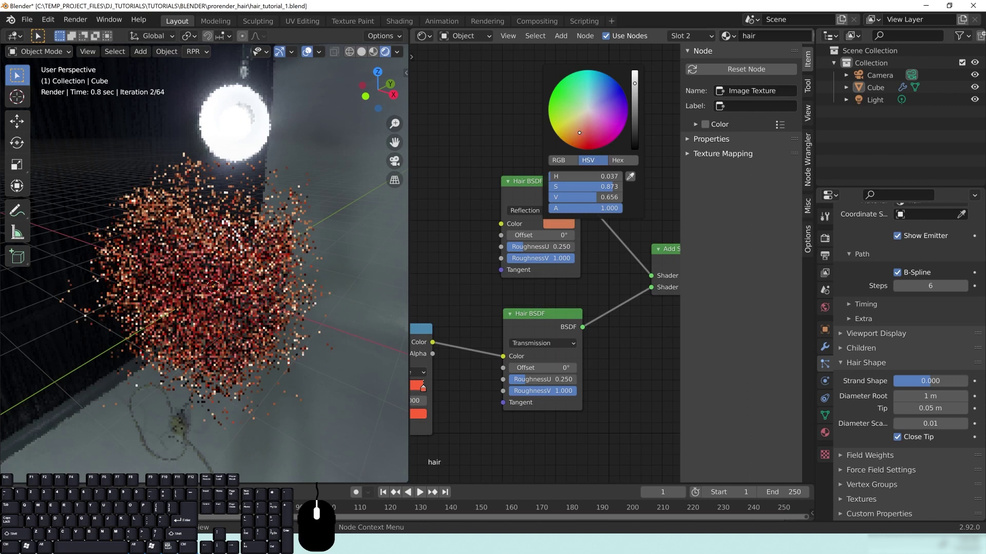
left_click(580, 131)
left_click(635, 113)
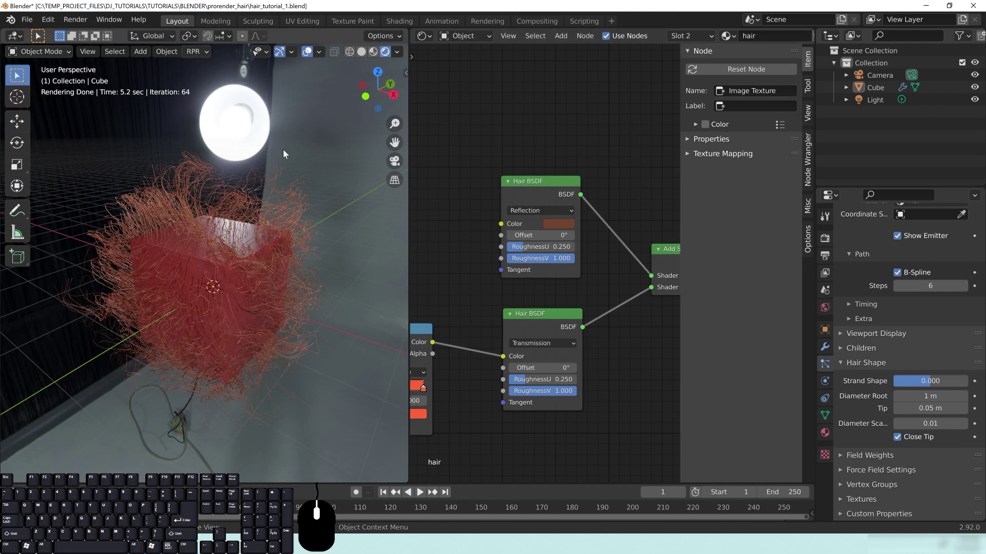
- Return the 3D view to solid shading and set the hair children's display amount to 100
key("z")
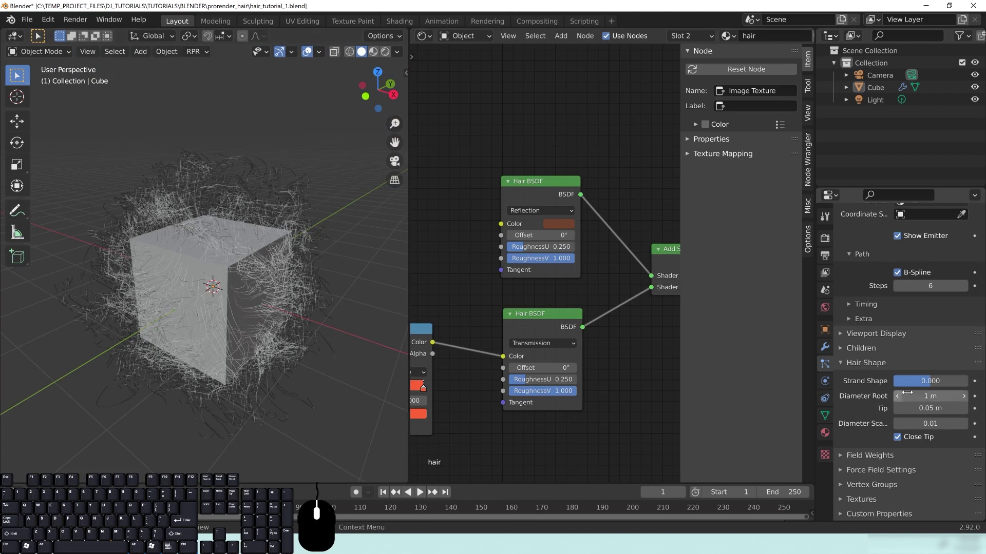
left_click(868, 363)
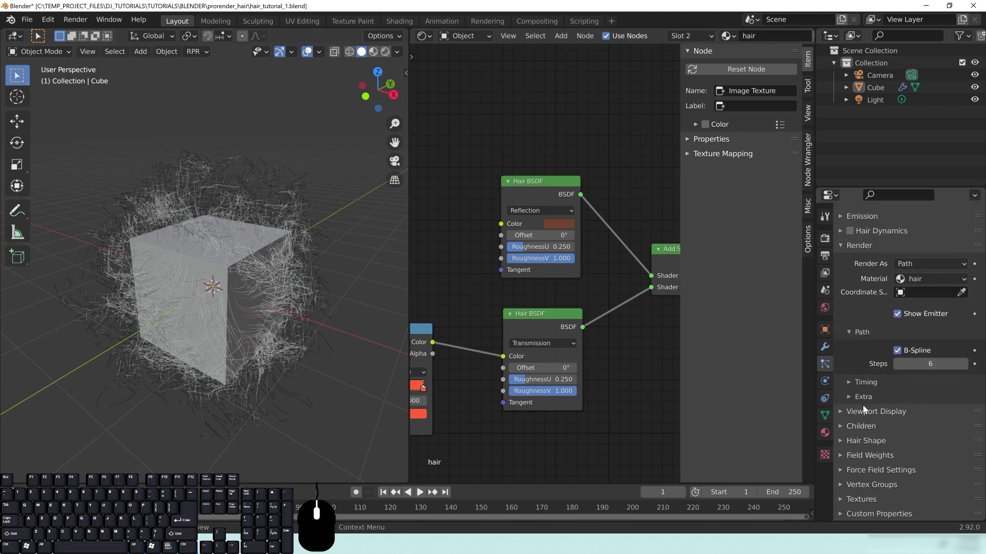
left_click(856, 427)
scroll(924, 411, "down", 3)
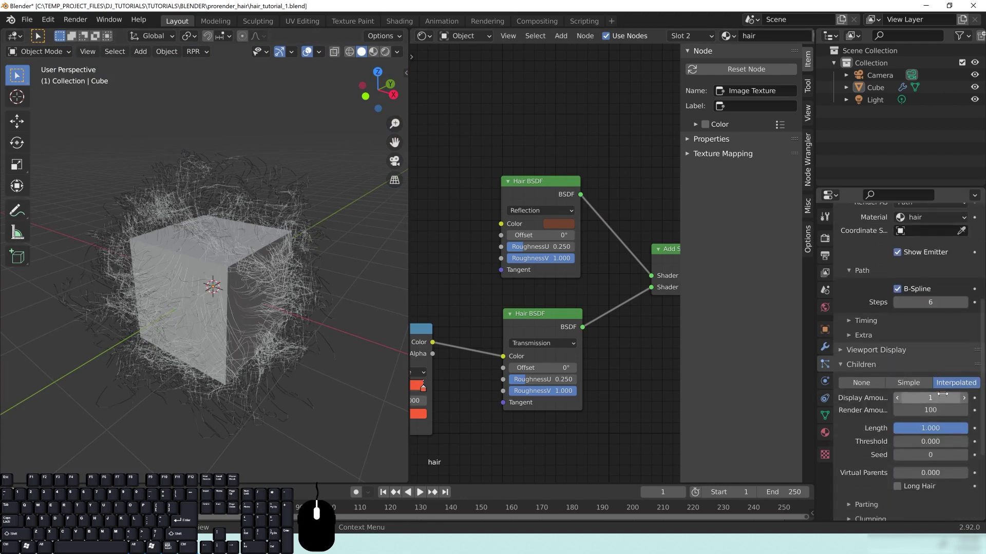
left_click(927, 399)
type("100")
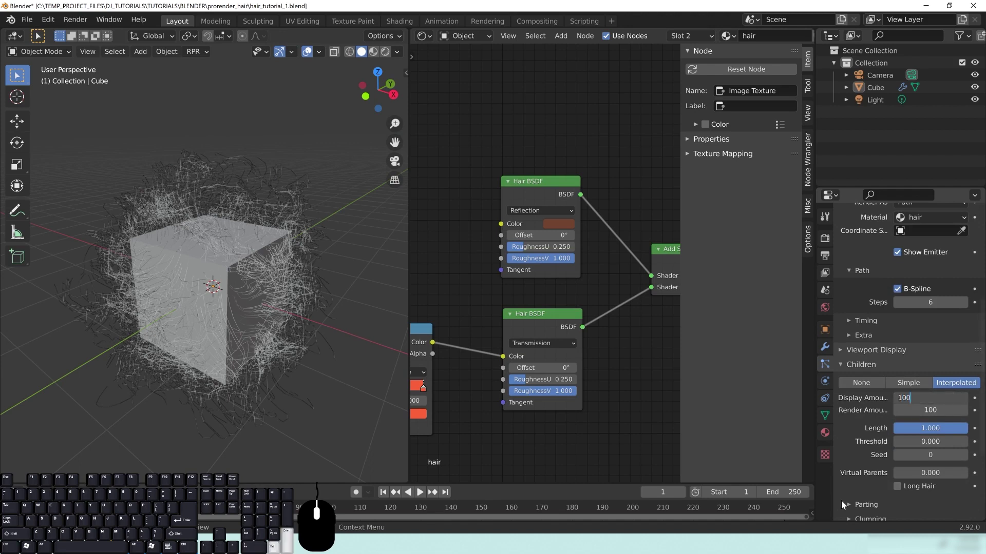
key("Return")
- Examine the denser fur from the camera and from other angles, using rendered shading
middle_click_drag(248, 293, 306, 309)
key("KP_0")
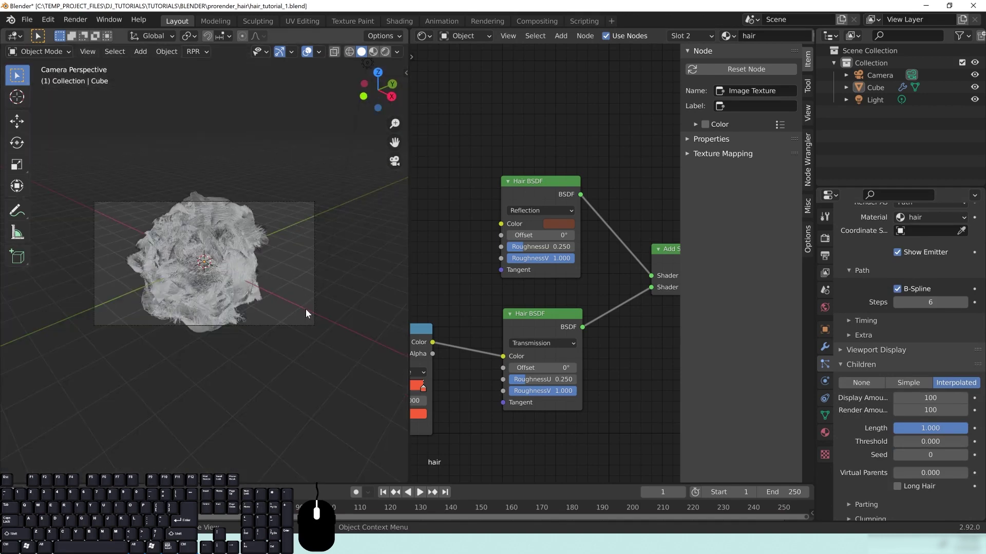
scroll(205, 307, "up", 3)
mouse_move(207, 303)
middle_mouse_down()
mouse_move(233, 273)
mouse_move(209, 272)
mouse_move(202, 259)
middle_mouse_up()
scroll(209, 272, "up", 3)
key("z")
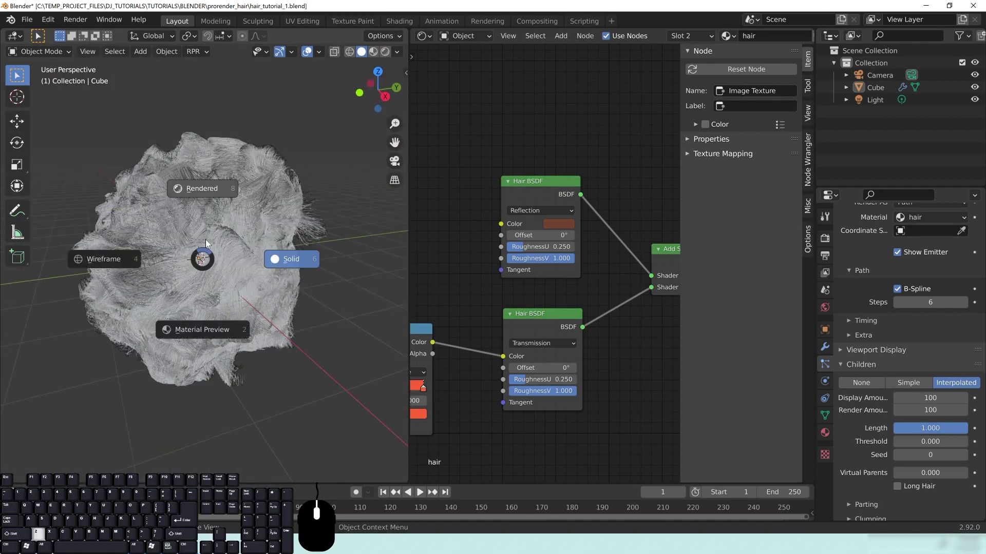
left_click(200, 188)
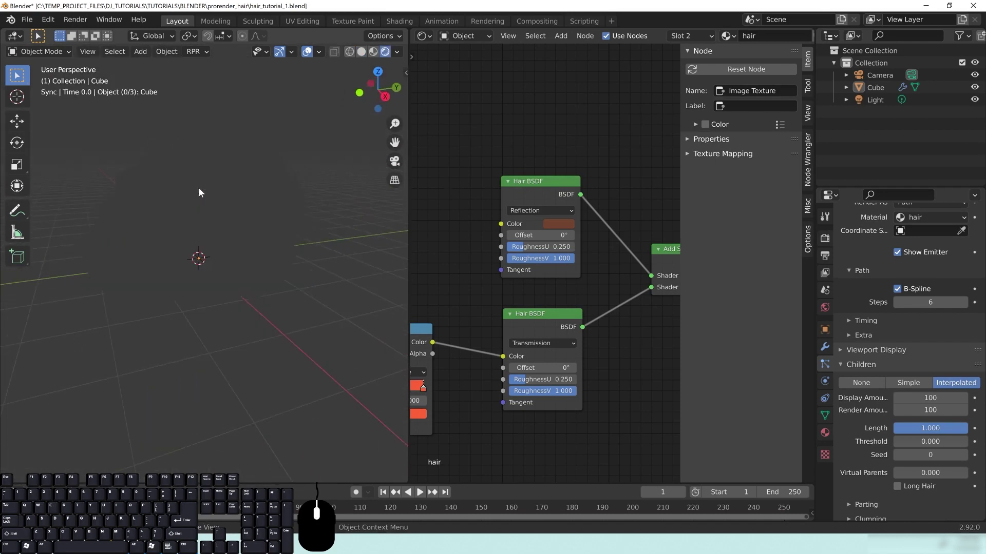
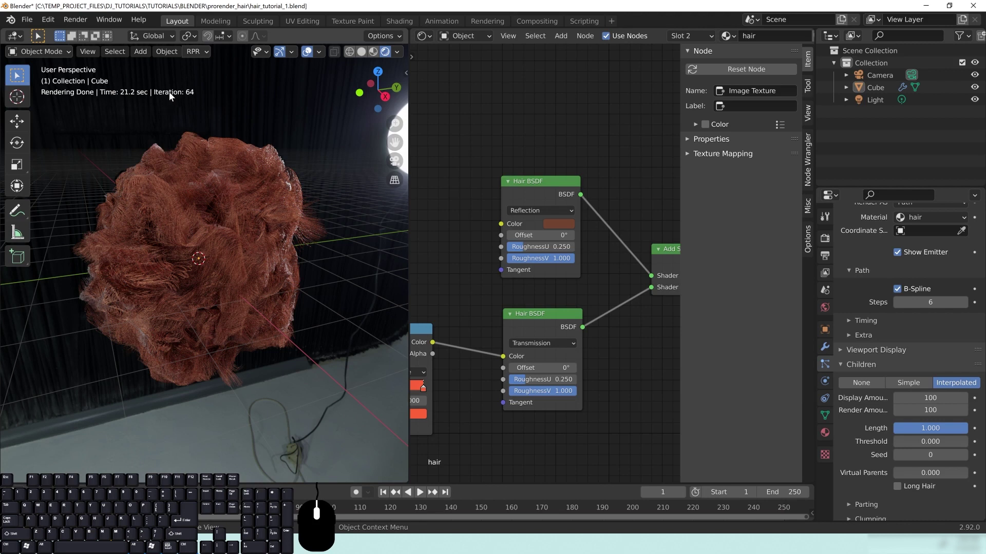
middle_click_drag(179, 276, 126, 213)
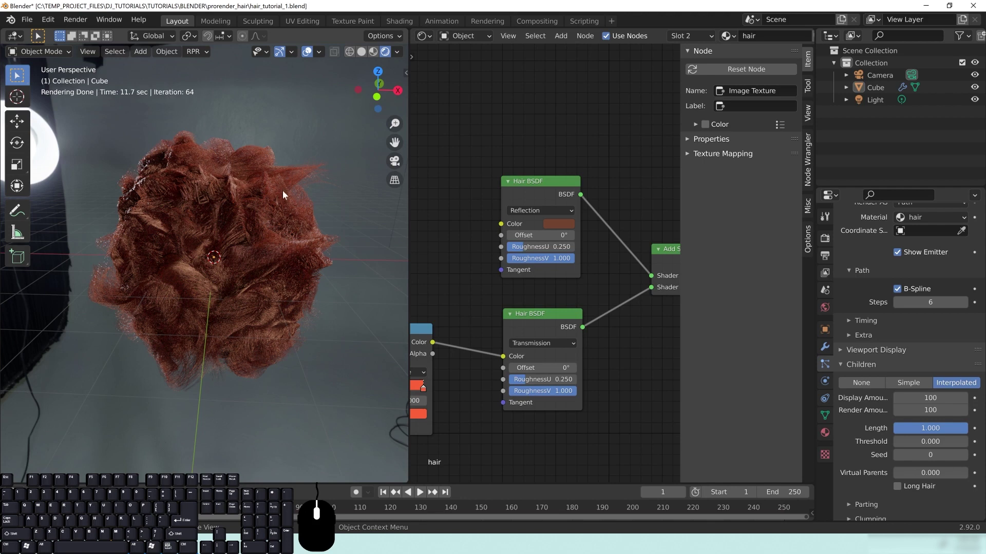
- Add a Texture Coordinate node beside the bronze_corroded0001.png image texture node in the hair material
middle_click_drag(502, 294, 612, 257)
middle_click_drag(442, 254, 543, 218)
middle_click_drag(460, 362, 580, 304)
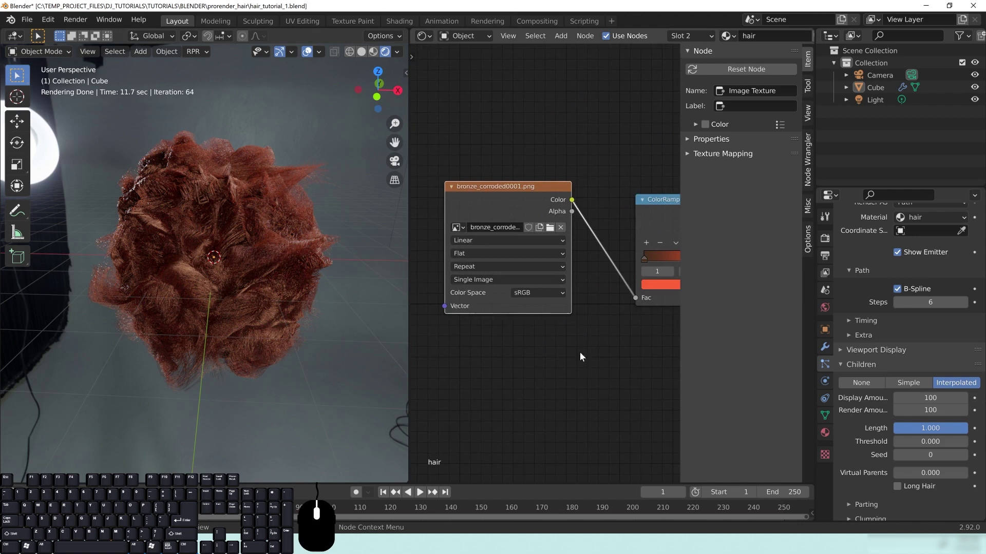
middle_click_drag(660, 351, 552, 369)
middle_click_drag(457, 374, 585, 357)
middle_click_drag(499, 196, 572, 200)
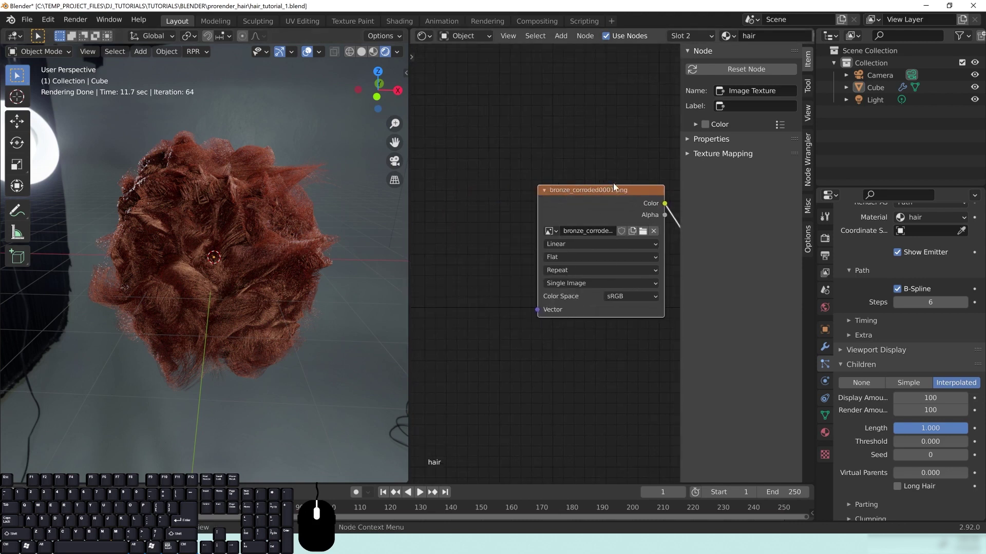
left_click_drag(578, 211, 583, 213)
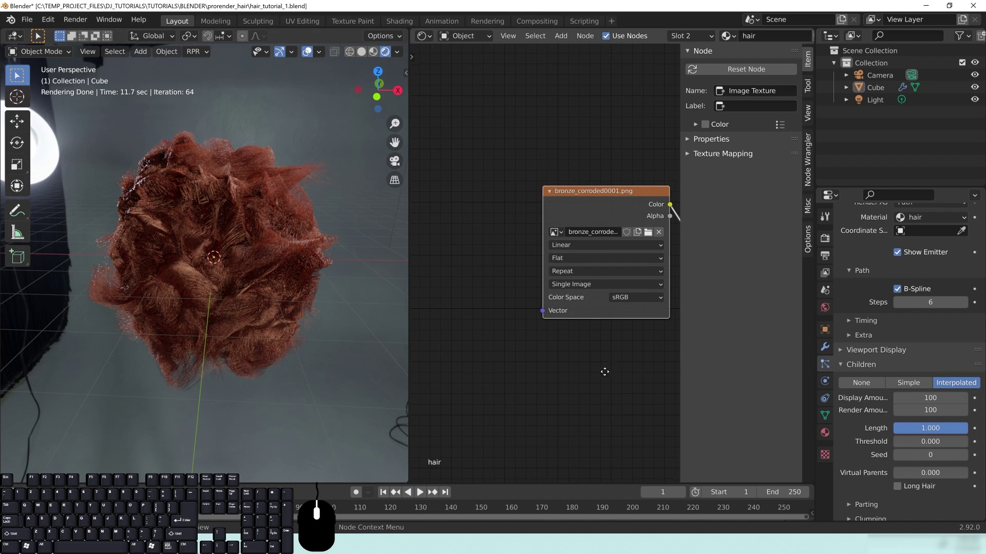
middle_click_drag(605, 371, 582, 379)
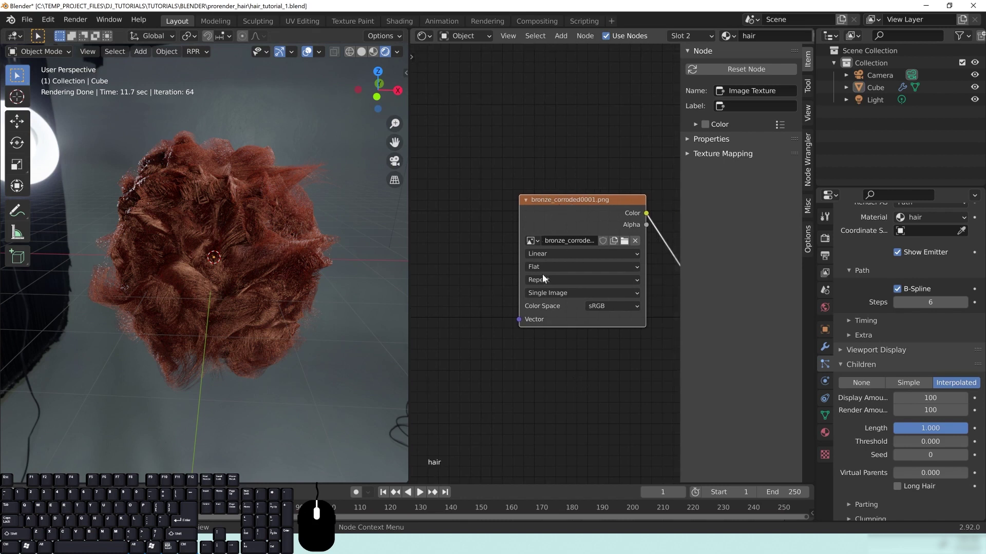
middle_click_drag(487, 292, 557, 270)
key("shift+a")
mouse_move(466, 266)
mouse_move(467, 231)
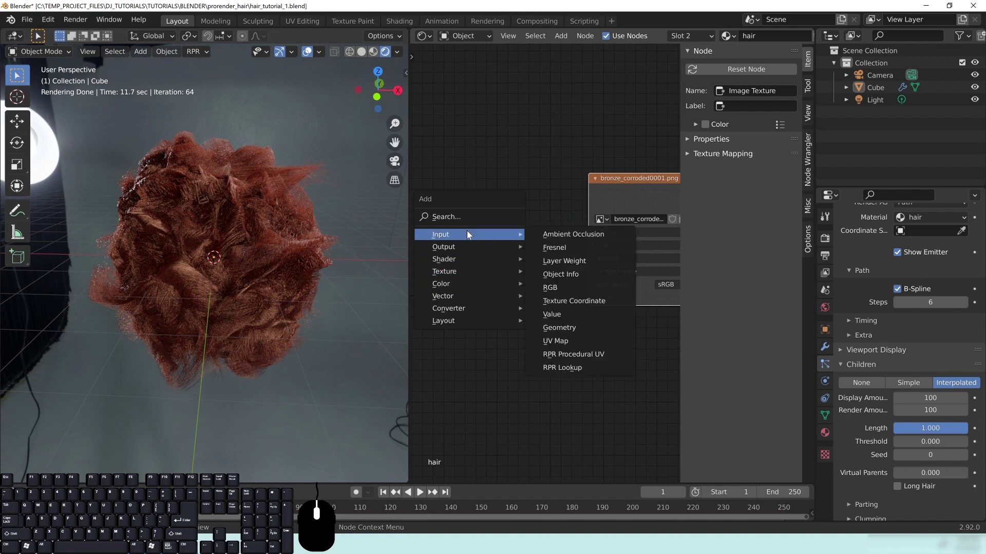
left_click(557, 223)
key("shift+a")
mouse_move(516, 201)
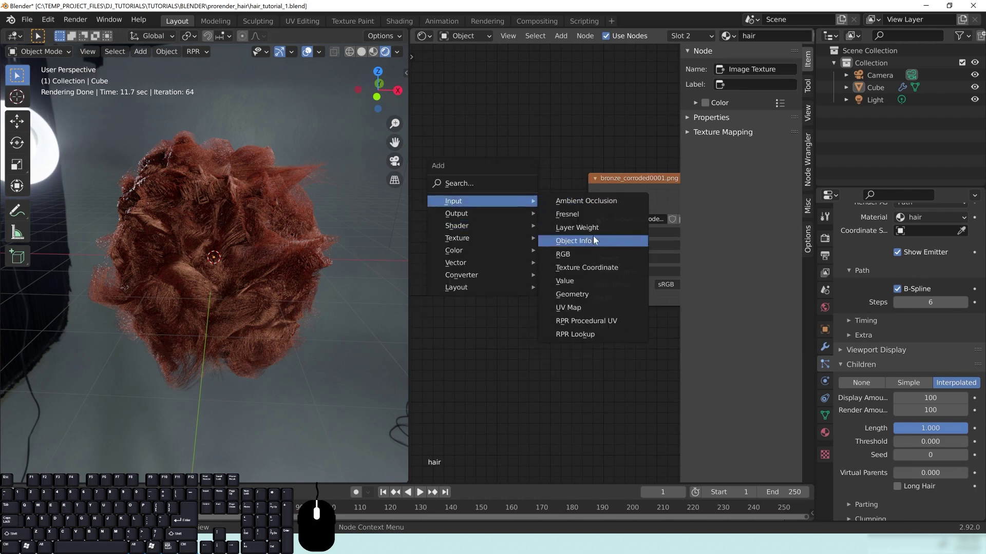
left_click(486, 131)
- Switch the 3D view to solid shading and move the Texture Coordinate node farther from the image texture node
key("z")
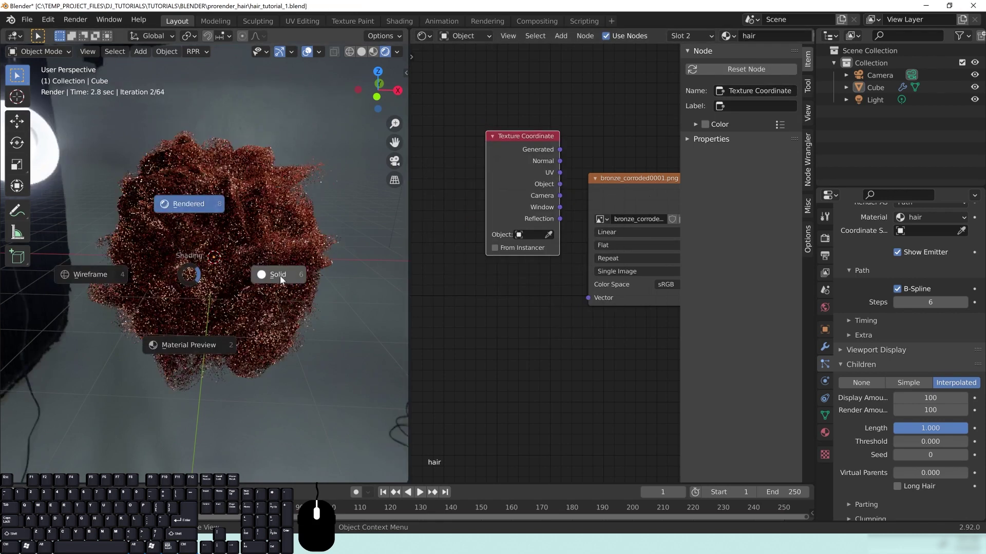
left_click(280, 276)
mouse_move(540, 153)
left_mouse_down()
mouse_move(506, 225)
mouse_move(476, 175)
left_mouse_up()
scroll(538, 265, "down", 4)
middle_click_drag(522, 280, 564, 275)
left_click_drag(535, 189, 482, 179)
- Add a Mapping node between the Texture Coordinate and image texture nodes
left_click(561, 230)
key("shift+a")
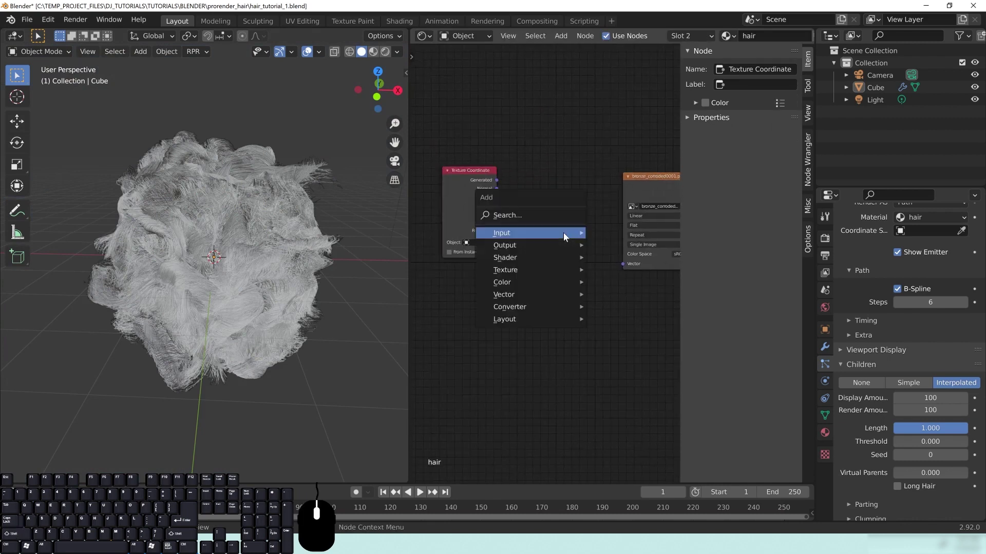
mouse_move(563, 232)
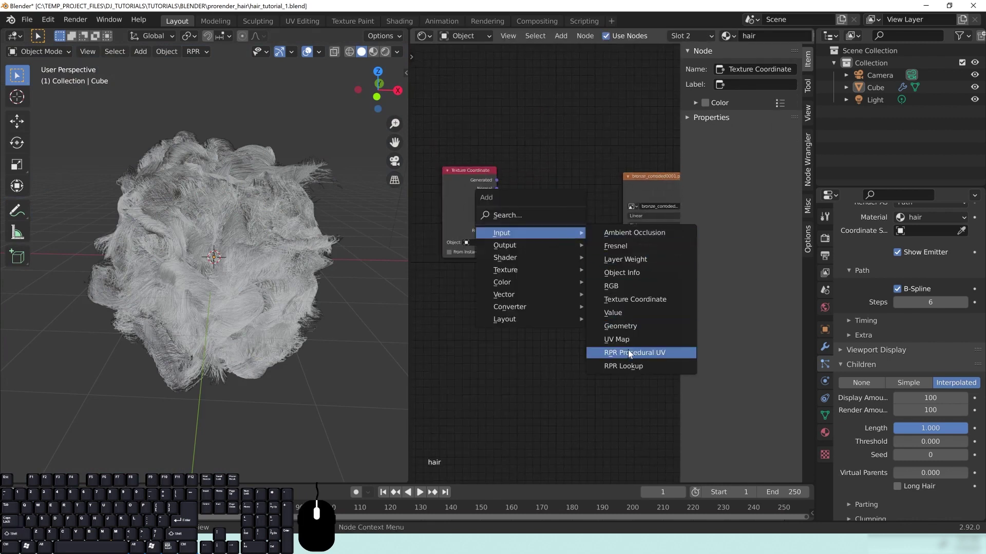
mouse_move(522, 296)
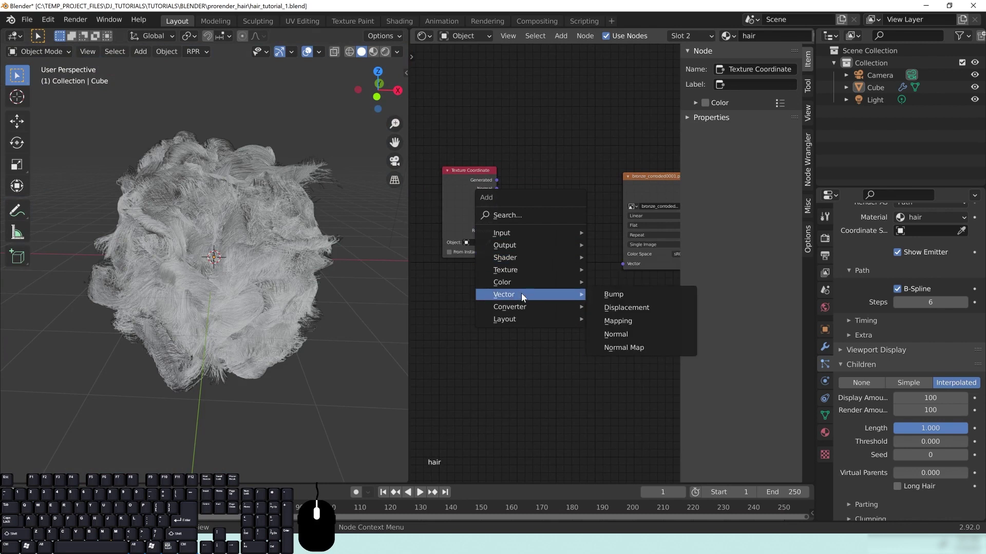
left_click(621, 321)
left_click(508, 164)
- Connect the Texture Coordinate's UV output to the Mapping node's Vector input, and the Mapping output to the image texture's Vector
left_click_drag(485, 185, 525, 199)
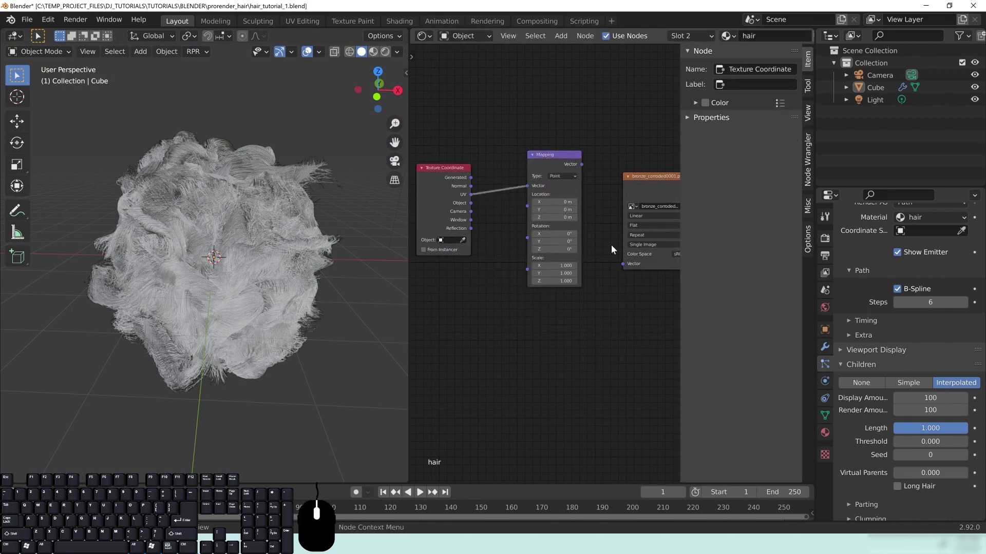
middle_click_drag(611, 245, 556, 238)
left_click_drag(527, 157, 568, 256)
middle_click_drag(550, 290, 565, 249)
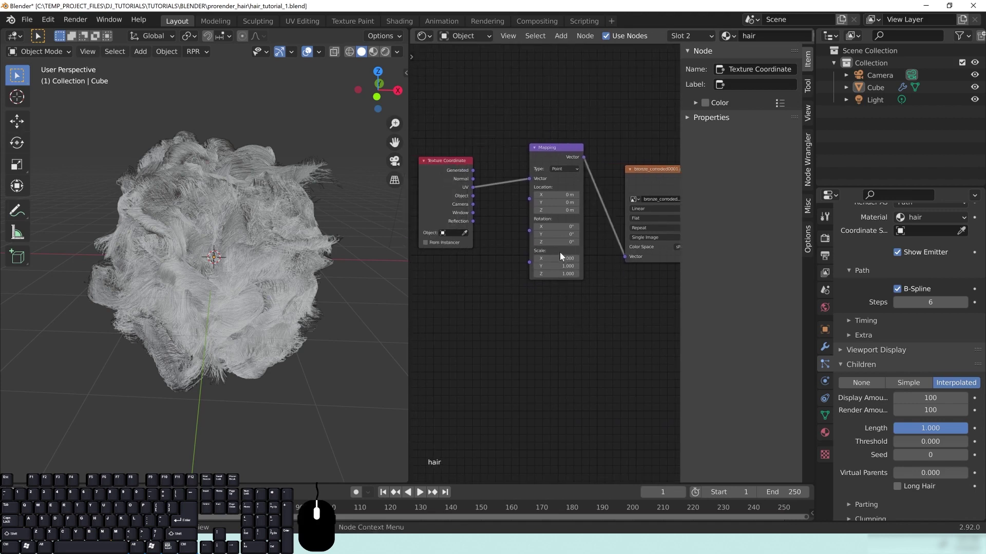
- Set the hair children's display amount to 10, keeping the 3D view in solid shading
left_click(910, 398)
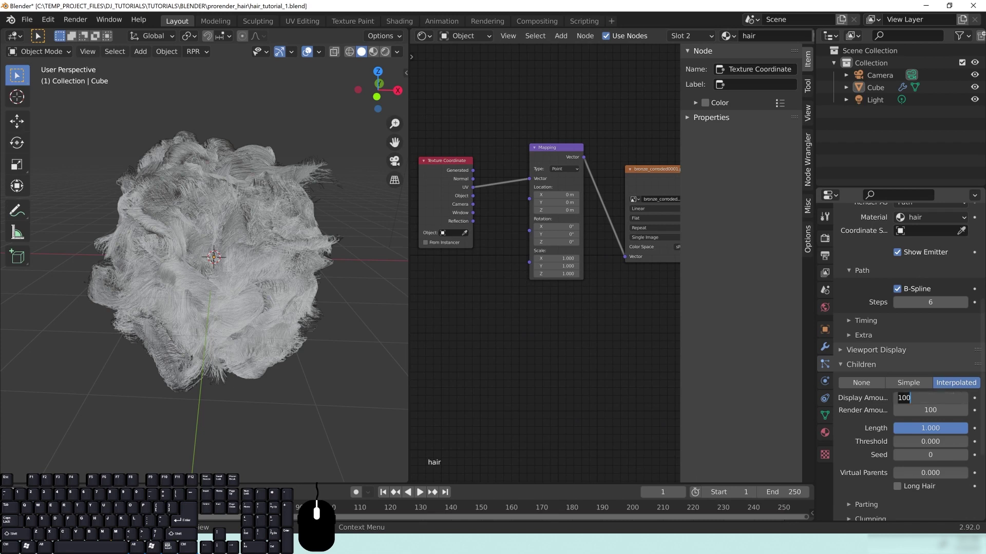
type("10")
key("Return")
mouse_move(232, 328)
middle_mouse_down()
mouse_move(211, 293)
mouse_move(251, 241)
middle_mouse_up()
key("z")
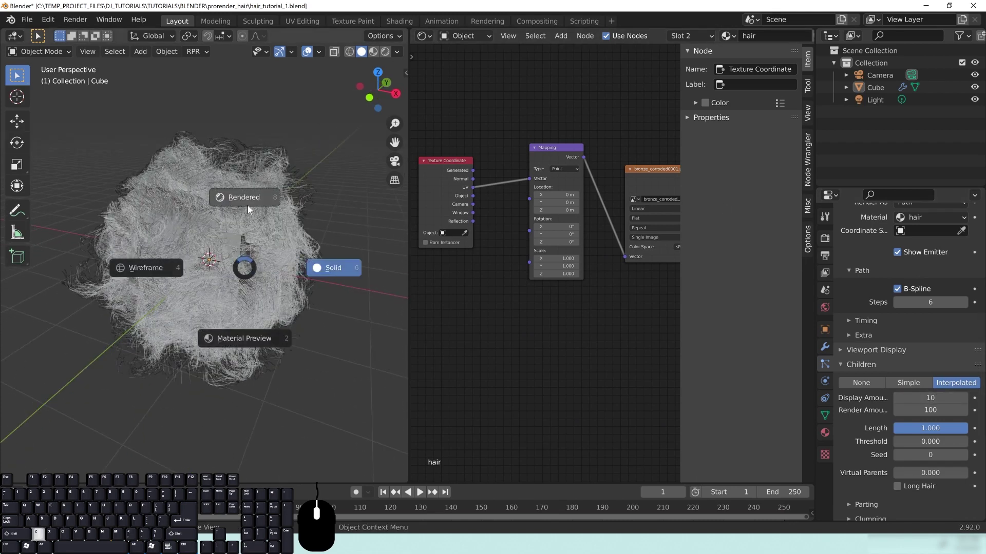
left_click(331, 268)
middle_click_drag(306, 306, 296, 274)
- Set the Mapping node's X, Y and Z scale to 5
left_click_drag(557, 259, 557, 273)
type("5")
key("Return")
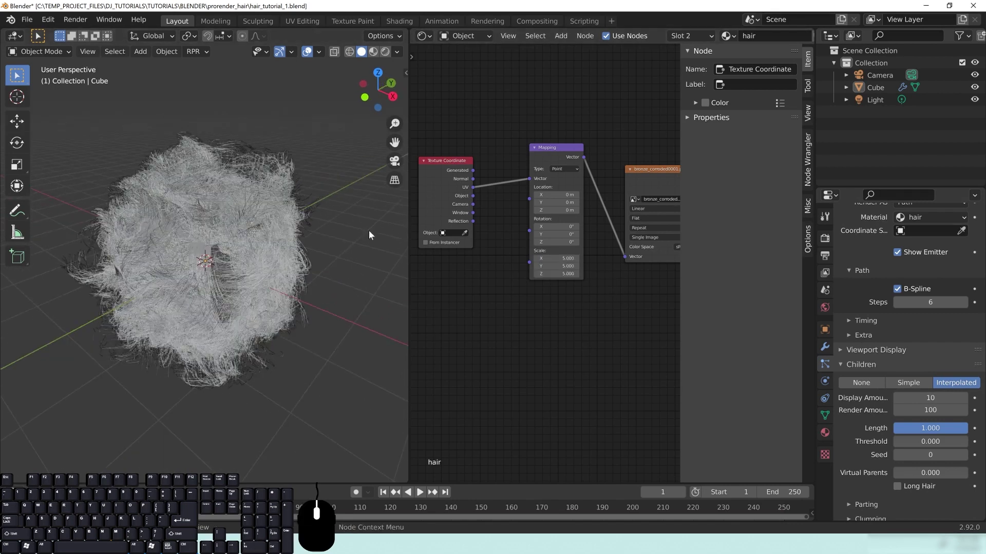
- Switch the 3D view to rendered shading and review the fur color alongside the texture mapping nodes
key("z")
left_click(189, 176)
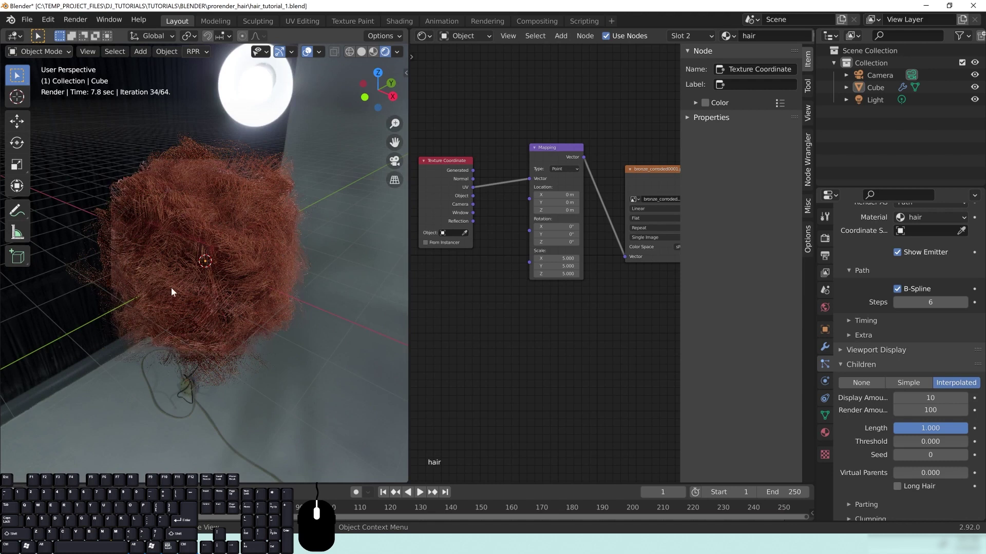
middle_click_drag(616, 348, 530, 349)
middle_click_drag(488, 264, 441, 260)
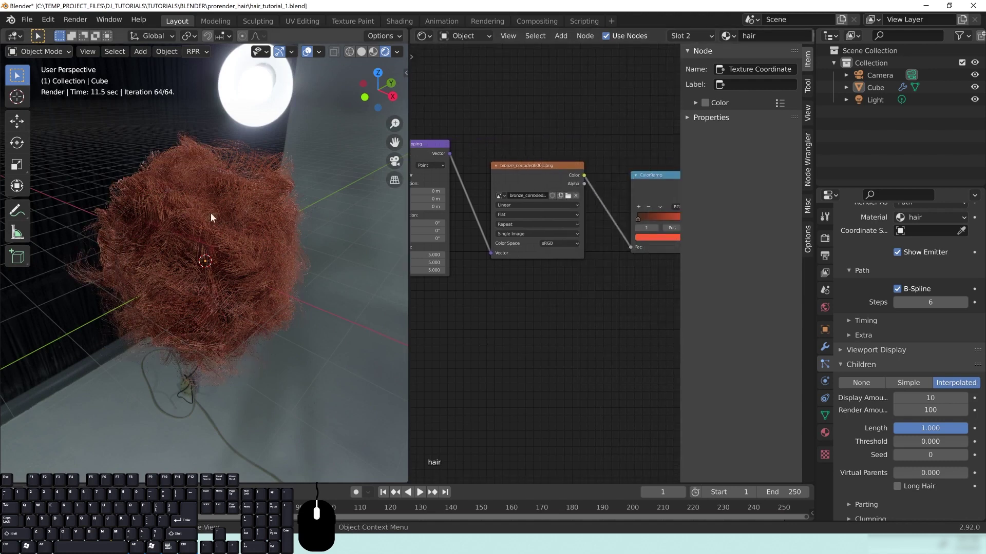
middle_click_drag(546, 339, 595, 346)
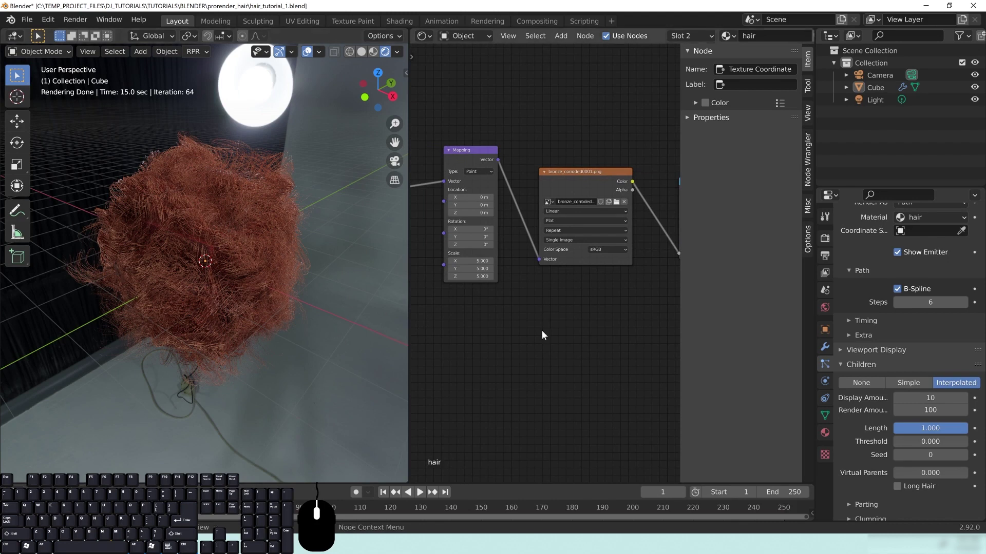
- Review the texture mapping and ColorRamp nodes and inspect the rendered fur from several angles
middle_click_drag(496, 261, 544, 268)
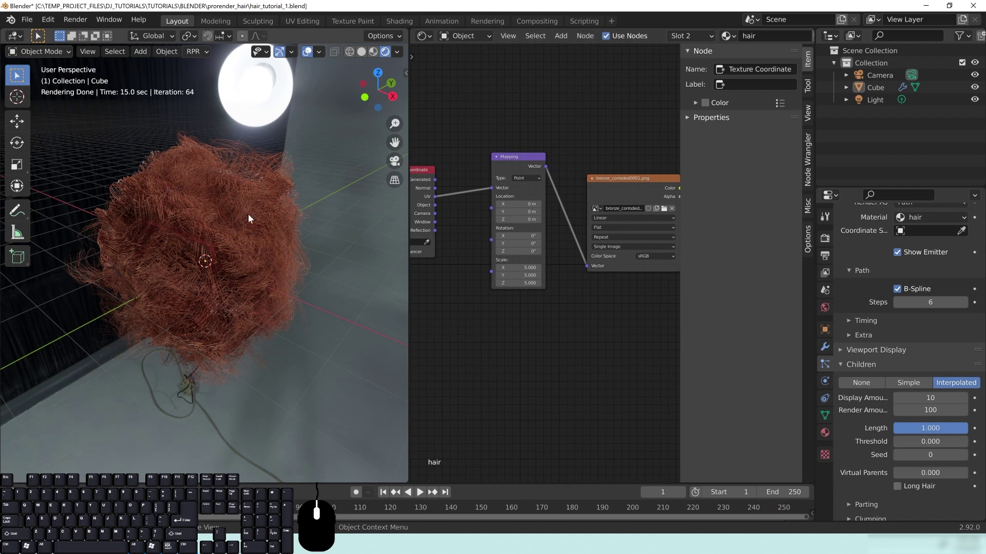
mouse_move(642, 354)
middle_mouse_down()
mouse_move(580, 364)
mouse_move(637, 349)
middle_mouse_up()
middle_click_drag(516, 378, 547, 367)
mouse_move(463, 190)
left_mouse_down()
mouse_move(491, 168)
mouse_move(474, 178)
left_mouse_up()
middle_click_drag(659, 329, 503, 376)
middle_click_drag(541, 347, 505, 354)
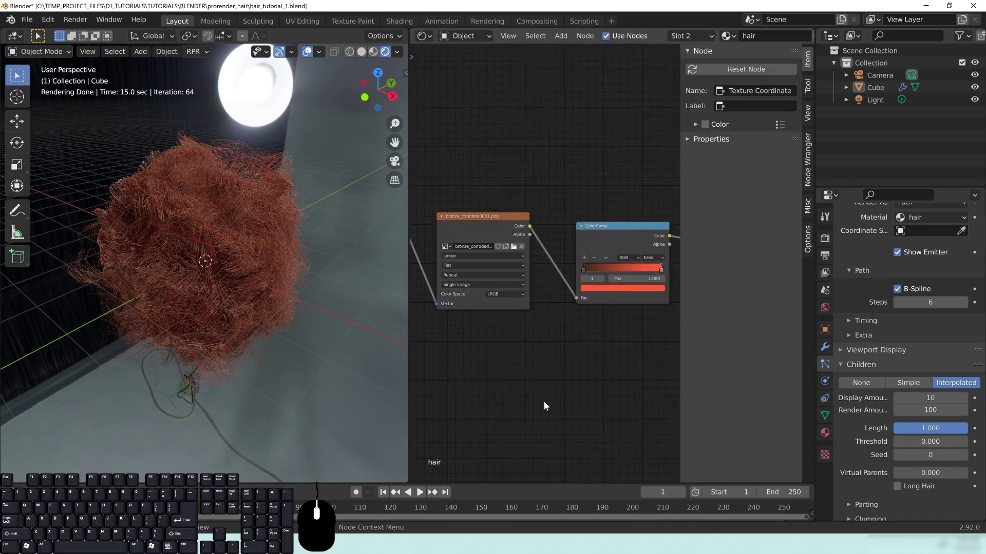
middle_click_drag(222, 375, 217, 320)
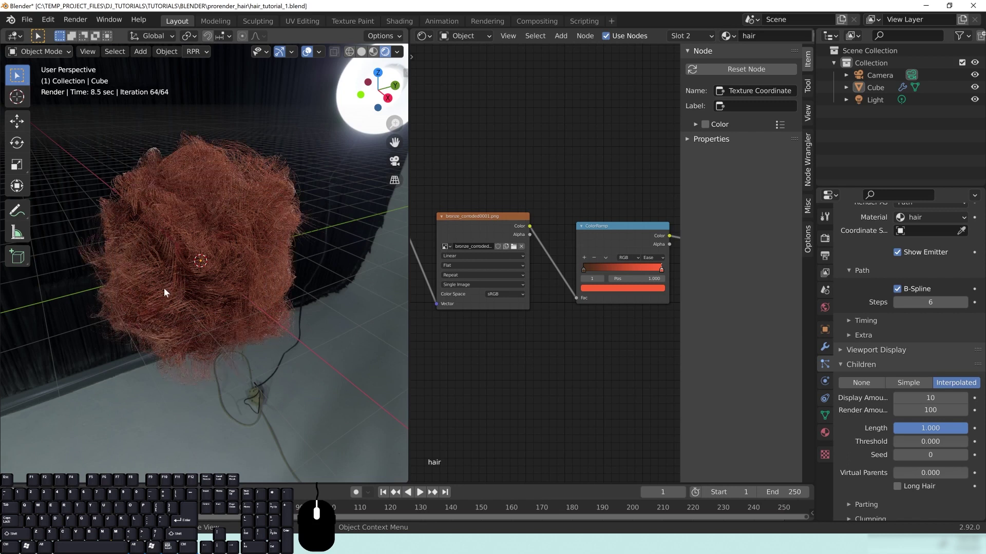
middle_click_drag(193, 263, 206, 295)
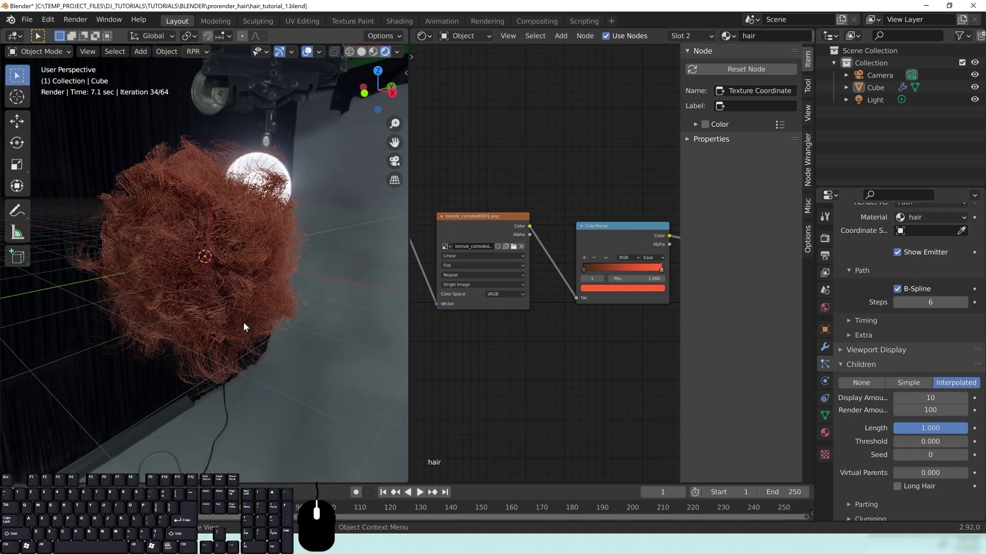
scroll(215, 274, "down", 3)
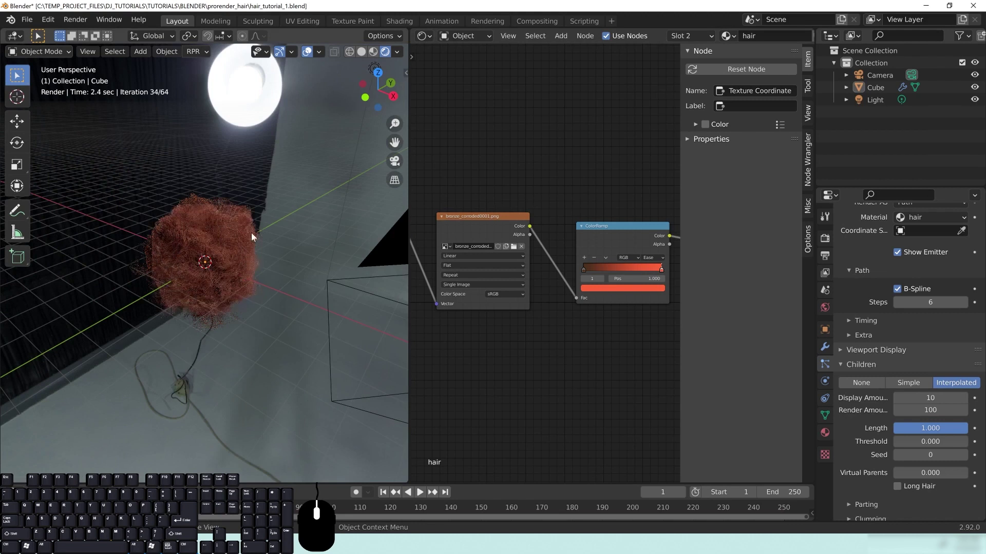
- Show the camera's view in solid shading and turn the shader node editor into a second 3D Viewport
key("KP_0")
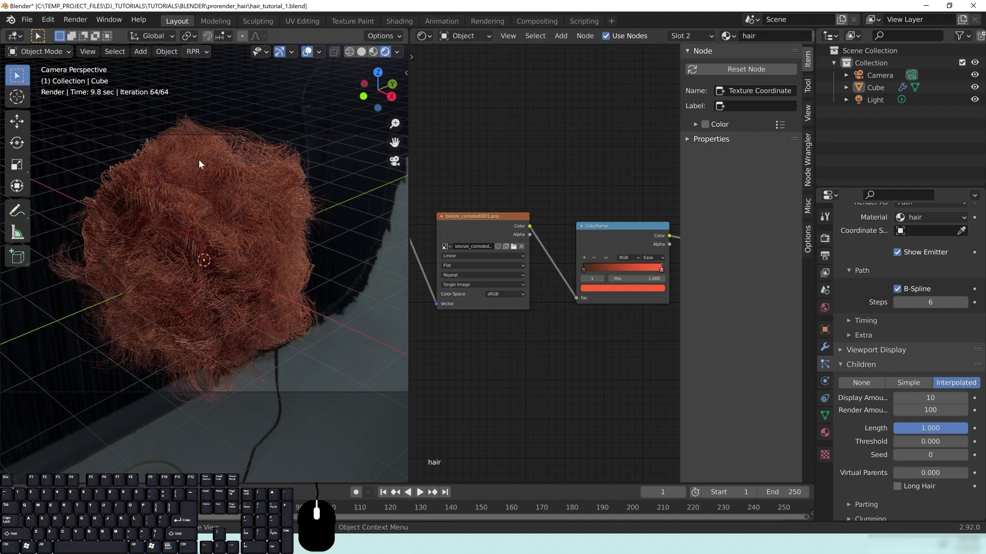
left_click(420, 35)
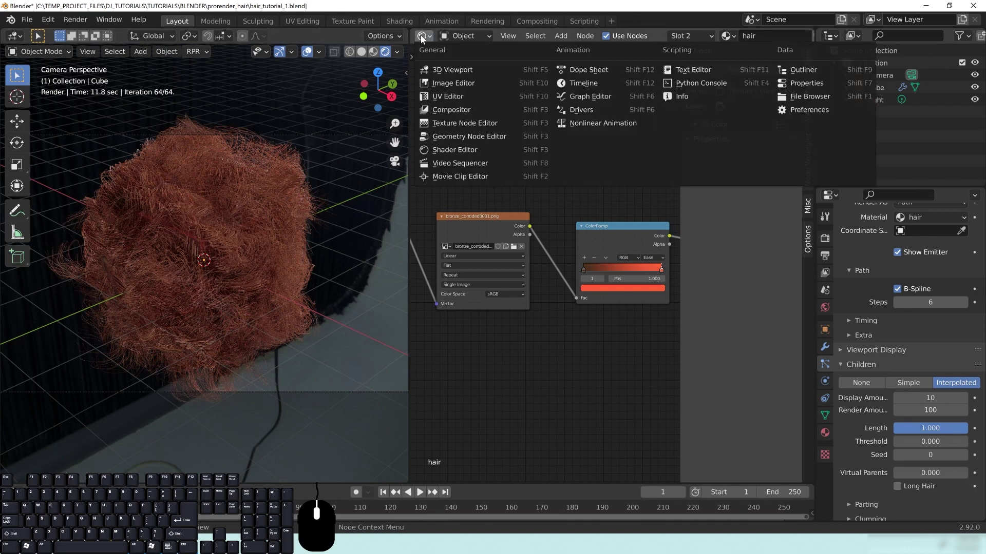
left_click(441, 69)
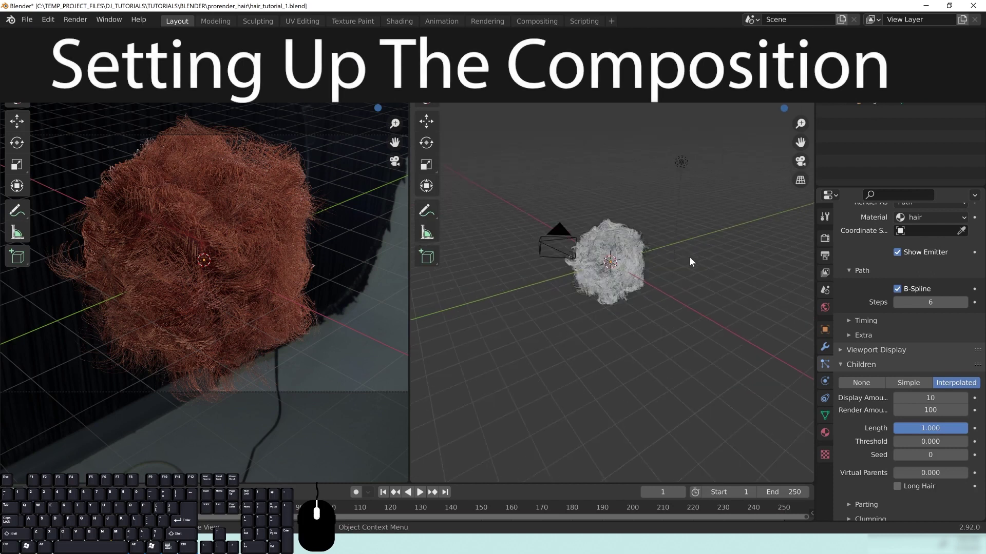
key("z")
left_click(314, 240)
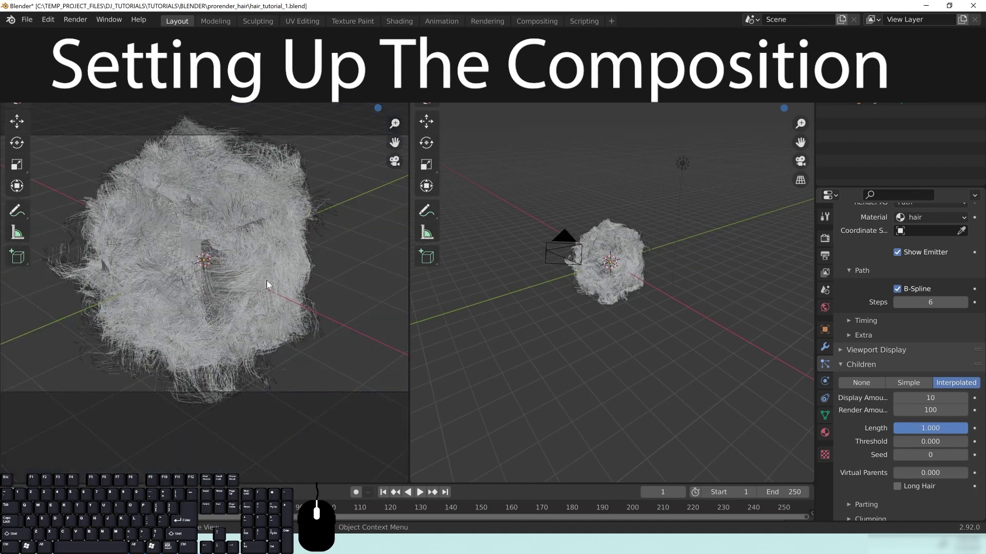
- Select the camera and lock it to the view in the camera viewport
middle_click_drag(632, 198, 507, 198)
left_click(673, 159)
left_click(542, 189)
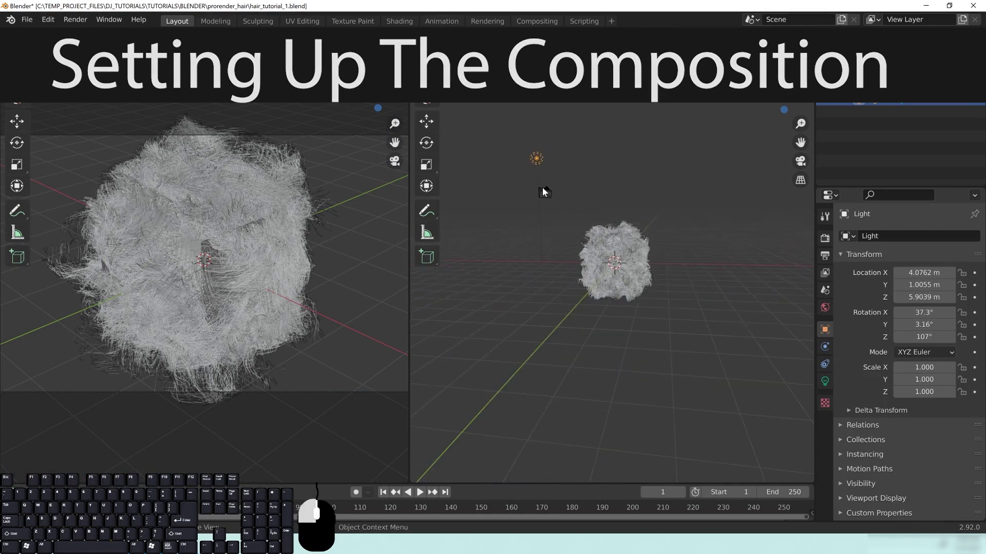
scroll(194, 221, "down", 2)
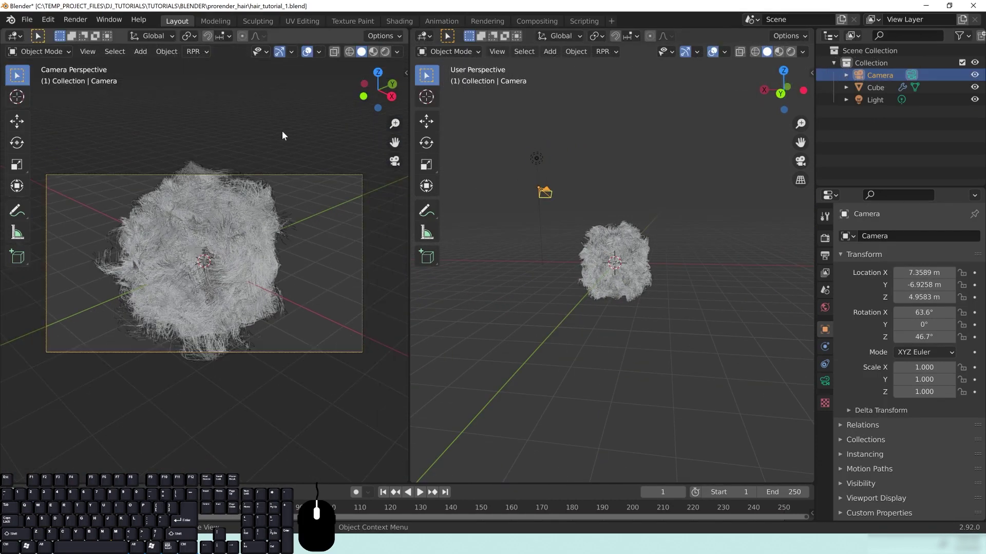
key("n")
left_click(402, 129)
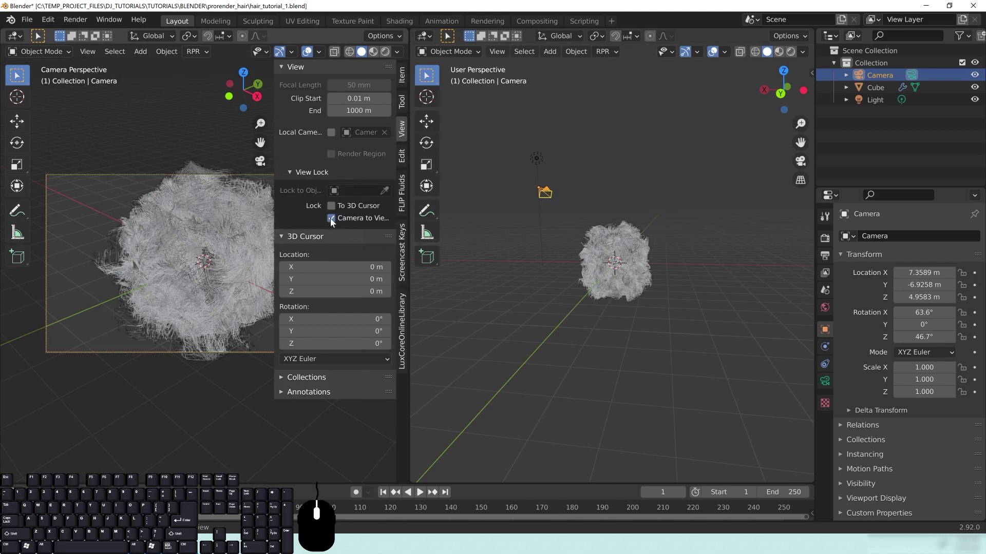
key("n")
- Reposition the camera to about X 9.8 m, Y -7.2 m, Z 6.1 m, framing the whole furry cube
middle_click_drag(168, 227, 211, 266)
scroll(241, 254, "down", 1)
scroll(218, 263, "down", 1)
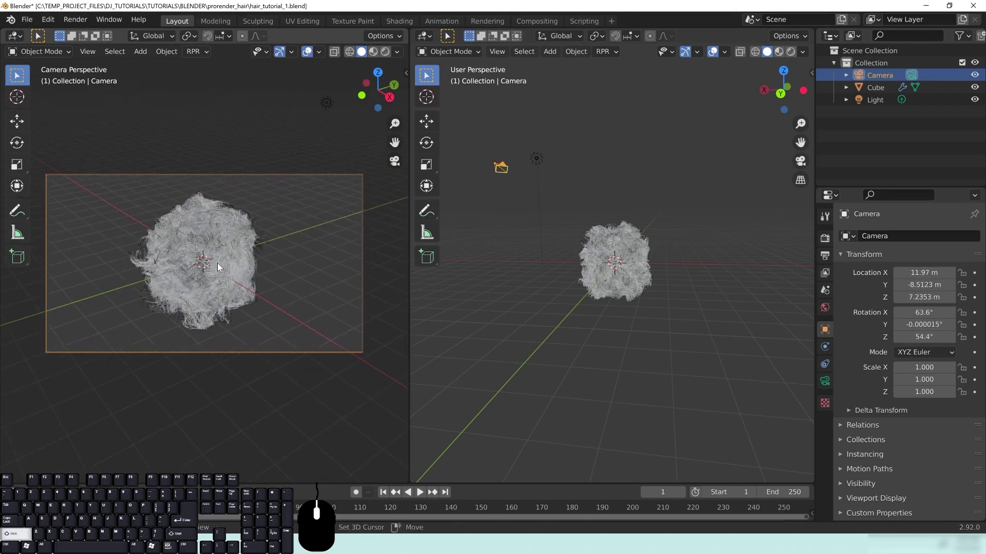
scroll(221, 265, "up", 2)
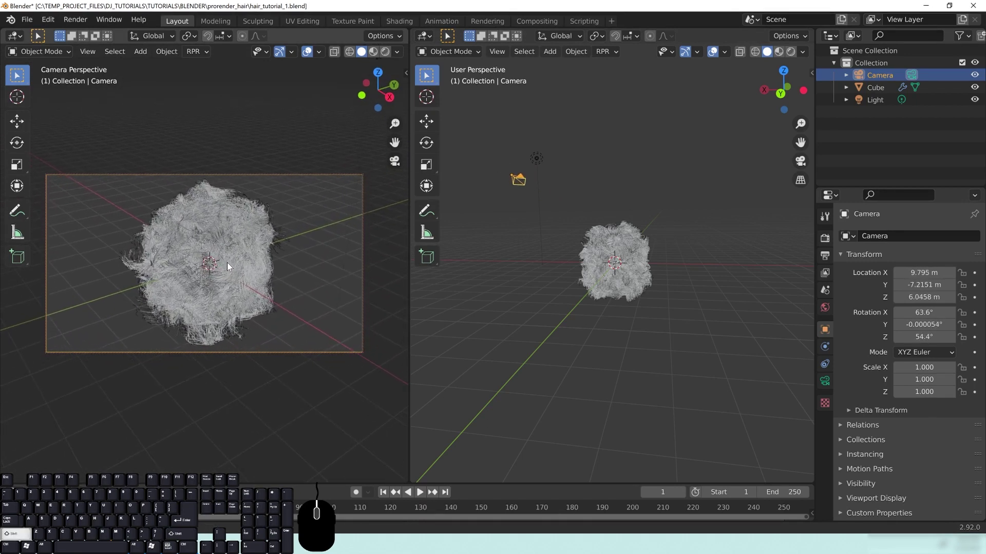
middle_click_drag(227, 263, 226, 263, "shift")
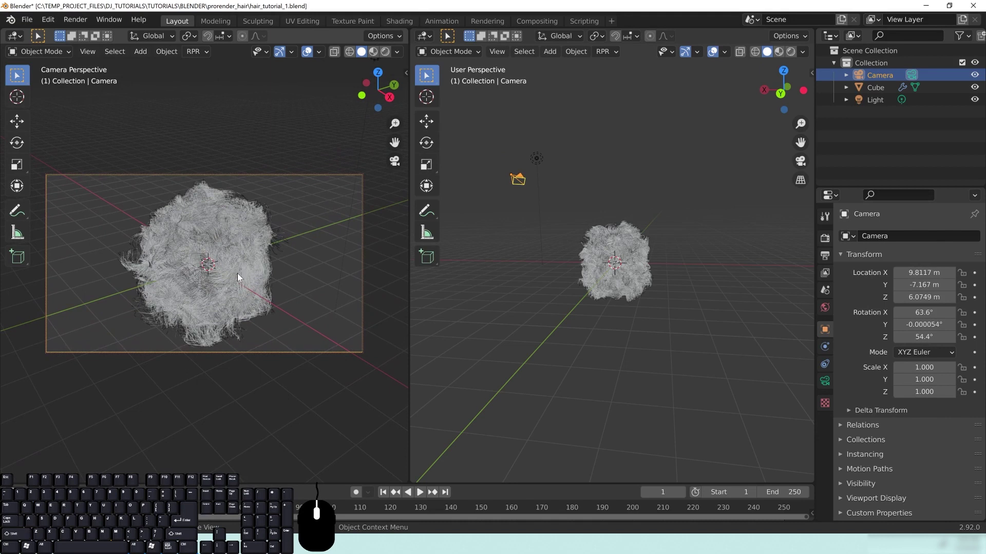
- Set the output's X resolution to 1080 px and bring the camera closer so the fur nearly fills the square frame
left_click(825, 260)
left_click(938, 250)
type("1080")
key("Return")
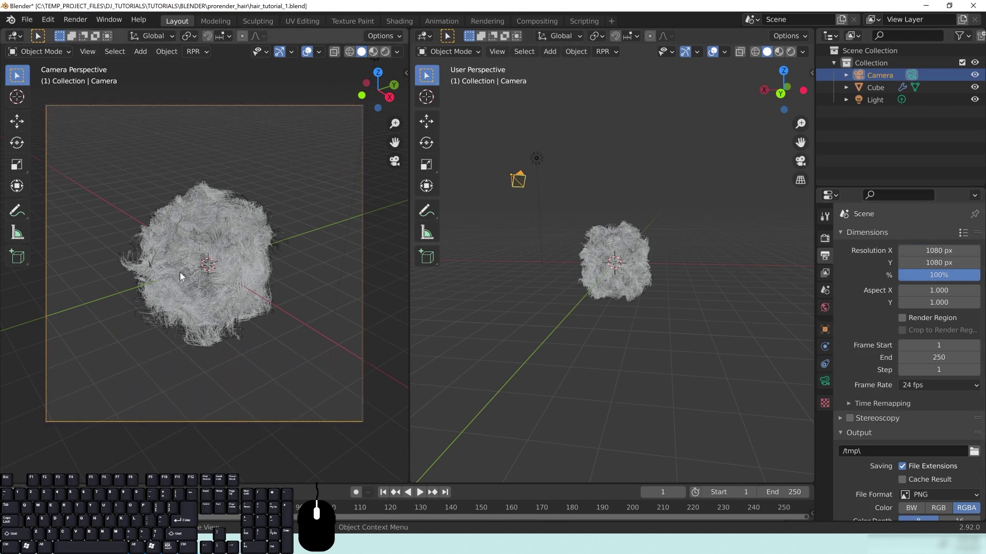
scroll(180, 272, "up", 4)
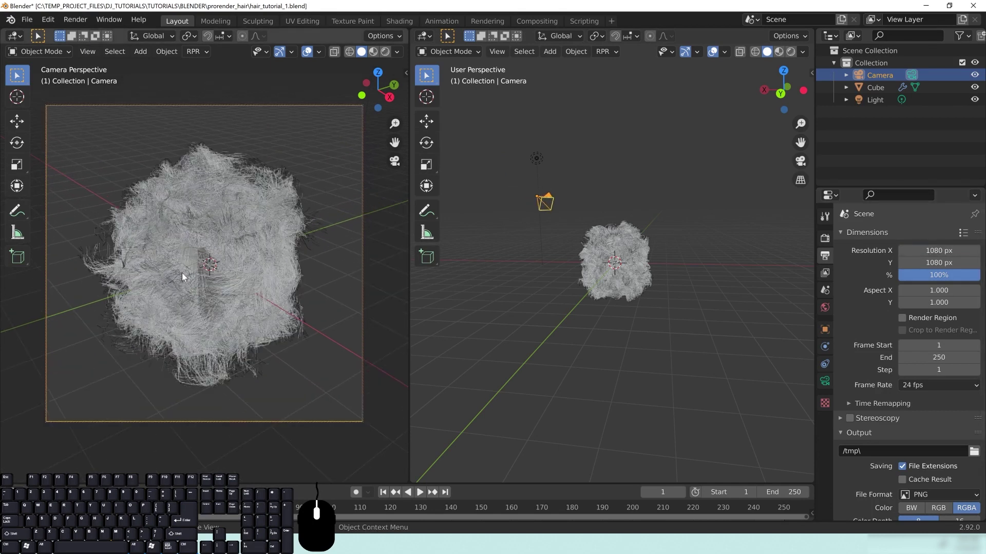
scroll(182, 273, "up", 2)
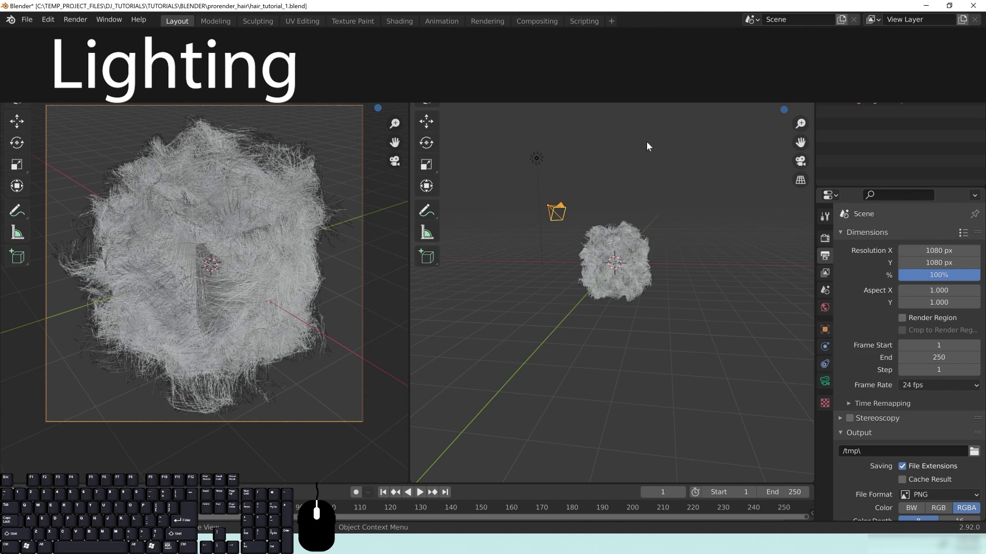
- Move the point light above and behind the furry cube, on the side away from the camera
left_click(537, 162)
mouse_move(599, 190)
middle_mouse_down()
mouse_move(610, 190)
mouse_move(604, 183)
middle_mouse_up()
key("g")
left_click(735, 296)
middle_click_drag(734, 295, 504, 232)
left_click(654, 232)
key("g")
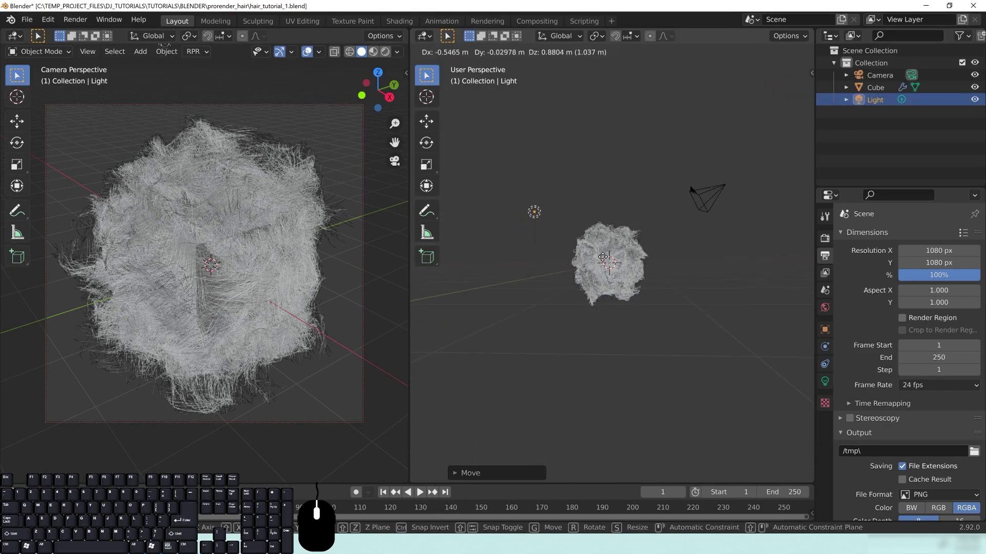
left_click(621, 265)
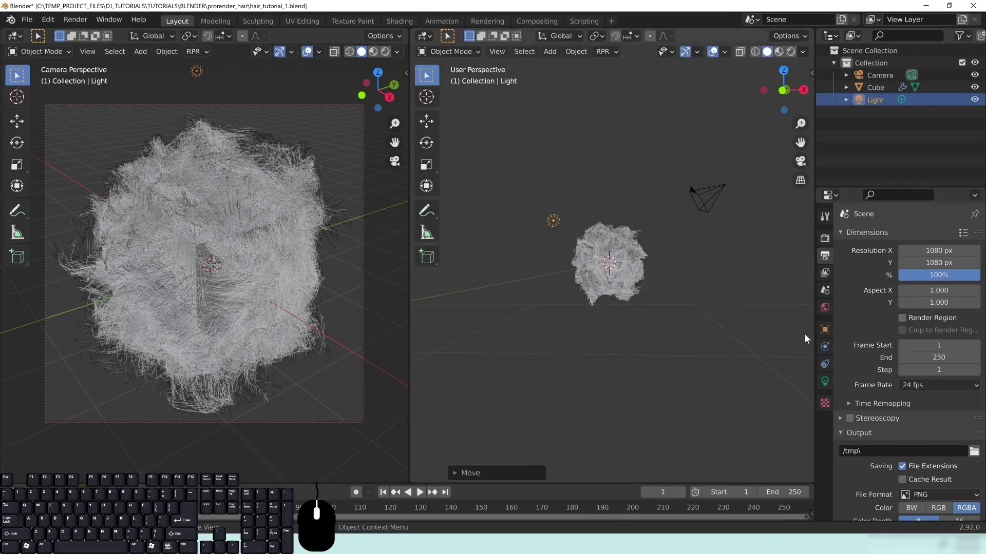
- Set the world's environment light intensity to 0 and show the camera view in rendered shading
left_click(824, 307)
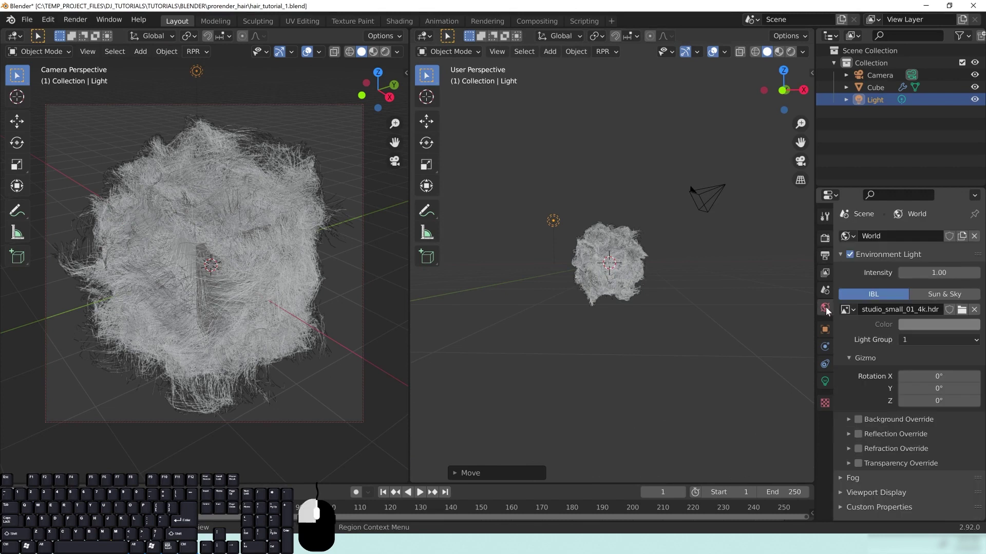
left_click(938, 272)
type("0")
key("Return")
key("z")
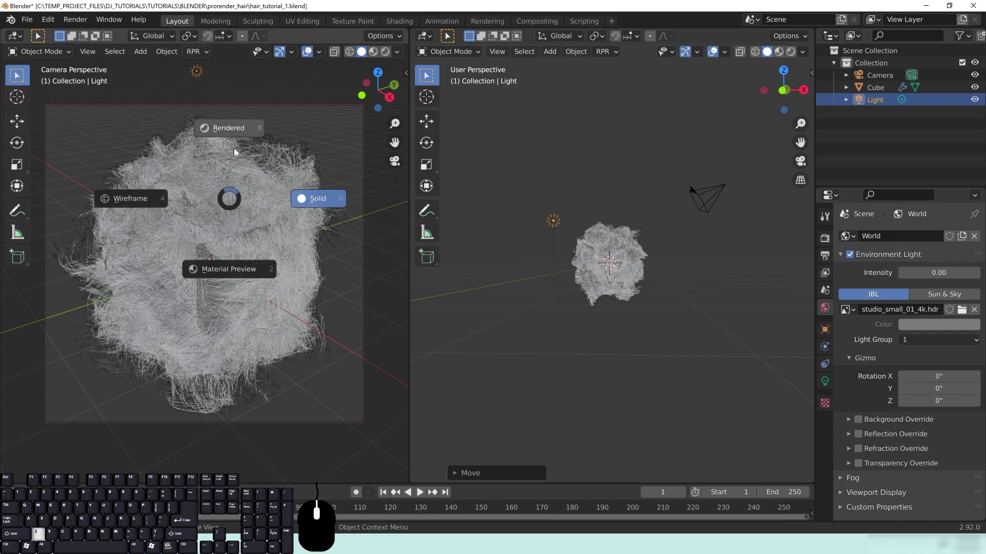
left_click(229, 125)
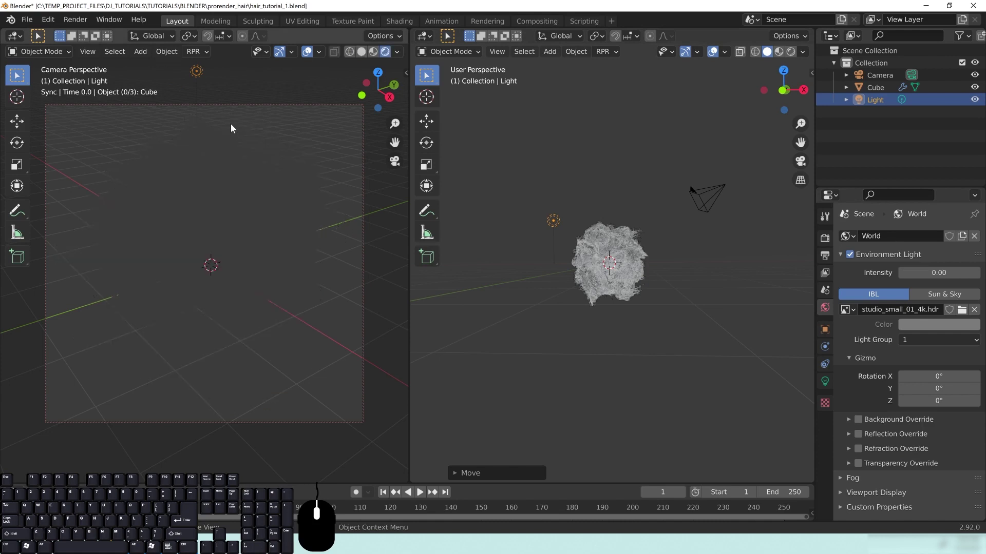
- Enable color temperature on the point light, setting it to 5500, and set its shadow soft size to 0.01 m
left_click(827, 385)
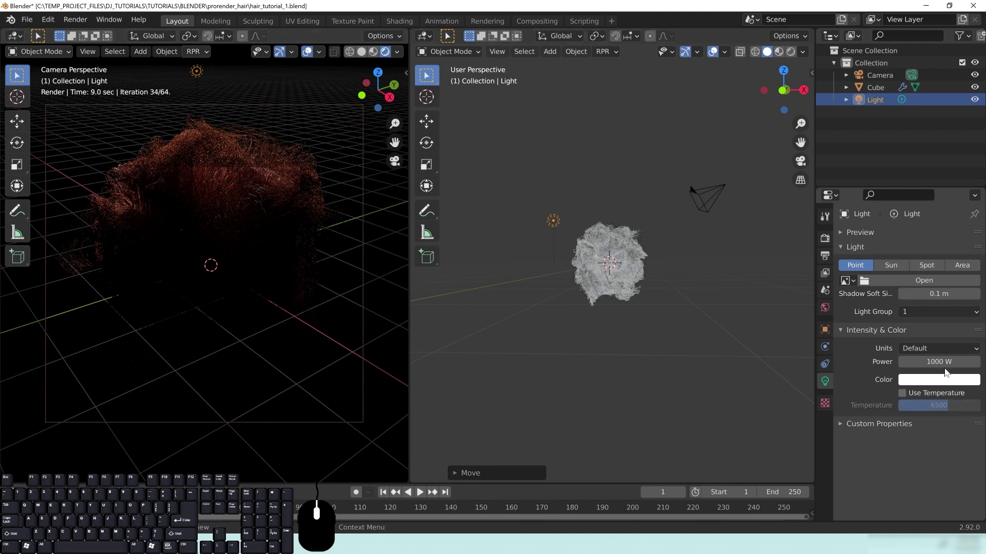
left_click(905, 393)
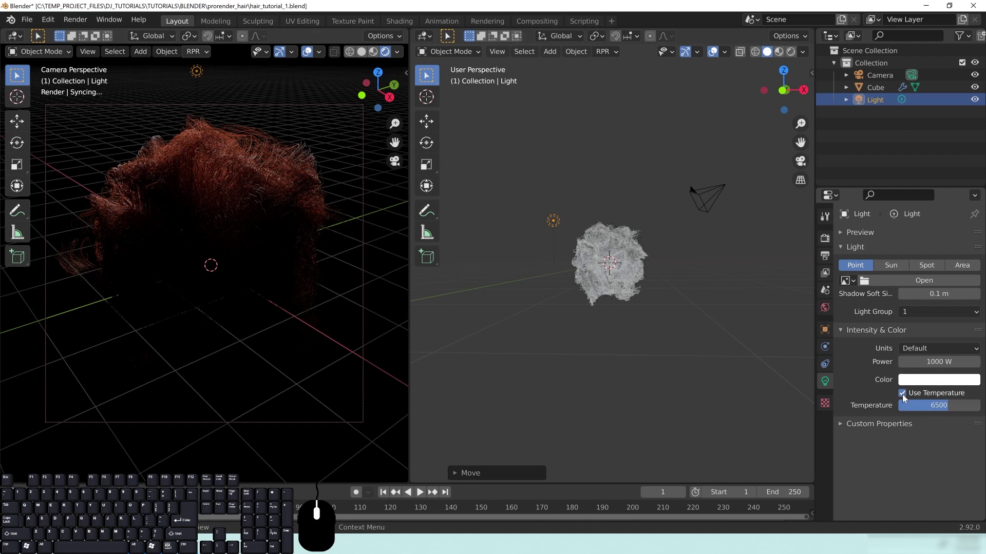
left_click(905, 405)
type("5500")
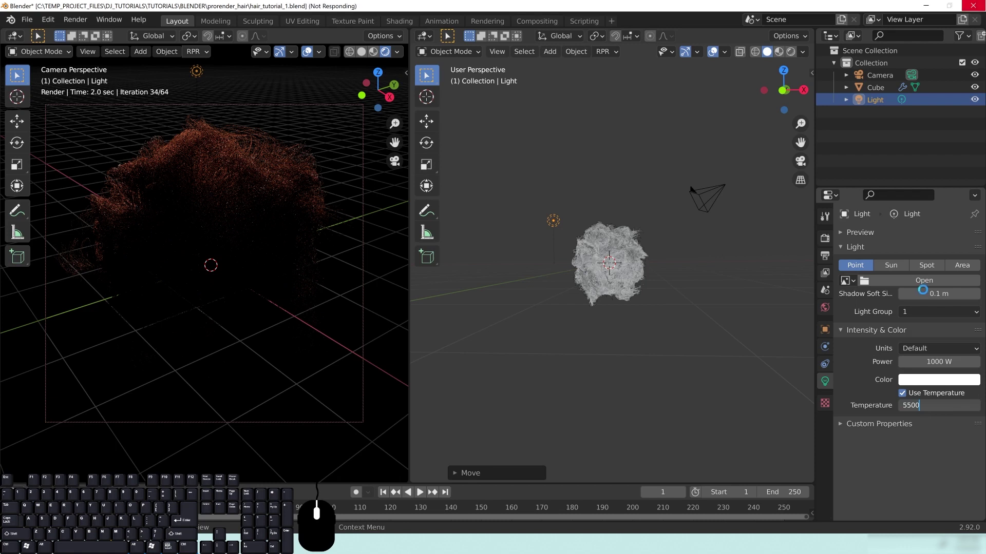
key("Return")
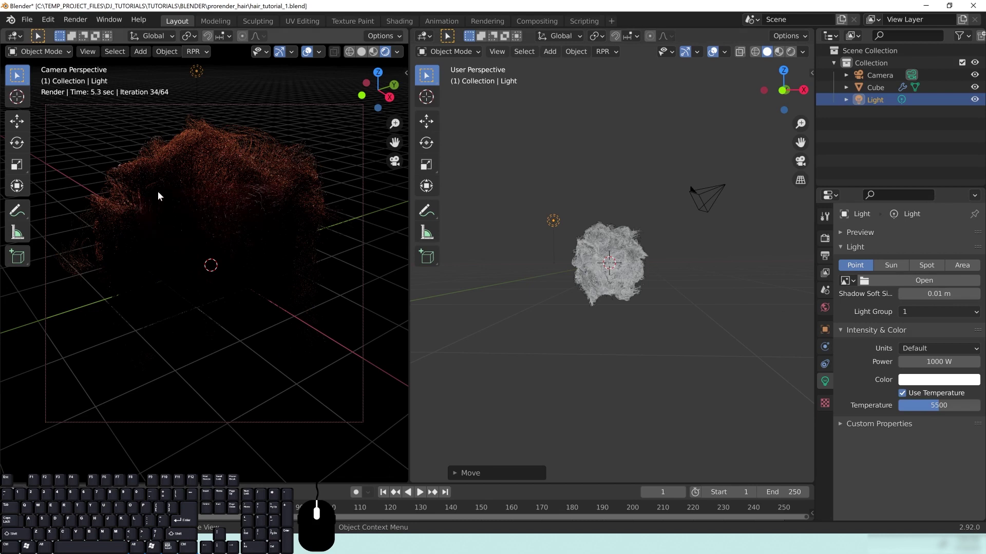
- Set the point light's power to 2000 W and return the camera view to solid shading
left_click(913, 363)
left_click(907, 363)
key("shift+Left")
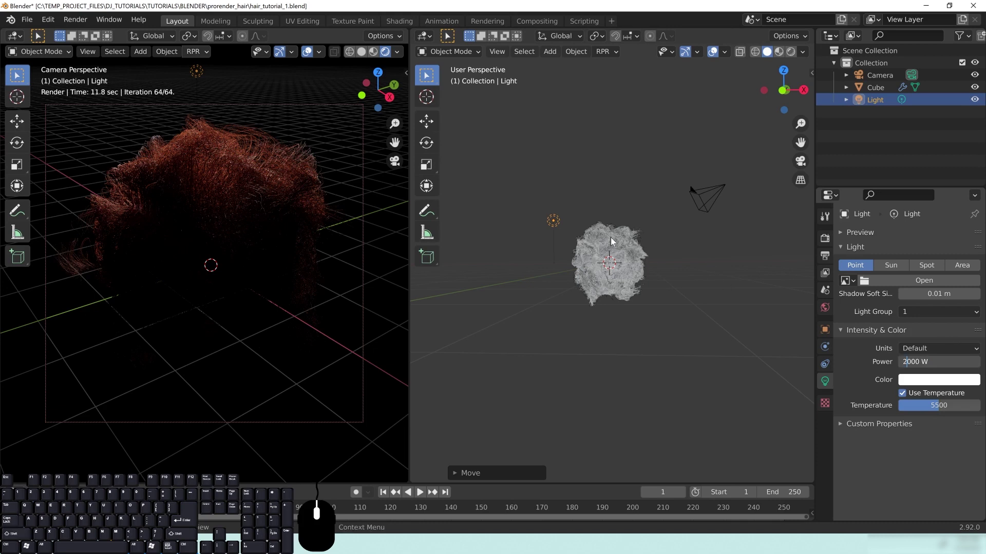
key("Return")
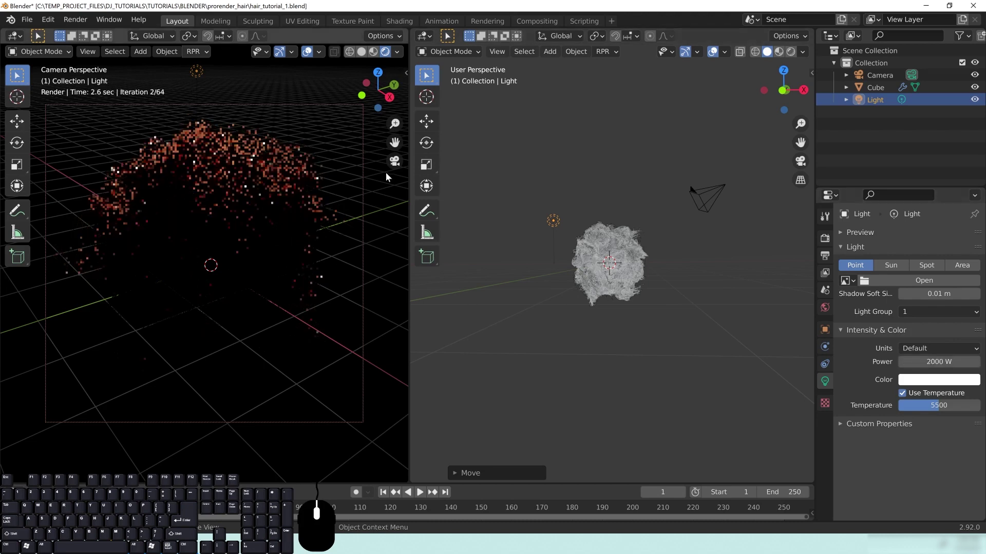
key("z")
left_click(319, 200)
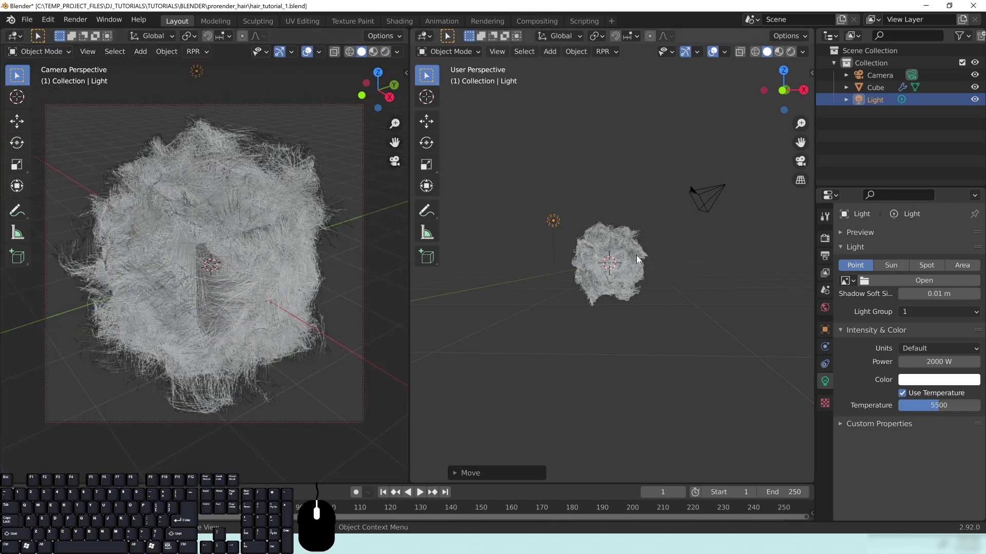
- Duplicate the point light and place the copy on the camera's side of the cube, near the camera
mouse_move(613, 224)
middle_mouse_down()
mouse_move(633, 223)
mouse_move(420, 239)
mouse_move(739, 251)
mouse_move(640, 224)
mouse_move(720, 242)
middle_mouse_up()
key("shift+d")
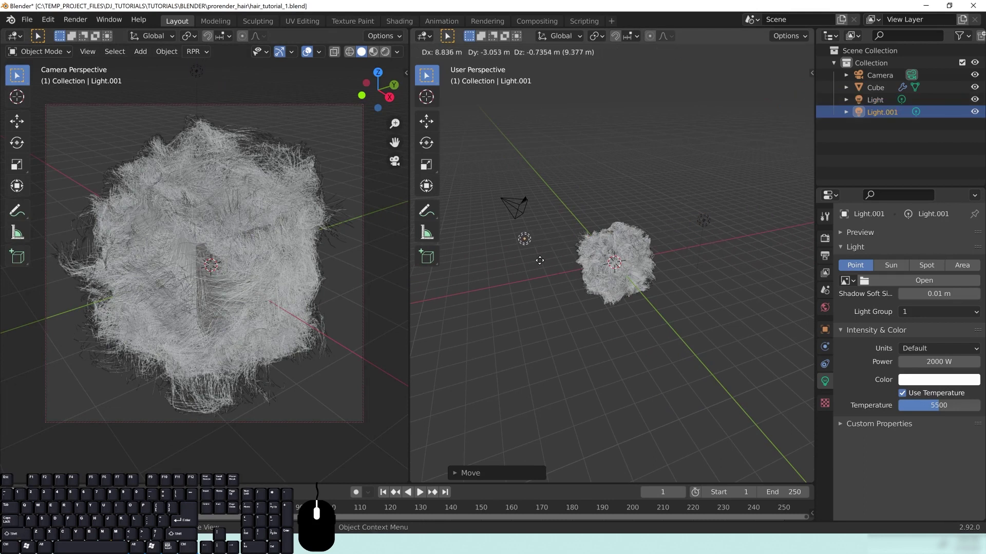
right_click(534, 290)
middle_click_drag(535, 293, 676, 256)
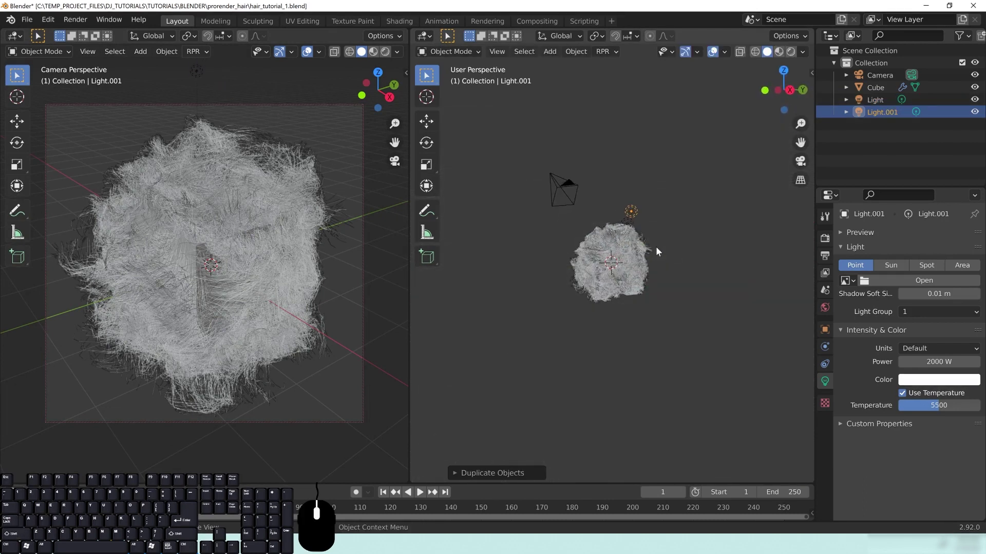
key("g")
left_click(662, 196)
middle_click_drag(663, 196, 661, 258)
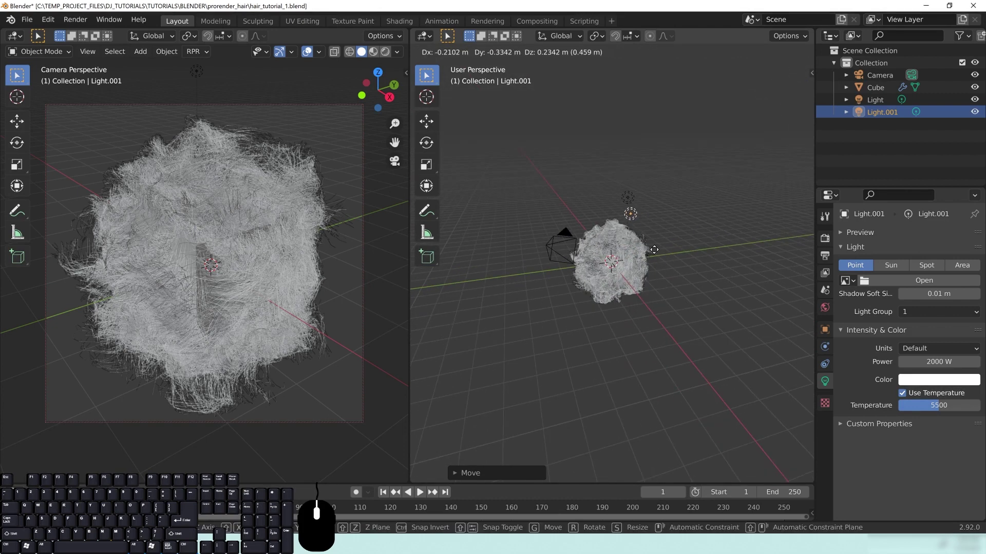
left_click(652, 249)
middle_click_drag(641, 310, 705, 304)
- Set the duplicated light's shadow soft size to 0.1 m and its power to 1000 W
double_click(924, 294)
type(".1")
key("Return")
double_click(914, 362)
key("Home")
key("shift+Right")
type("1")
key("Return")
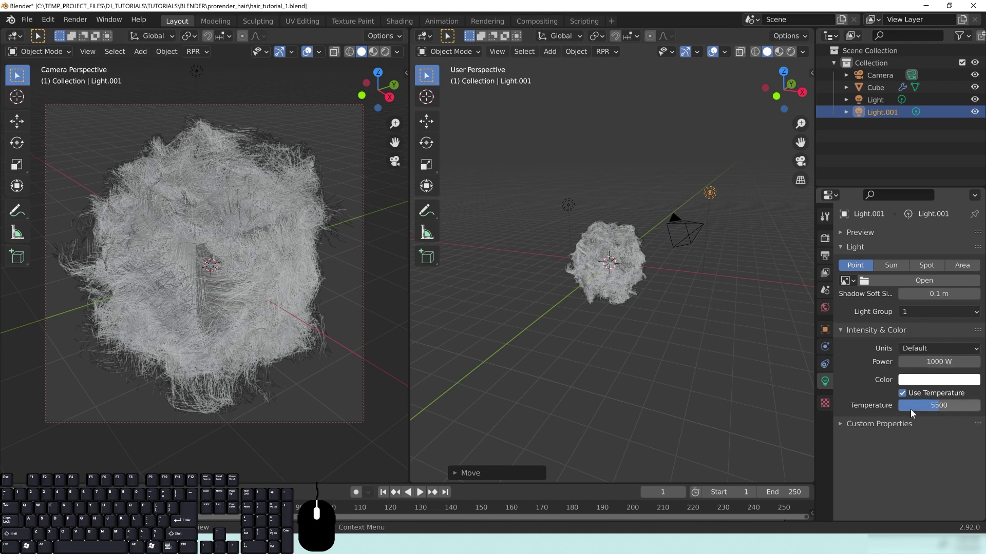
- Set the duplicated light's color temperature to 7700 and preview the camera view in rendered shading
double_click(953, 411)
type("7700")
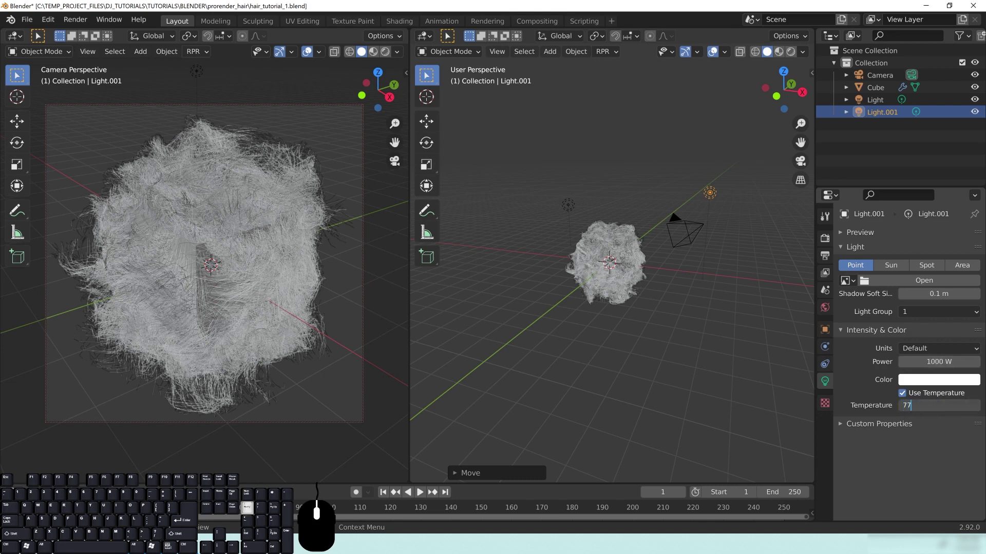
key("KP_Enter")
middle_click_drag(788, 270, 675, 228)
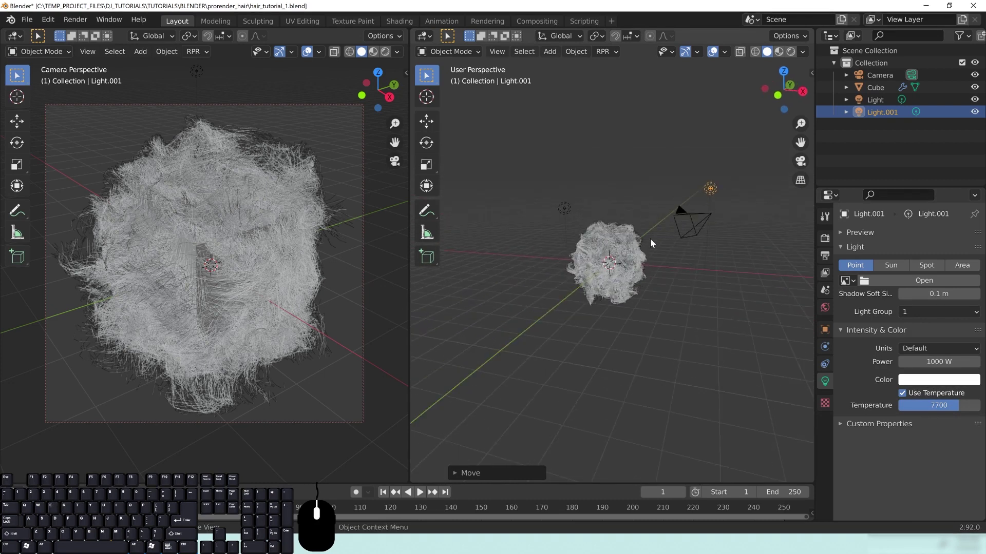
middle_click_drag(645, 231, 611, 262)
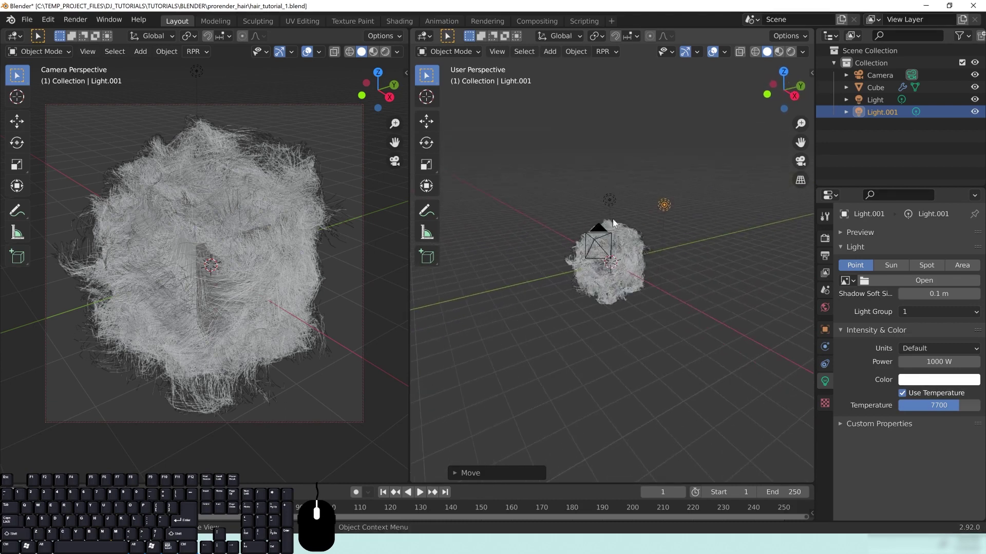
key("z")
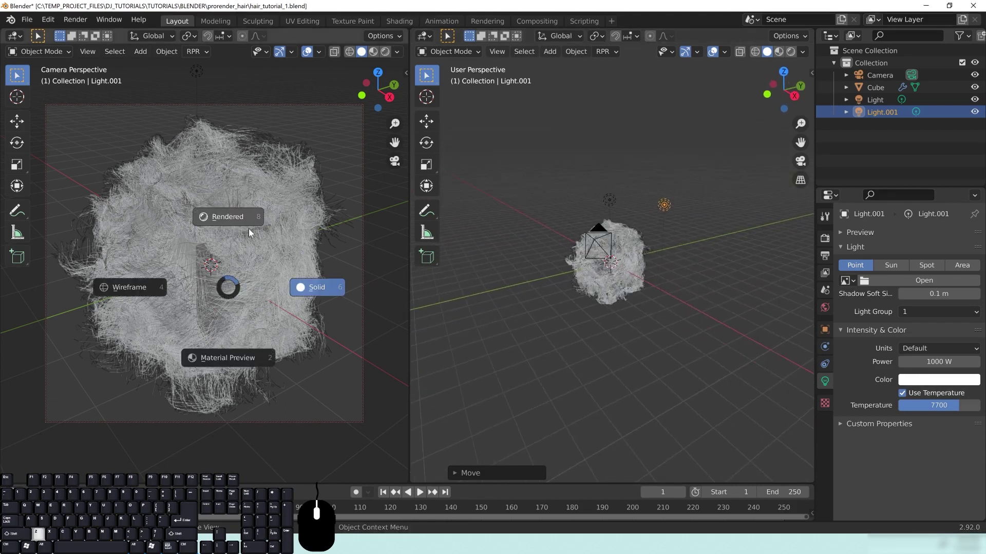
left_click(257, 239)
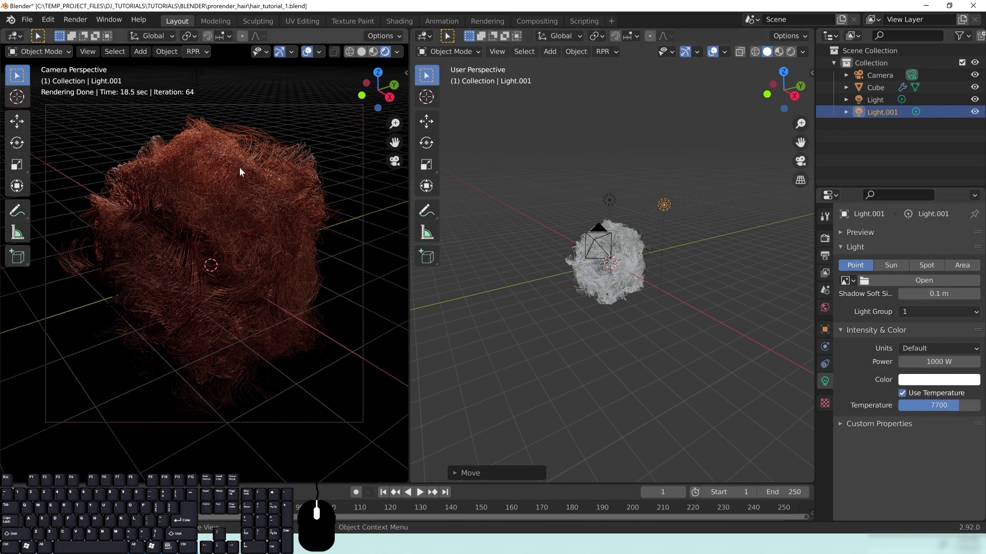
- Set the world's environment light intensity to 0.25 and return the camera view to solid shading
left_click(825, 308)
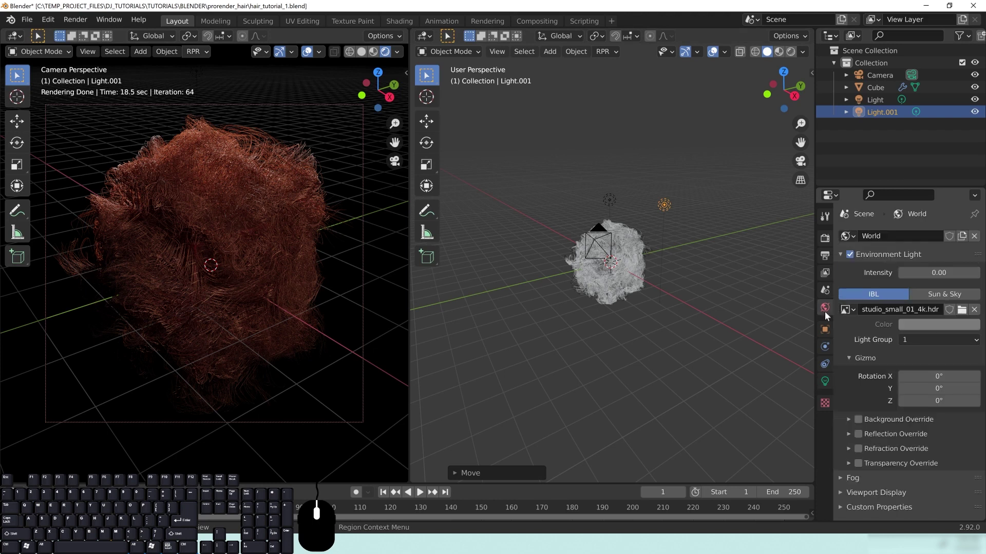
left_click(933, 274)
type("0.0")
type("25")
key("Return")
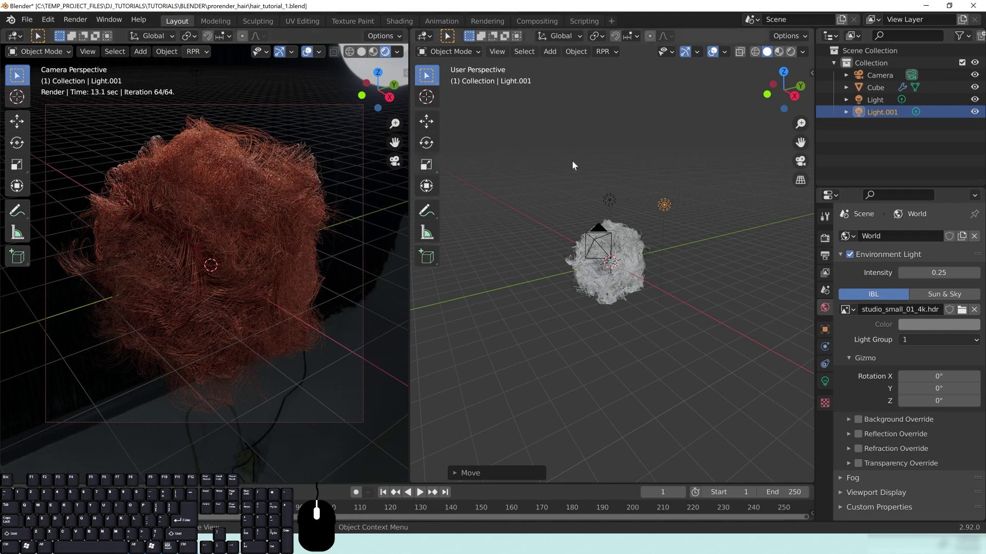
key("z")
left_click(300, 235)
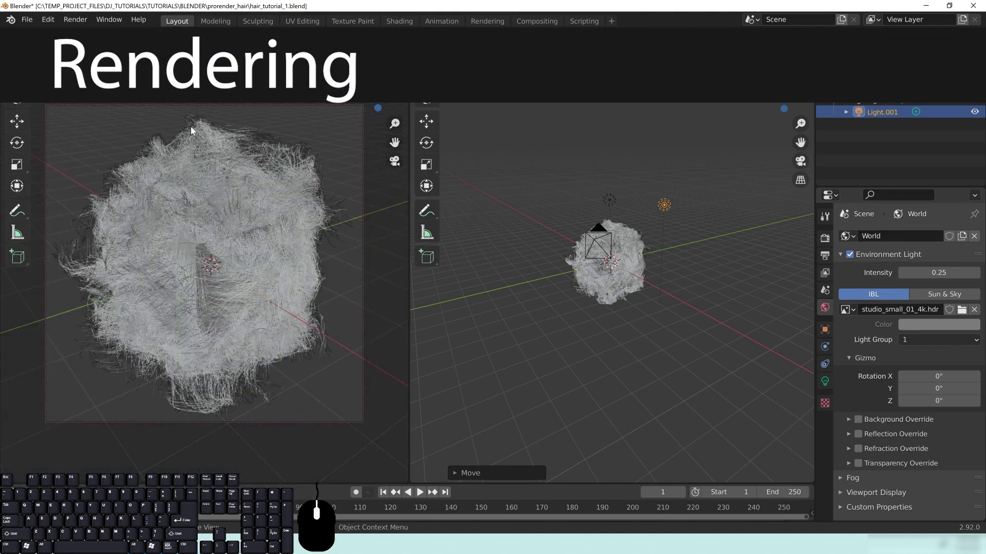
- Enable the transparent background in the render's film settings and slightly widen the 3D viewport
left_click(824, 238)
left_click(862, 269)
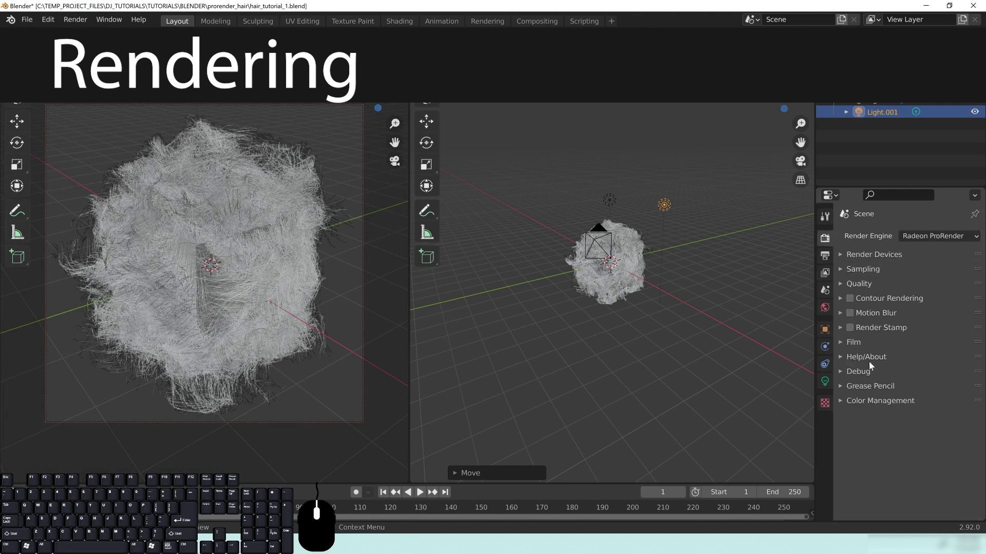
left_click(847, 342)
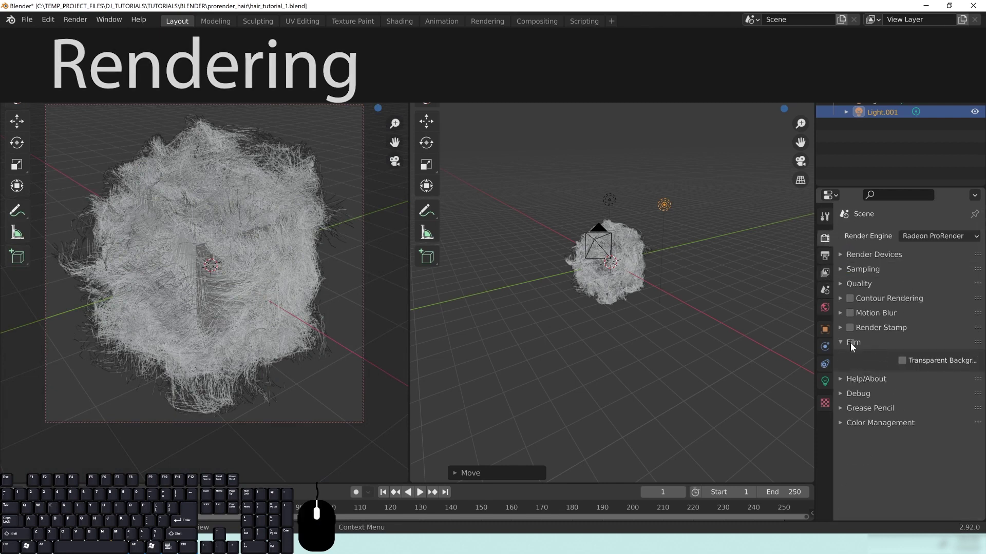
left_click(902, 361)
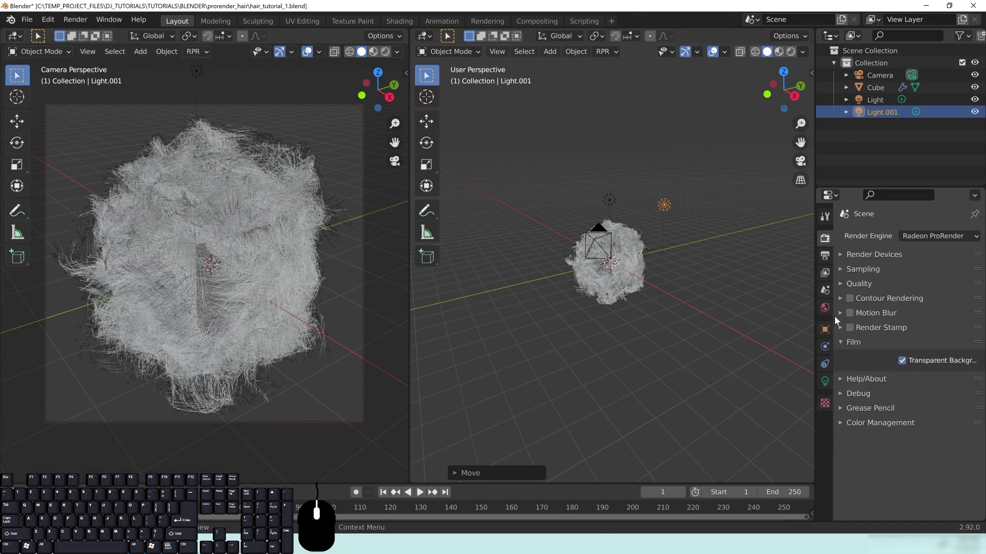
mouse_move(816, 314)
left_mouse_down()
mouse_move(662, 313)
mouse_move(825, 313)
left_mouse_up()
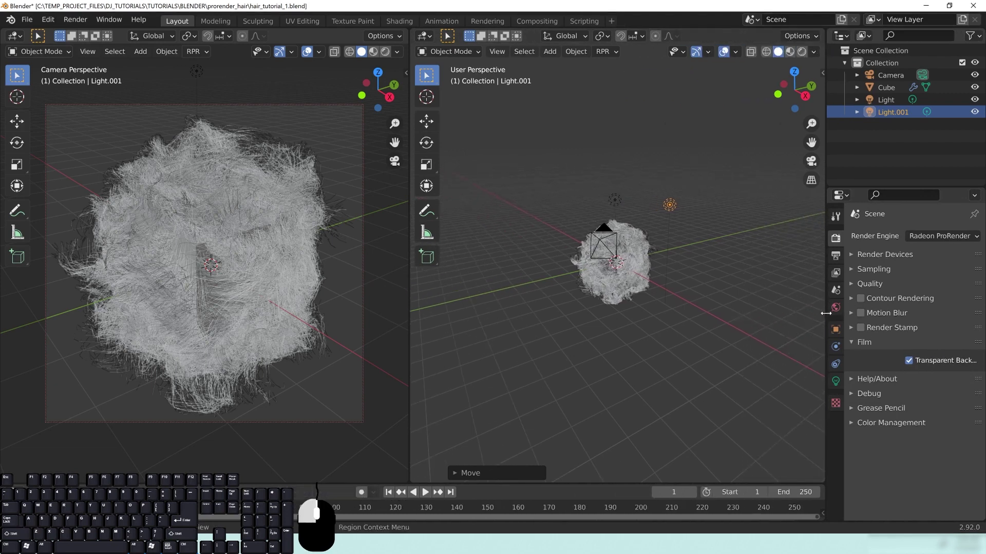
- Preview the fur cube in rendered shading in the camera view, ending back in solid shading
key("z")
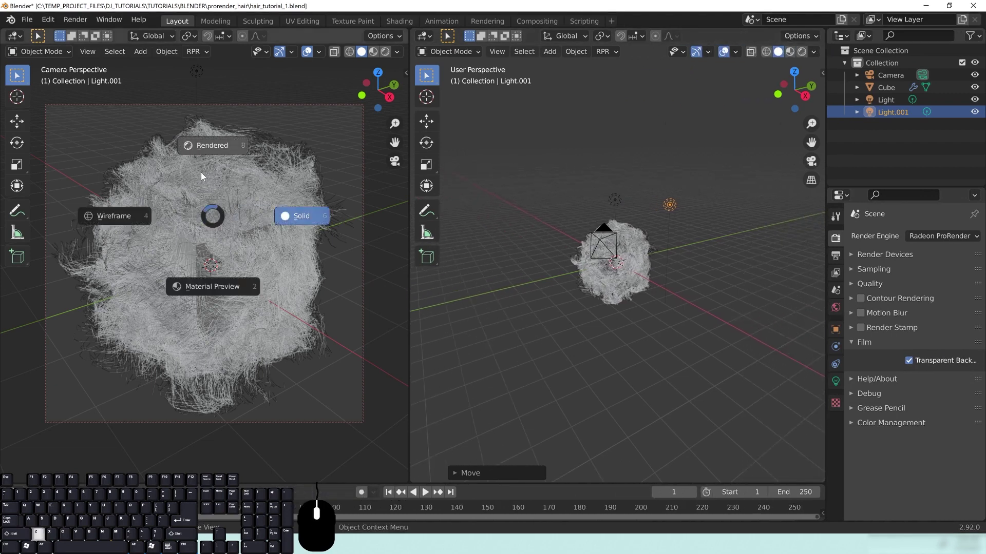
left_click(208, 145)
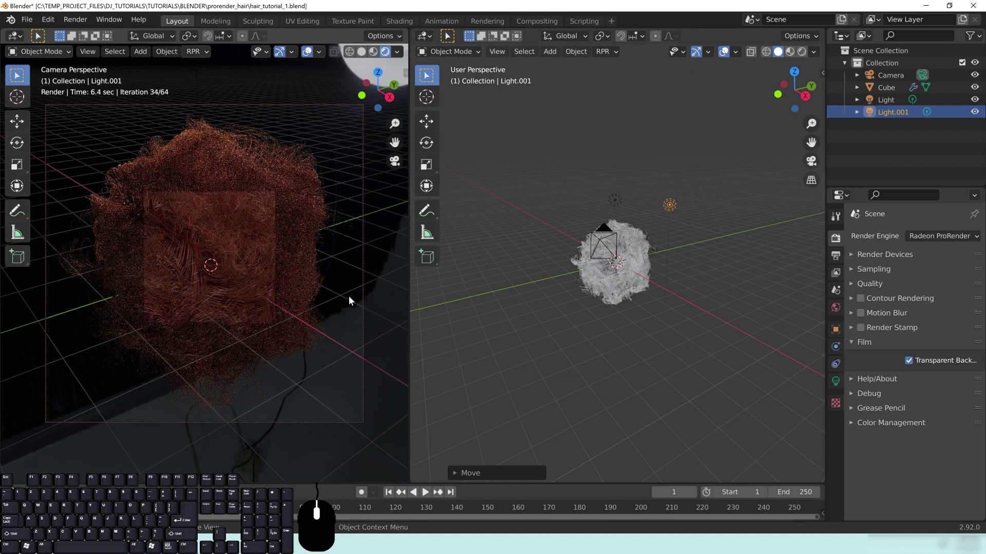
key("z")
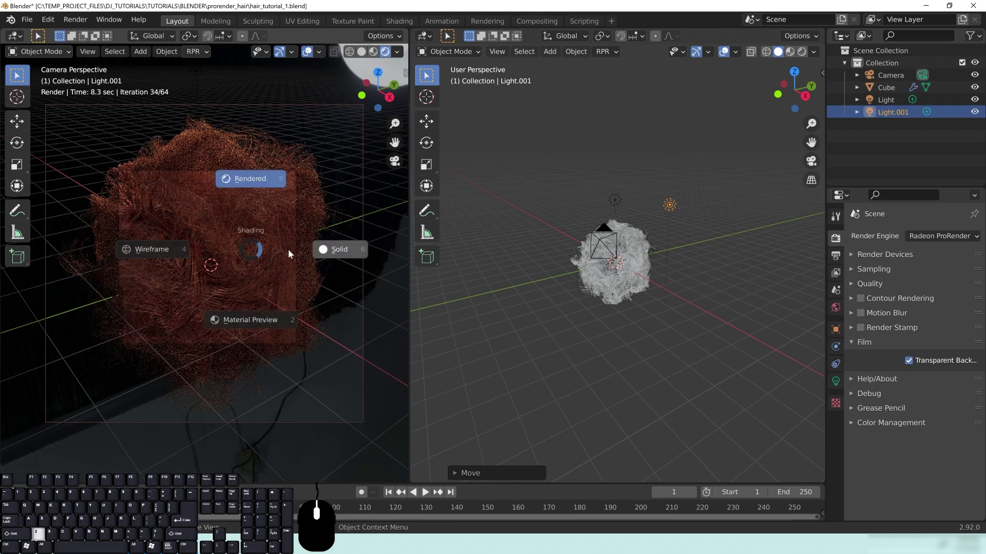
left_click(341, 248)
- Set the output resolution percentage to 200% and collapse the dimensions settings
left_click(835, 256)
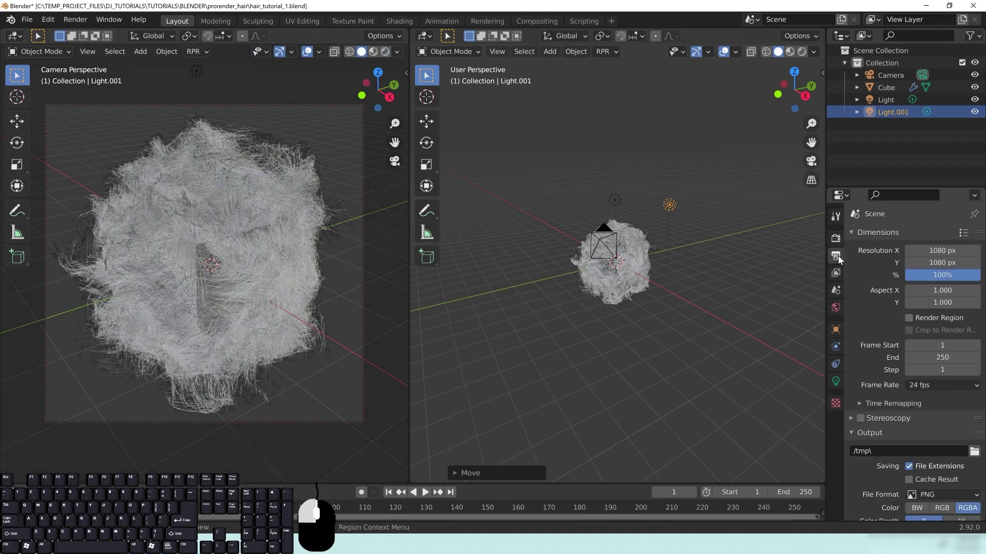
left_click(937, 275)
type("200")
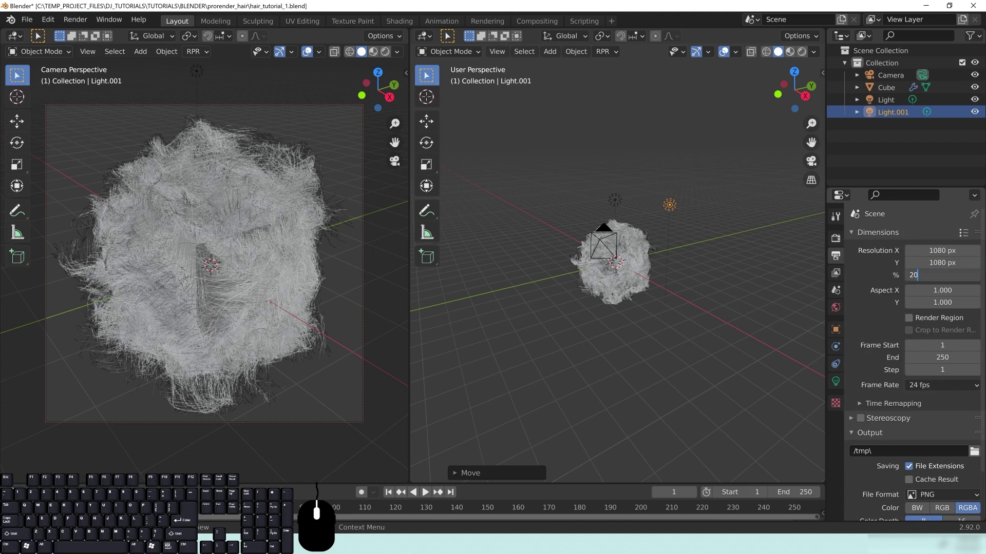
key("Return")
left_click(882, 234)
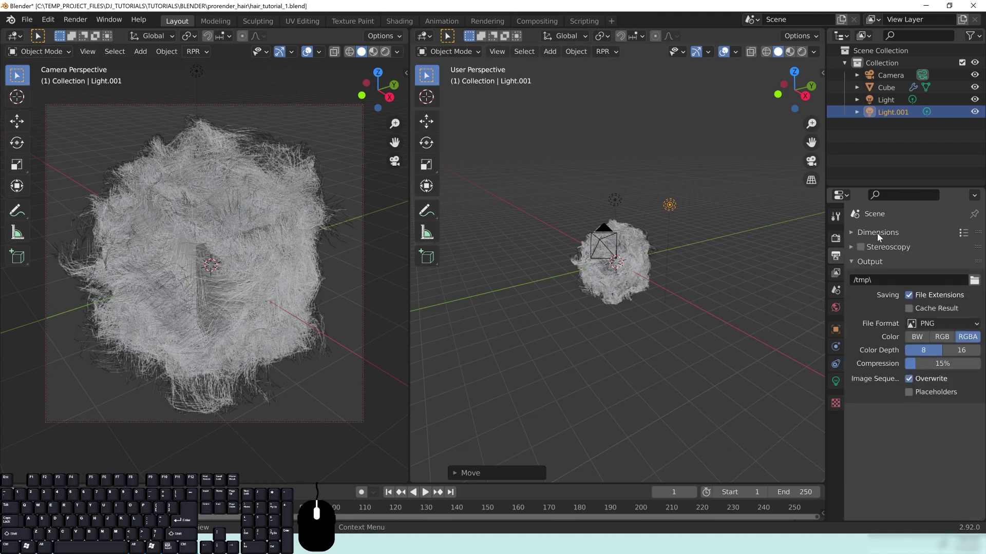
- Select the cube and set its hair particle children's display amount to 100
left_click(184, 258)
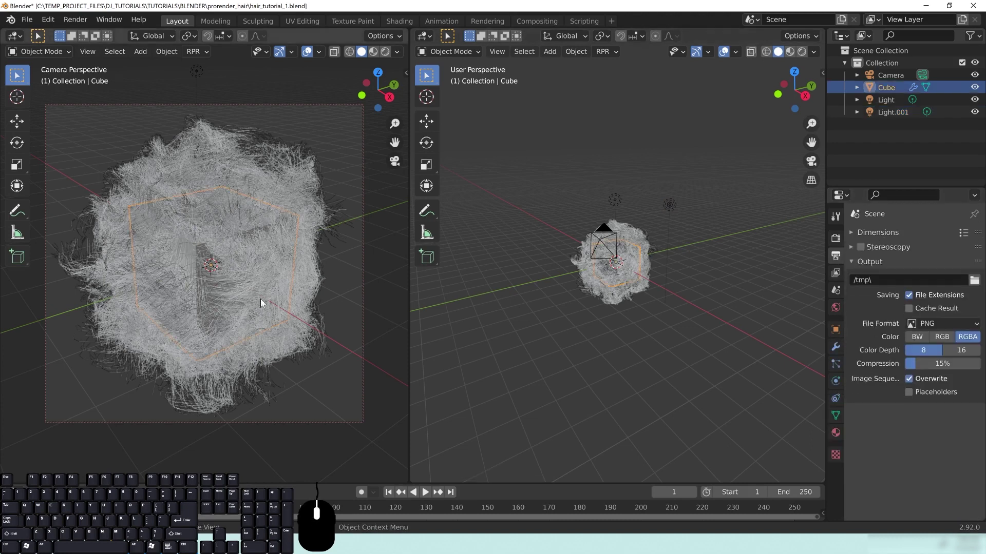
left_click(836, 364)
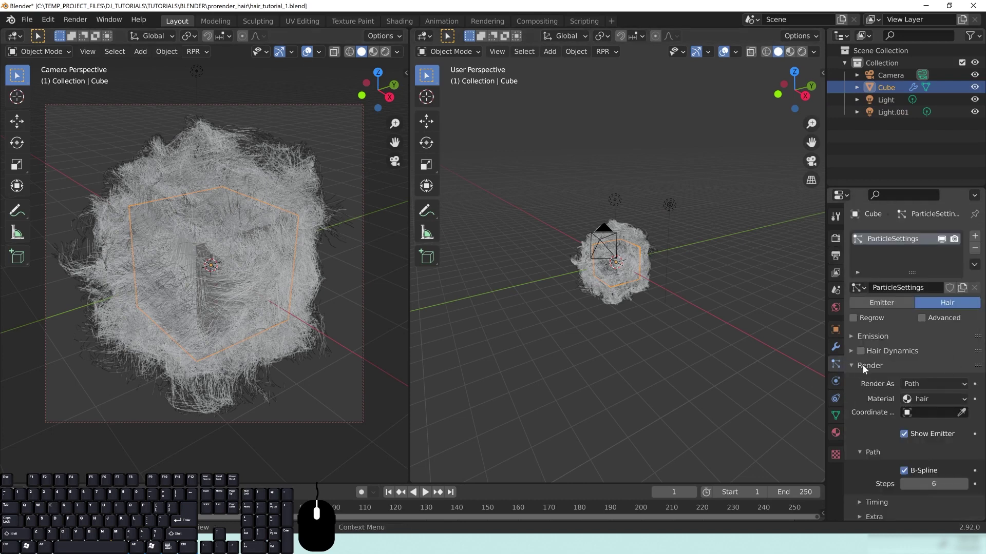
scroll(867, 439, "down", 4)
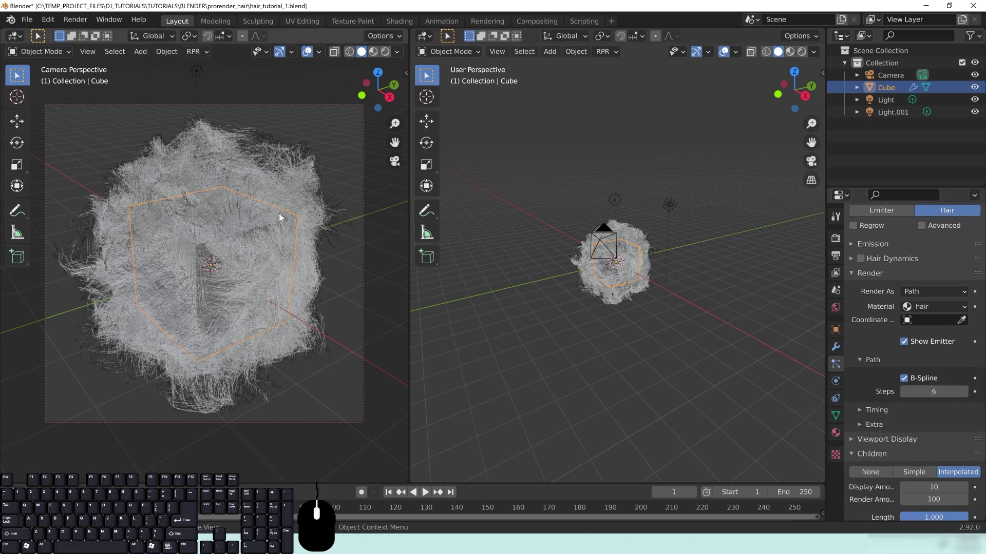
scroll(929, 440, "down", 5)
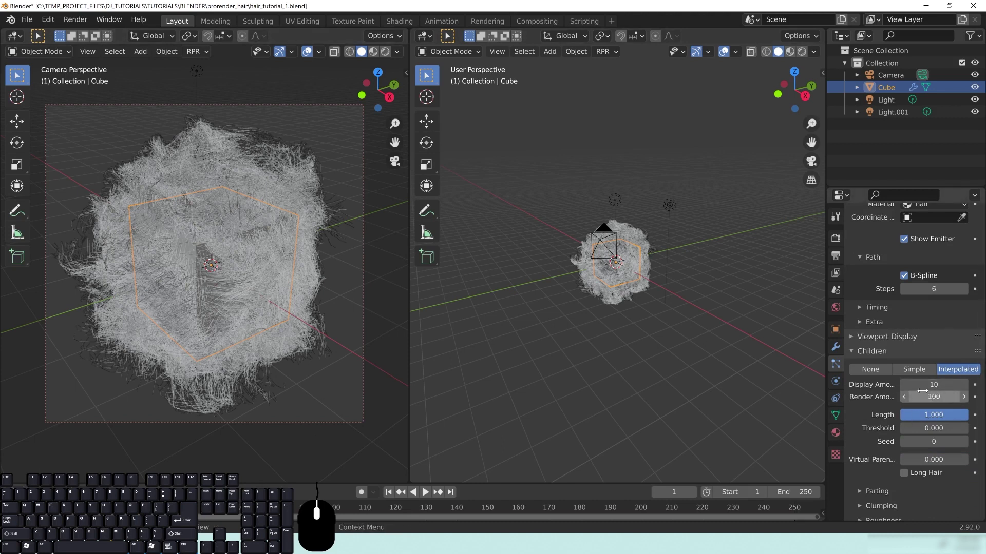
double_click(923, 384)
type("0")
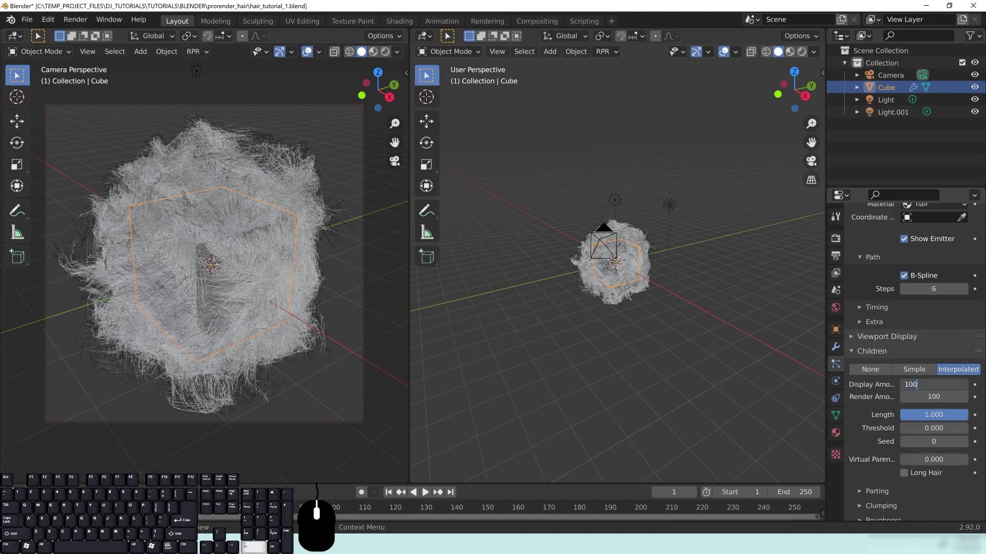
key("Return")
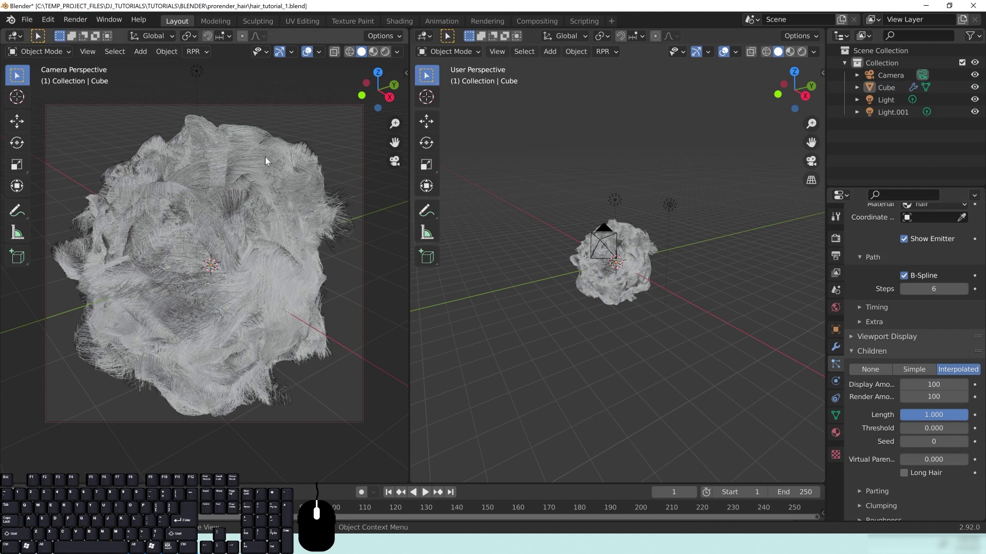
- Set the hair children's display amount back to 10 and save the file, with the camera view in solid shading
left_click(934, 385)
key("BackSpace")
type("10")
key("Return")
key("ctrl+s")
key("z")
left_click(310, 251)
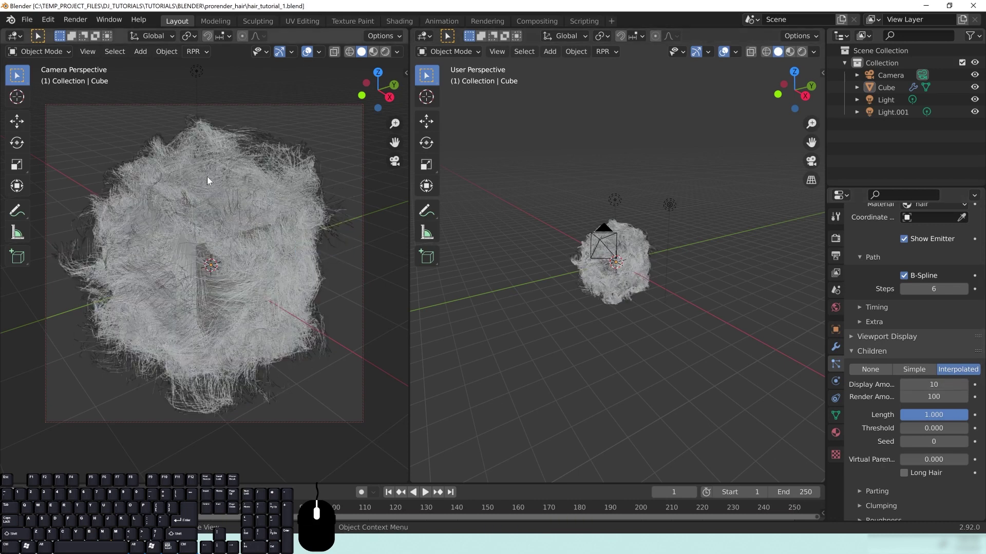
- Examine the render devices and the final and viewport sampling settings of the ProRender engine
left_click(836, 239)
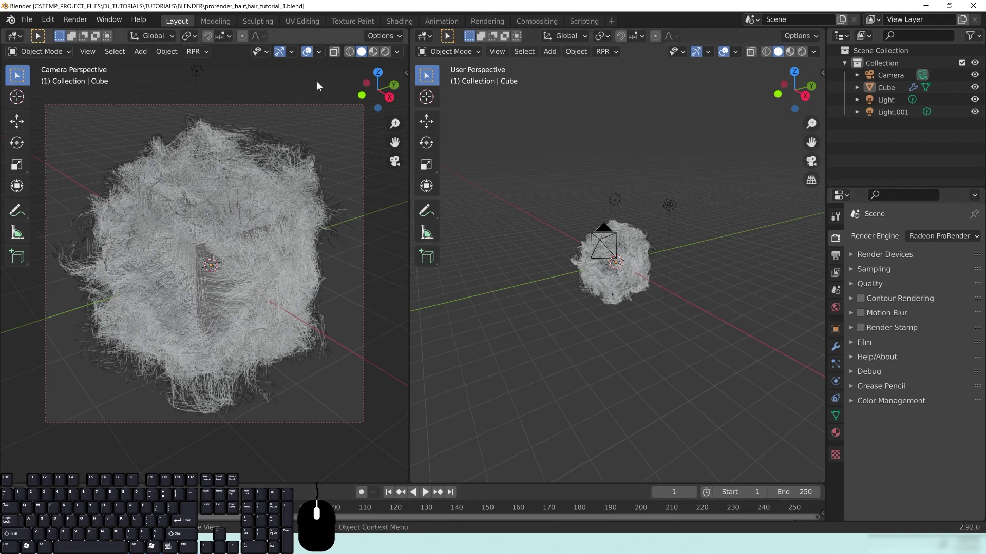
left_click(873, 253)
left_click(874, 253)
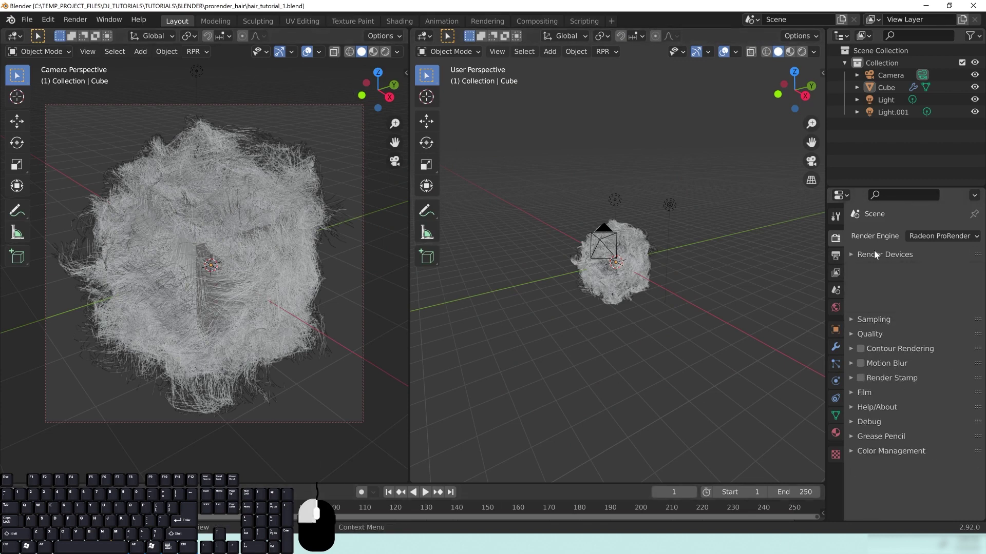
left_click(867, 269)
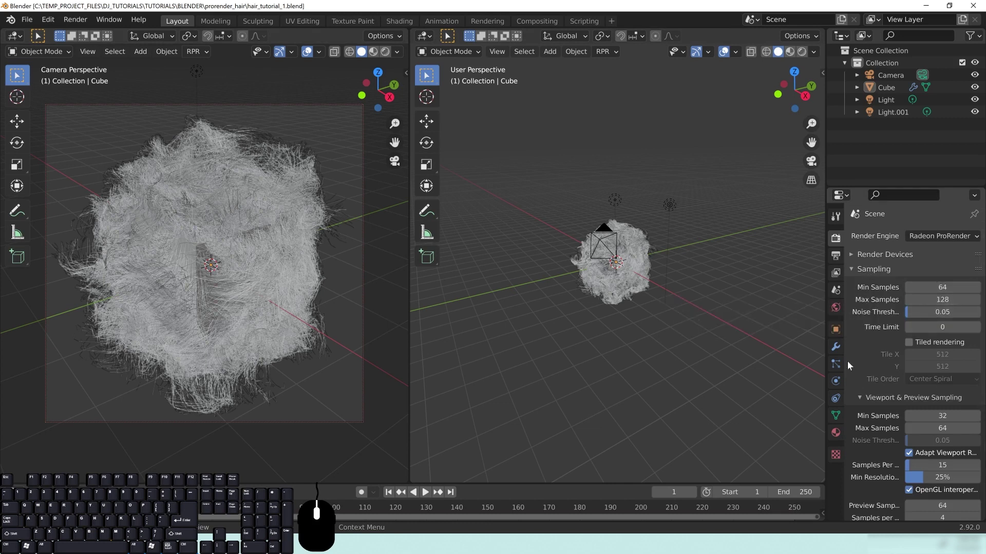
scroll(891, 390, "down", 3)
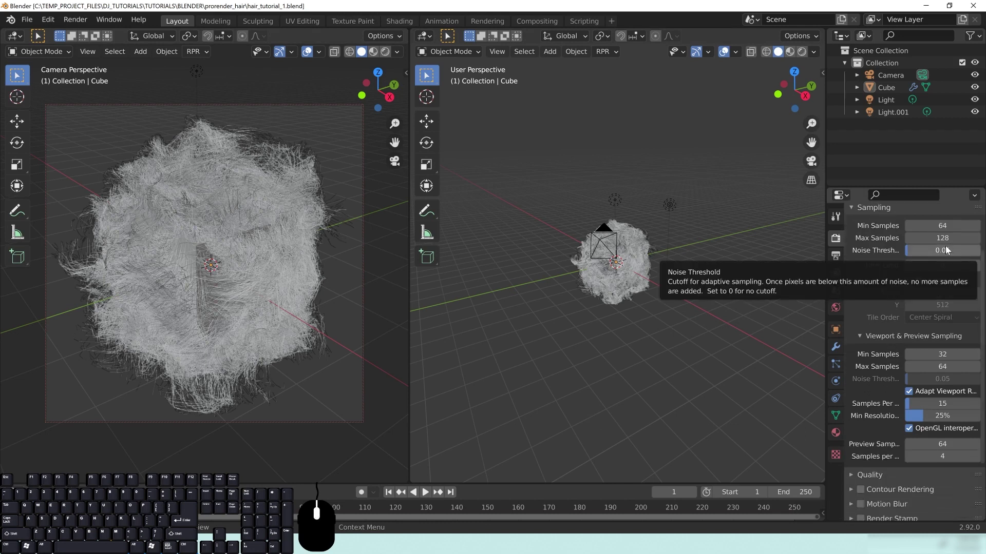
scroll(950, 281, "up", 2)
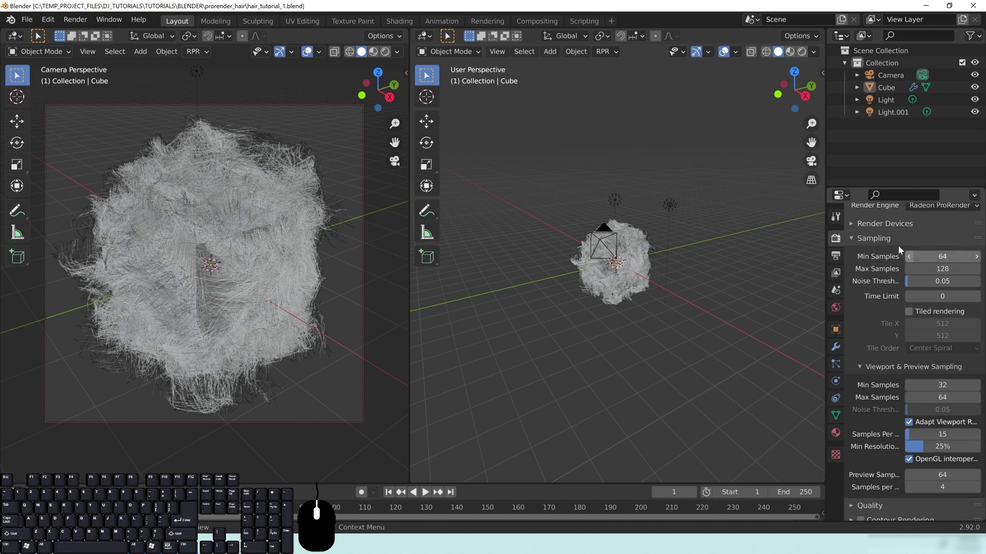
scroll(879, 419, "down", 3)
scroll(878, 419, "down", 2)
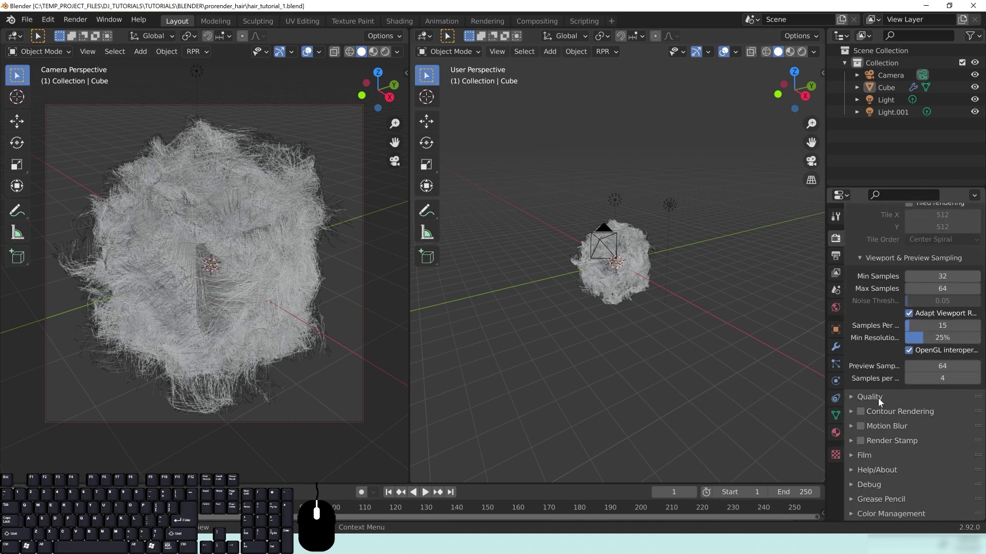
- Expand the render quality settings and set the total max ray depth to 16
left_click(870, 393)
scroll(869, 410, "down", 4)
left_click(931, 334)
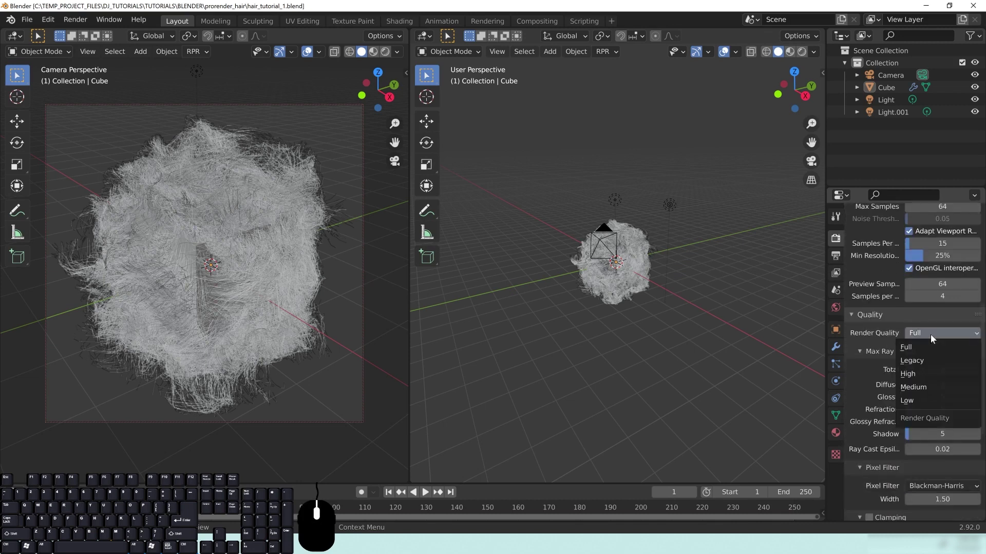
left_click(929, 334)
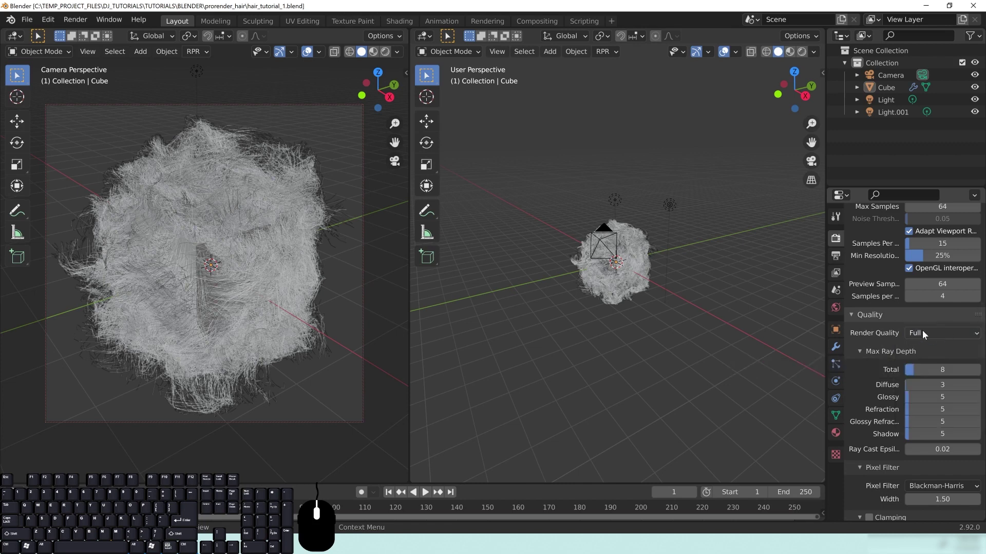
left_click(925, 370)
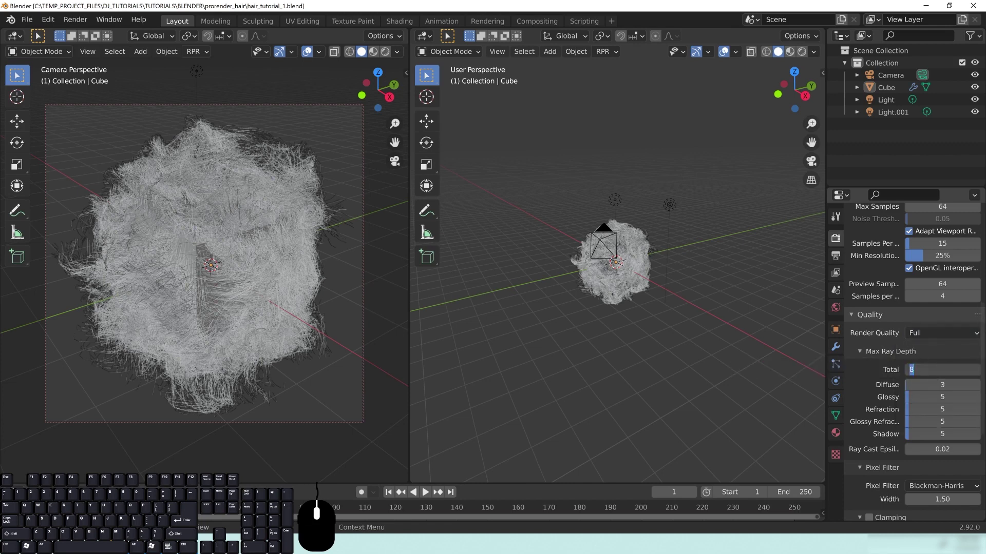
type("16")
key("Tab")
key("Tab")
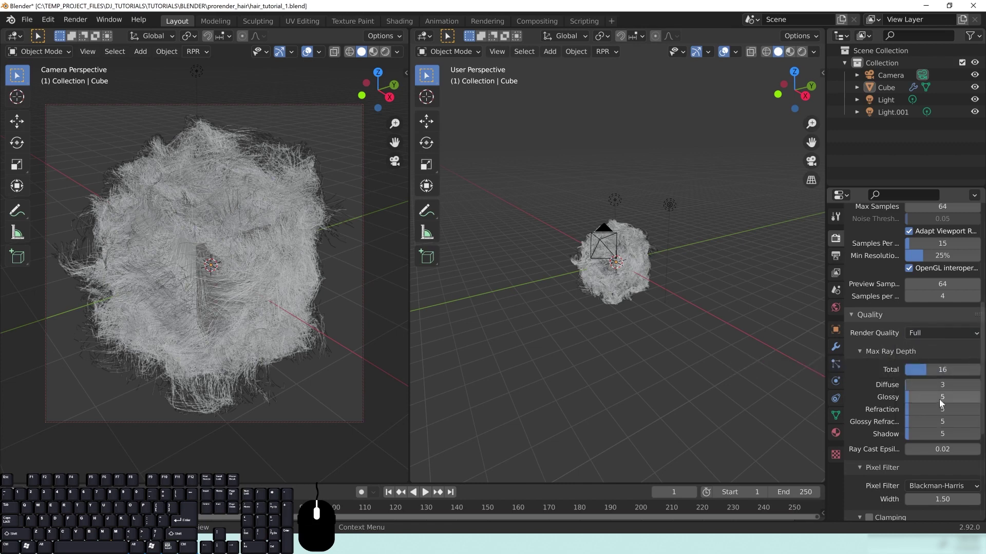
- Set the max ray depths to 12 for glossy, 16 for refraction and glossy refraction, and 5 for diffuse
type("12")
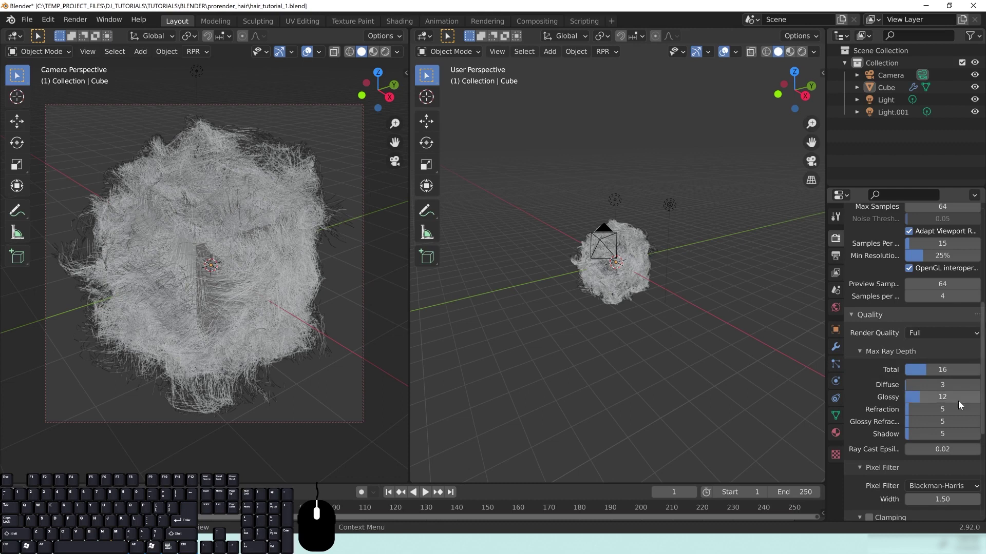
key("Tab")
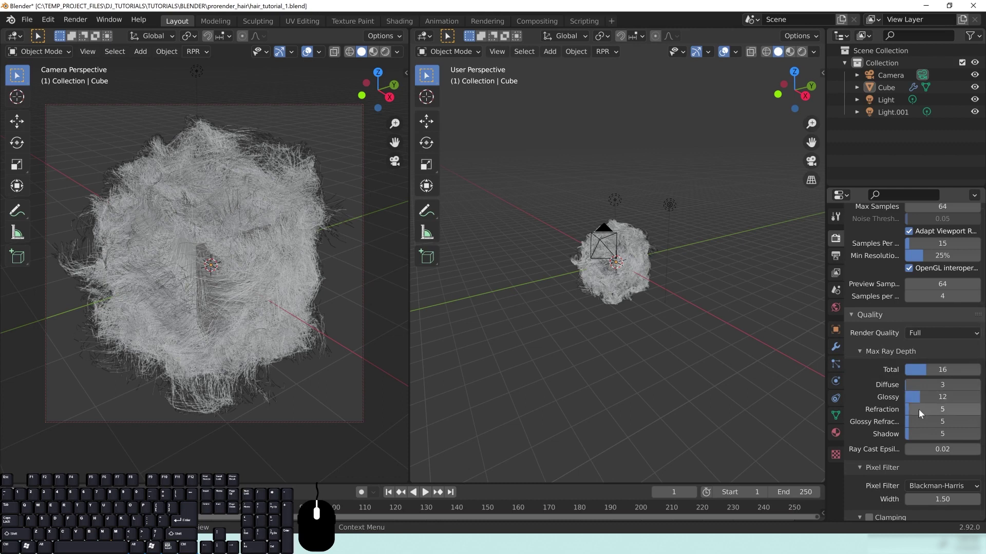
type("16")
key("Tab")
type("16")
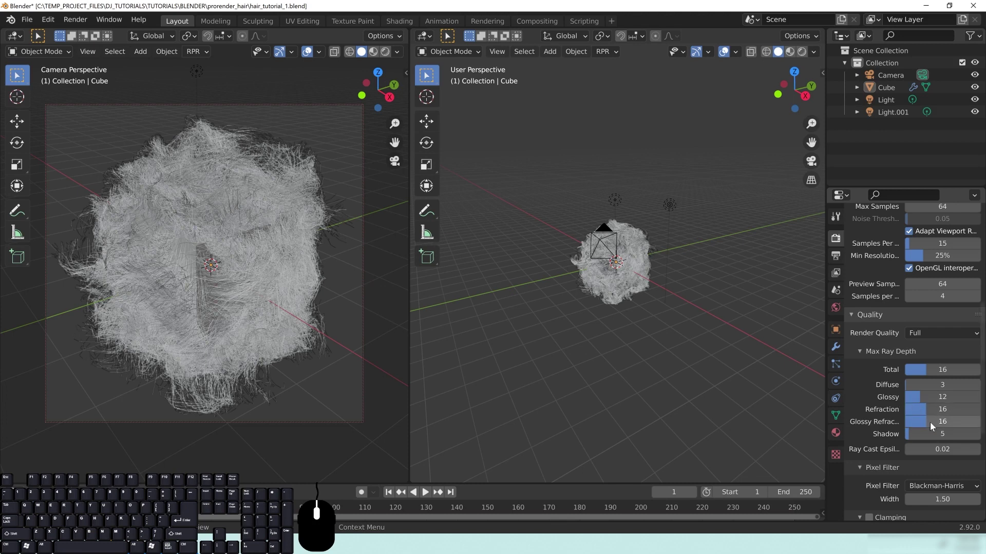
key("Return")
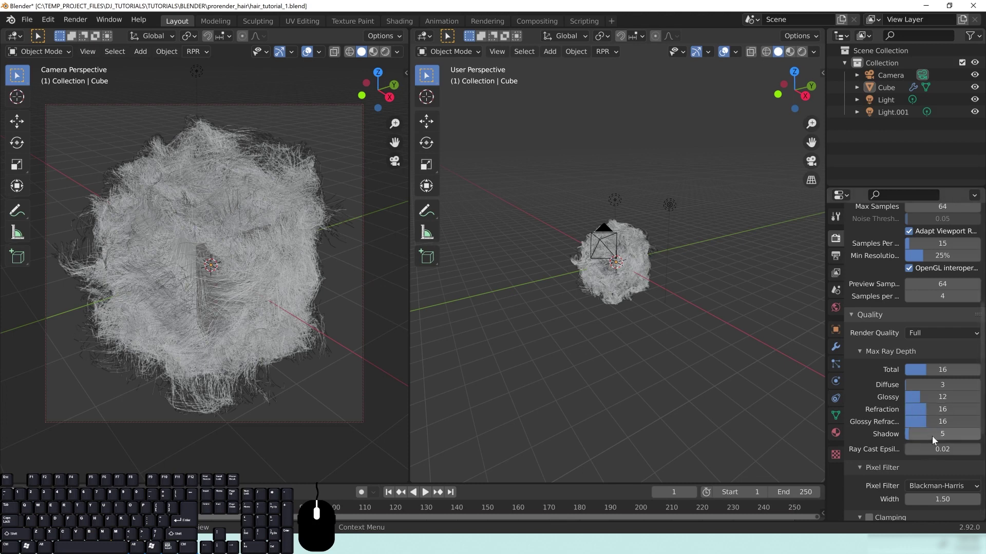
left_click(913, 385)
type("5")
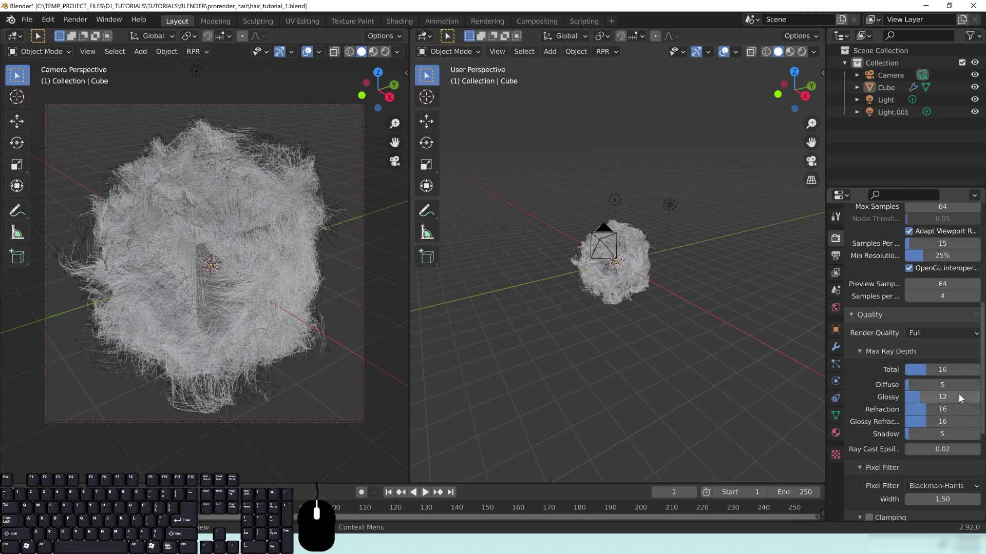
key("Return")
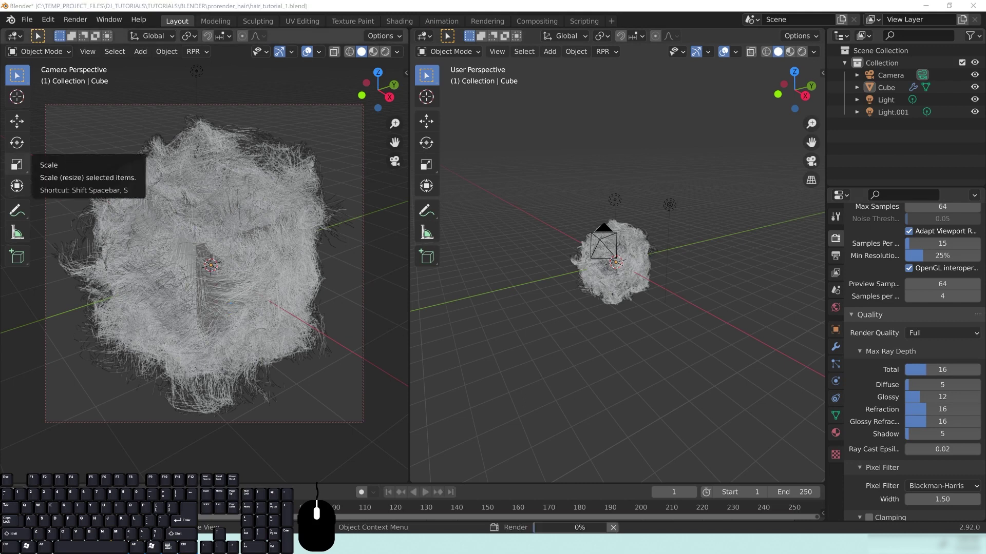
- Render the final image and inspect the fur detail in the render result
key("F12")
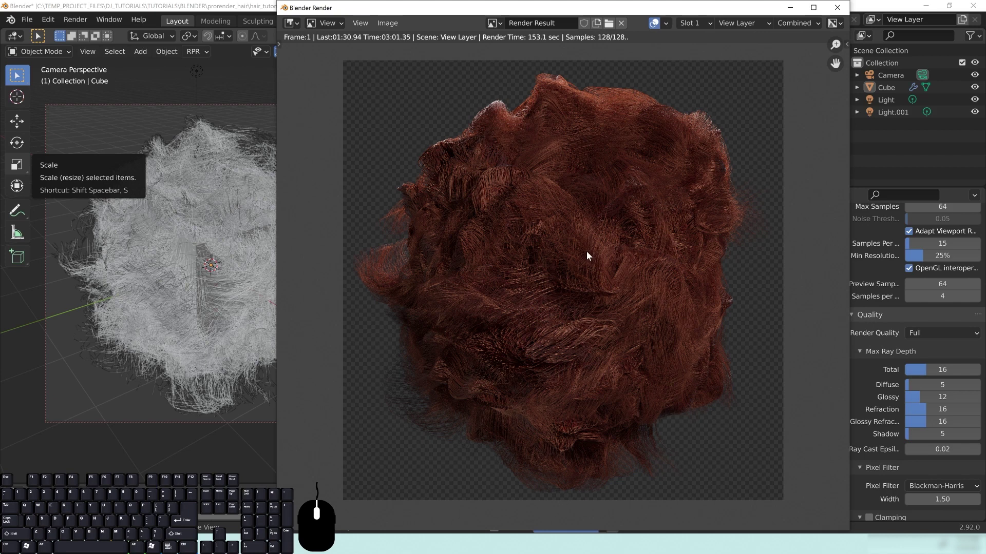
scroll(578, 257, "down", 1)
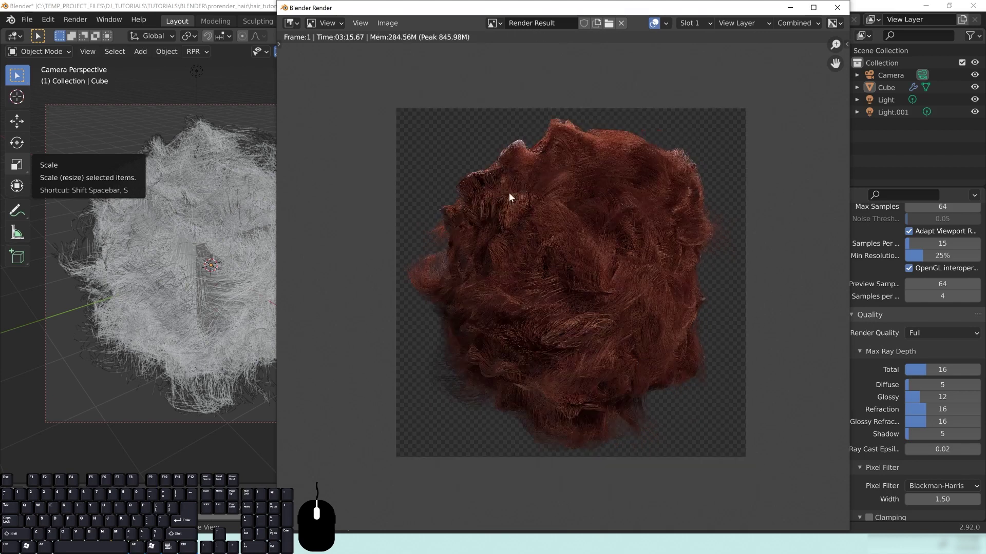
scroll(564, 273, "up", 2)
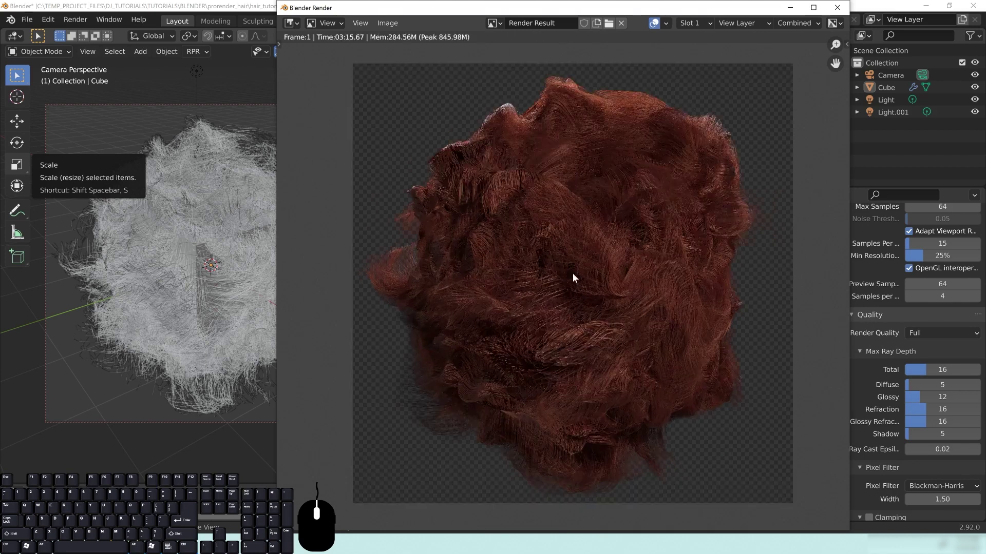
scroll(415, 205, "up", 1)
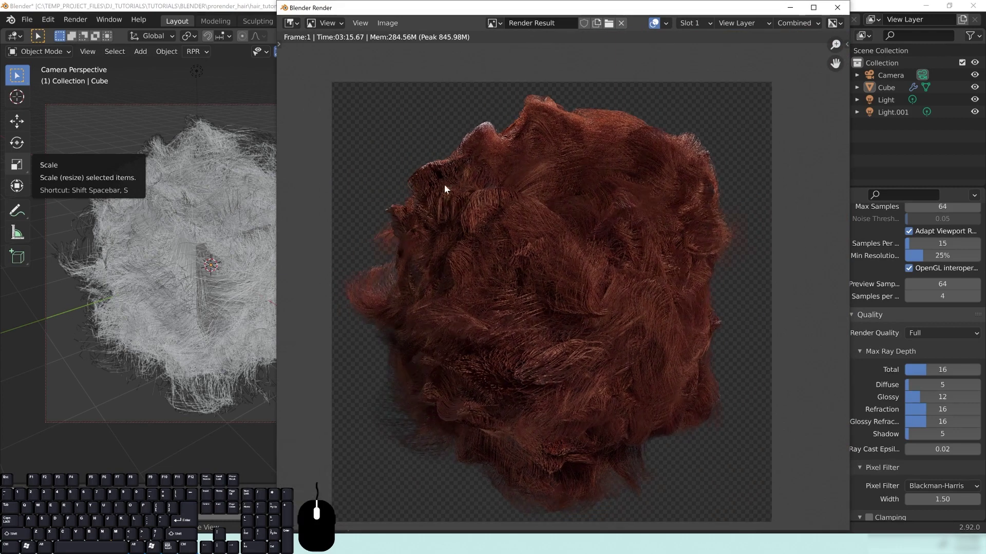
scroll(498, 256, "up", 5)
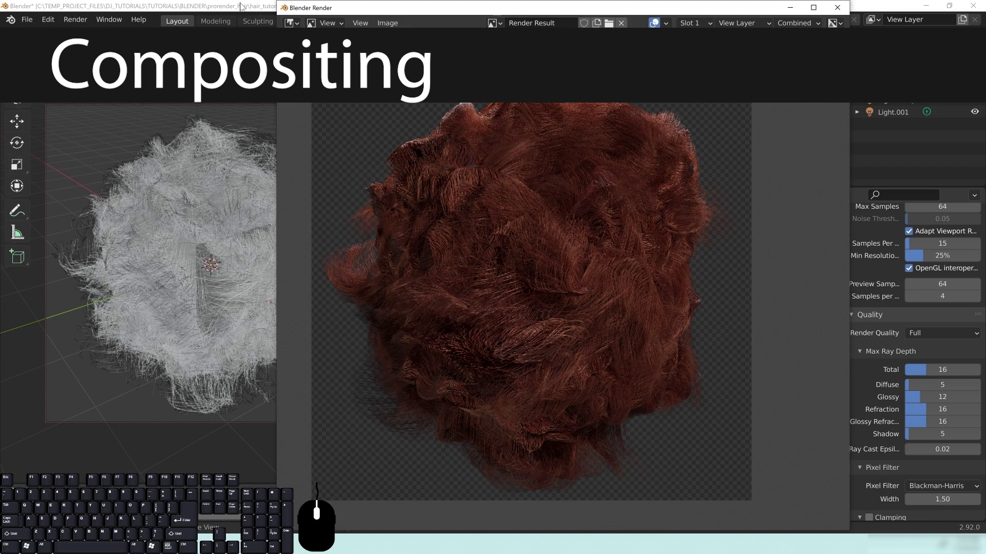
- Close the render result, enable compositing nodes for the scene, and move the Render Layers node well away from the Composite node
key("Escape")
left_click(557, 23)
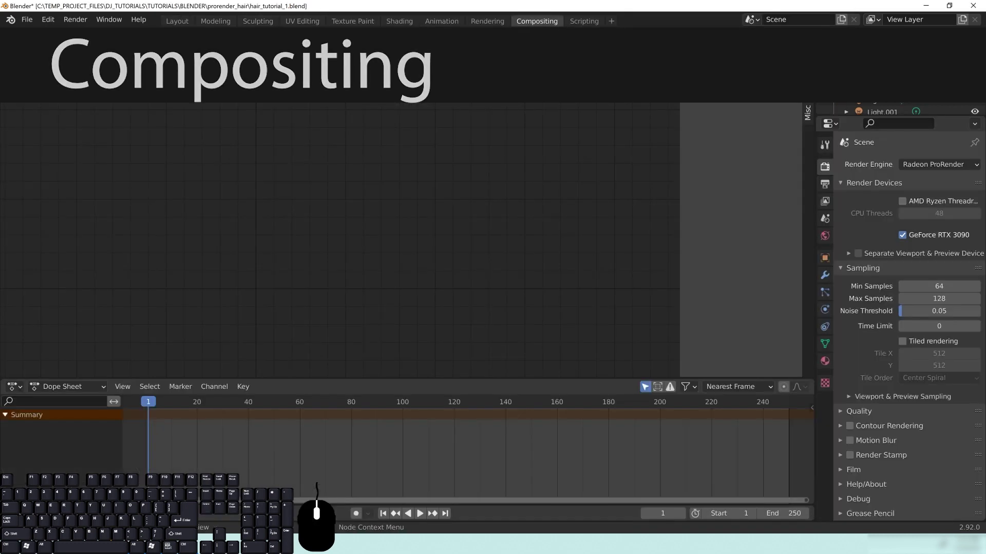
left_click(137, 37)
key("Home")
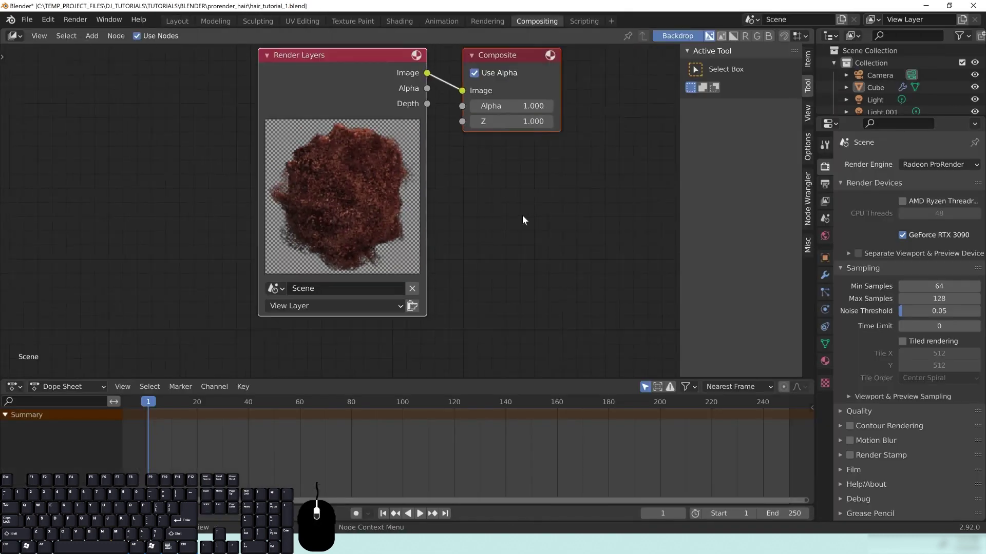
left_click_drag(400, 129, 133, 81)
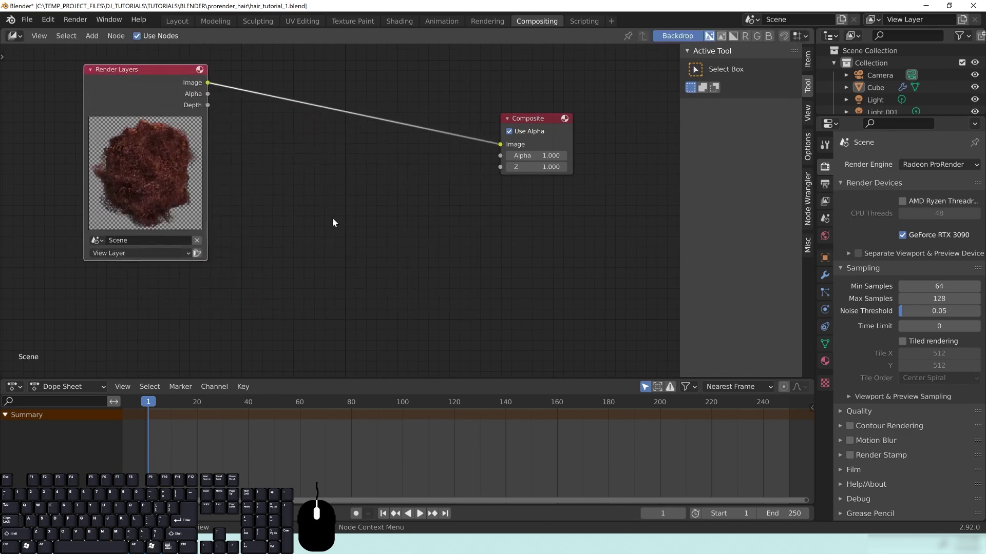
- Insert a Mix color node on the link between the Render Layers and Composite nodes
middle_click_drag(266, 126, 339, 168)
key("shift+a")
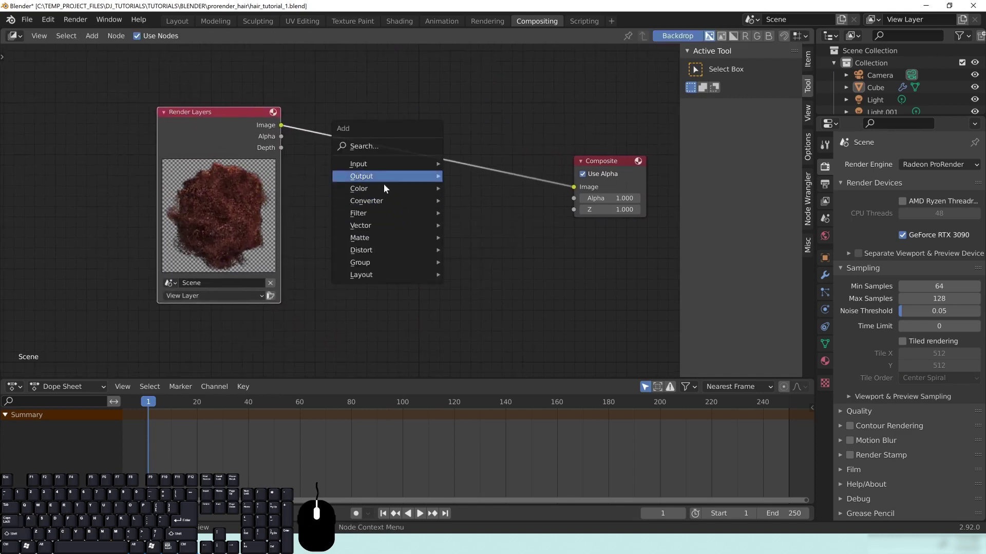
mouse_move(390, 188)
left_click(466, 308)
left_click(380, 192)
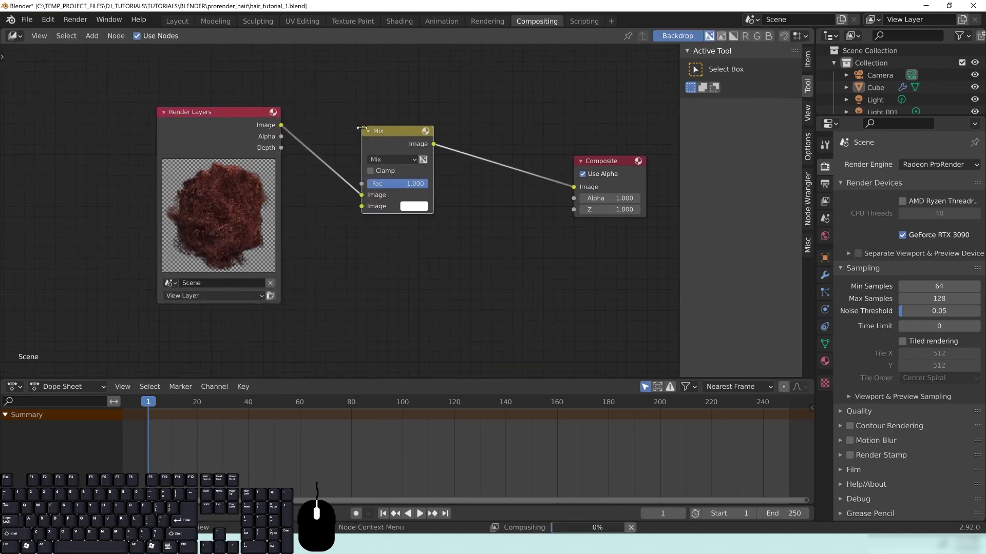
- Reroute the rendered image to the Mix node's second image input and set the first image color to black
left_click_drag(362, 194, 365, 210)
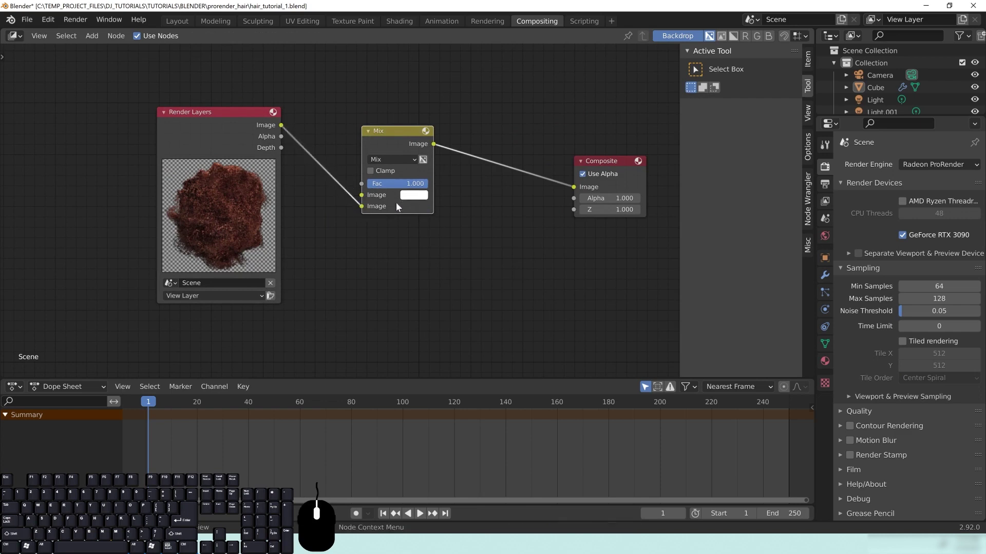
left_click(417, 193)
left_click_drag(489, 97, 490, 132)
- Preview the Mix node's output as the backdrop through a Viewer node and fit the backdrop to the editor
left_click(431, 145, "ctrl+shift")
scroll(362, 322, "down", 3)
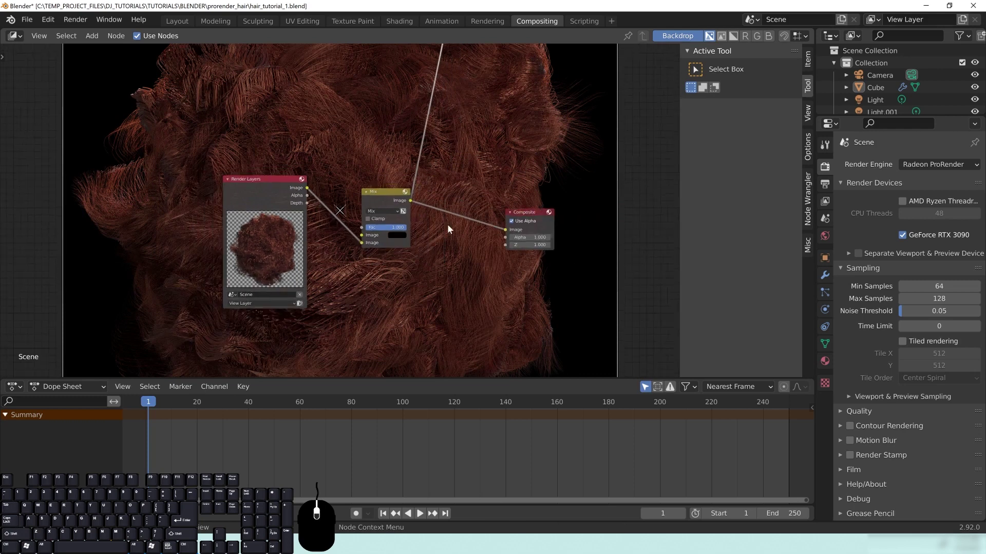
left_click(808, 113)
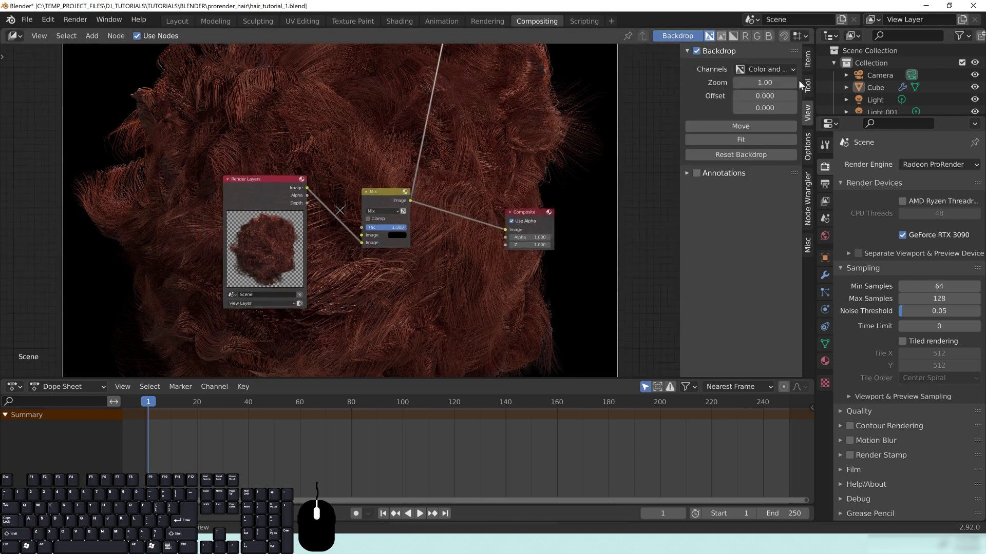
left_click(749, 141)
- Arrange the compositing nodes around the backdrop, with Render Layers and Mix before the image and the Viewer just above the Composite node
middle_click_drag(297, 188, 336, 191)
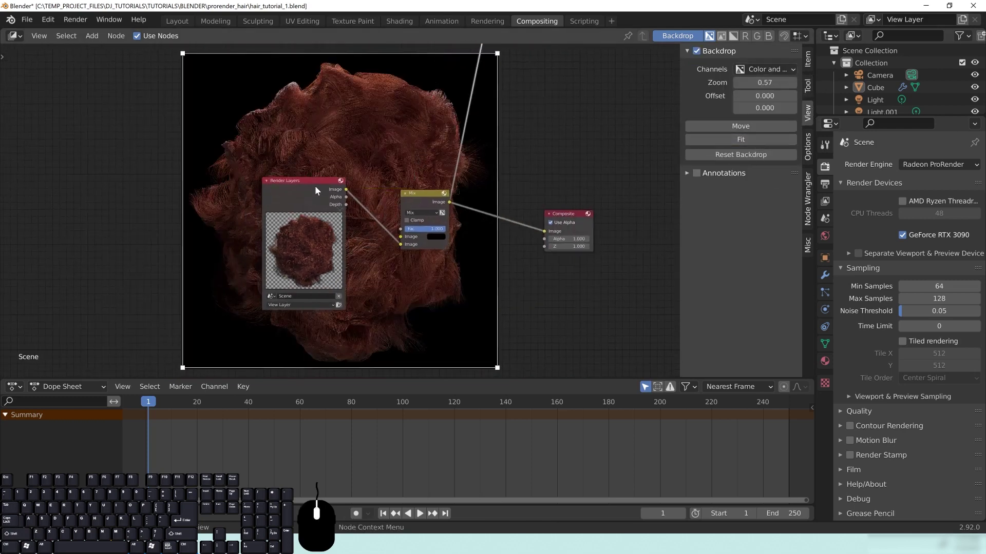
left_click_drag(337, 190, 111, 210)
left_click_drag(425, 204, 248, 234)
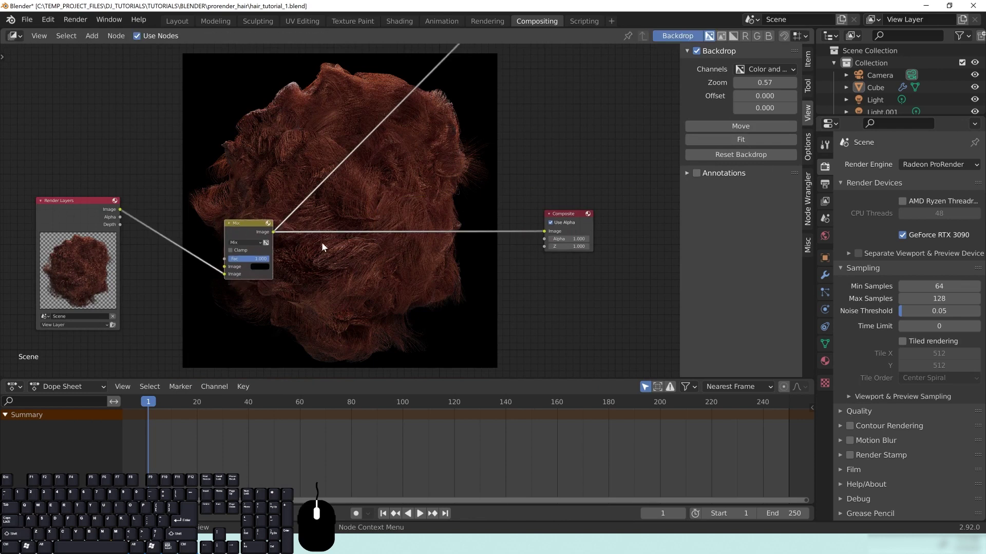
middle_click_drag(421, 201, 384, 255)
left_click_drag(465, 63, 163, 174)
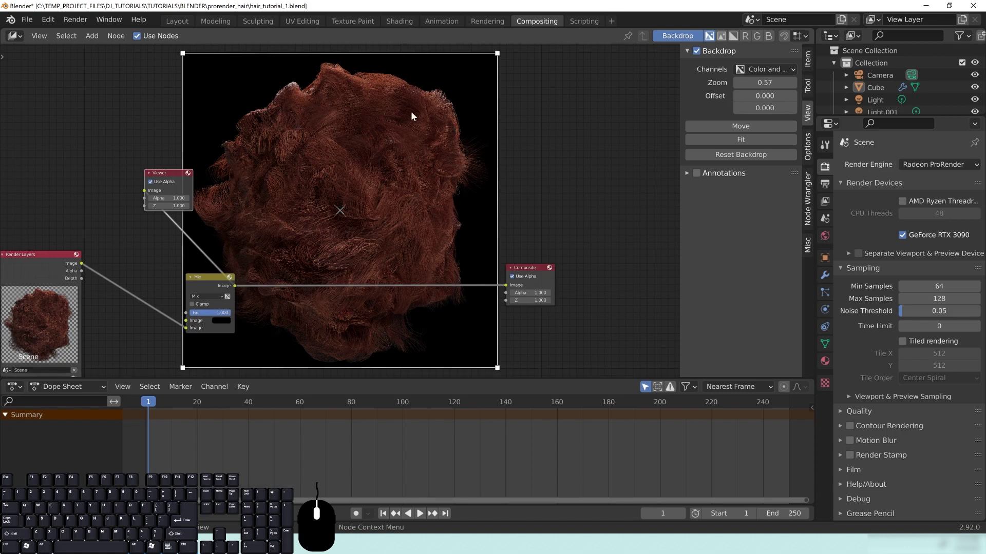
left_click_drag(165, 179, 544, 226)
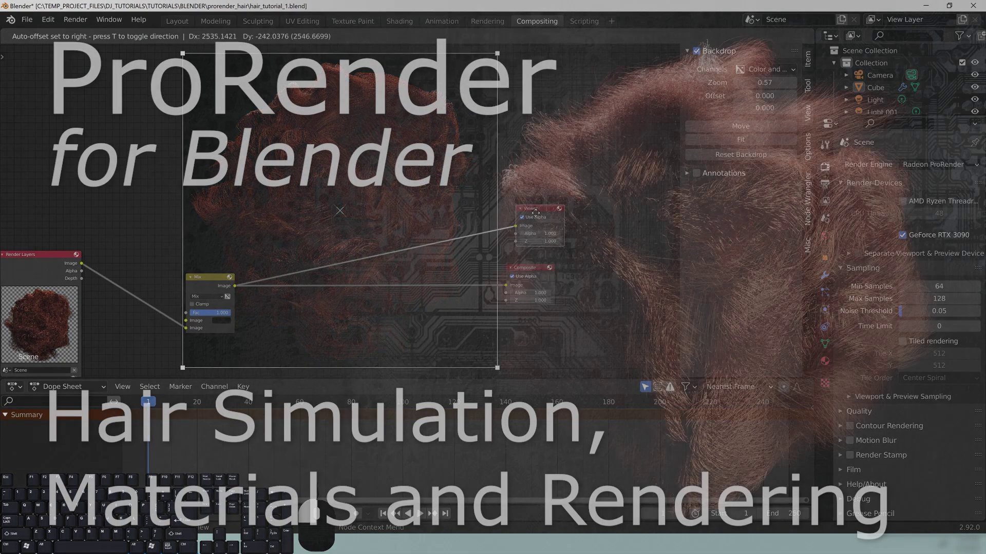